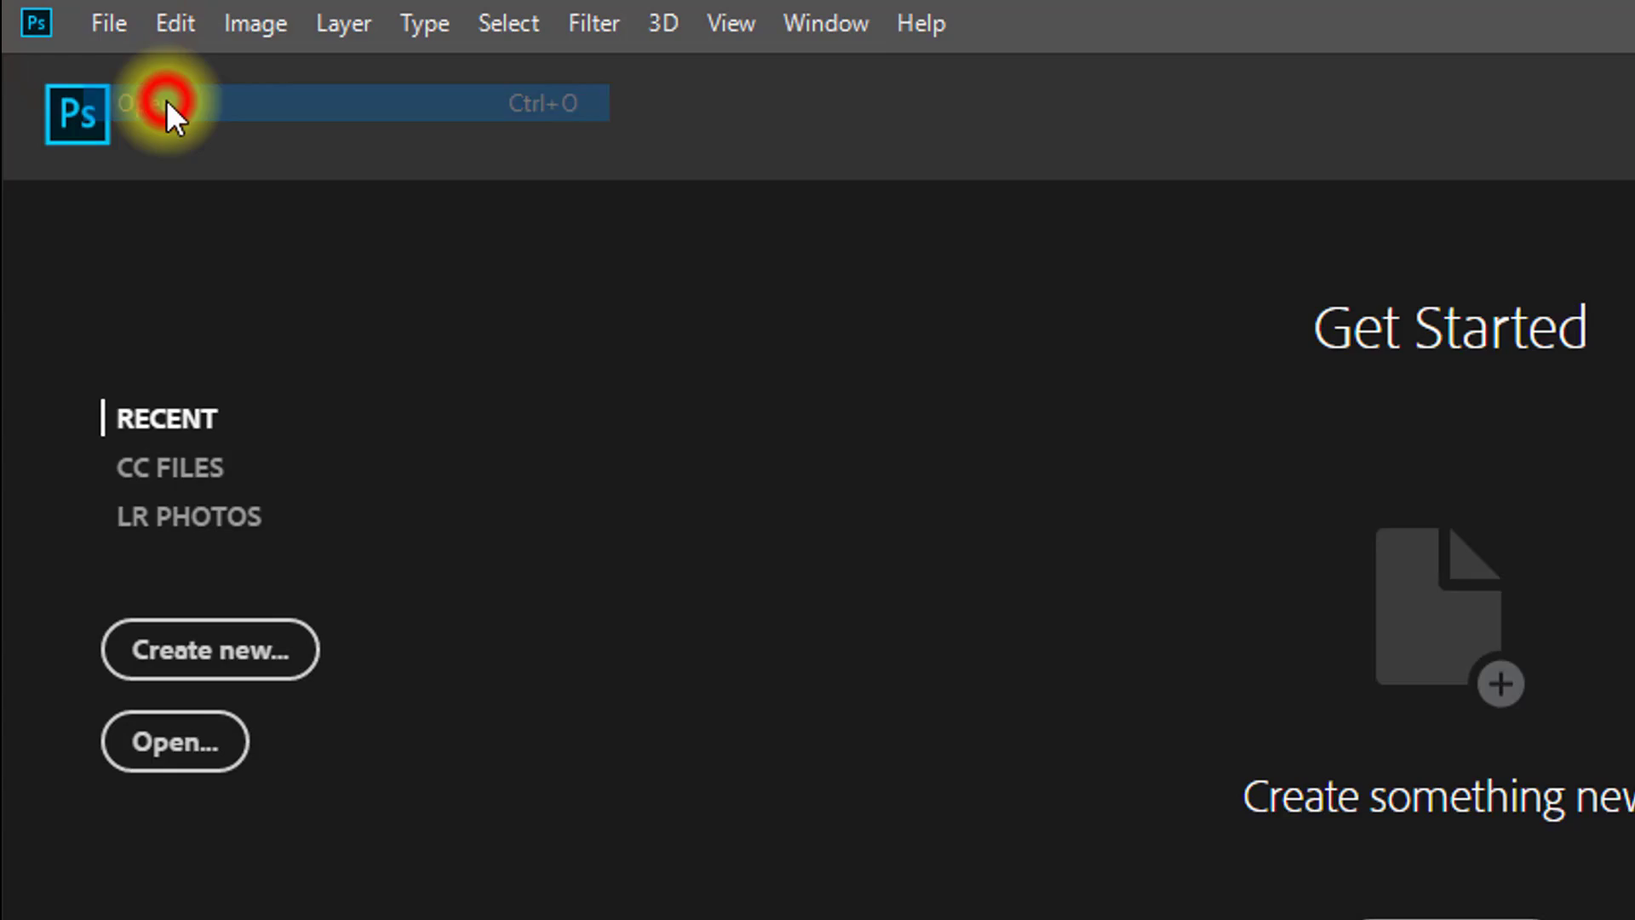
Open the photo IMG_1248 from the Desktop folder
click(452, 447)
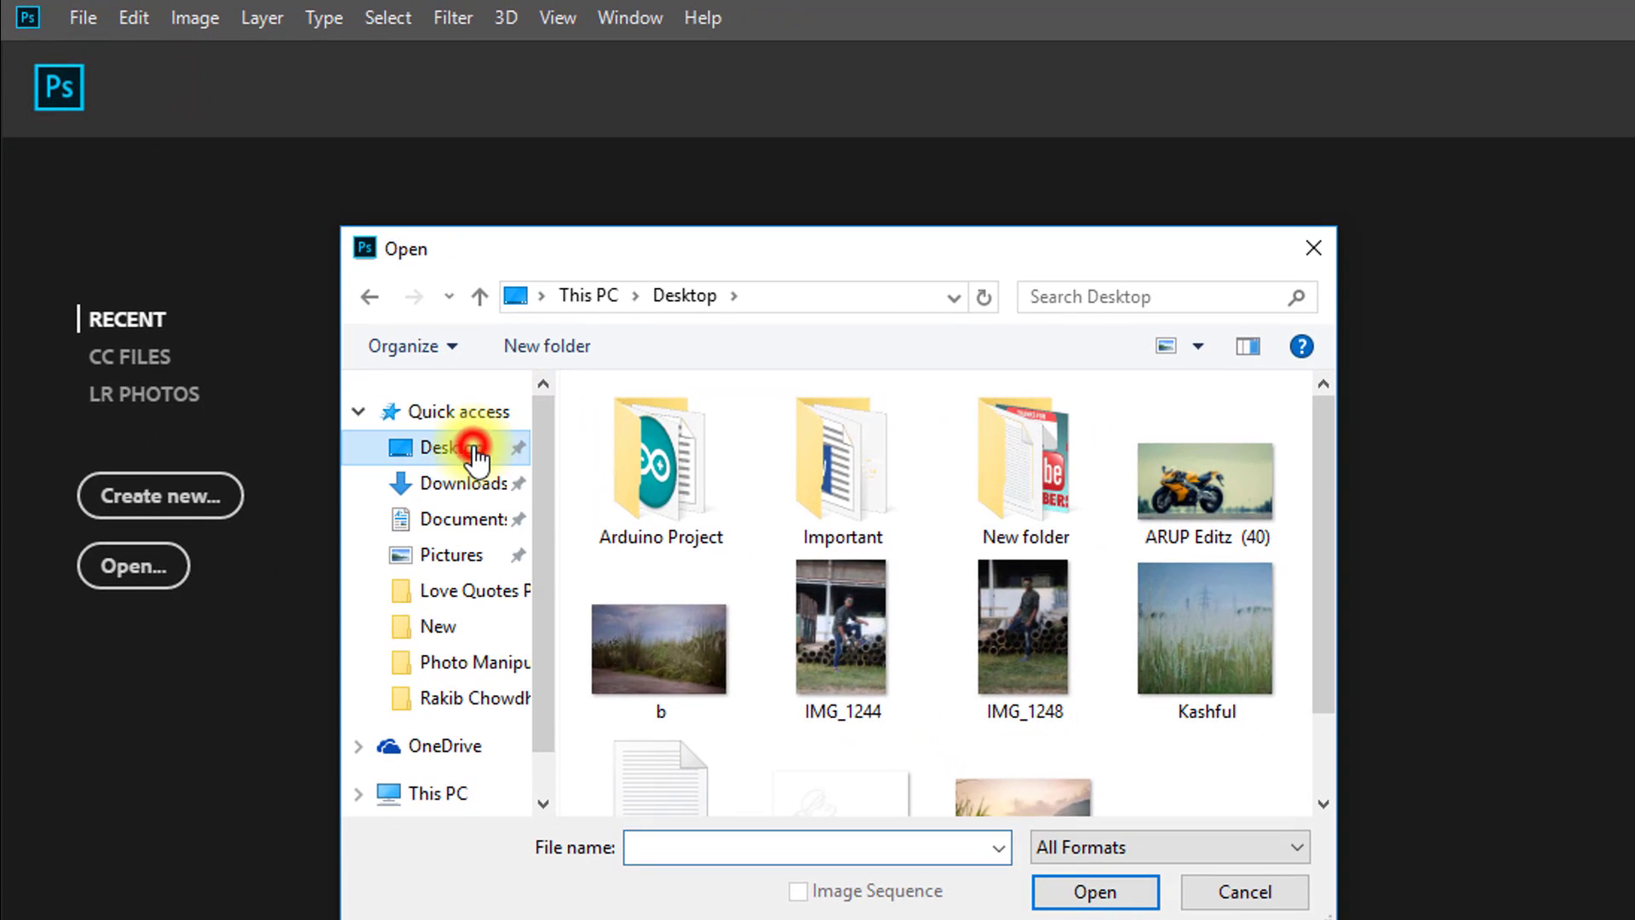
click(1044, 617)
click(1099, 890)
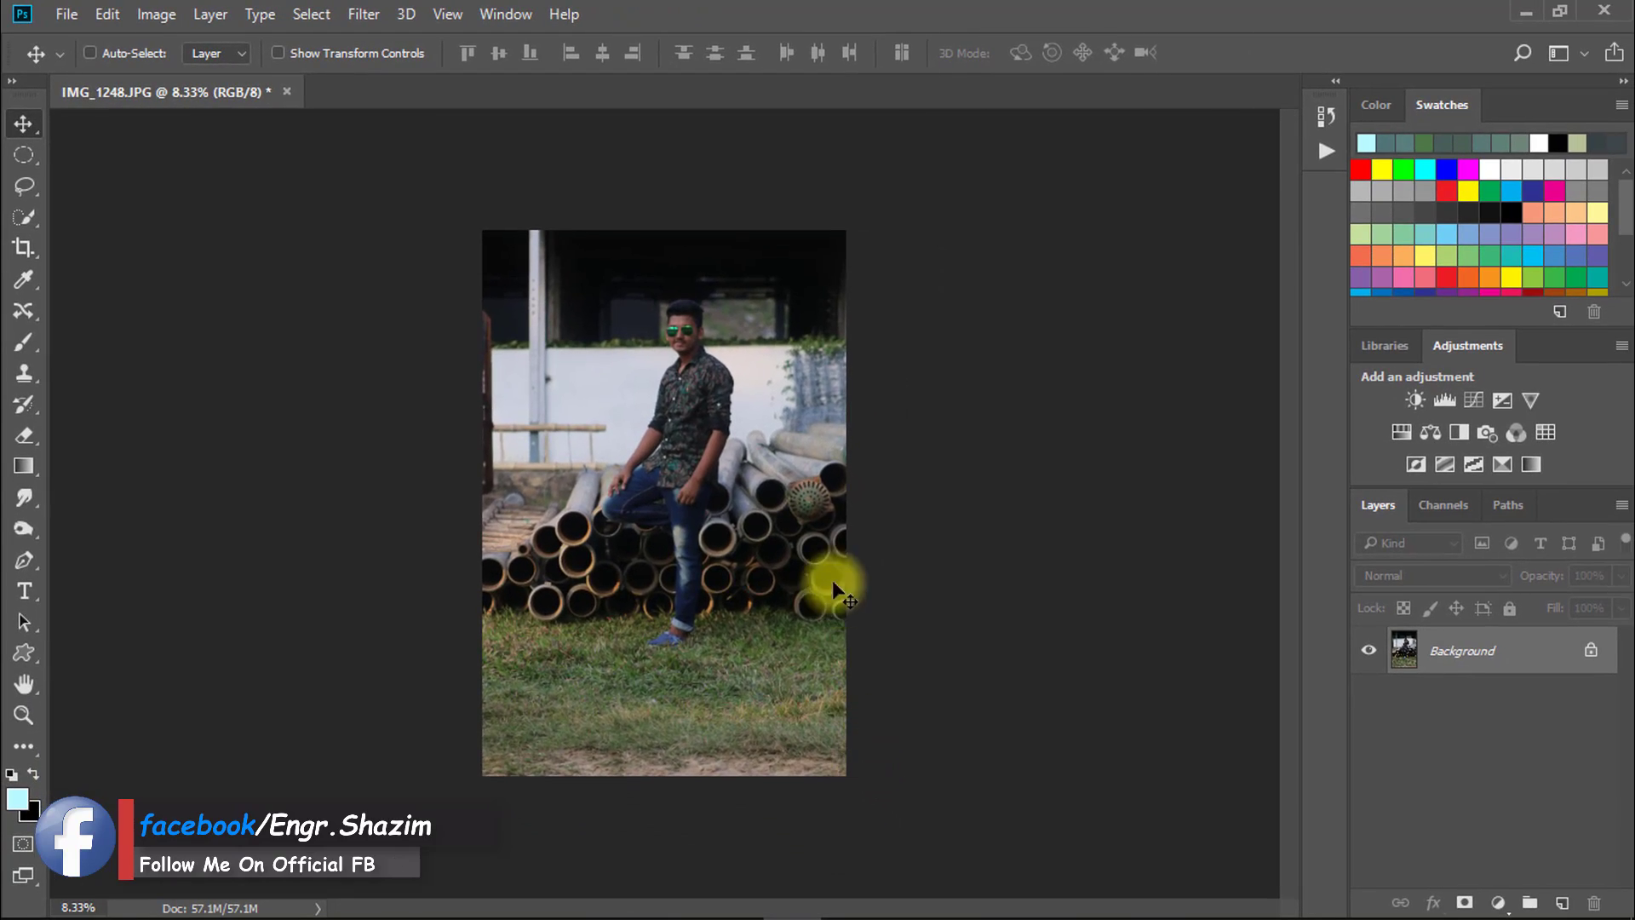
Start a Pen tool path at the photo's left edge and trace up the outer bamboo pole to the round grey object
drag(694, 442, 810, 439)
drag(763, 757, 752, 408)
mouse_move(651, 552)
mouse_down()
mouse_move(566, 548)
mouse_move(673, 549)
mouse_up()
drag(664, 552, 903, 468)
right_click(21, 561)
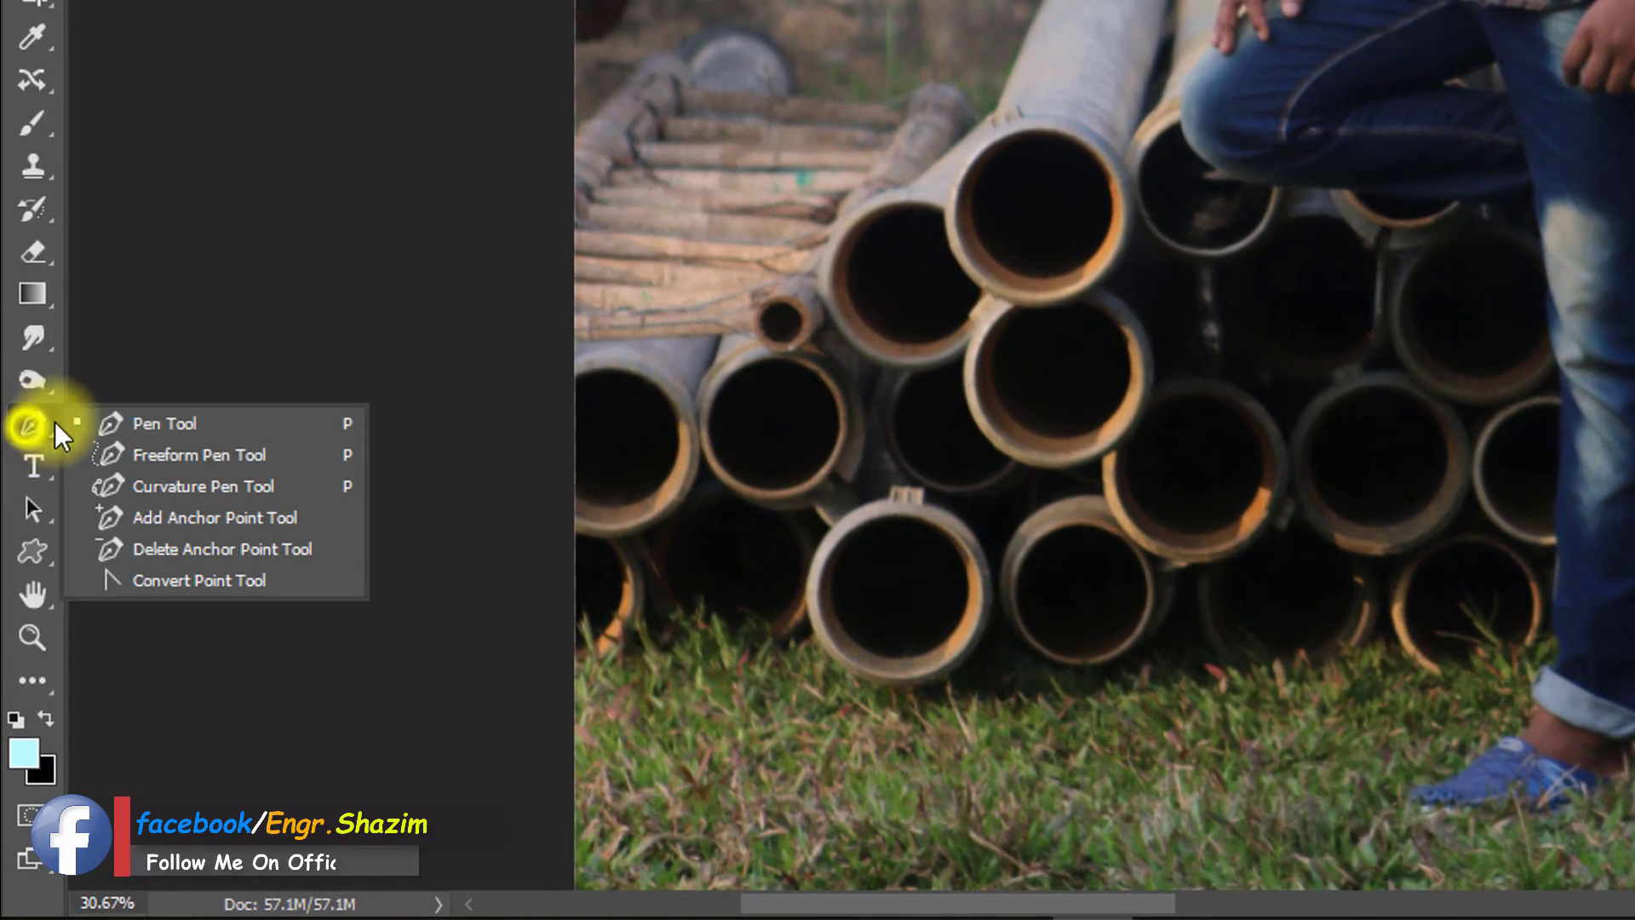
click(162, 423)
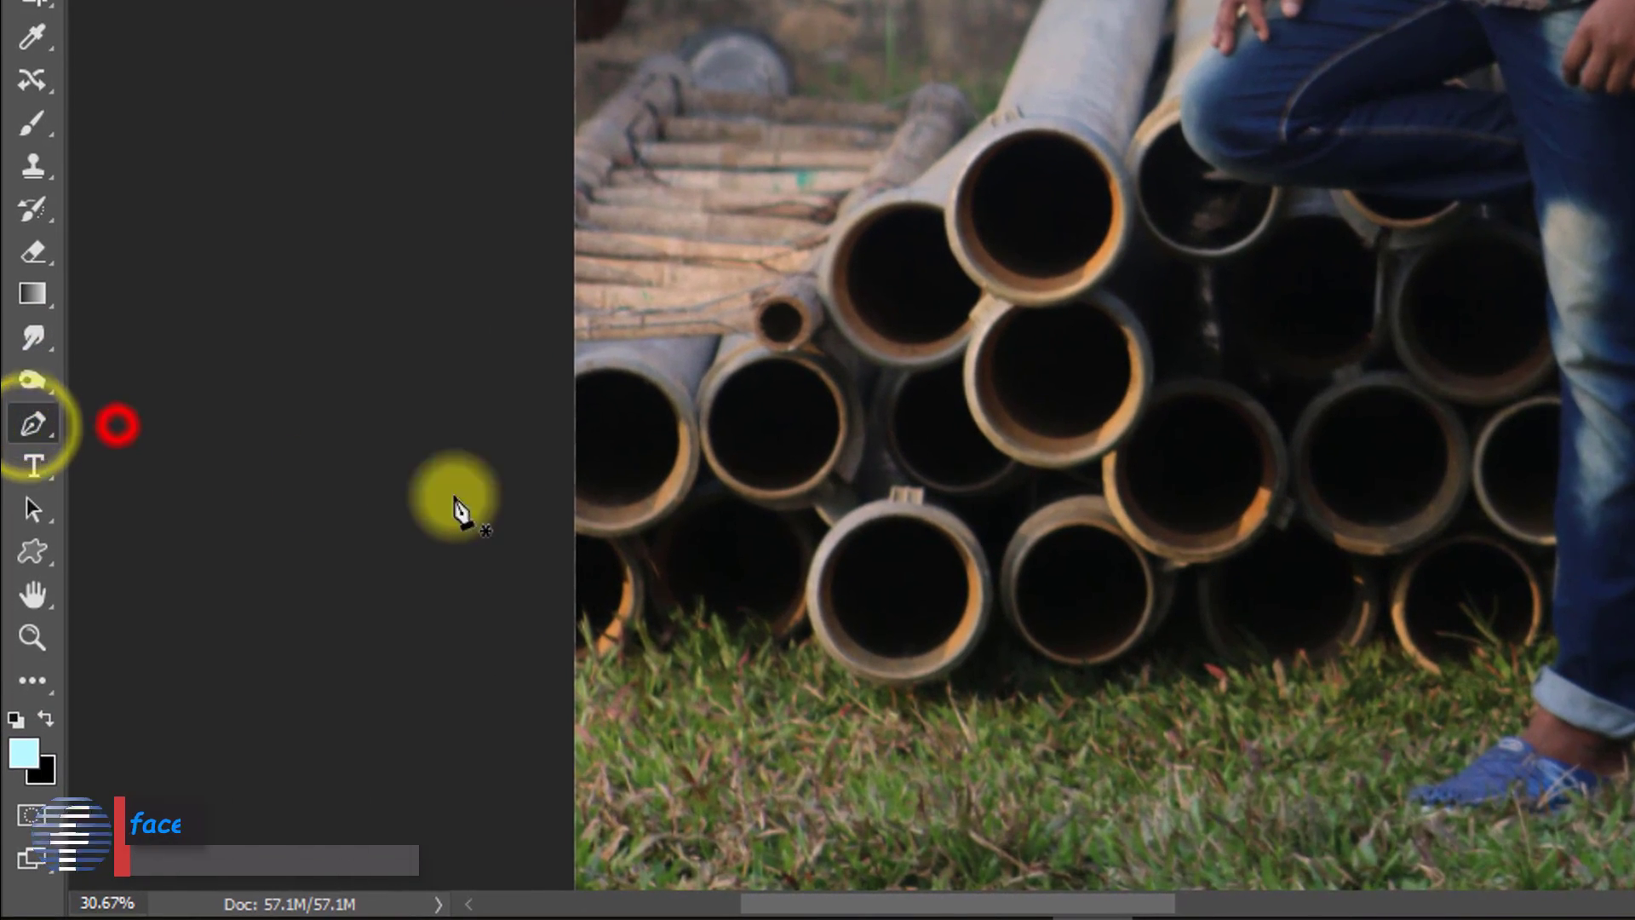
drag(533, 431, 671, 307)
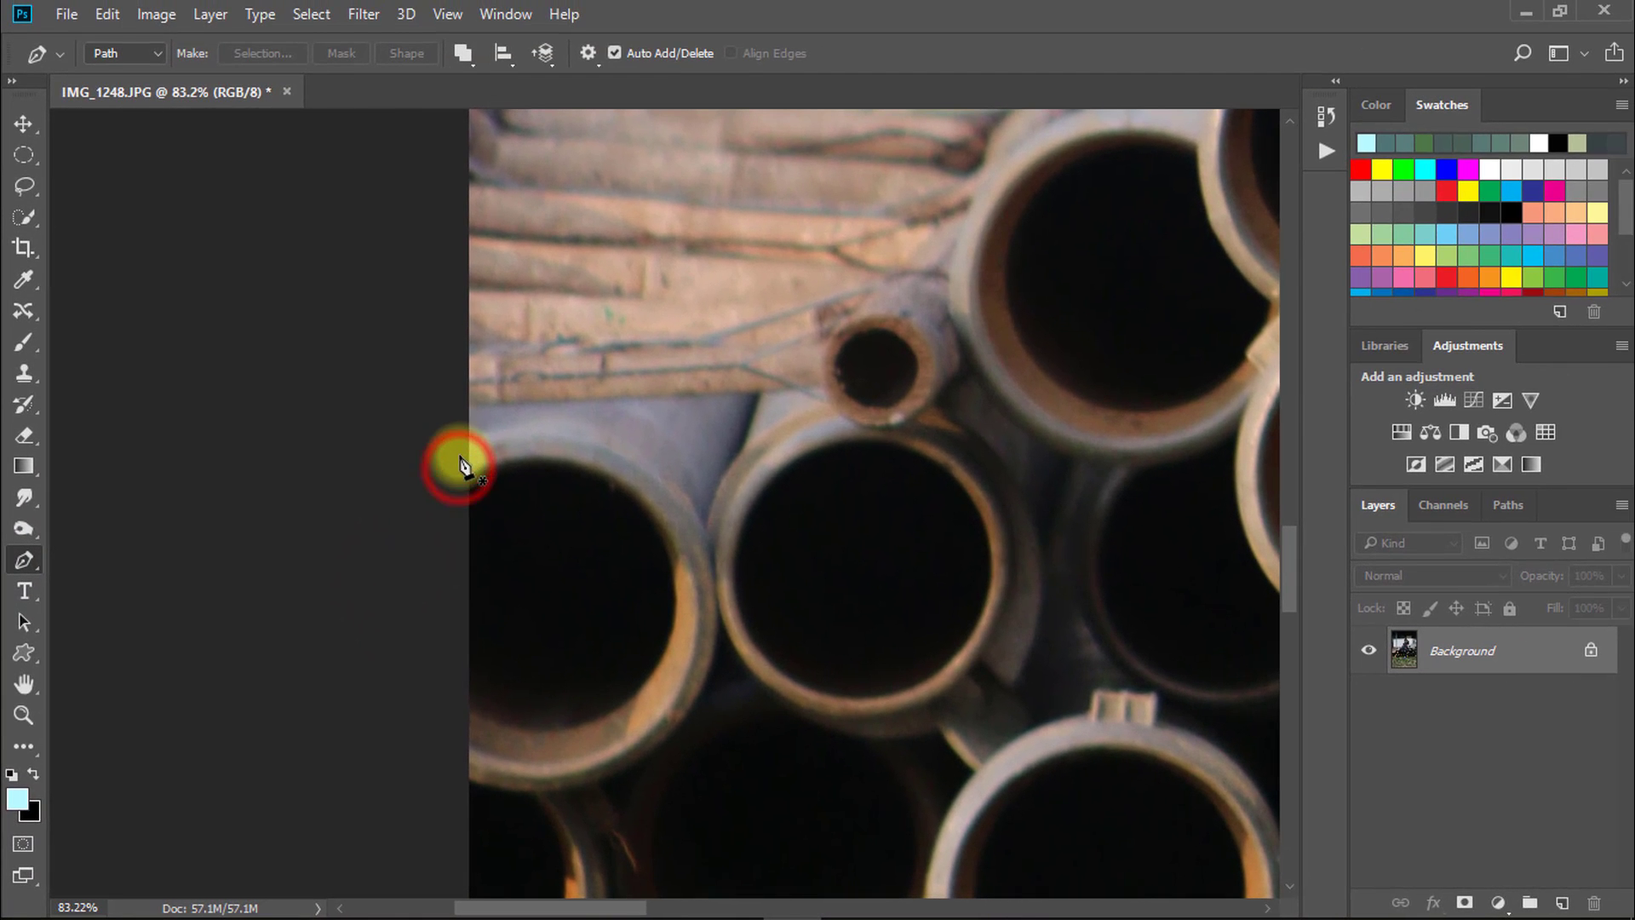
drag(493, 431, 420, 435)
drag(442, 369, 435, 598)
drag(455, 462, 520, 487)
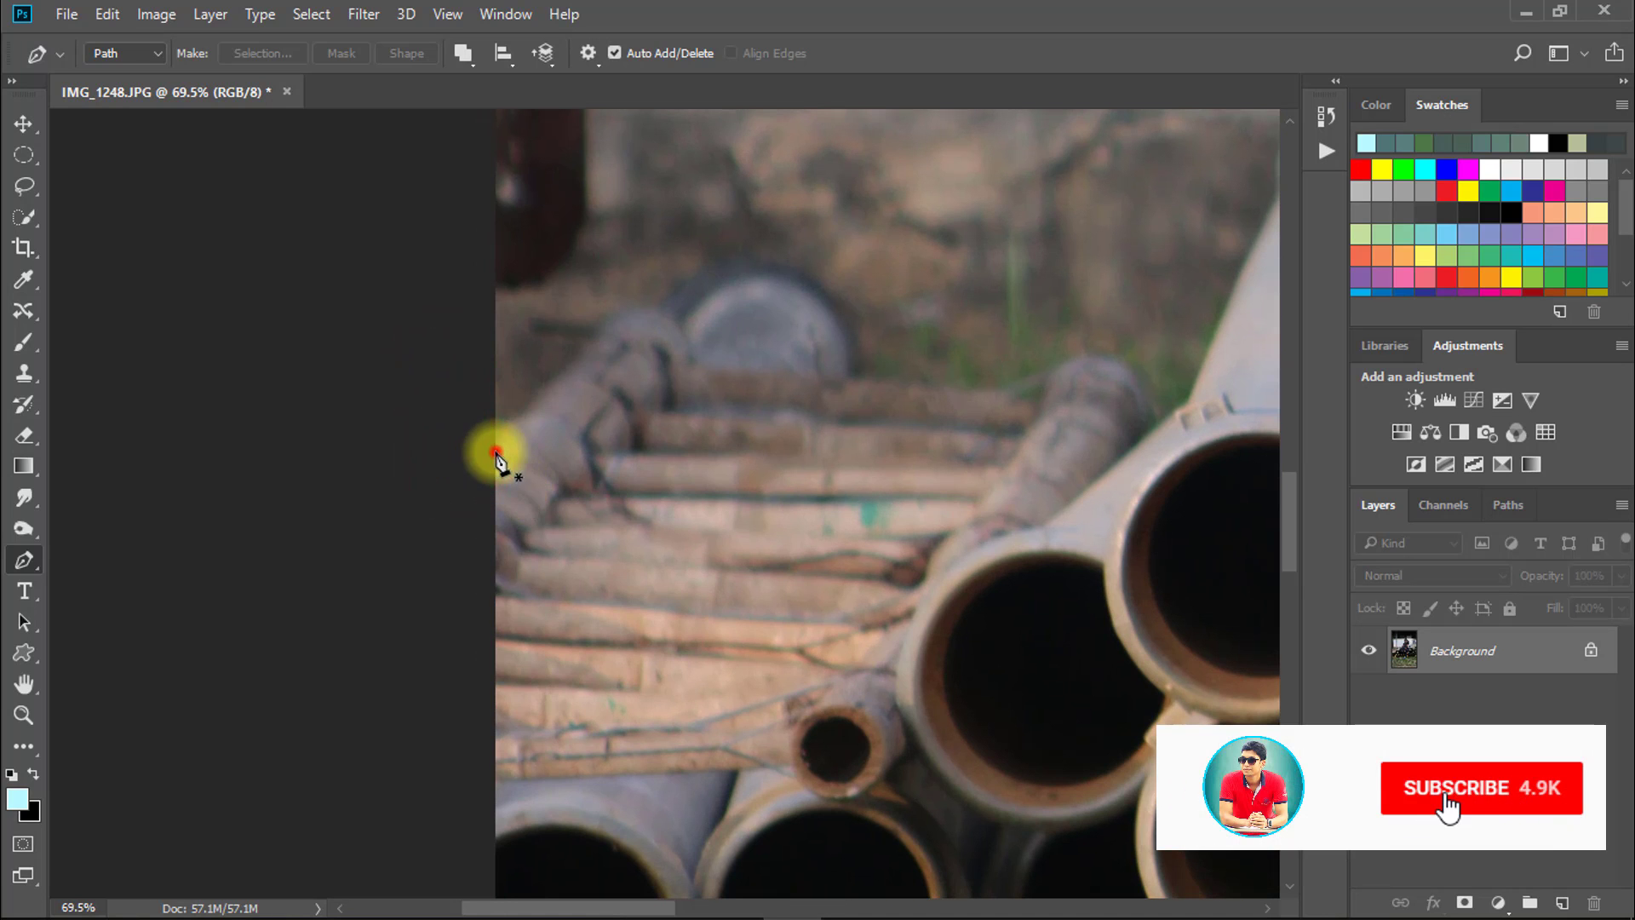
click(496, 452)
click(624, 311)
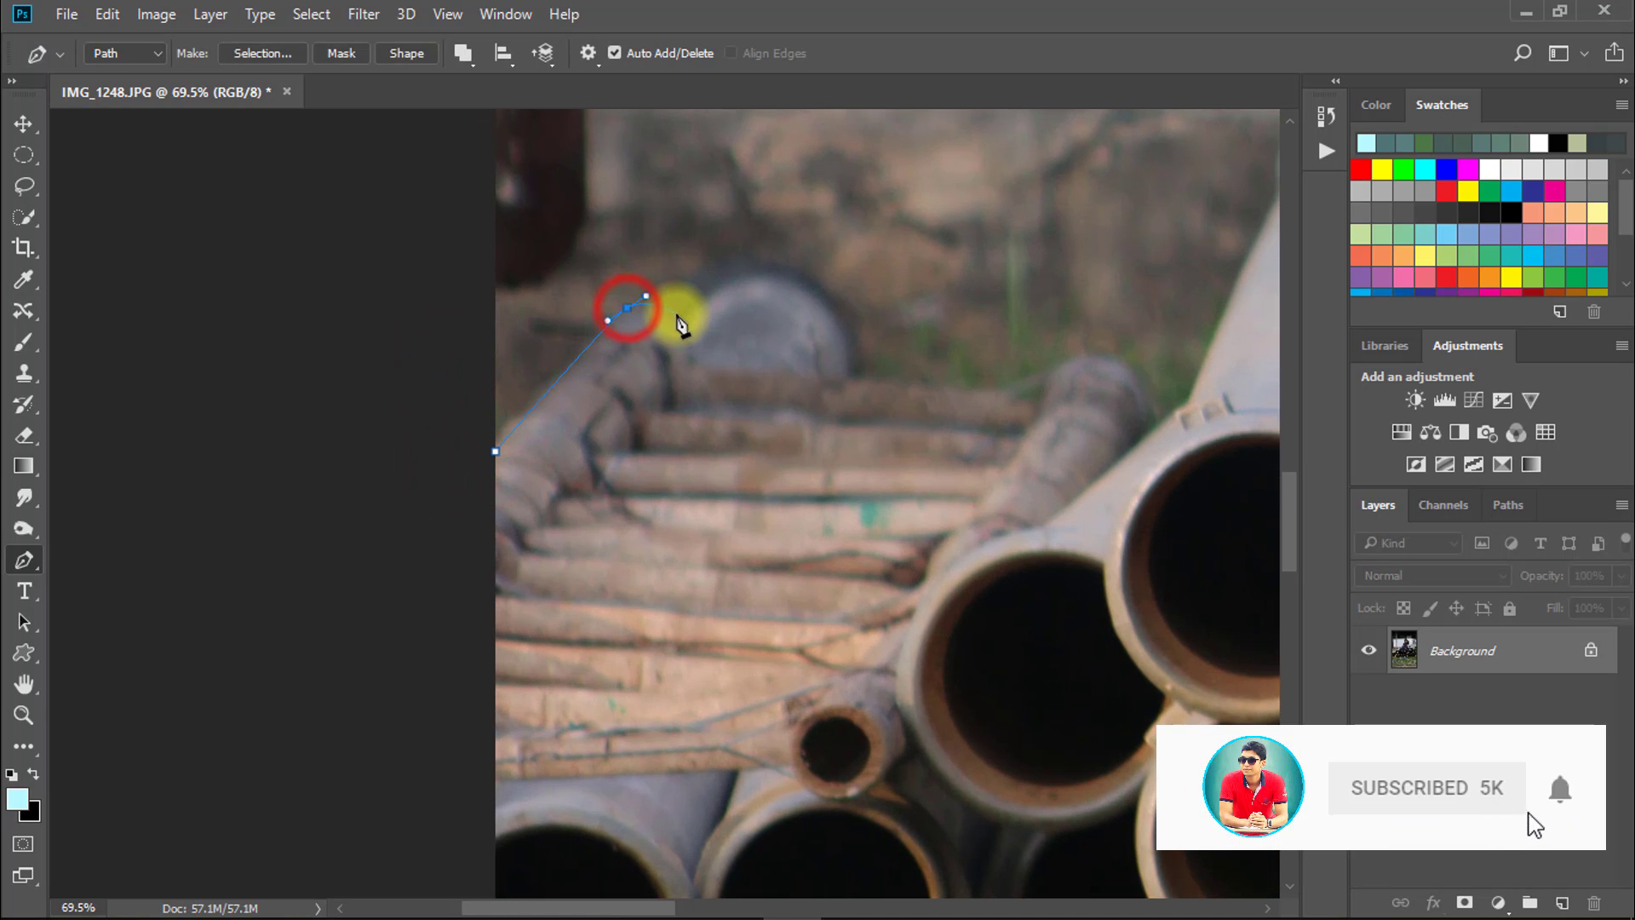
drag(678, 316, 697, 315)
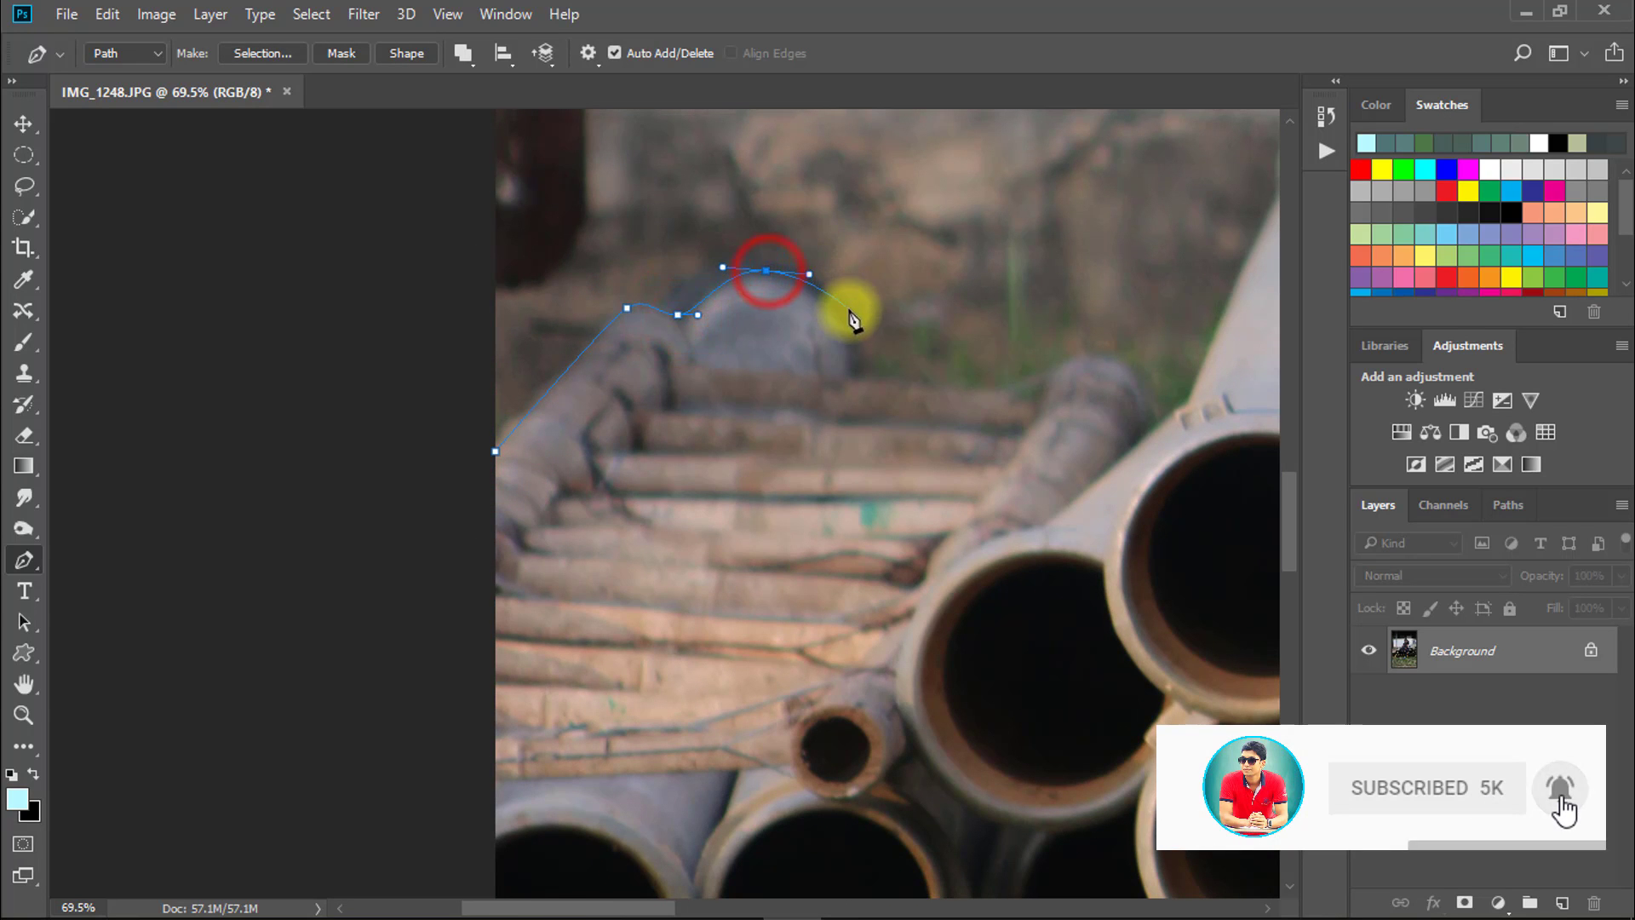
Continue the path over the round grey object and down to the rear bamboo rung
drag(858, 344, 865, 349)
key(ctrl+z)
drag(862, 323, 874, 359)
drag(903, 381, 934, 388)
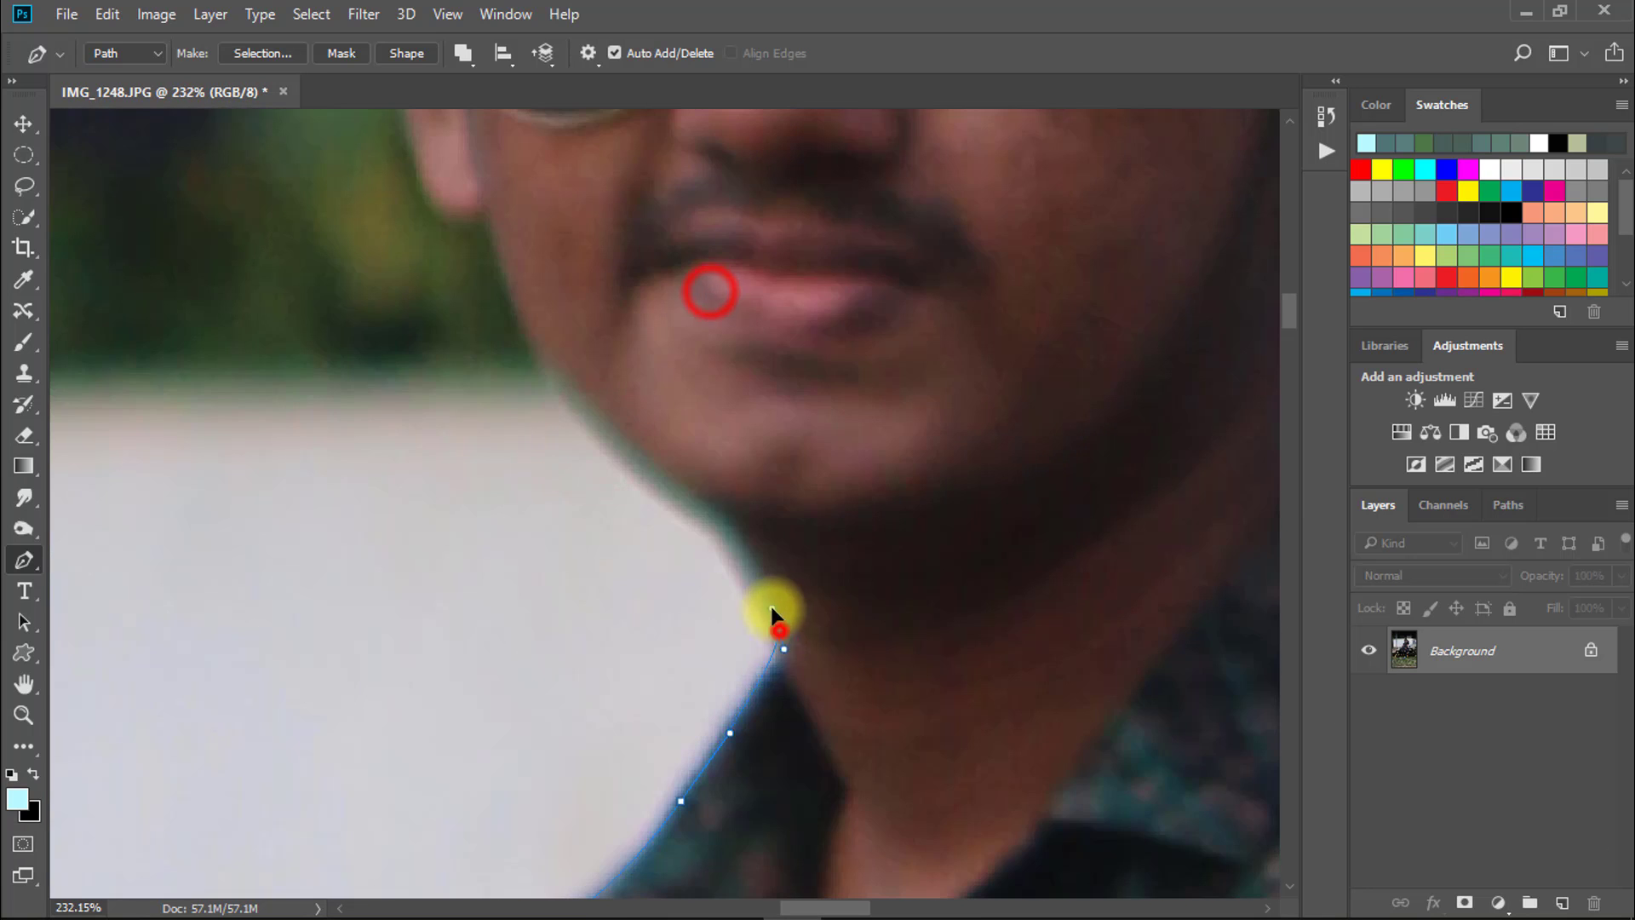
Trace the path from the man's collar up along his jaw and the ear on the photo's left side
drag(760, 609, 862, 580)
click(931, 677)
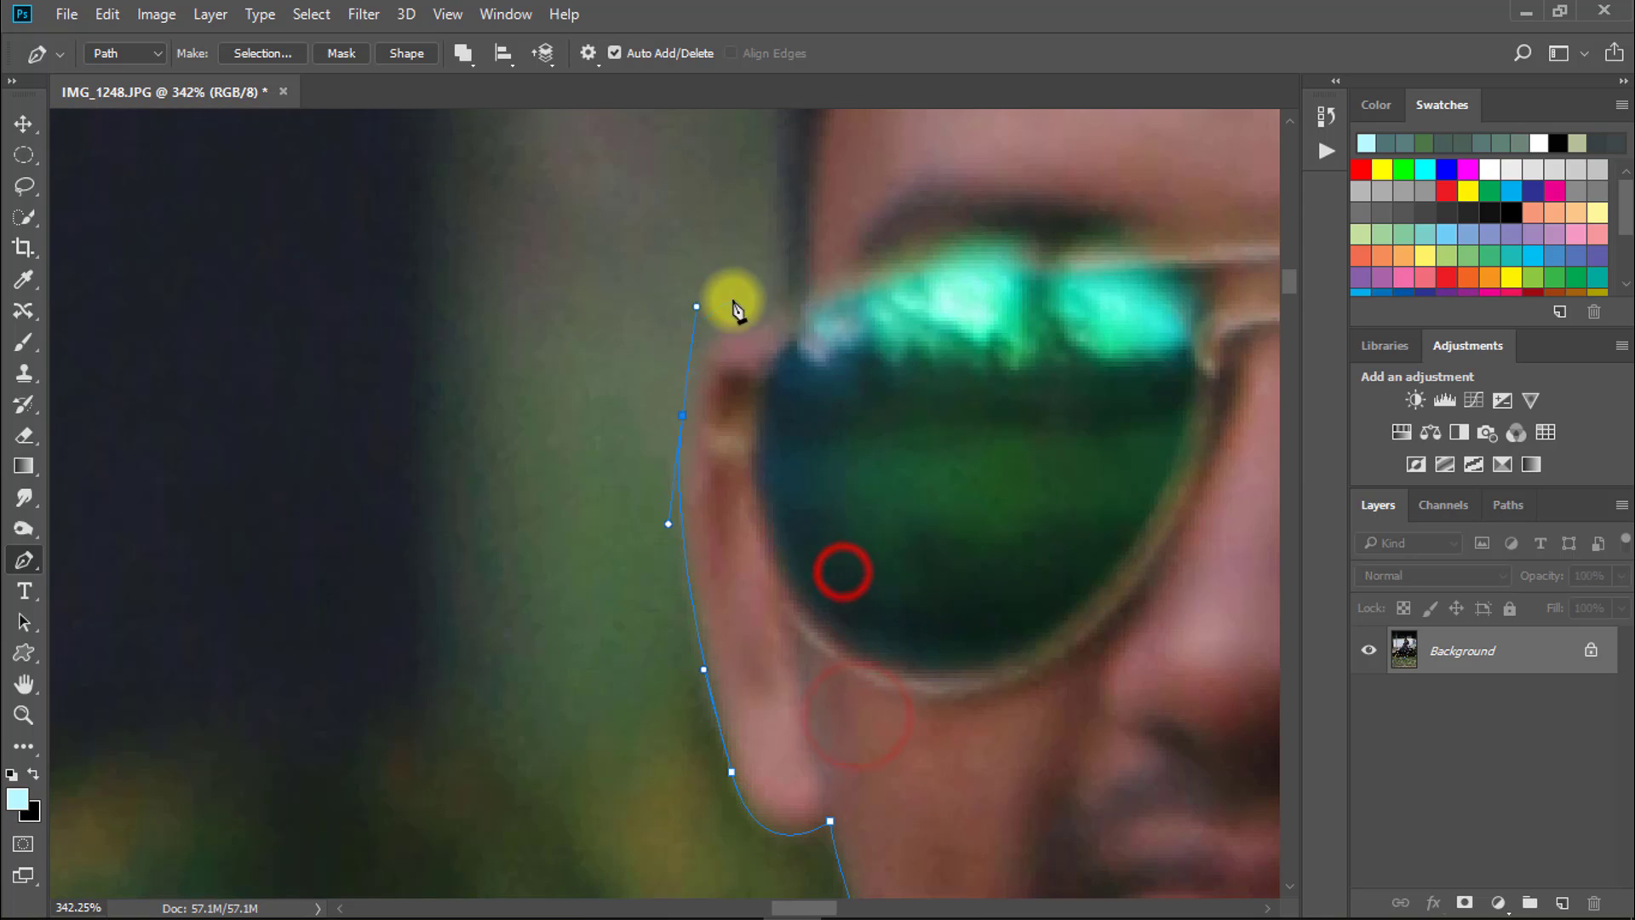
scroll(719, 628, up, 5)
click(694, 292)
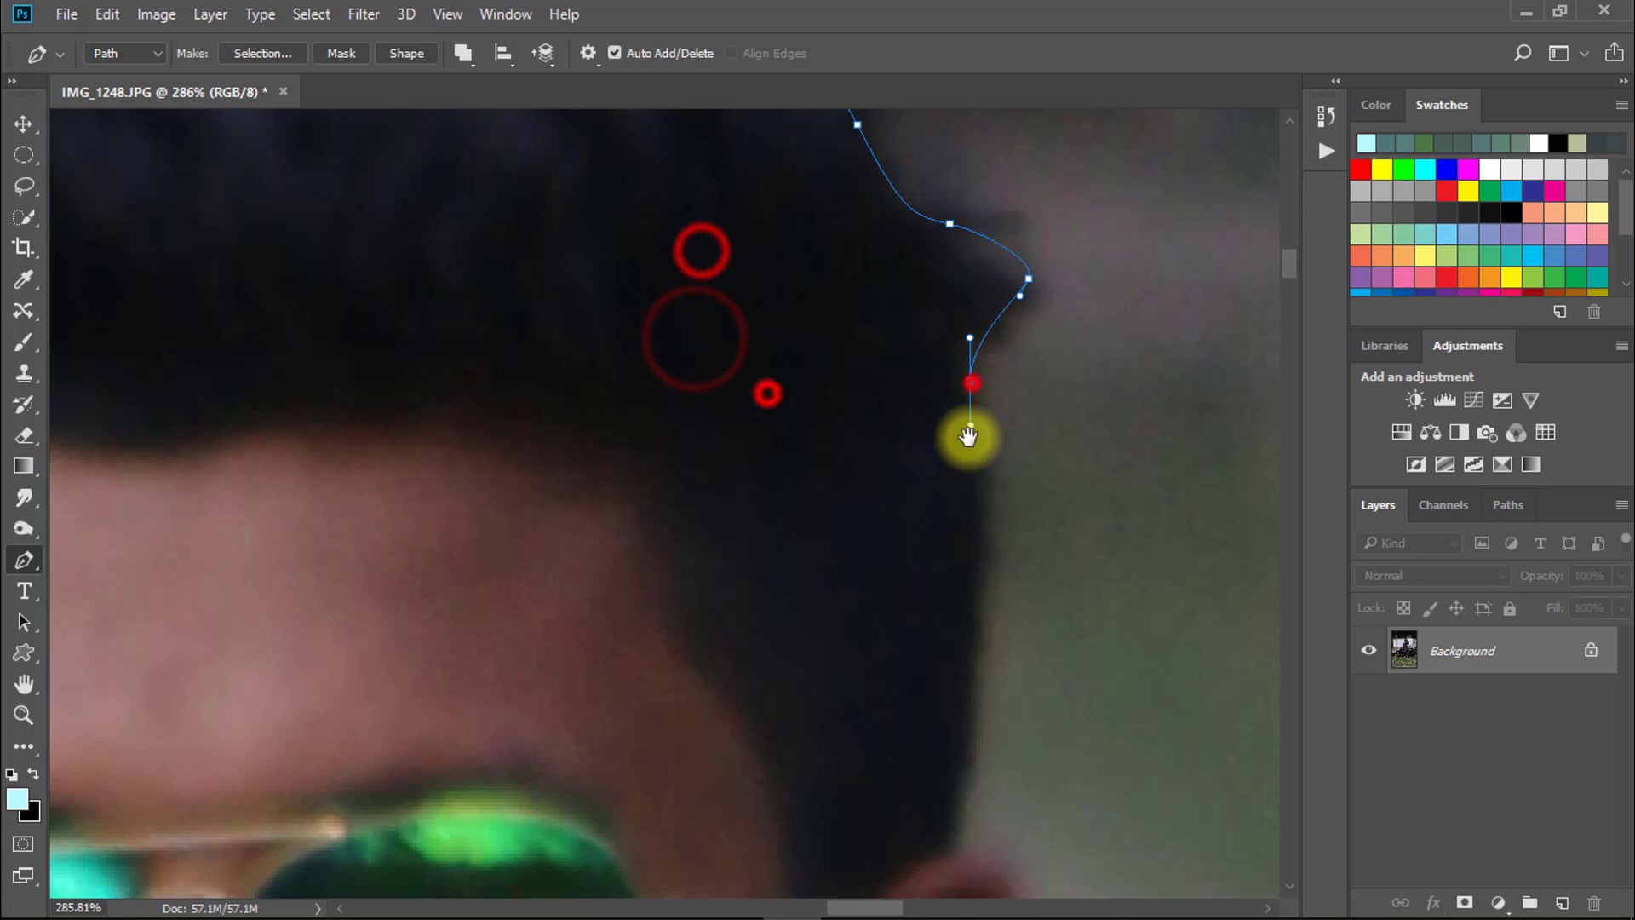
Continue the path down the right side of the hair to the top of the ear
drag(954, 515, 949, 365)
drag(968, 583, 951, 638)
key(ctrl+z)
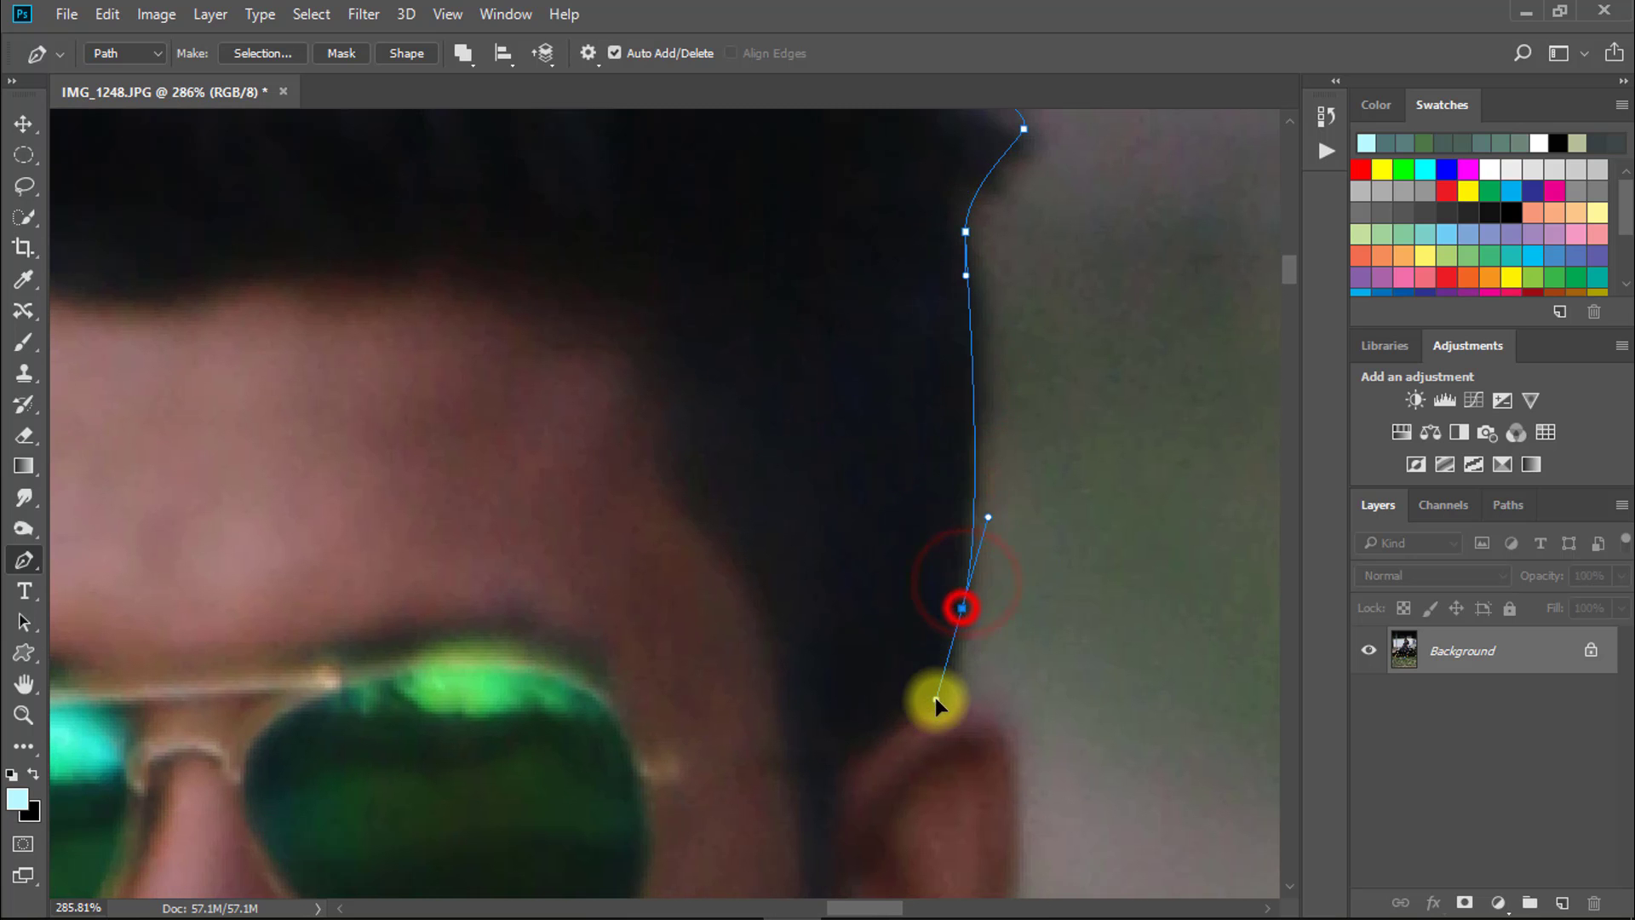
click(964, 654)
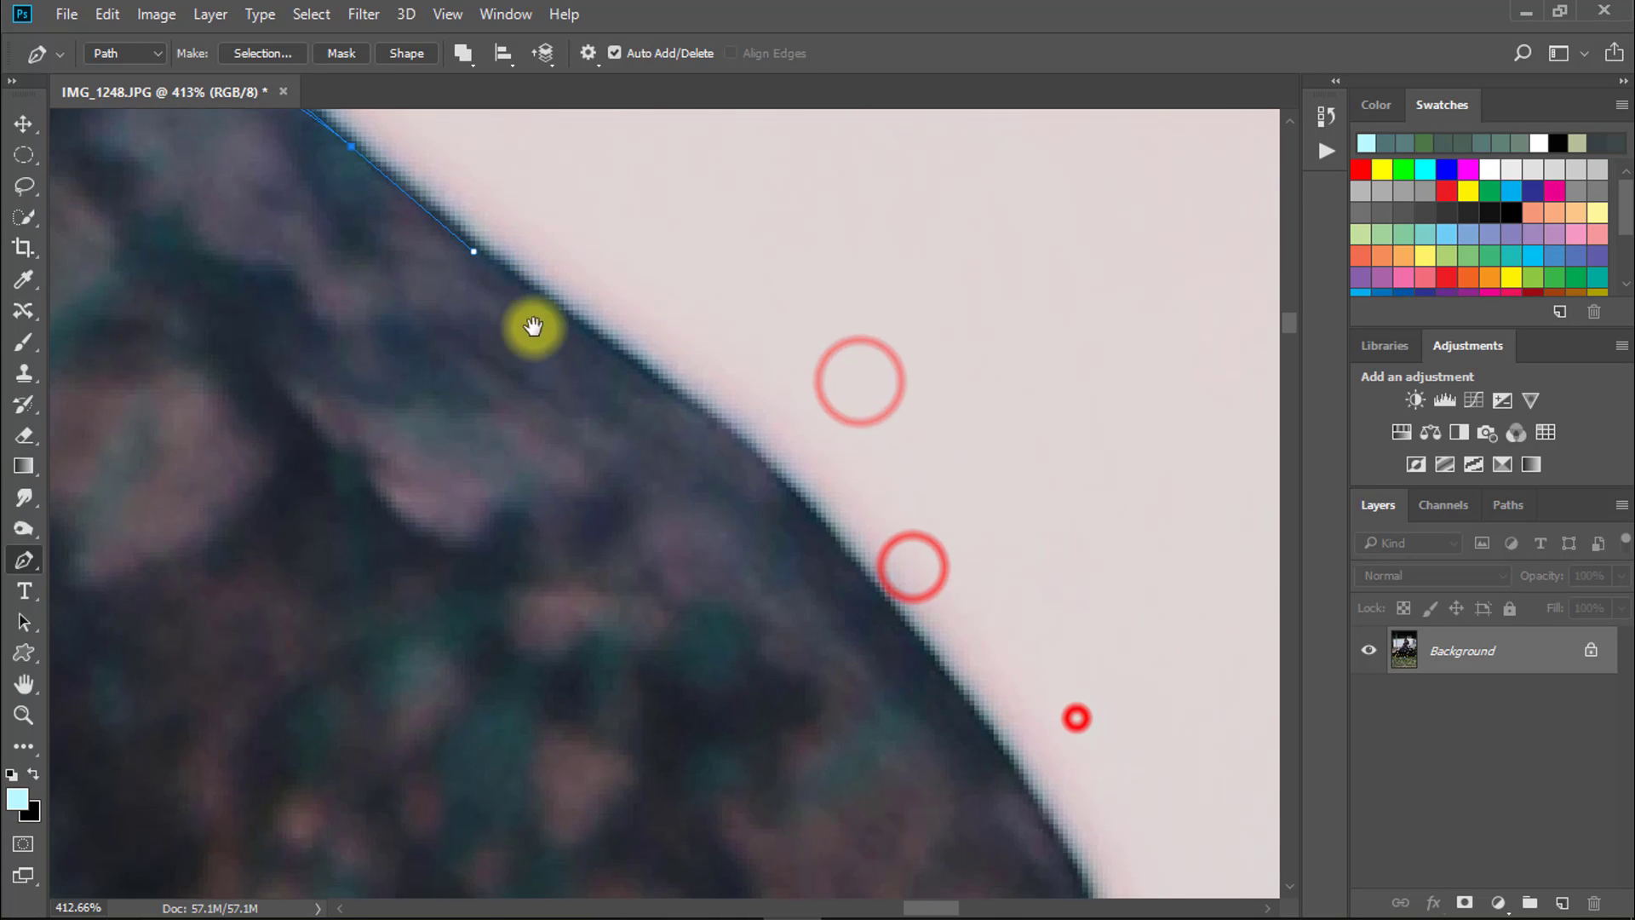
Trace the path along the outer edge of the shirt's right shoulder and down the sleeve
click(569, 348)
drag(795, 522, 847, 580)
drag(891, 712, 844, 415)
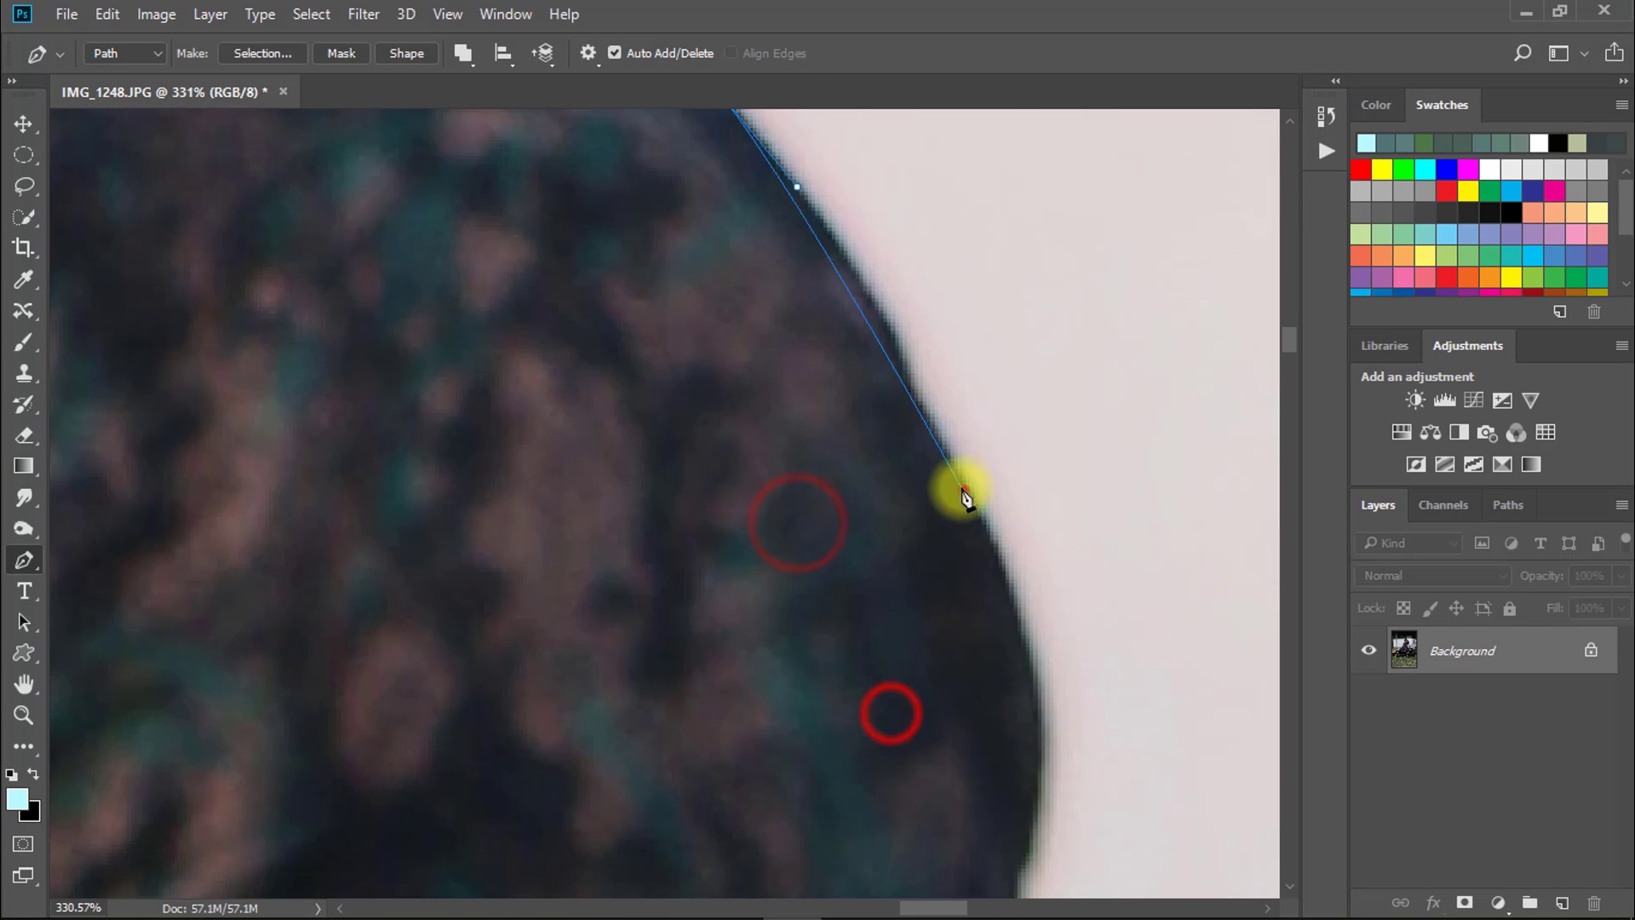
drag(965, 491, 996, 552)
drag(1005, 660, 991, 291)
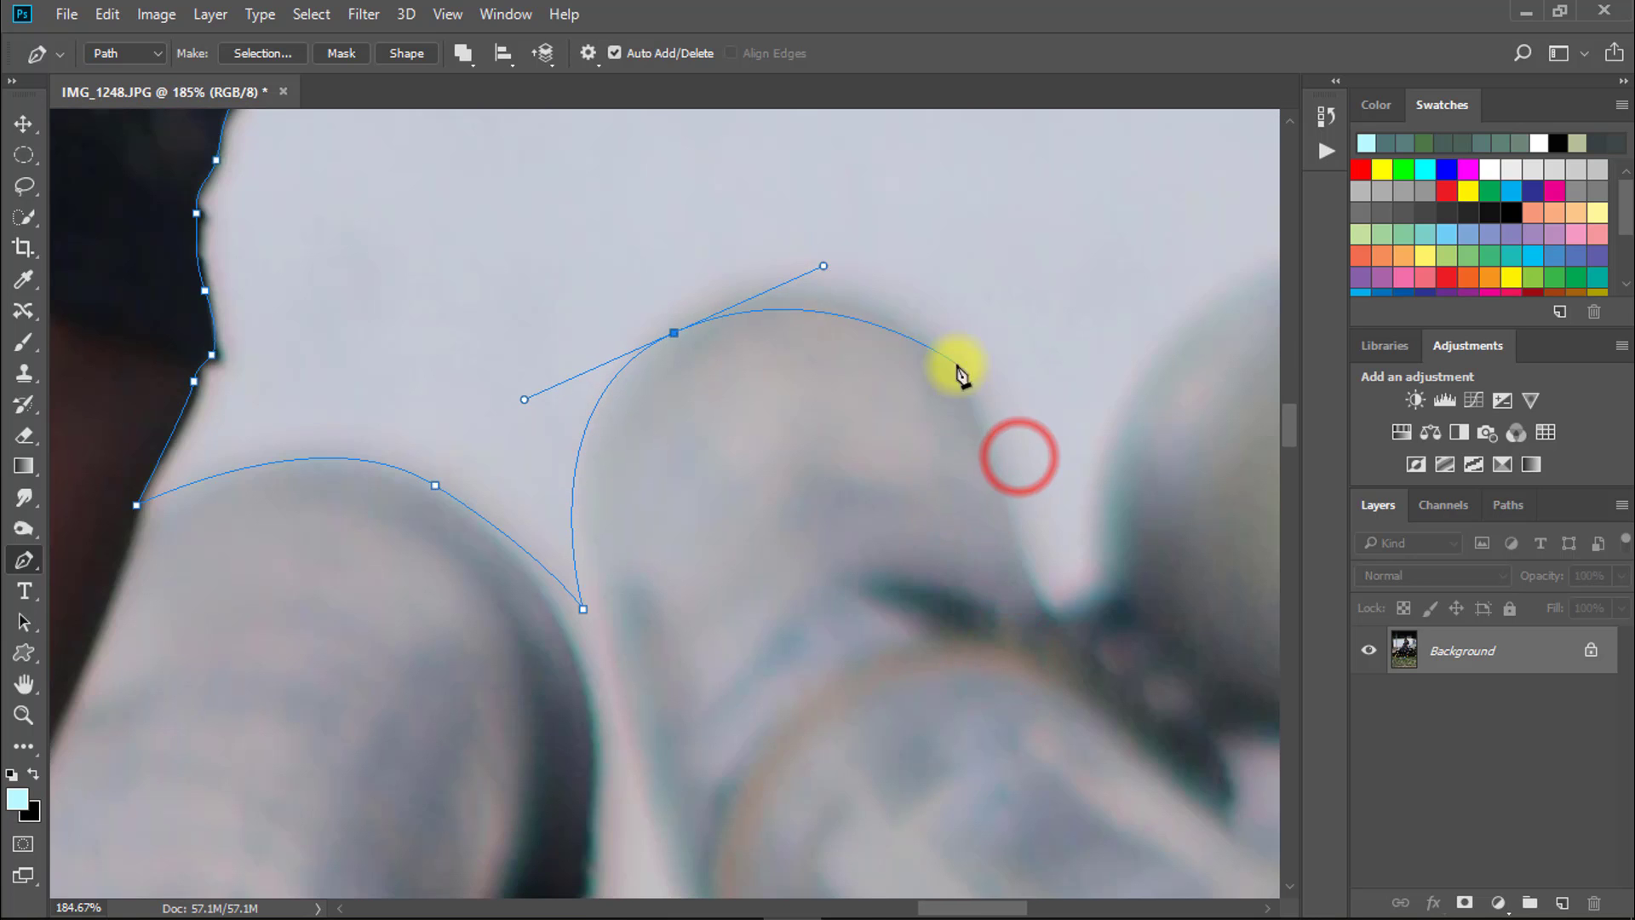
Continue the path over the pipe tops to the photo's right edge, and close it around the lower edges at the starting point
drag(960, 369, 1004, 427)
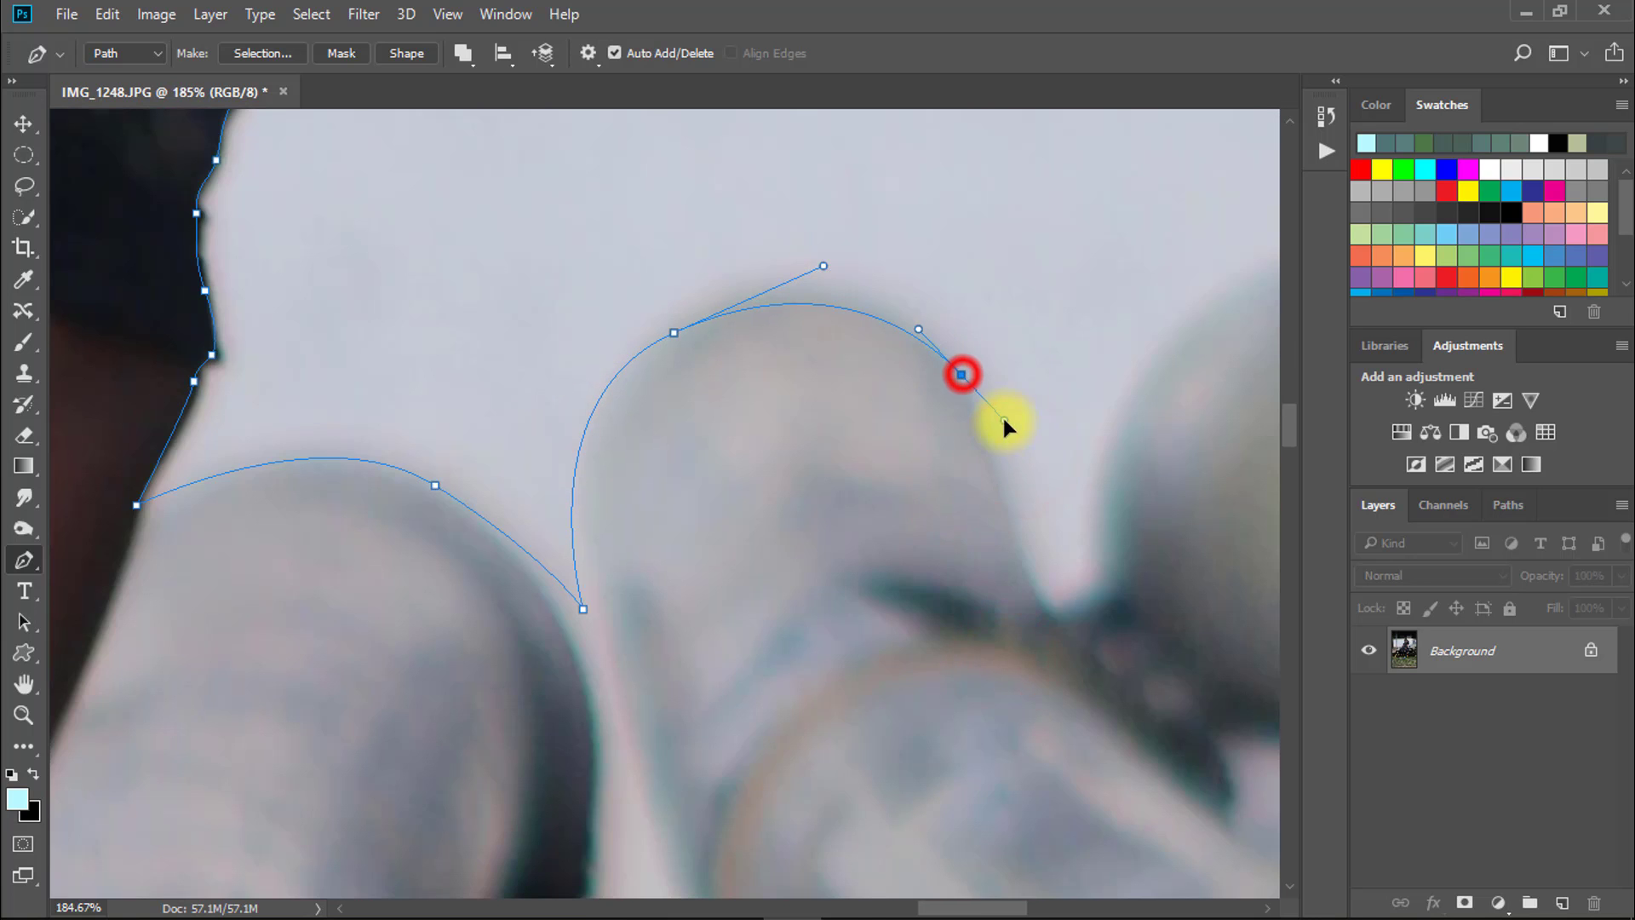
scroll(938, 452, down, 10)
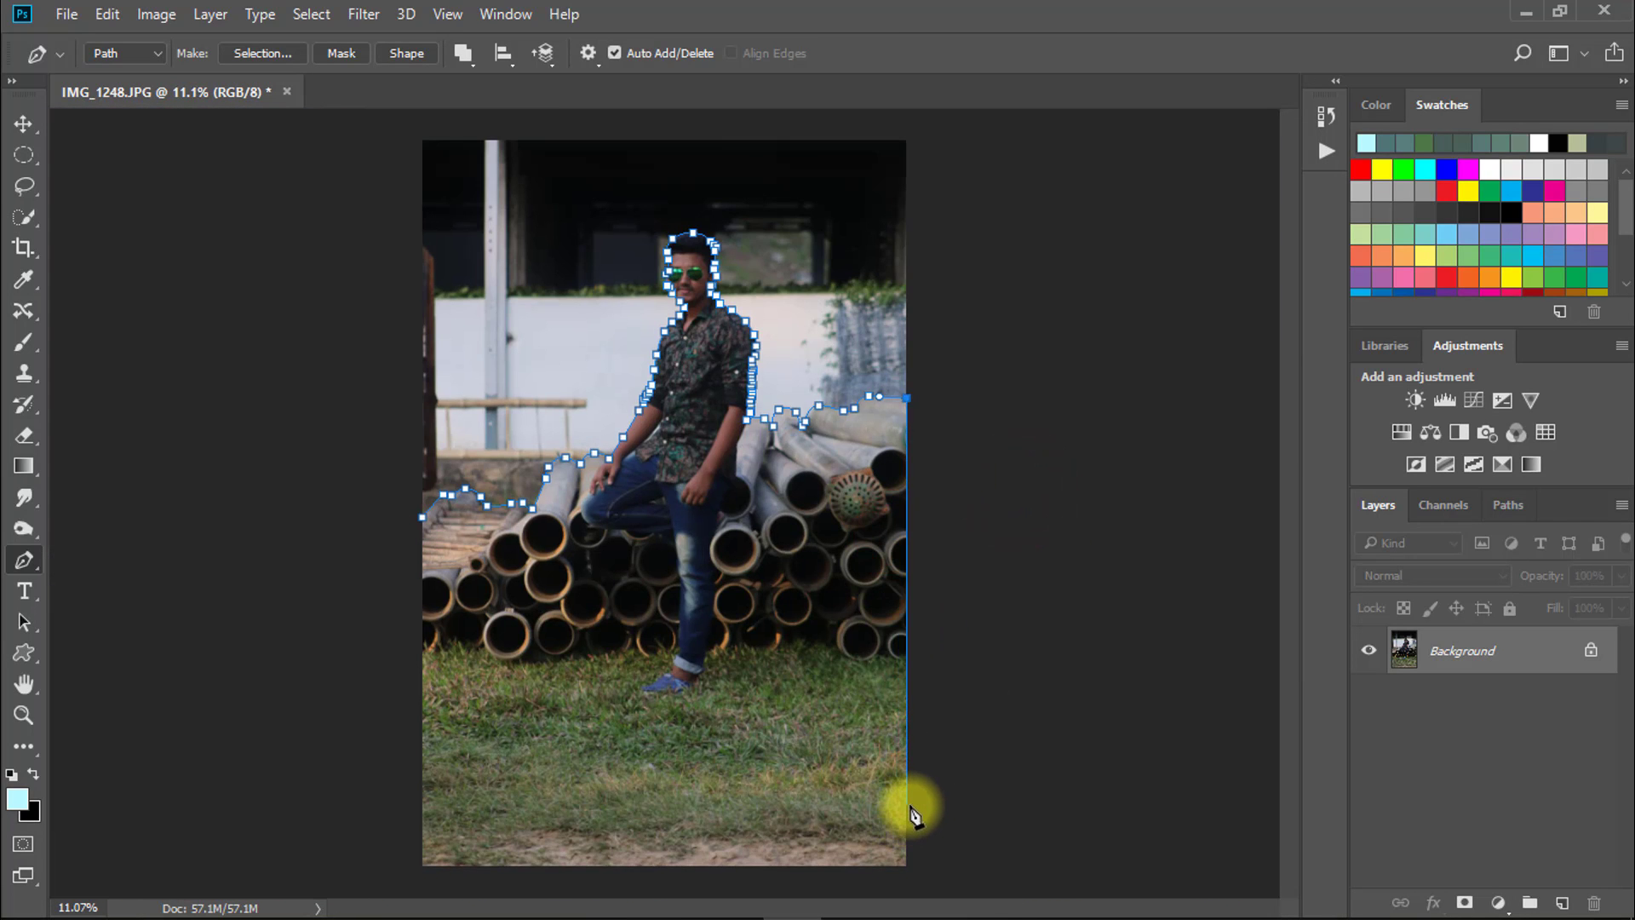
click(423, 781)
drag(421, 688, 500, 675)
drag(365, 680, 779, 701)
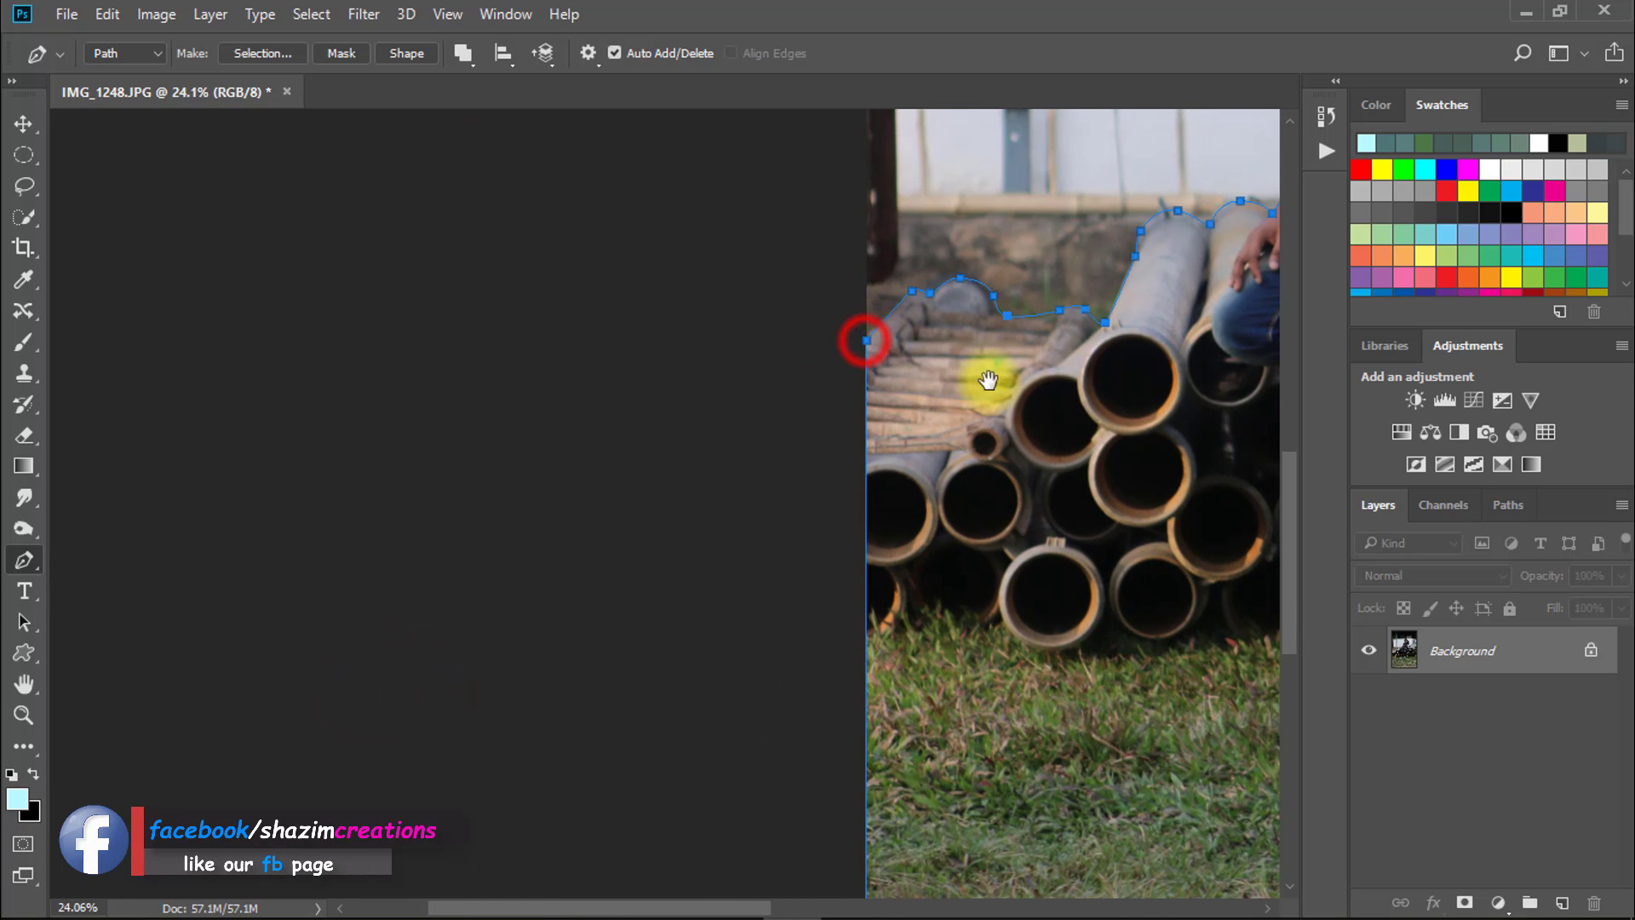
Convert the closed path around the man, pipes and grass into a selection
drag(989, 380, 909, 376)
drag(1080, 451, 974, 460)
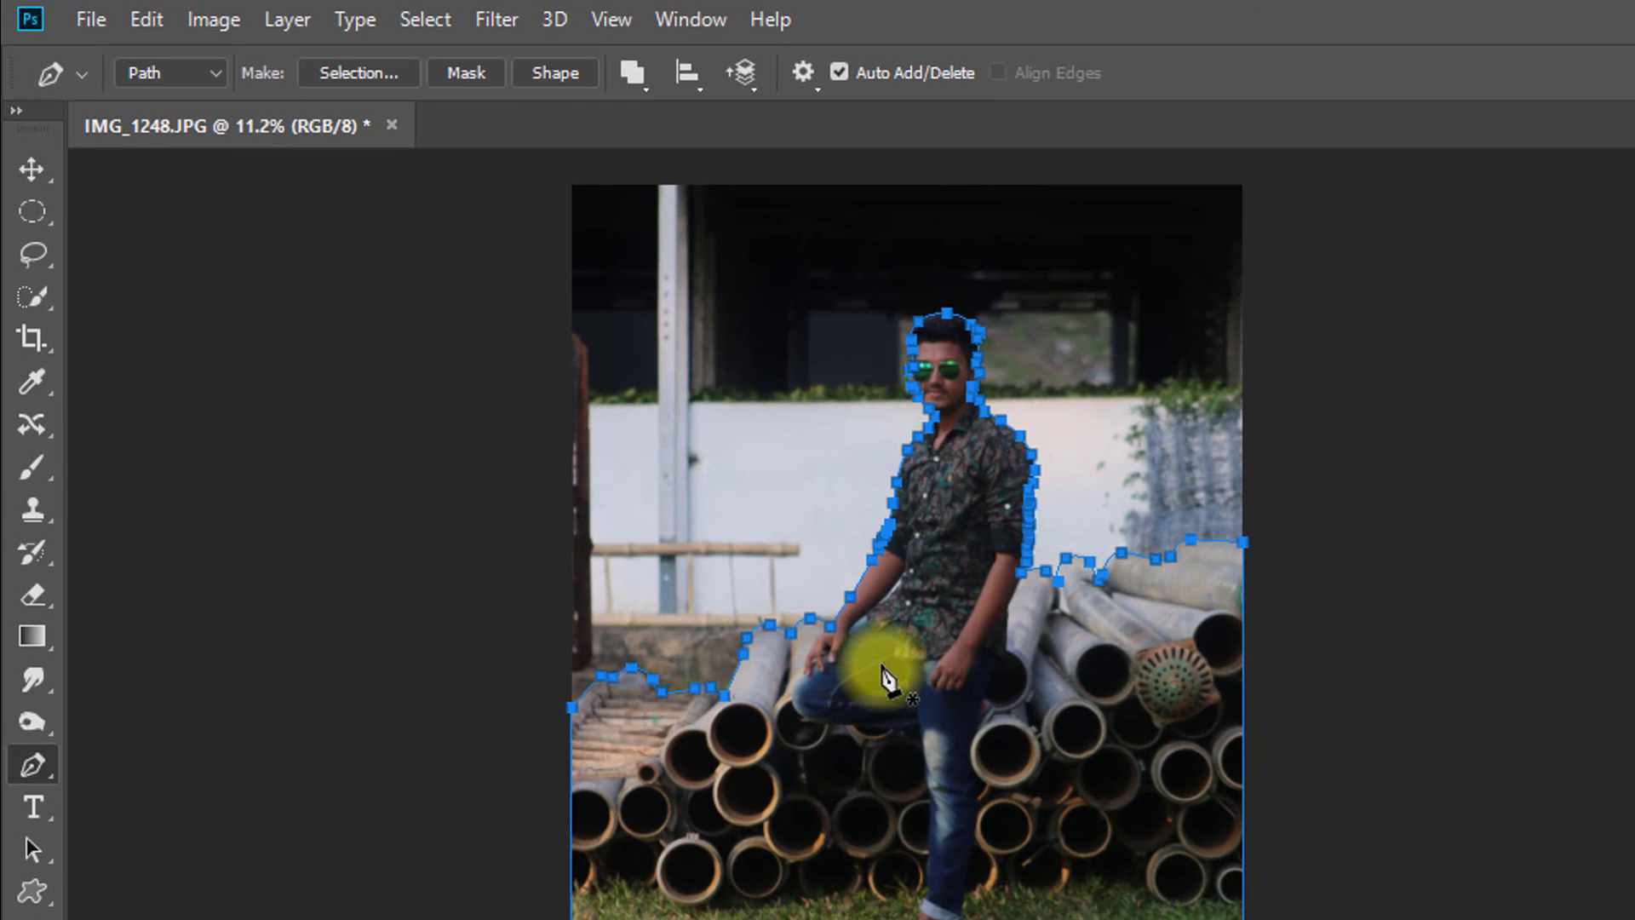
right_click(649, 485)
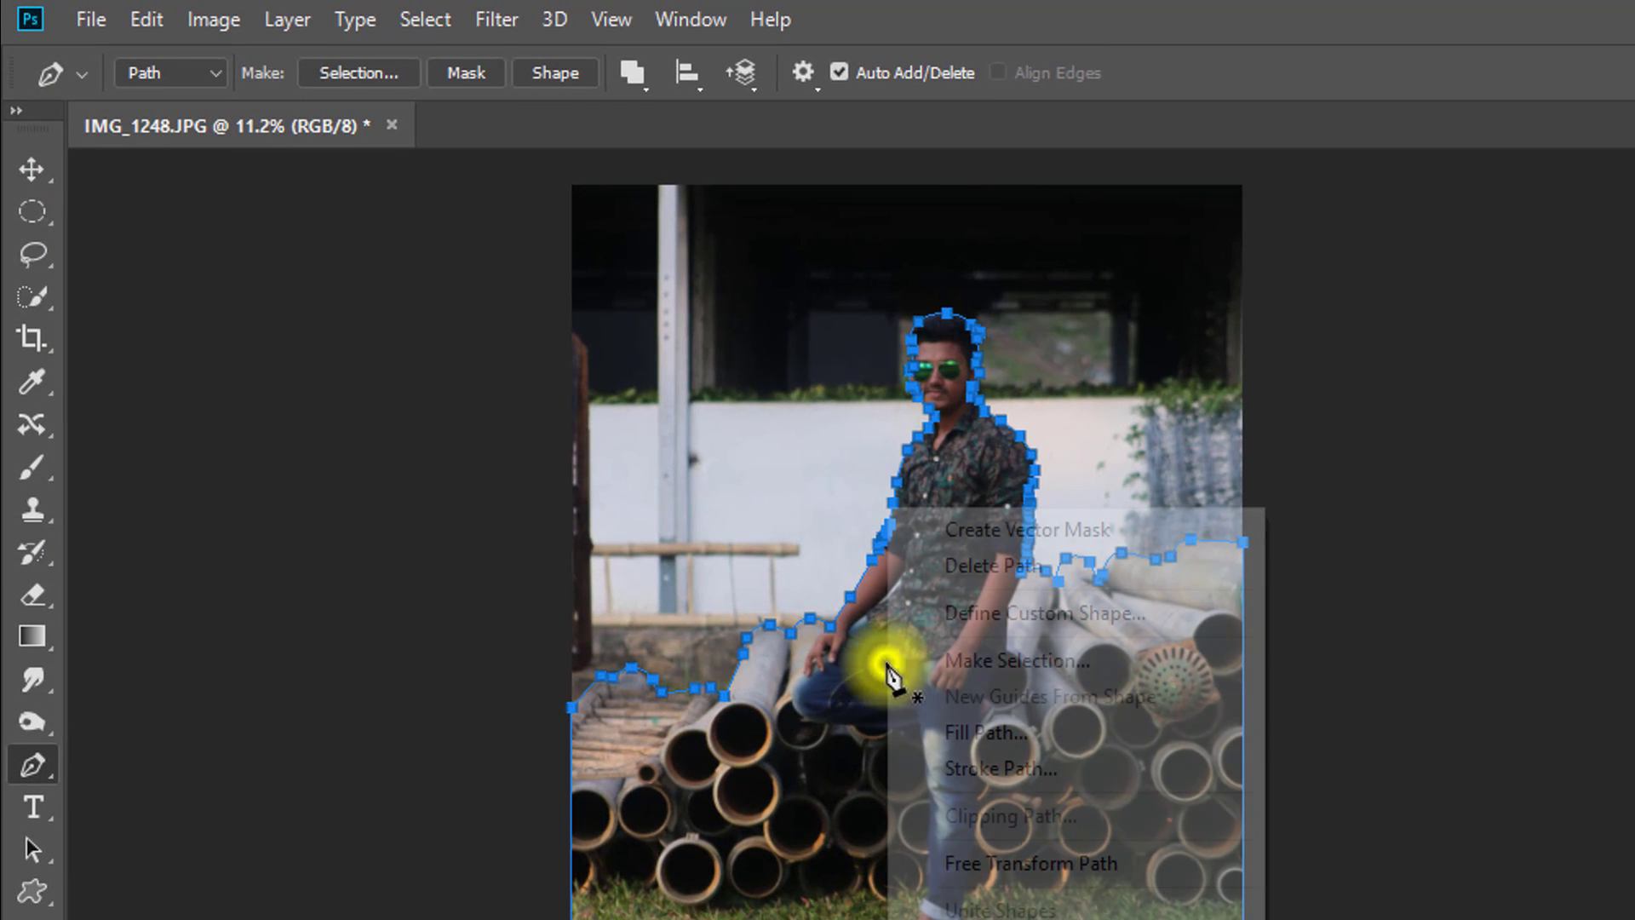
click(958, 660)
click(1279, 335)
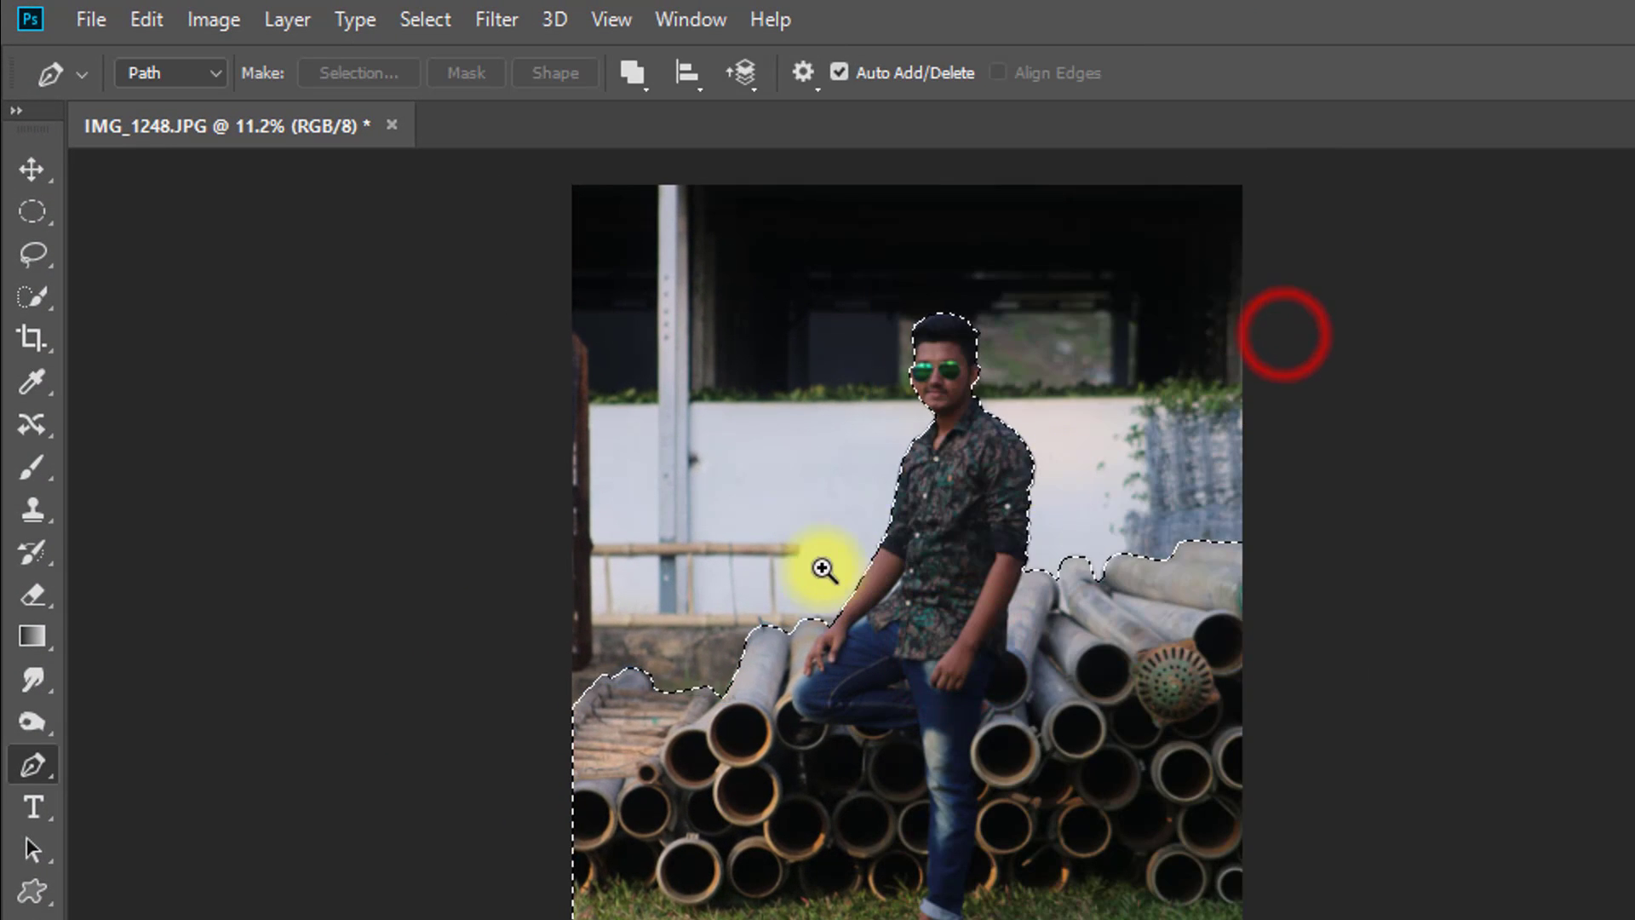
Trace a closed Pen path around the white gap between the man's forearm and his shirt
drag(822, 568, 733, 584)
drag(609, 553, 811, 576)
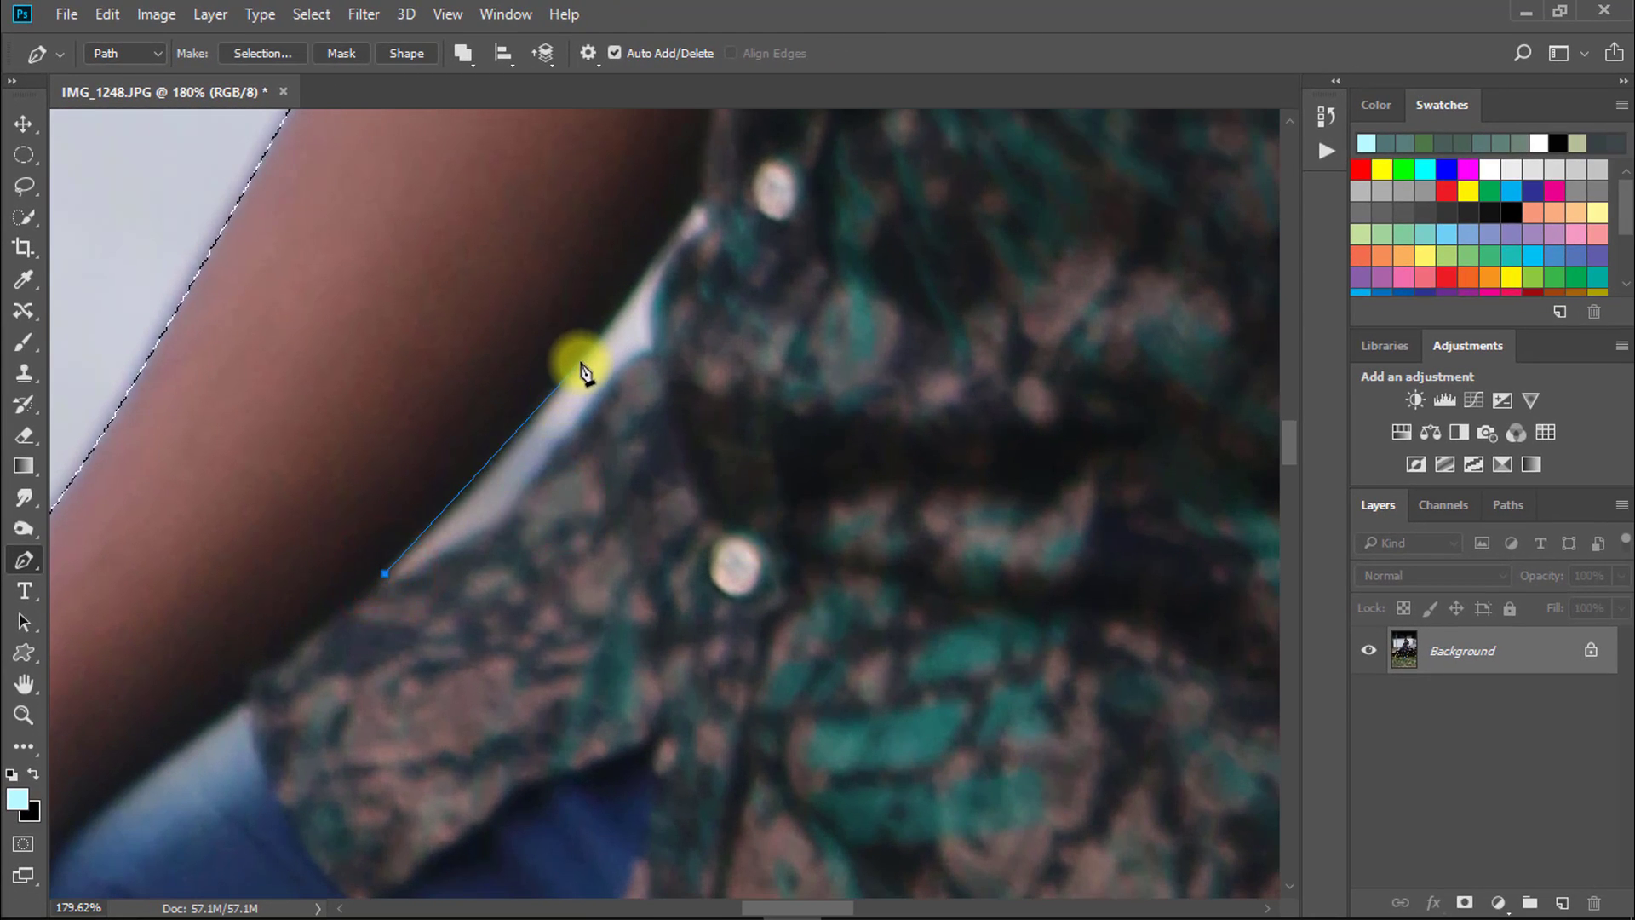
drag(580, 363, 621, 306)
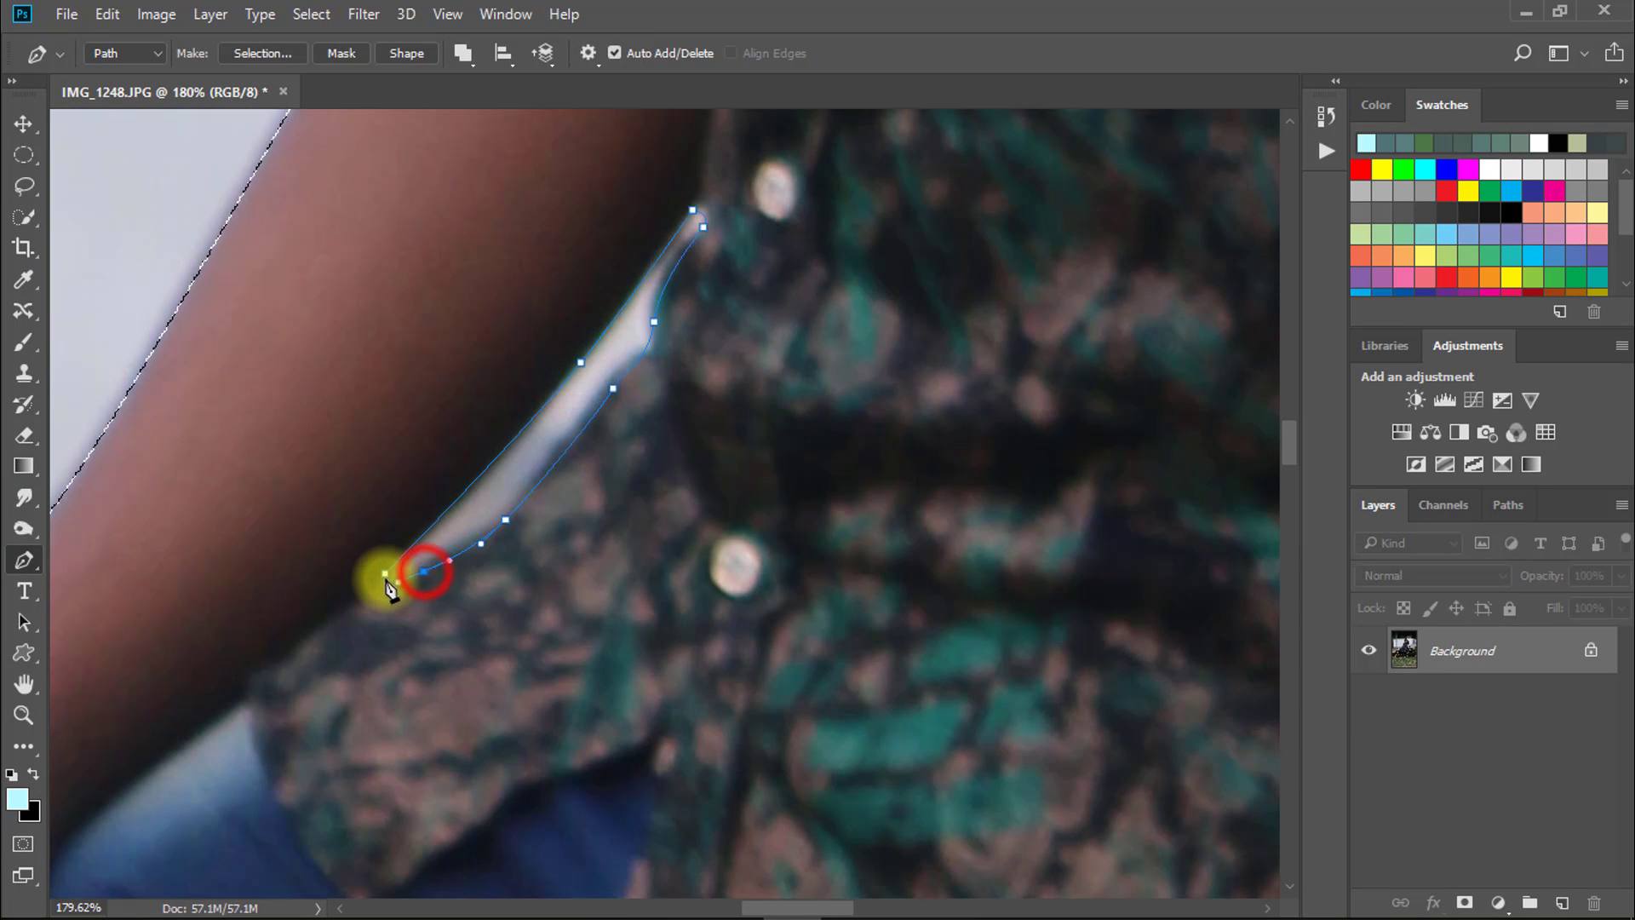
Convert the path of the gap beside the arm into a selection combined with the existing one
drag(658, 486, 456, 486)
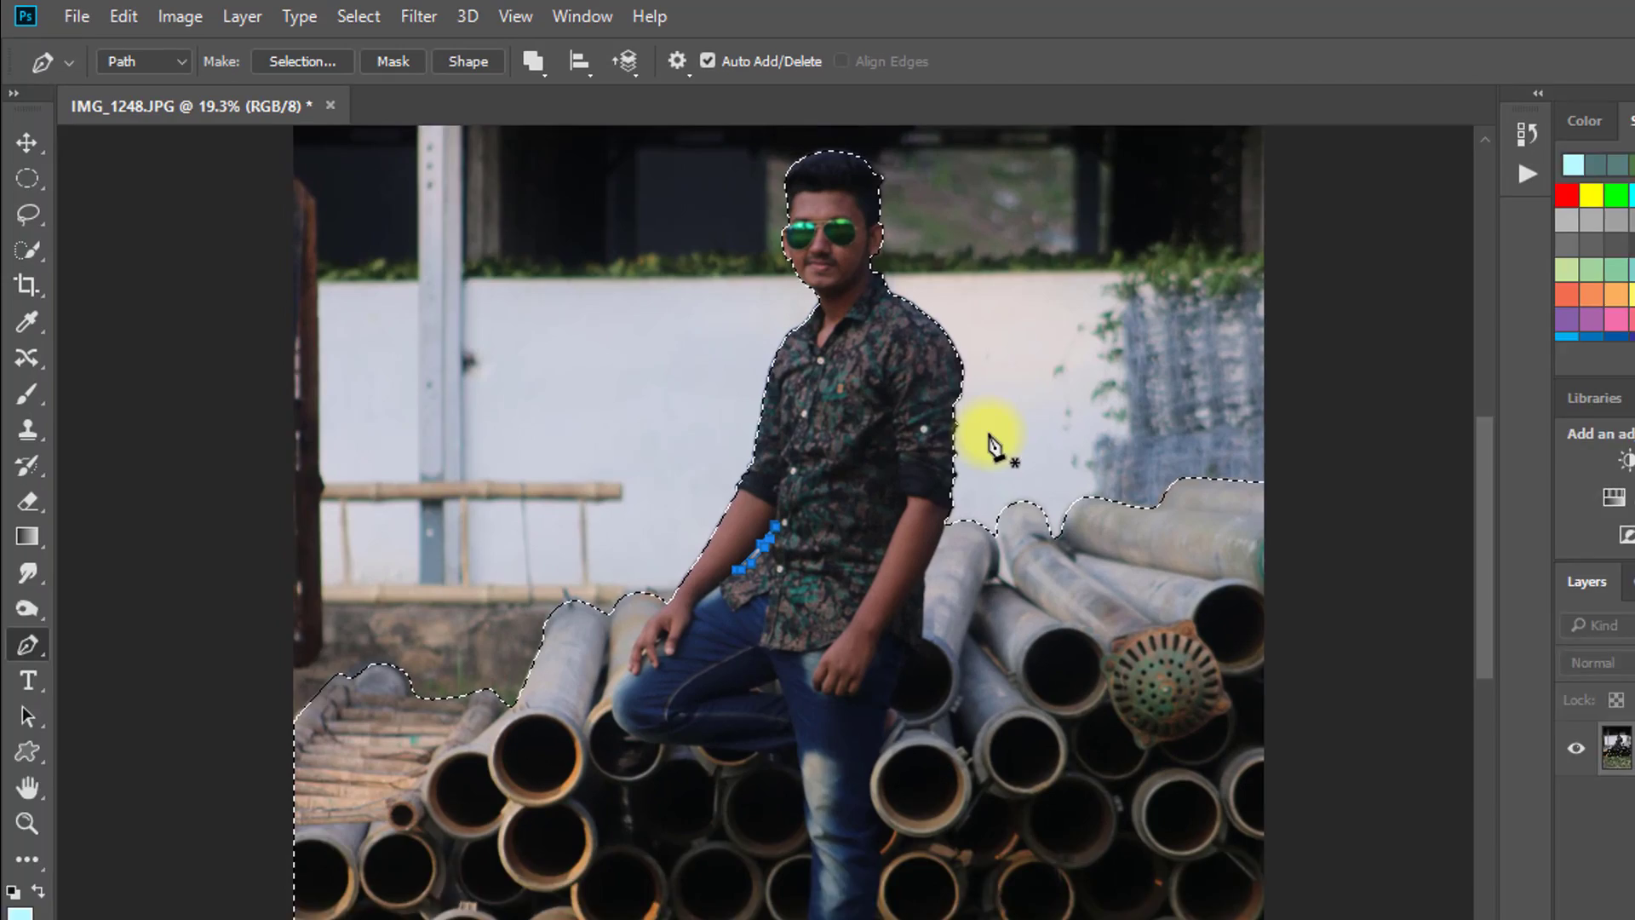
key(ctrl+shift+Return)
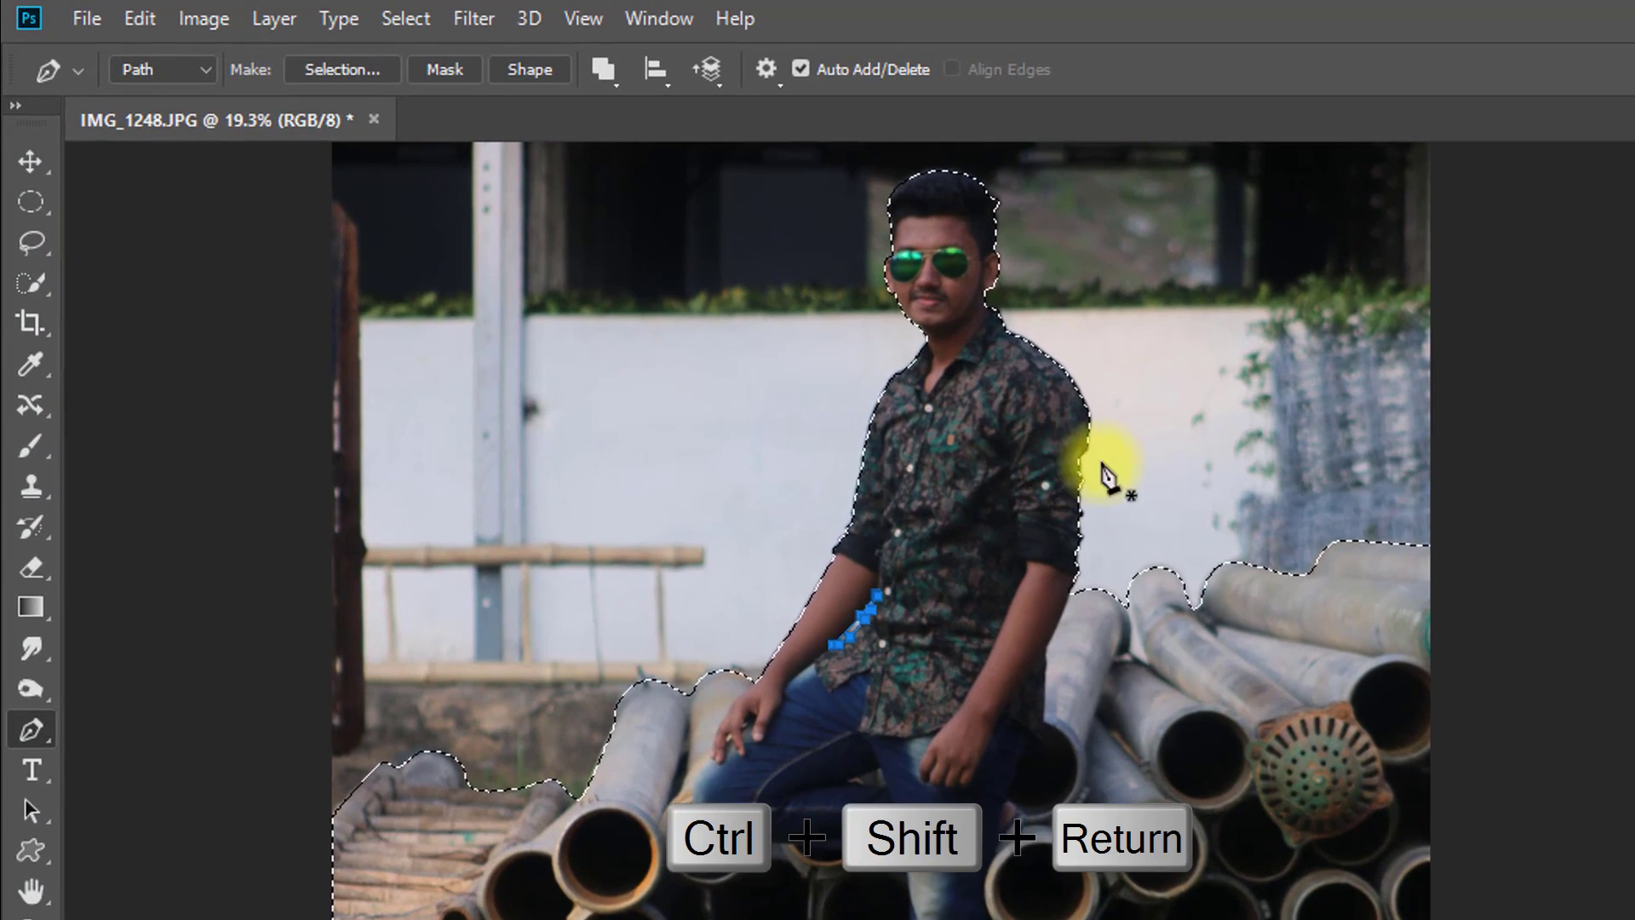
drag(810, 666, 878, 690)
drag(1069, 694, 994, 698)
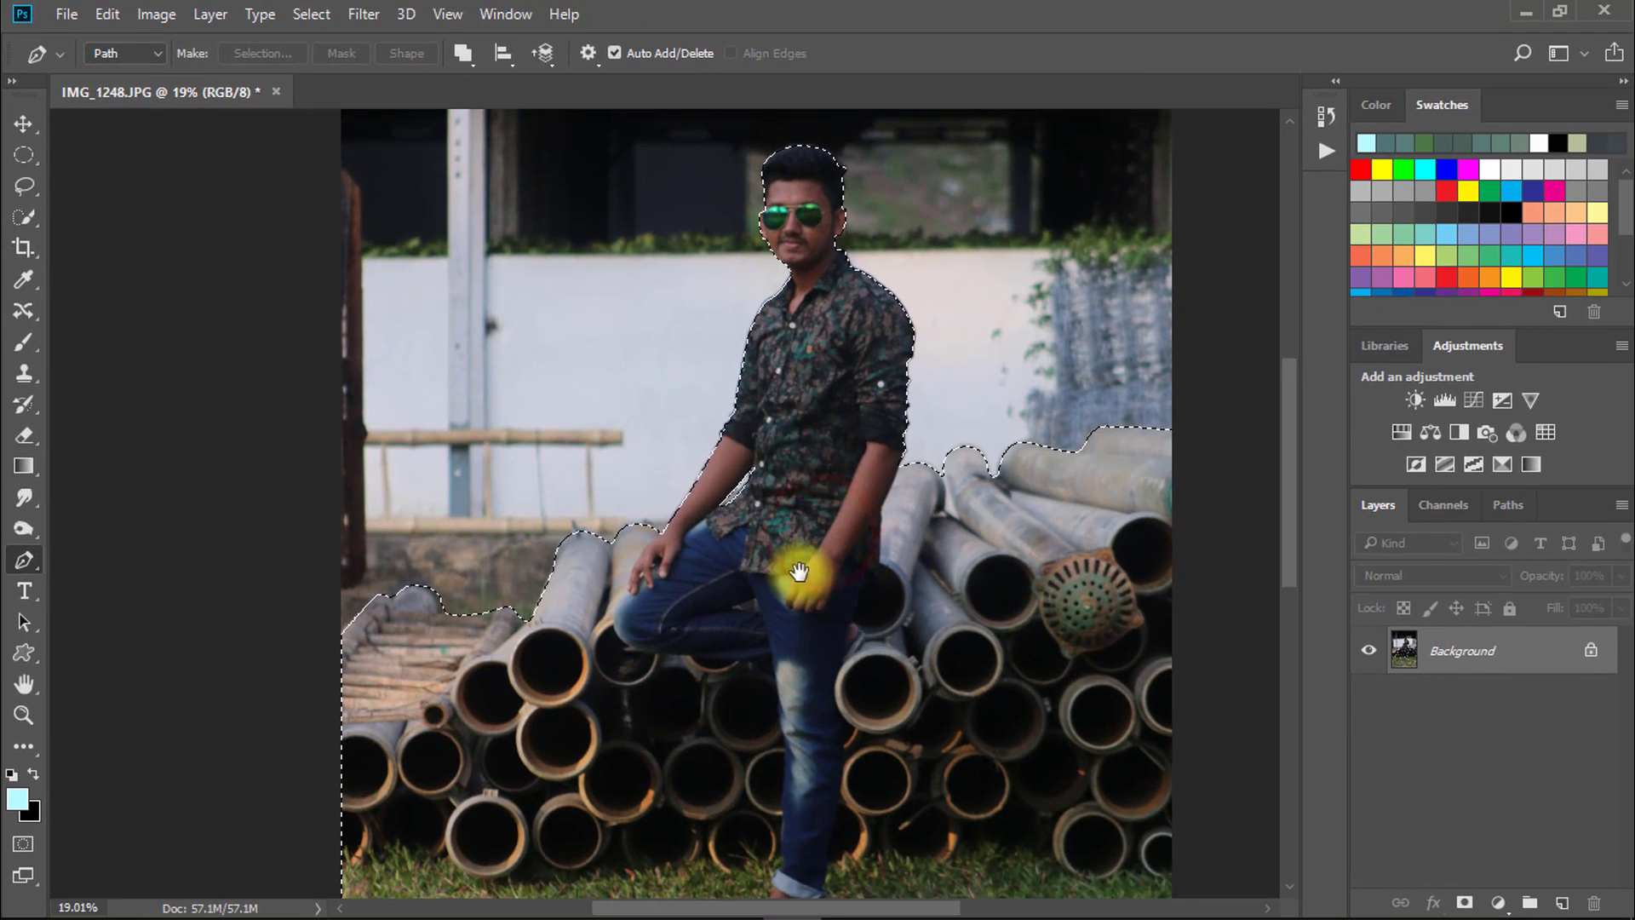
Open the selection in Select and Mask and preview it in the Onion Skin view mode
key(alt+ctrl+r)
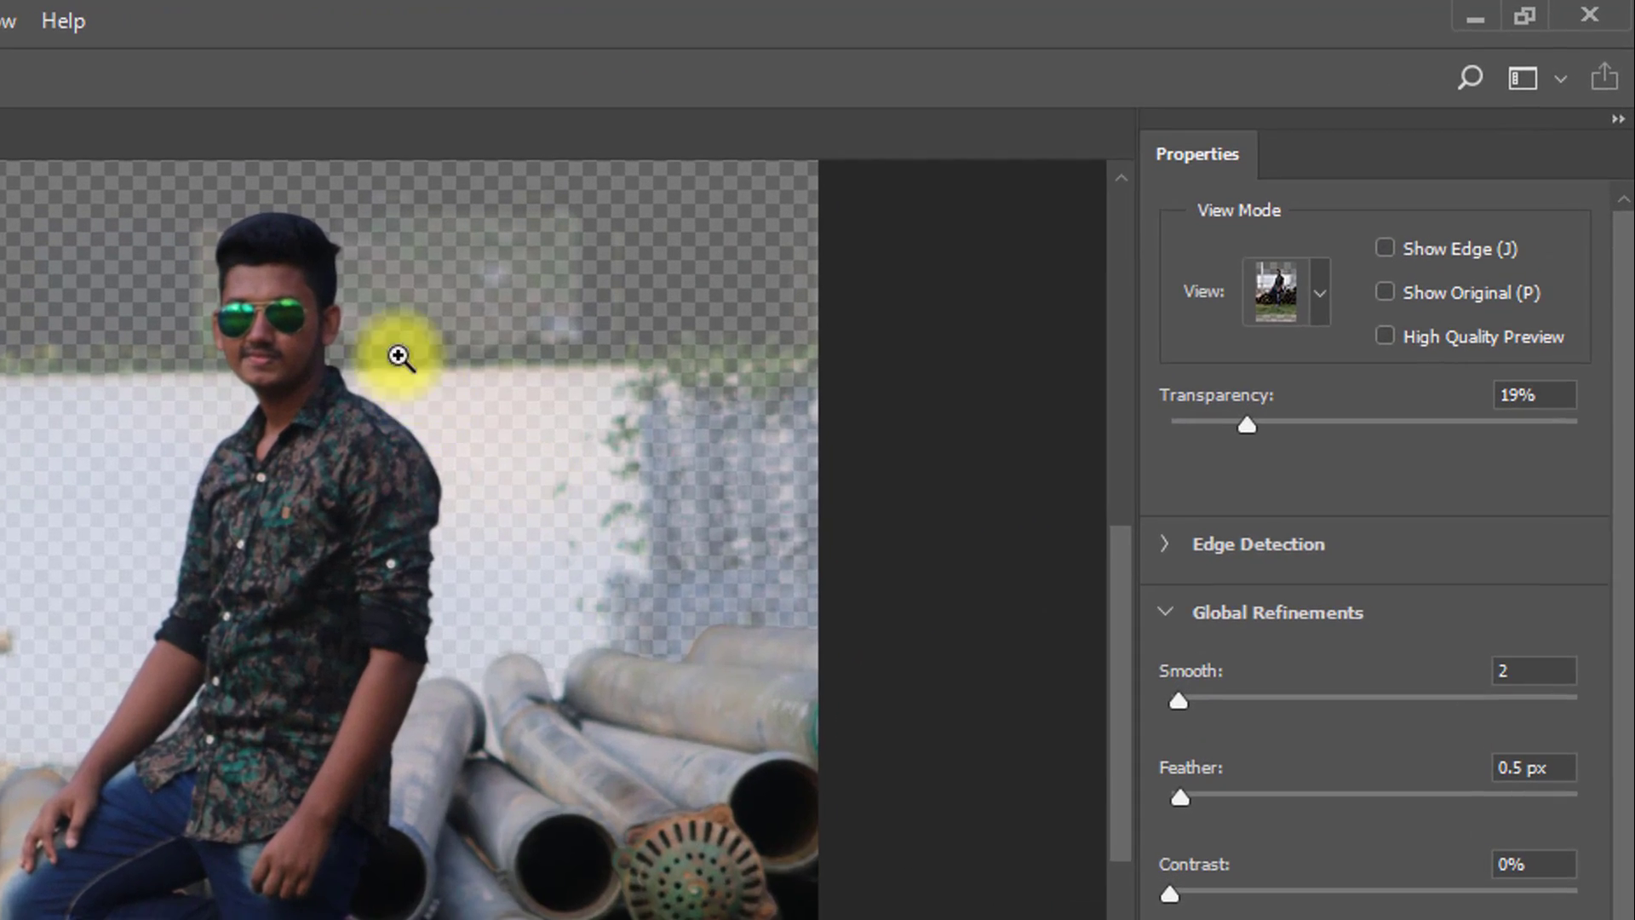
drag(742, 212, 902, 216)
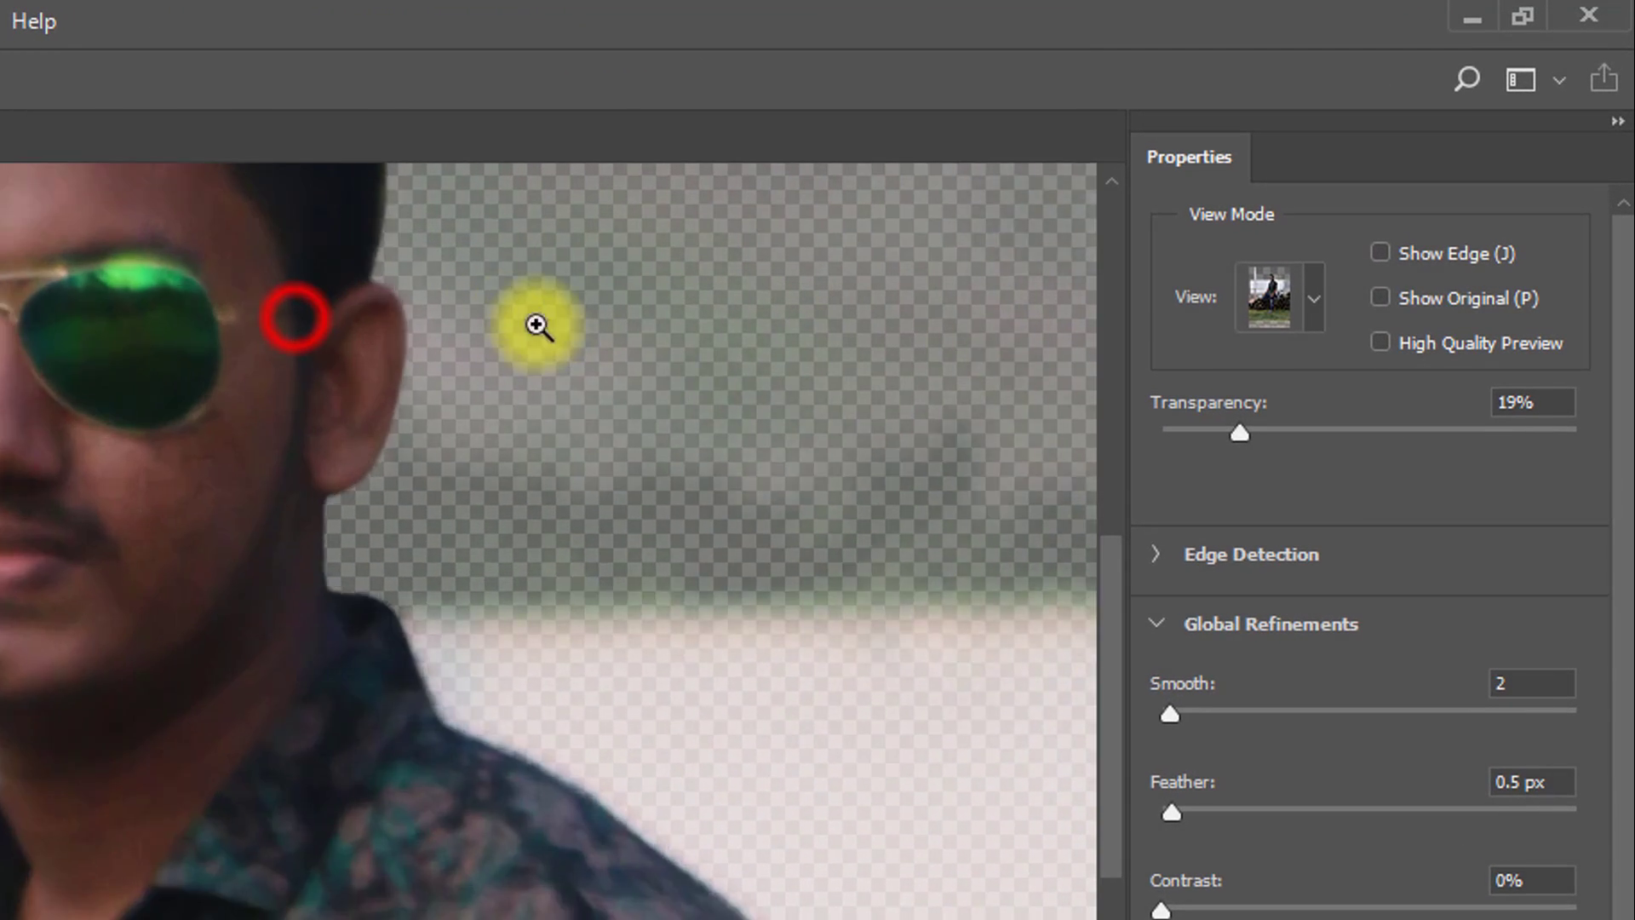
drag(227, 396, 651, 912)
click(1312, 277)
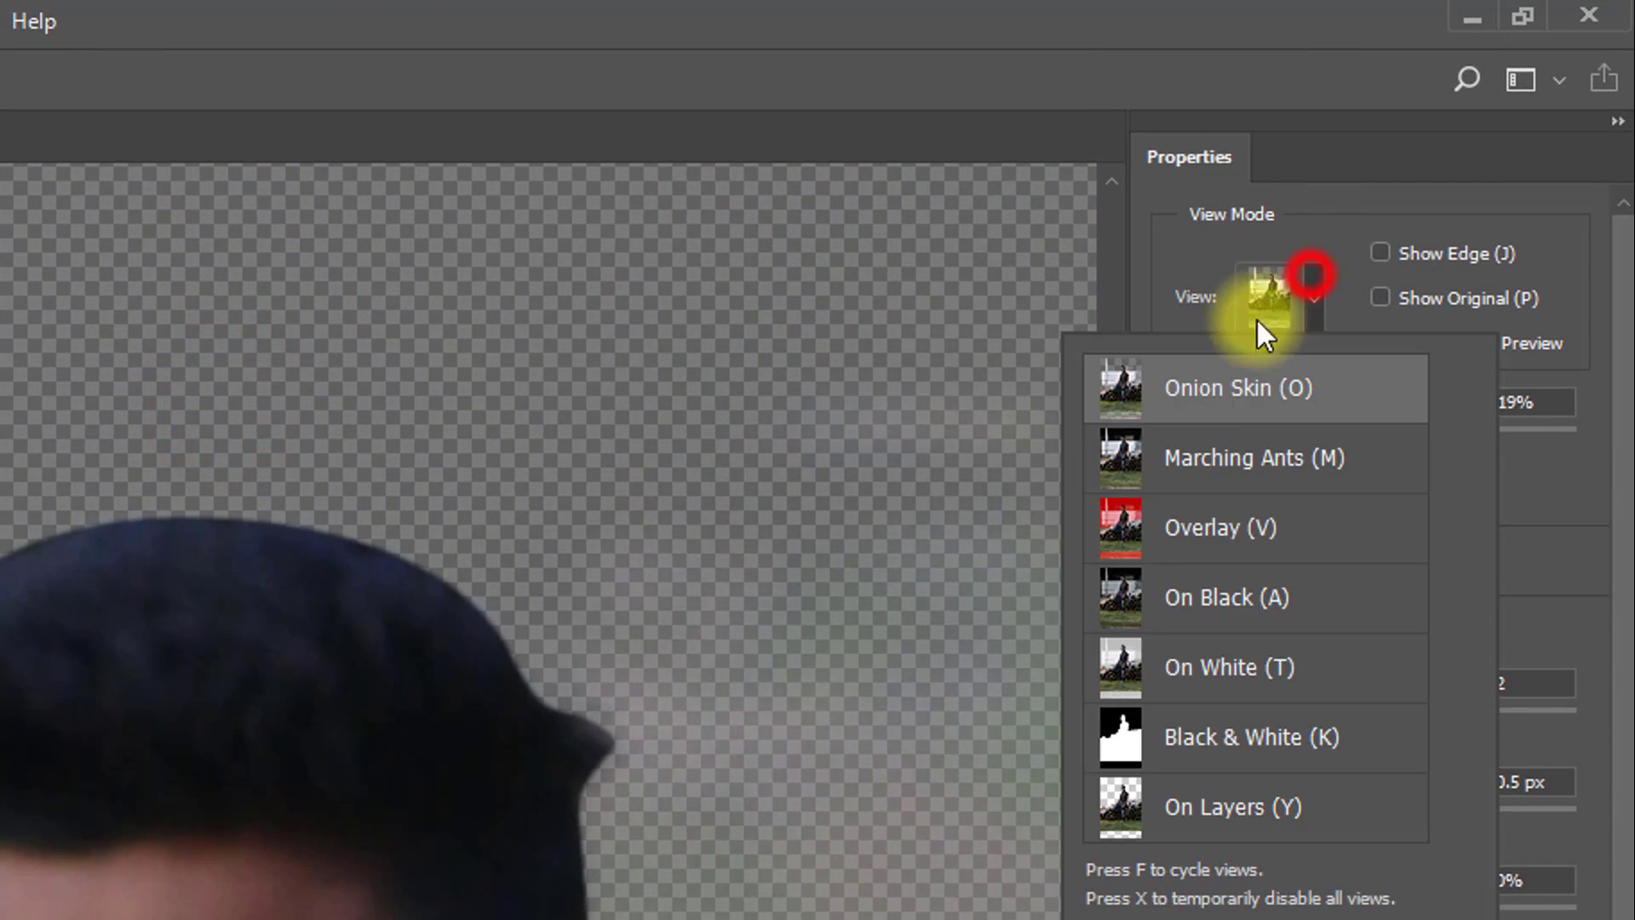
click(1205, 400)
Refine the selection along the left side and top of the hair with the Refine Edge Brush
click(53, 310)
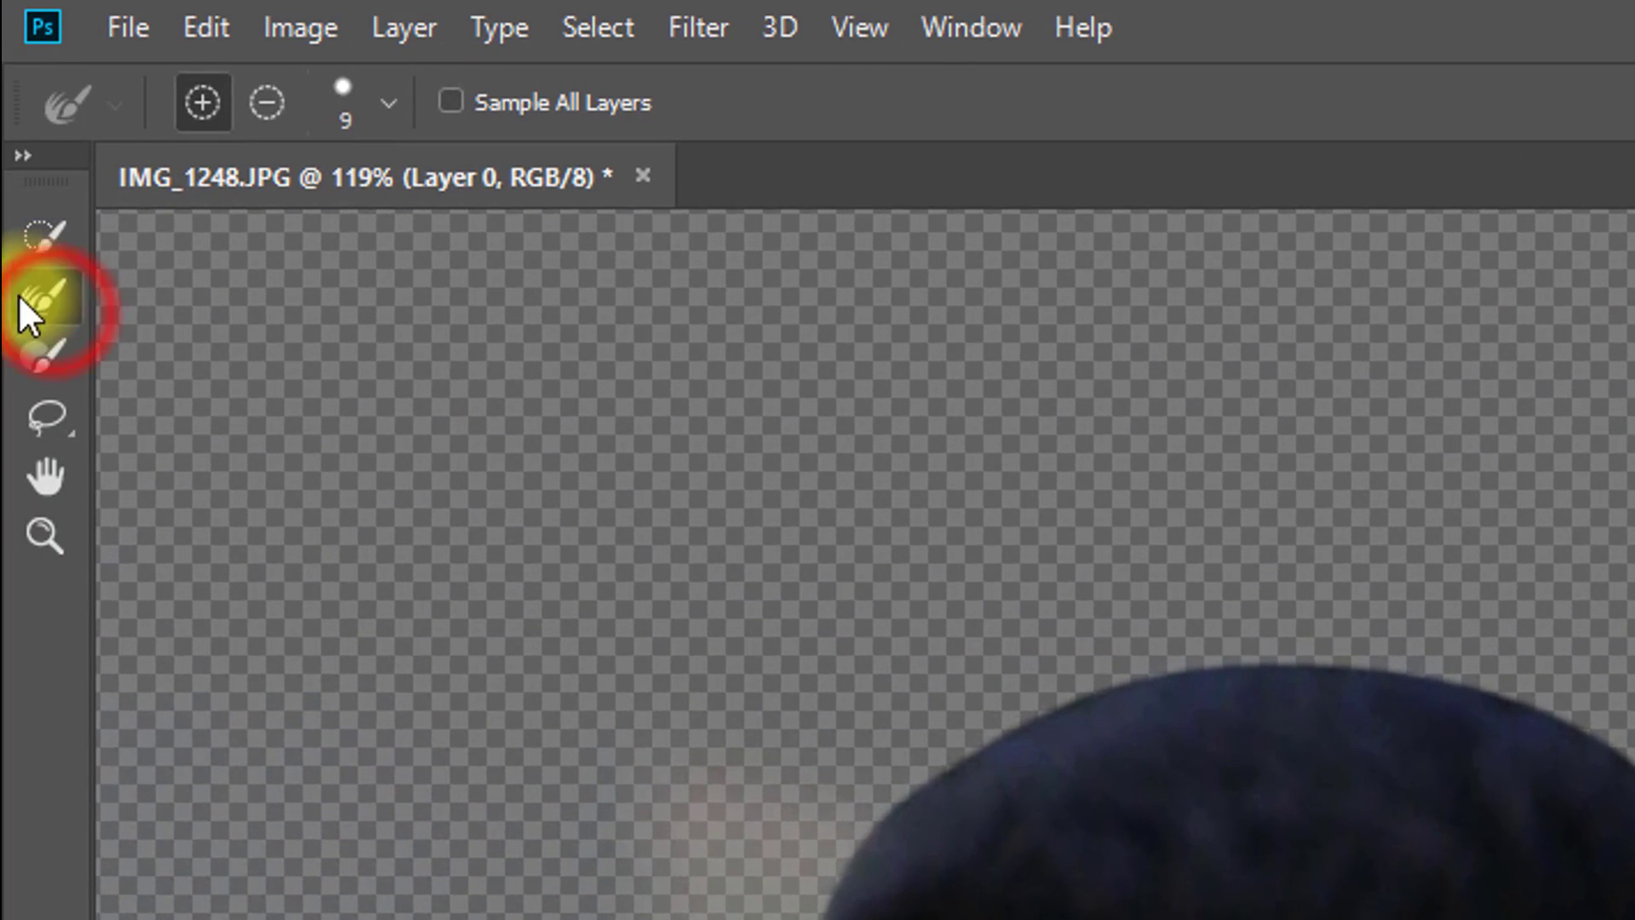
drag(797, 919, 847, 896)
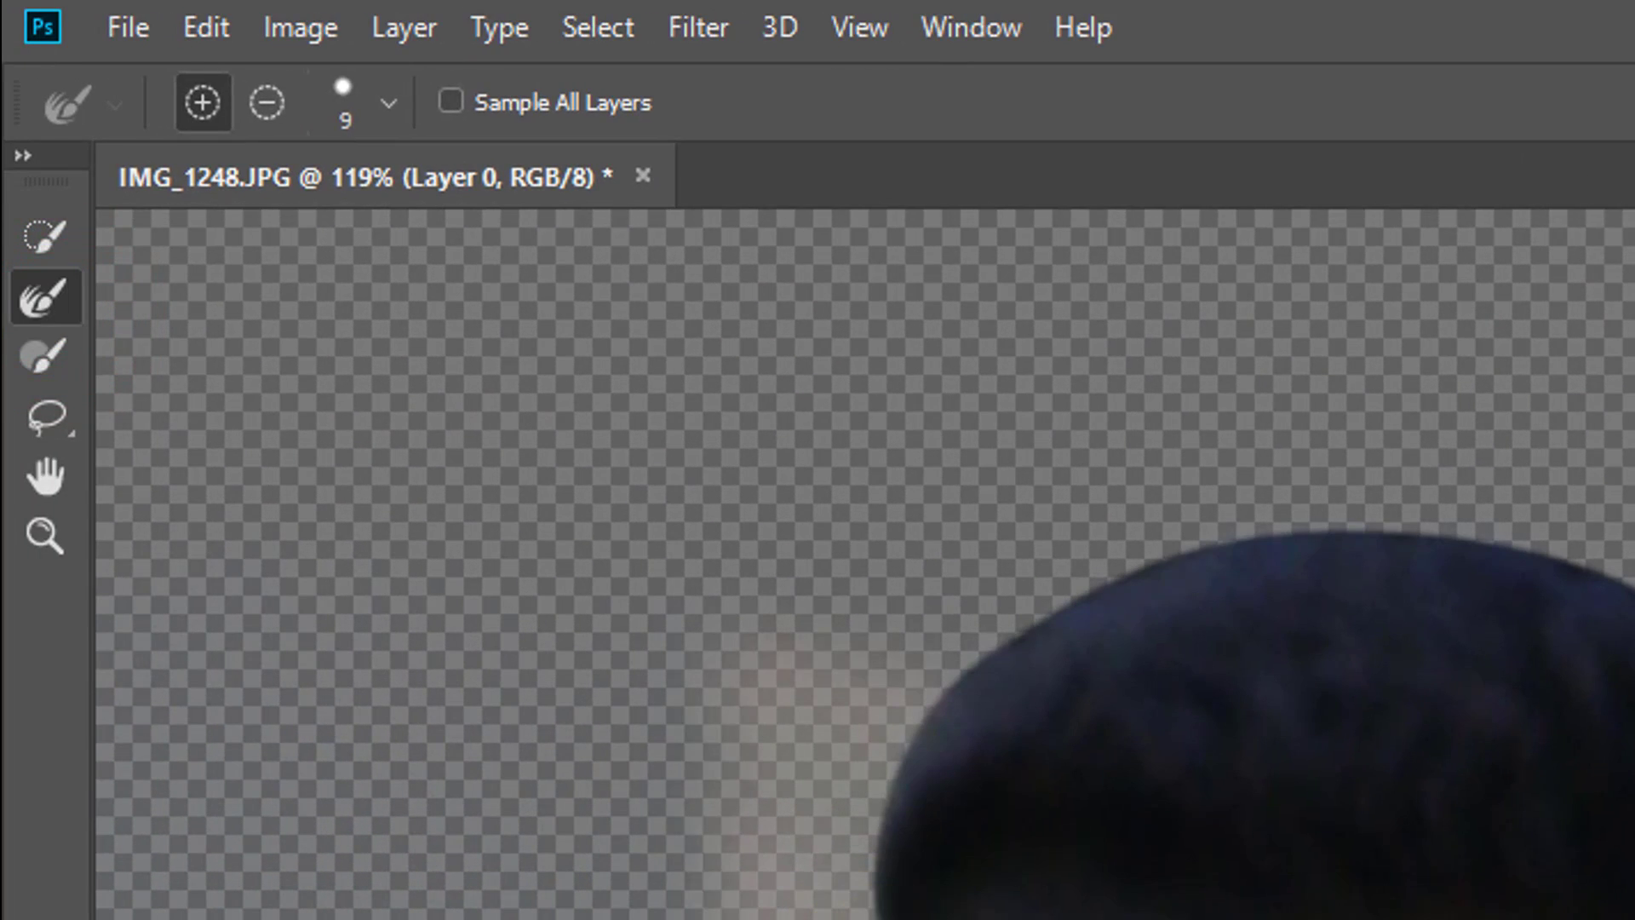
mouse_move(478, 650)
mouse_down()
mouse_move(522, 660)
mouse_move(488, 605)
mouse_up()
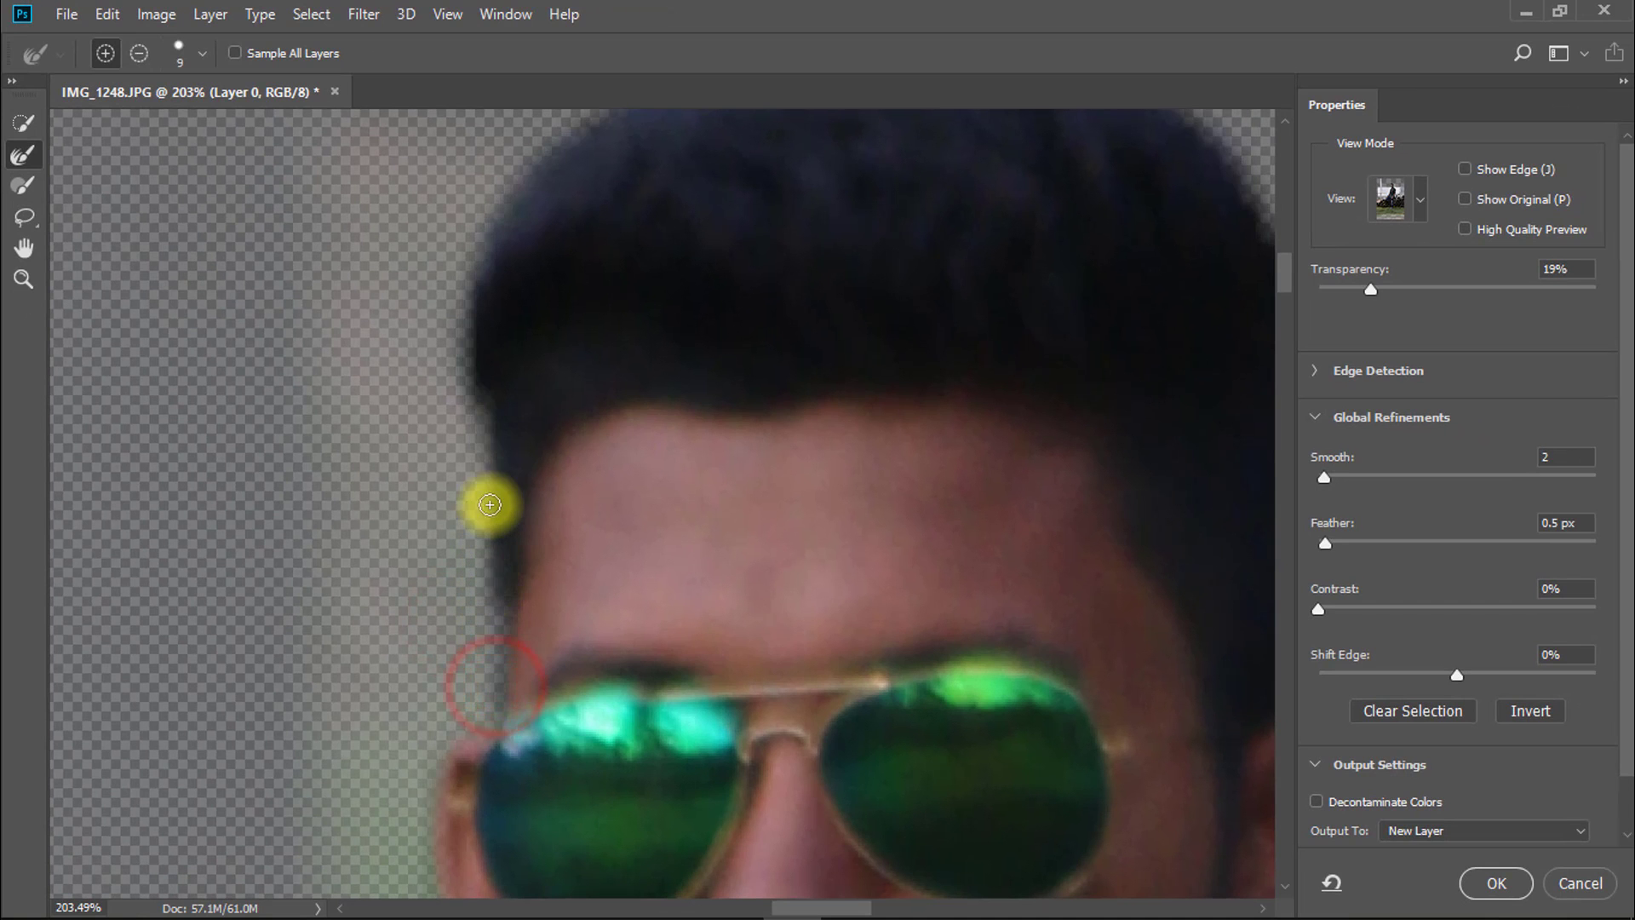
mouse_move(488, 247)
mouse_down()
mouse_move(354, 669)
mouse_move(380, 522)
mouse_move(380, 551)
mouse_up()
mouse_move(417, 485)
mouse_down()
mouse_move(446, 452)
mouse_move(698, 350)
mouse_move(961, 348)
mouse_move(744, 328)
mouse_up()
mouse_move(618, 328)
mouse_down()
mouse_move(694, 347)
mouse_move(893, 456)
mouse_up()
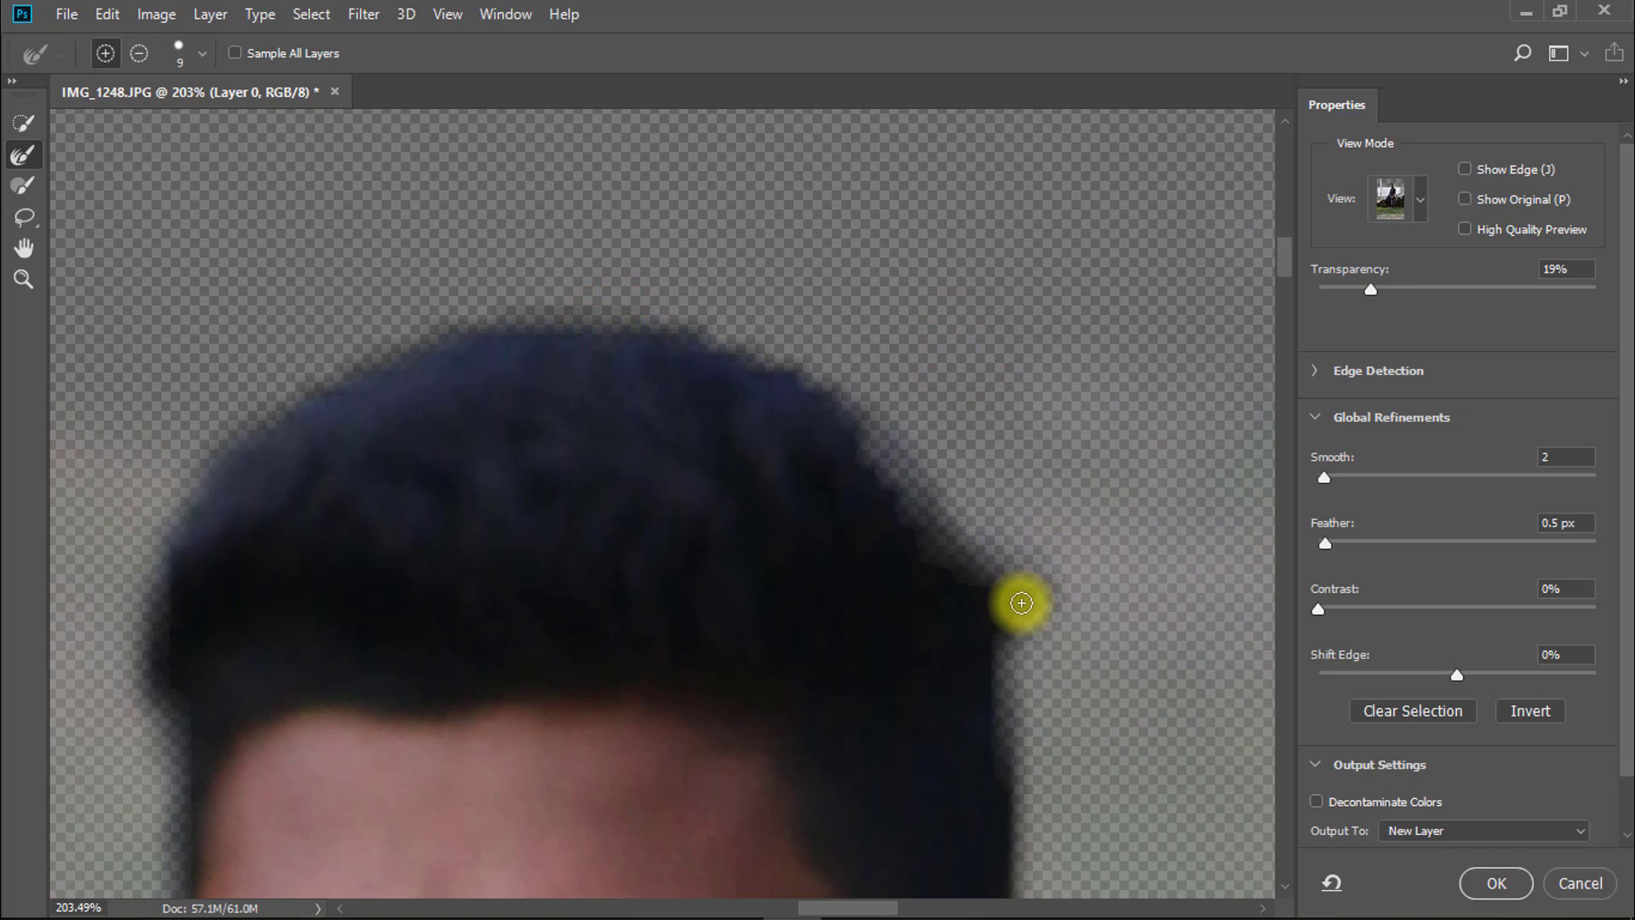
Refine the selection along the other side of the hair, from the stray tuft down to the ear, with the Refine Edge Brush
drag(1057, 670, 887, 551)
drag(787, 397, 829, 483)
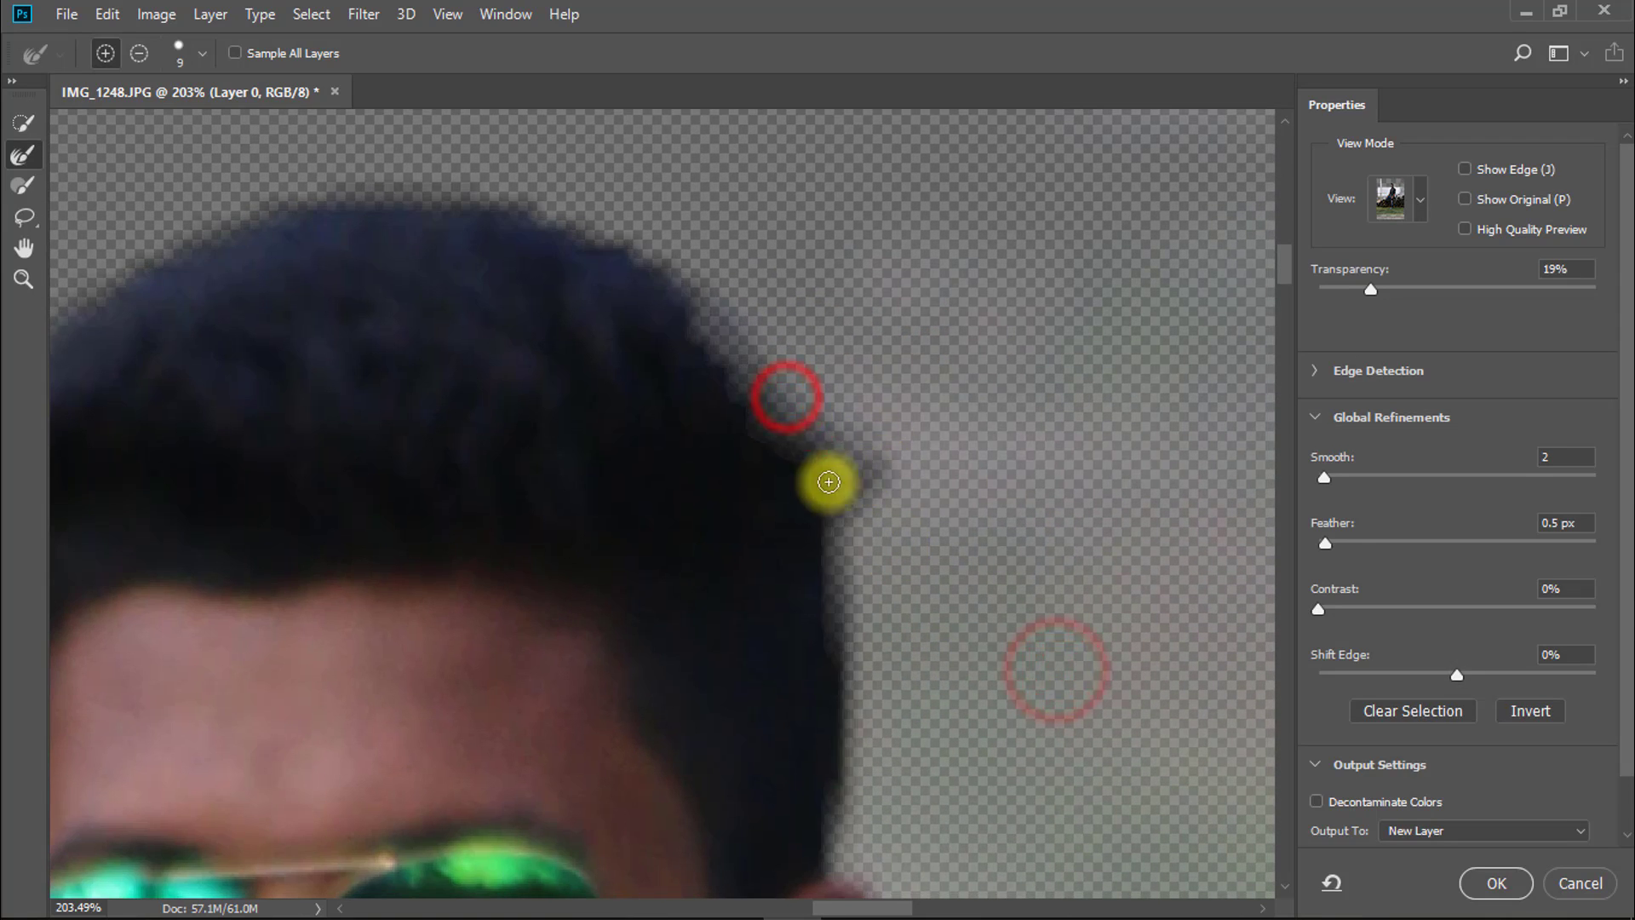
drag(913, 603, 840, 420)
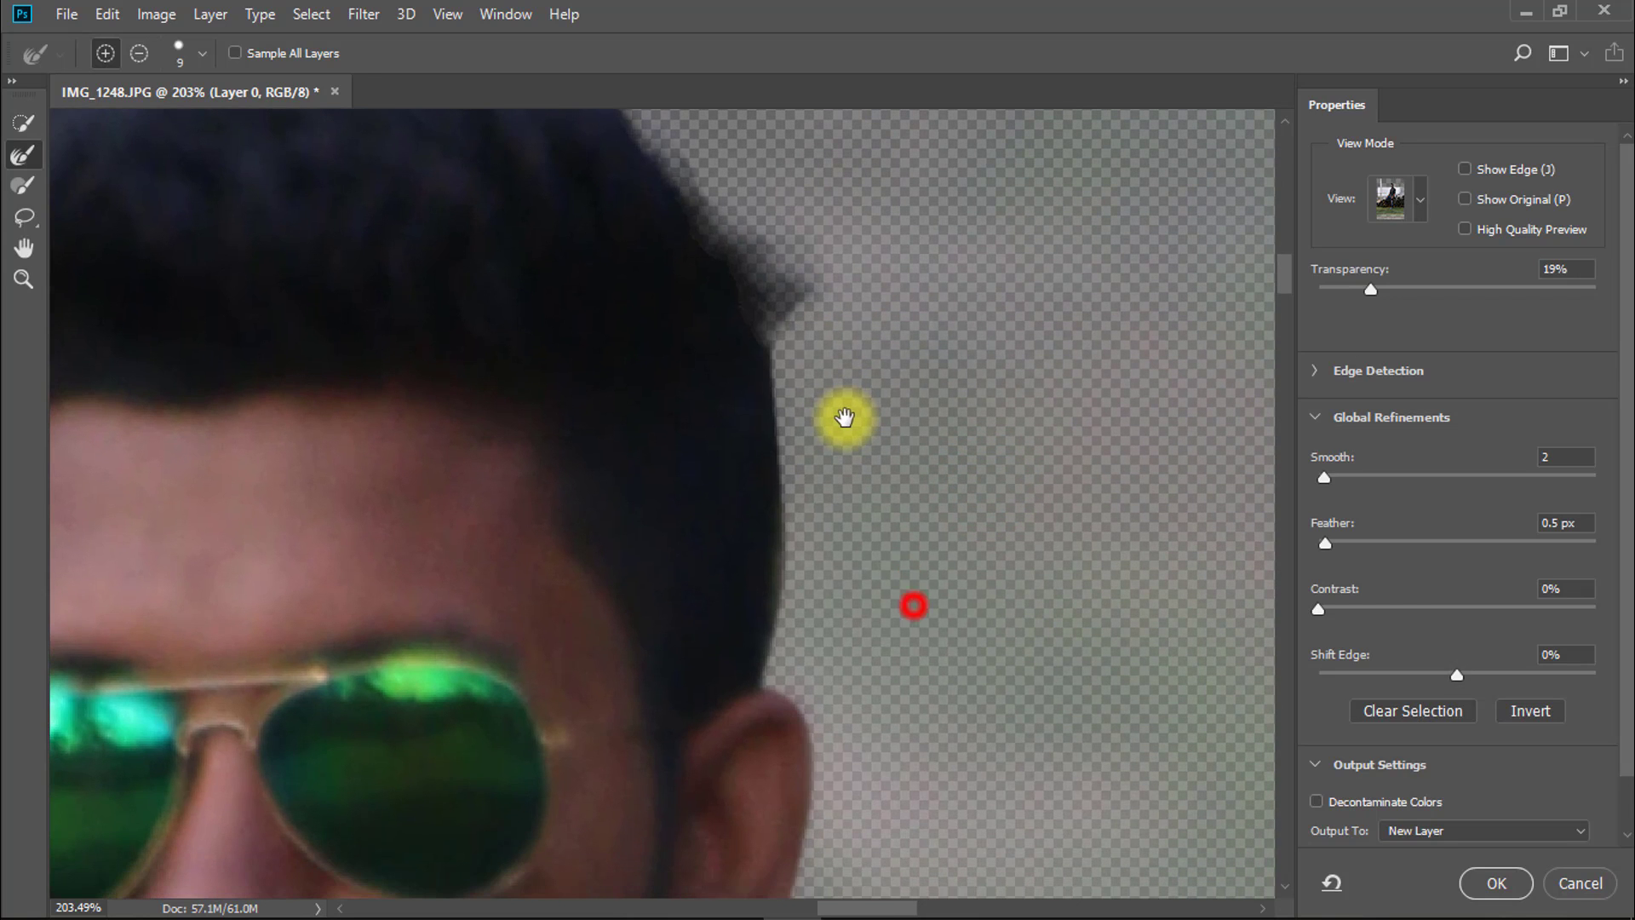
mouse_move(770, 346)
mouse_down()
mouse_move(778, 515)
mouse_move(746, 680)
mouse_up()
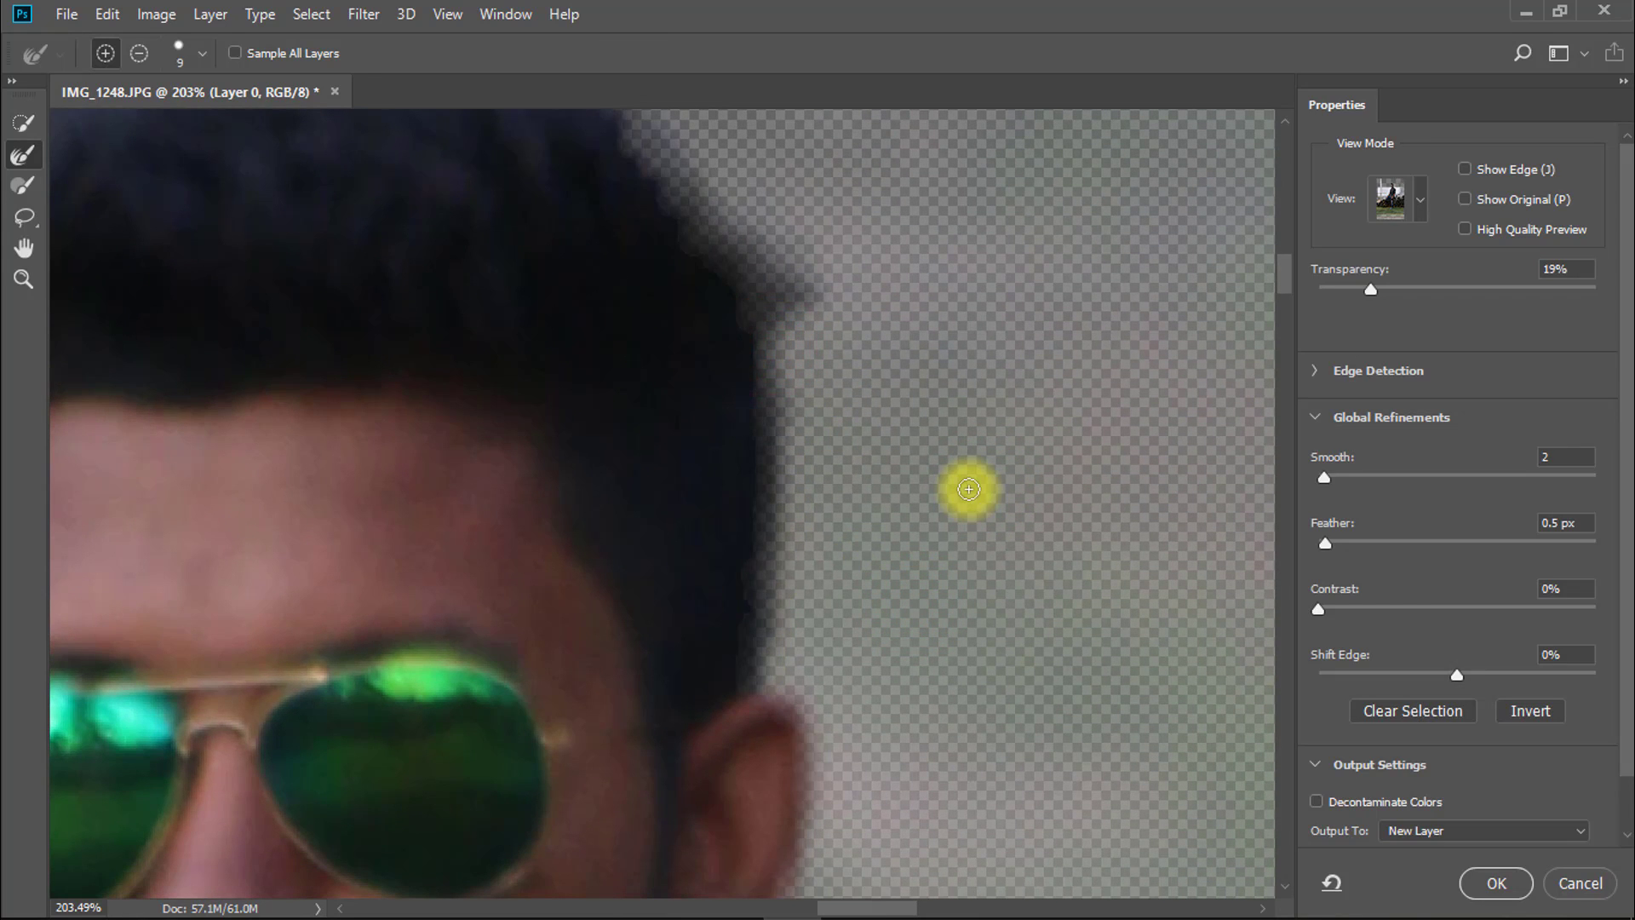
mouse_move(790, 564)
mouse_down()
mouse_move(769, 619)
mouse_move(778, 572)
mouse_up()
drag(848, 433, 760, 446)
drag(814, 560, 823, 382)
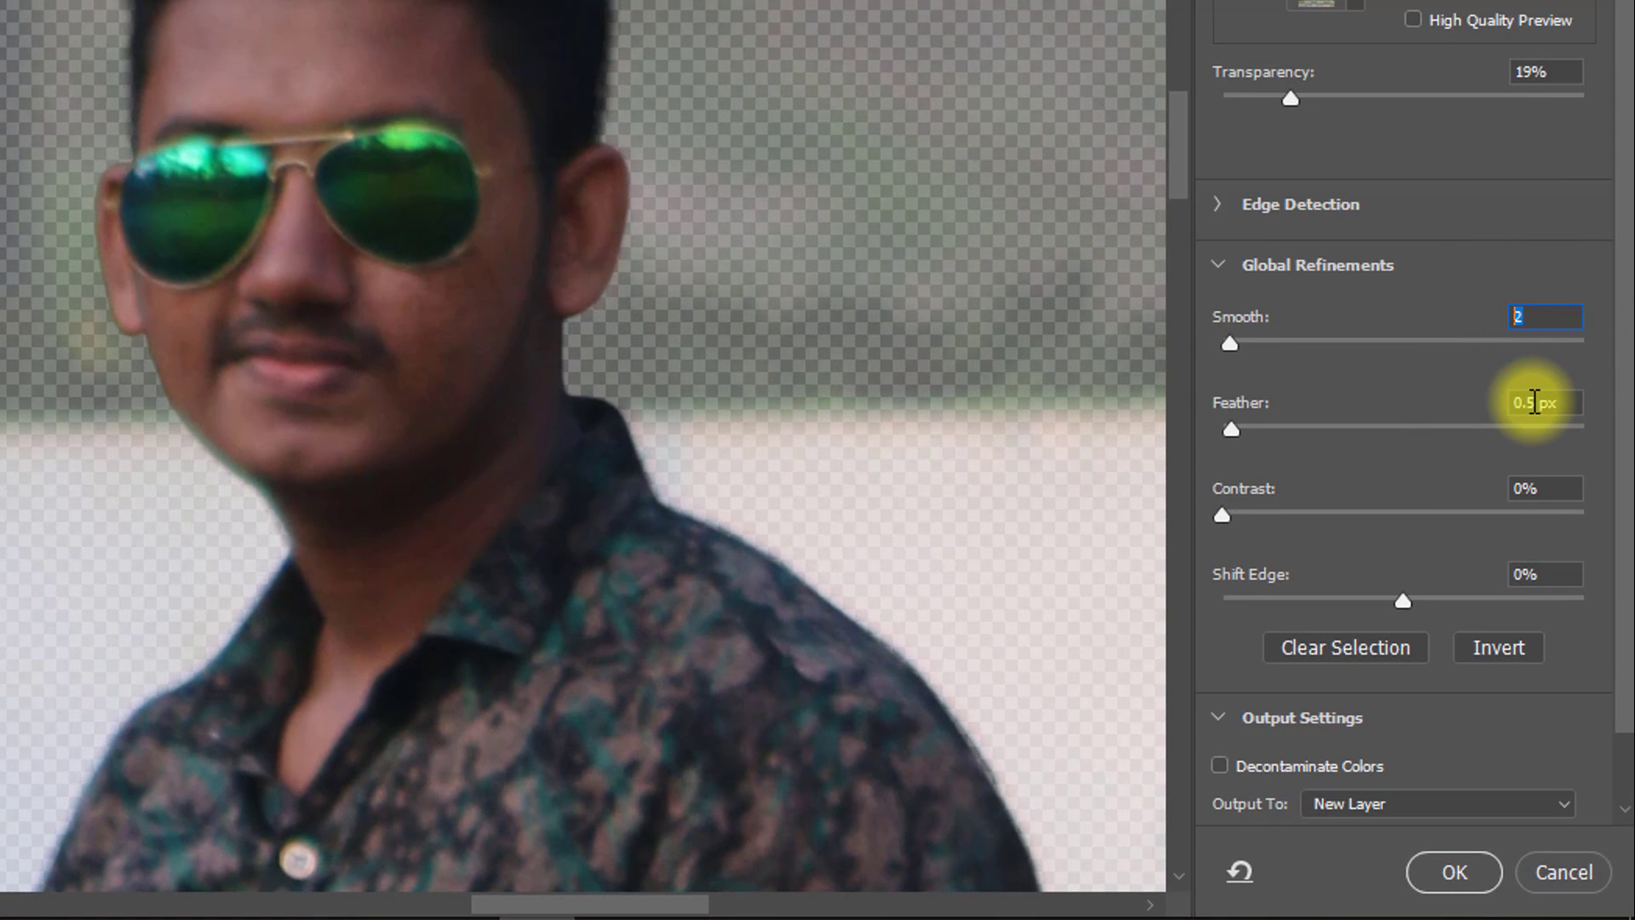
Set the selection's Feather to 1 px and output the refined cutout to a new layer
text(1)
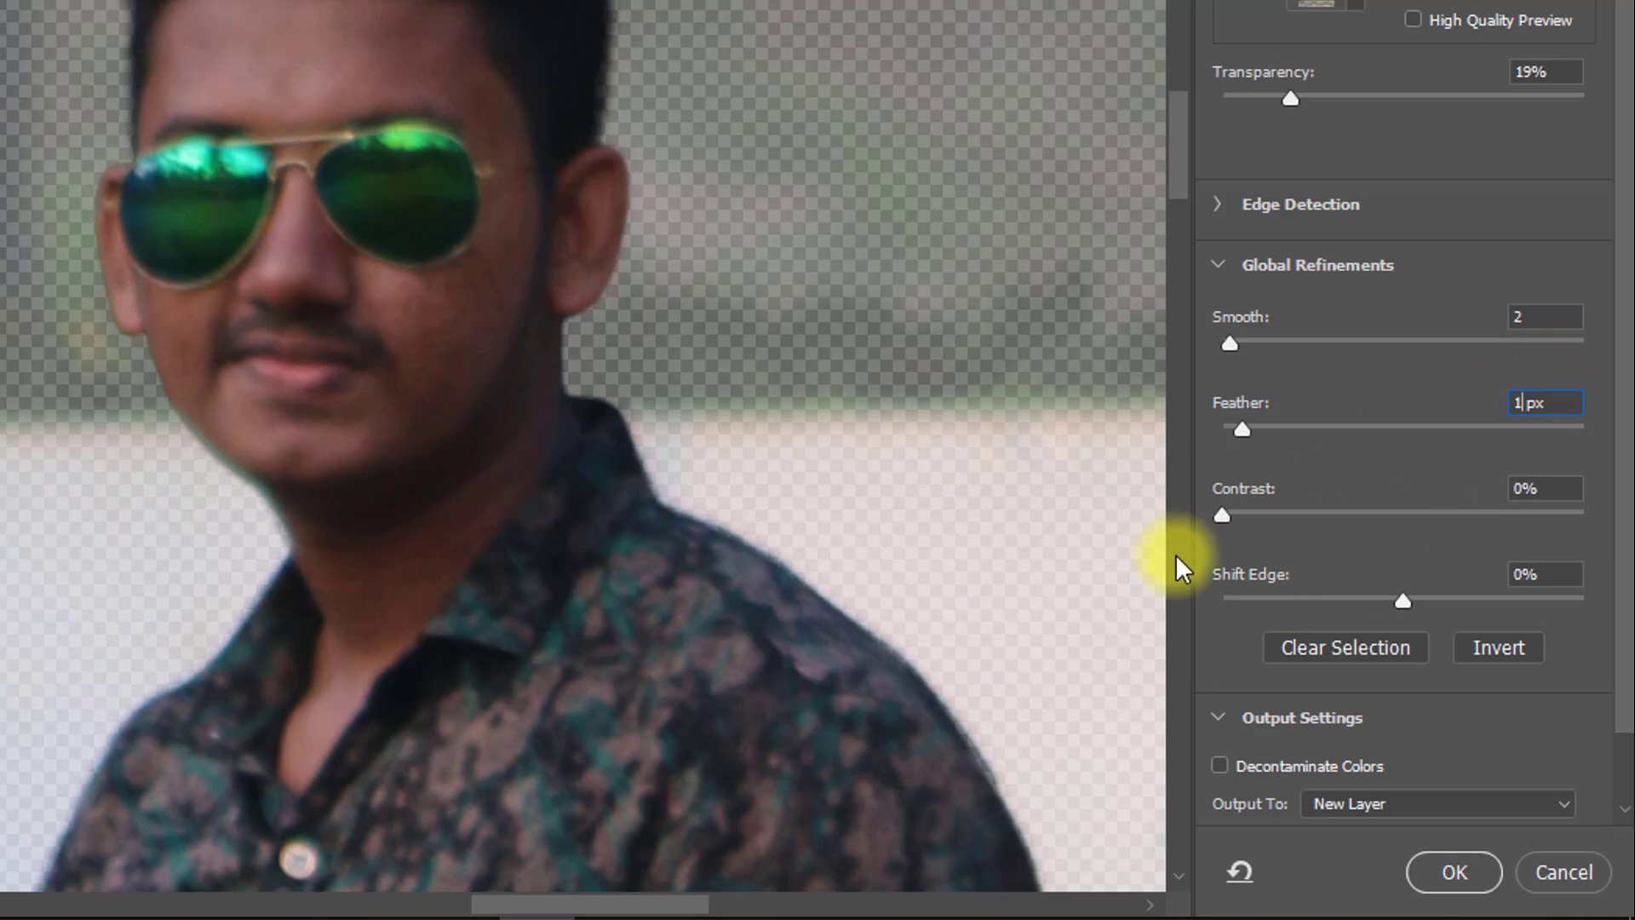
scroll(1536, 728, down, 1)
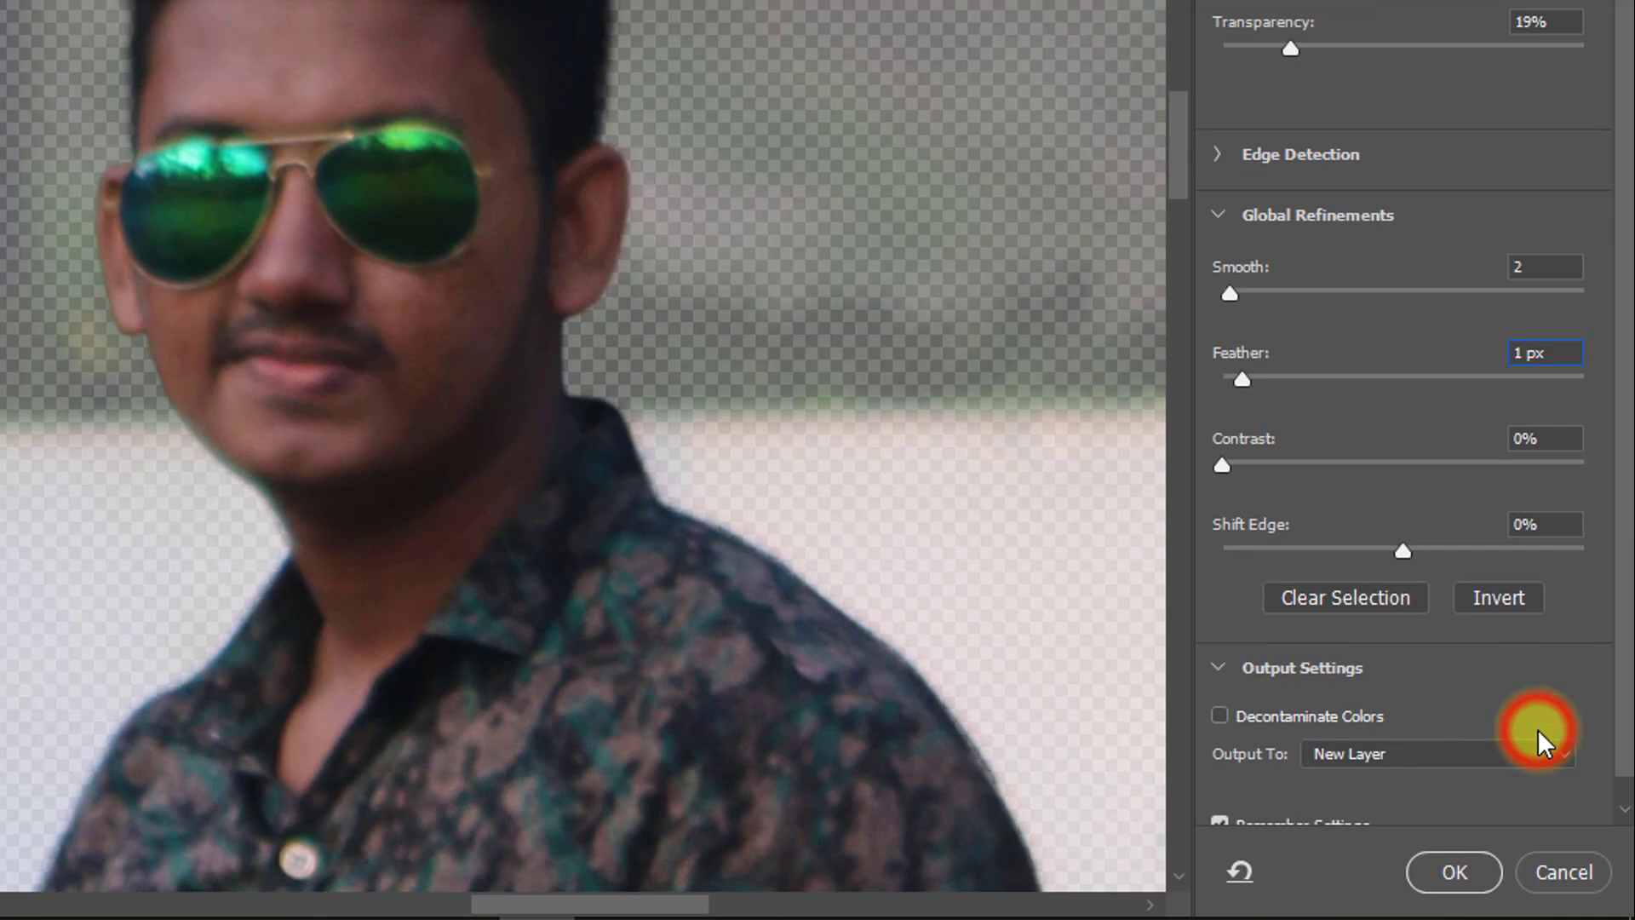
click(1396, 755)
click(1361, 814)
scroll(1571, 703, down, 1)
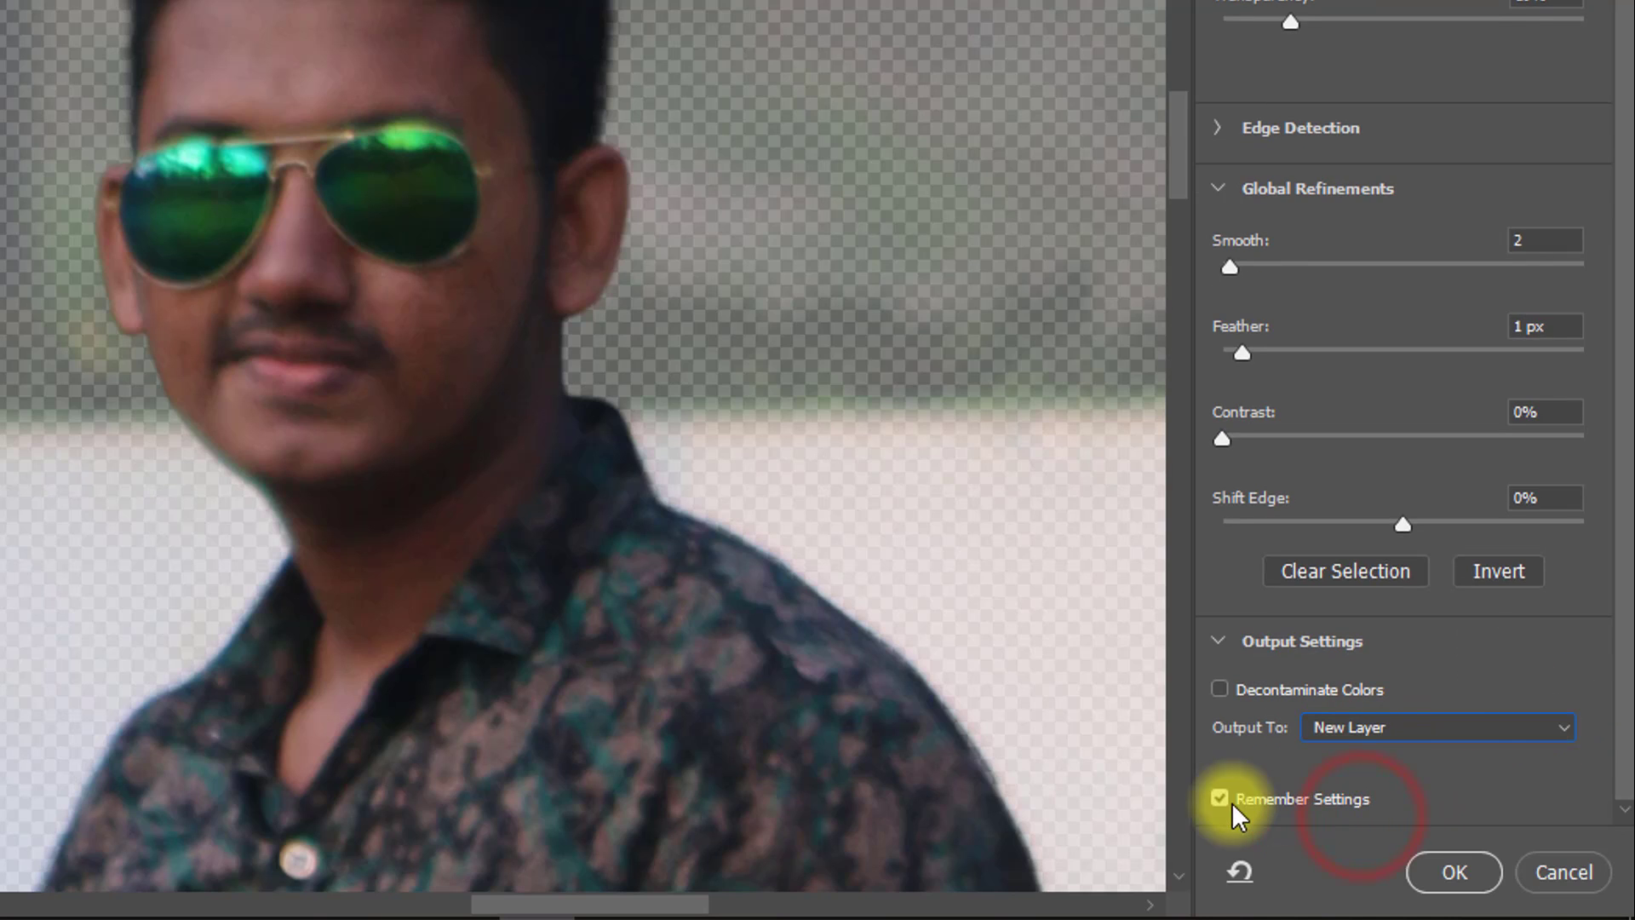
click(1453, 874)
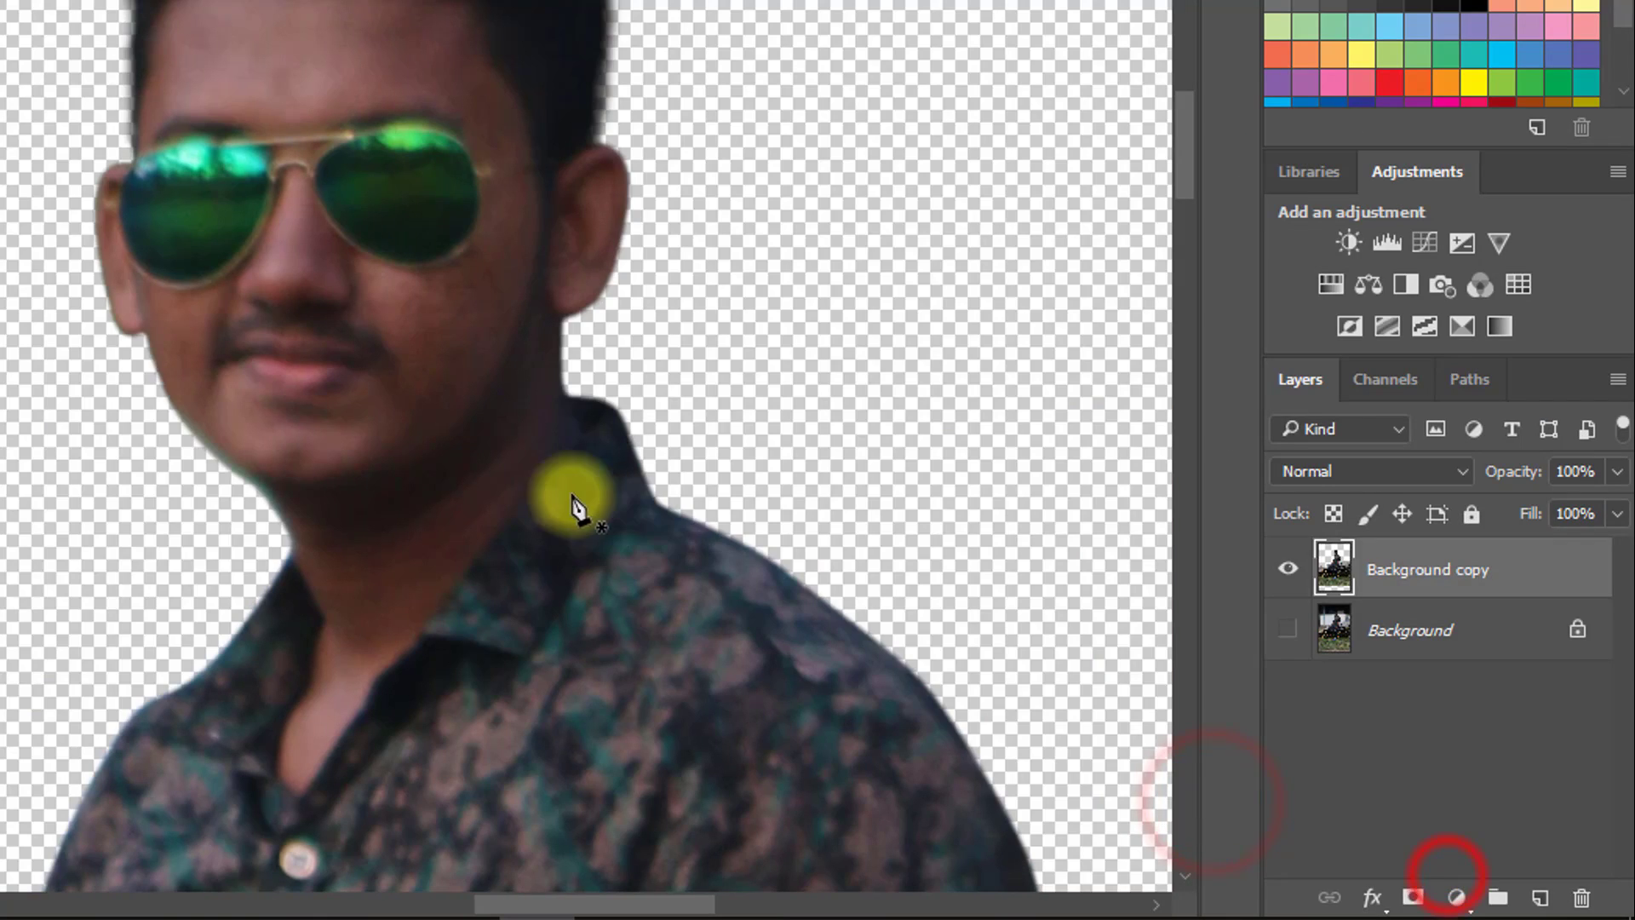
Inspect the cutout's edges around the collar, shoulders and head
drag(365, 74, 466, 52)
drag(666, 694, 504, 212)
click(505, 211)
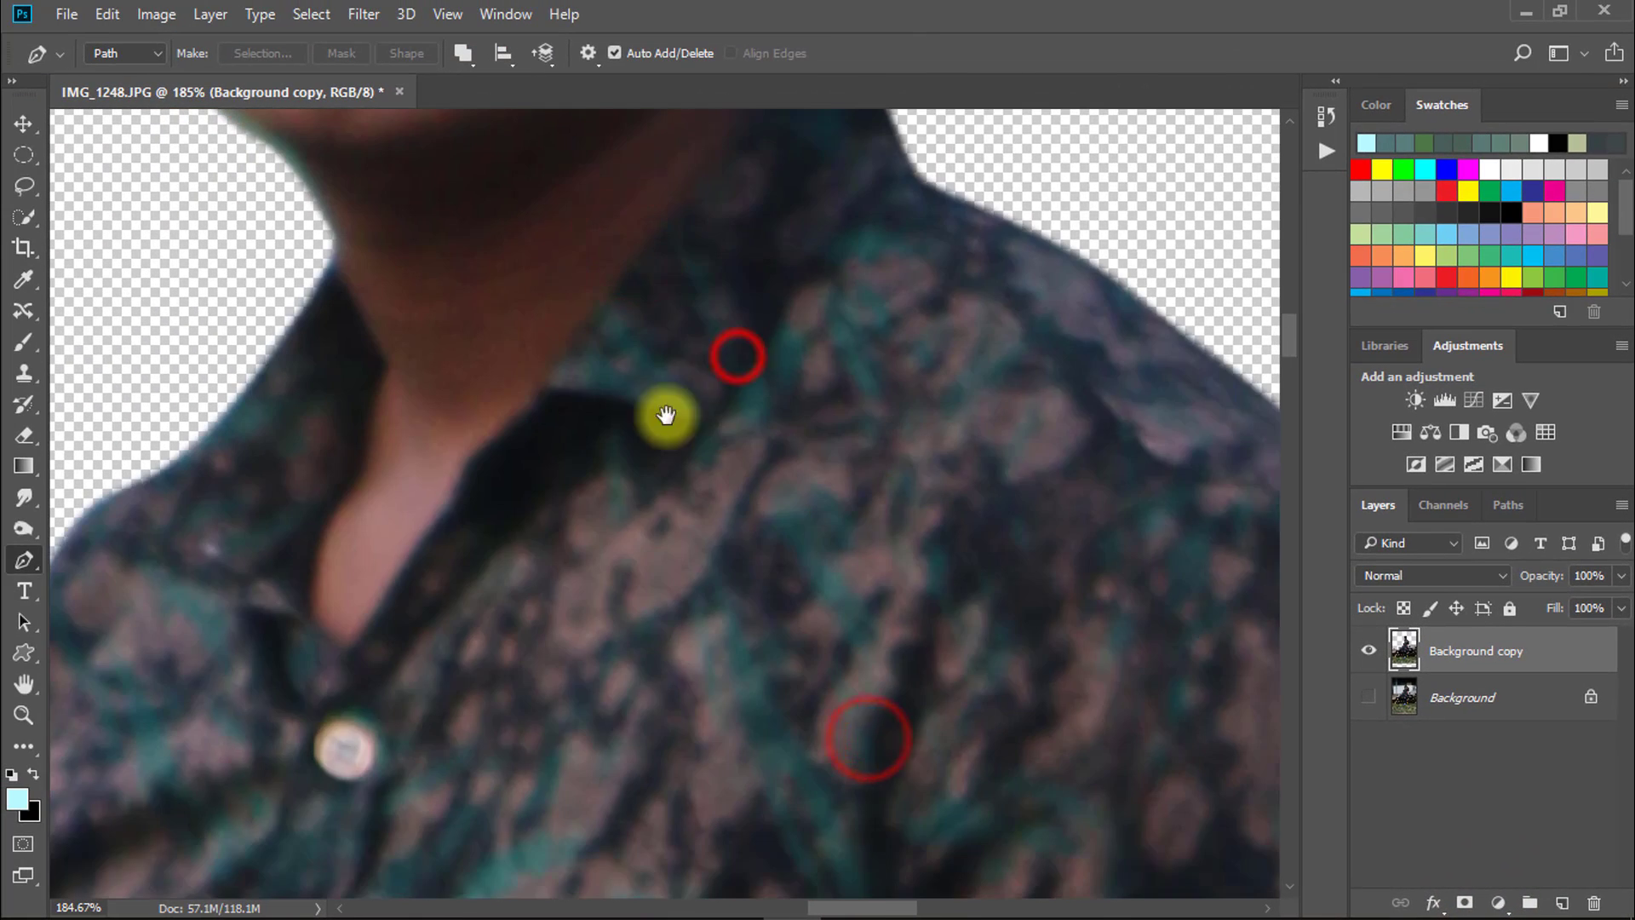
drag(412, 286, 745, 236)
drag(929, 376, 860, 617)
drag(832, 431, 898, 748)
drag(893, 520, 1025, 609)
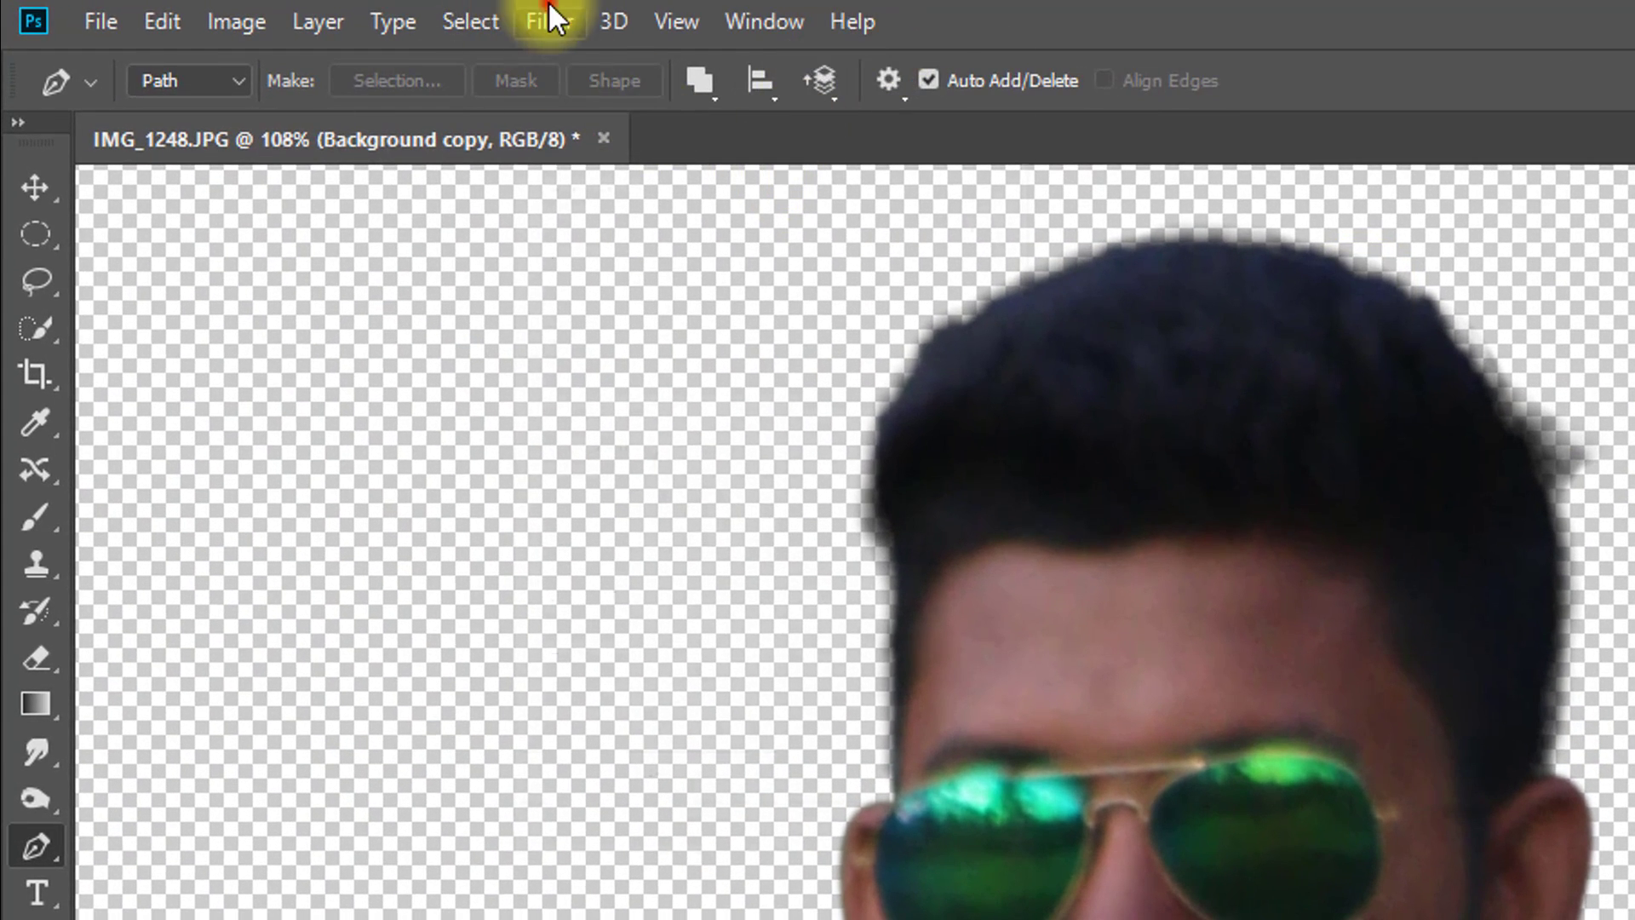
Apply the Camera Raw Filter to the cutout with Exposure +1.00, Contrast +7, Highlights +4, Shadows +48, Whites -6 and Blacks -14
click(549, 13)
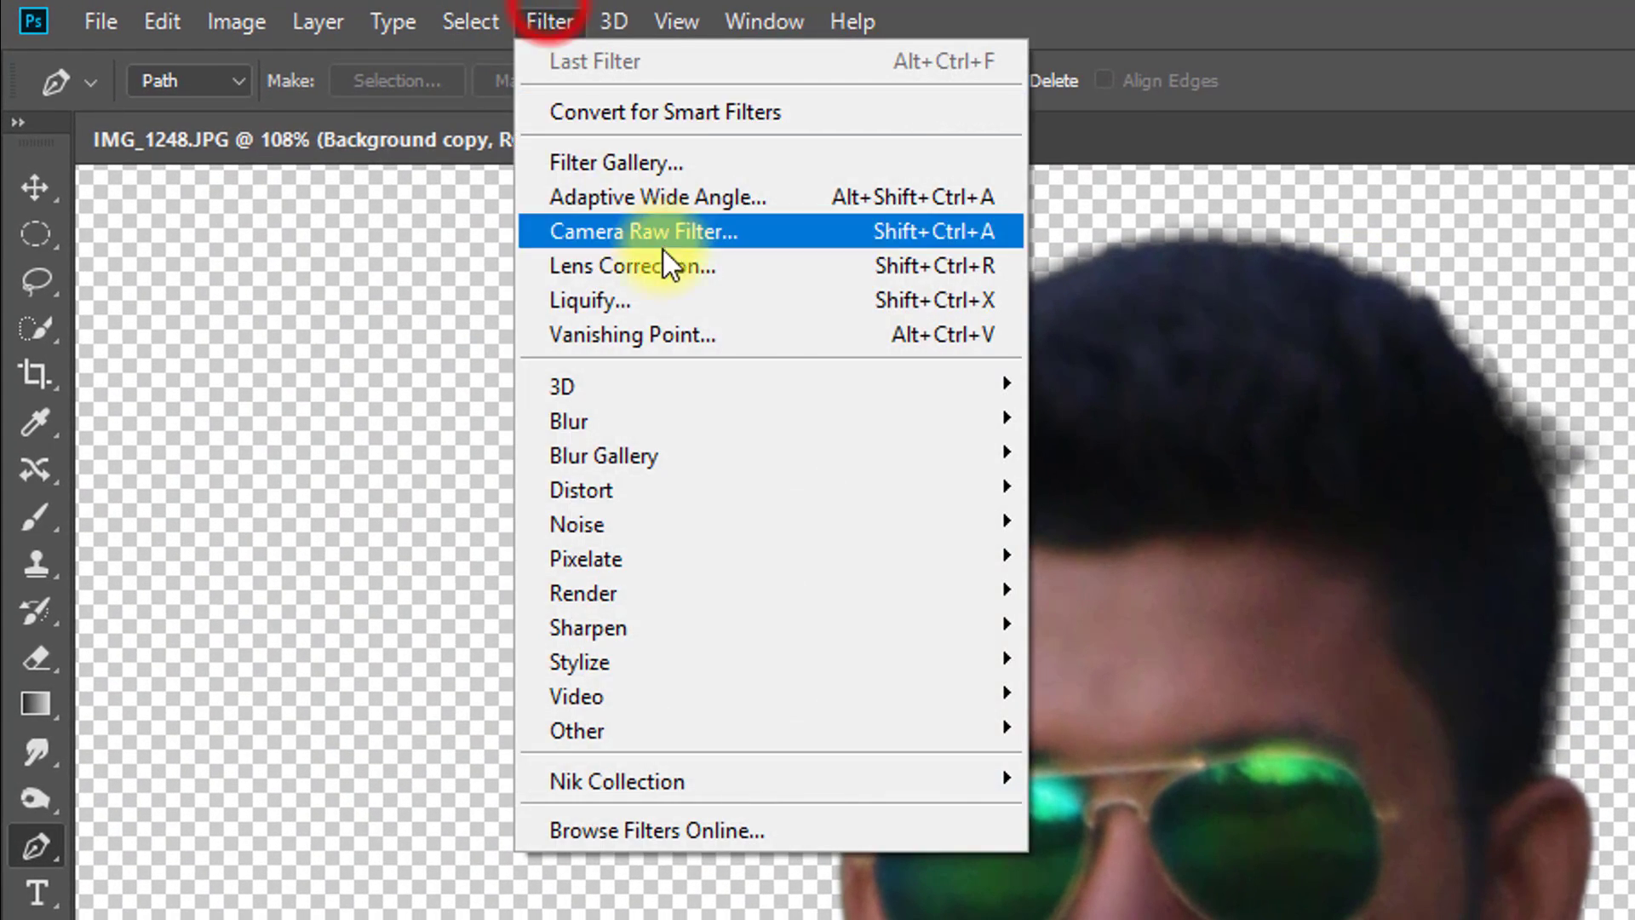
click(656, 237)
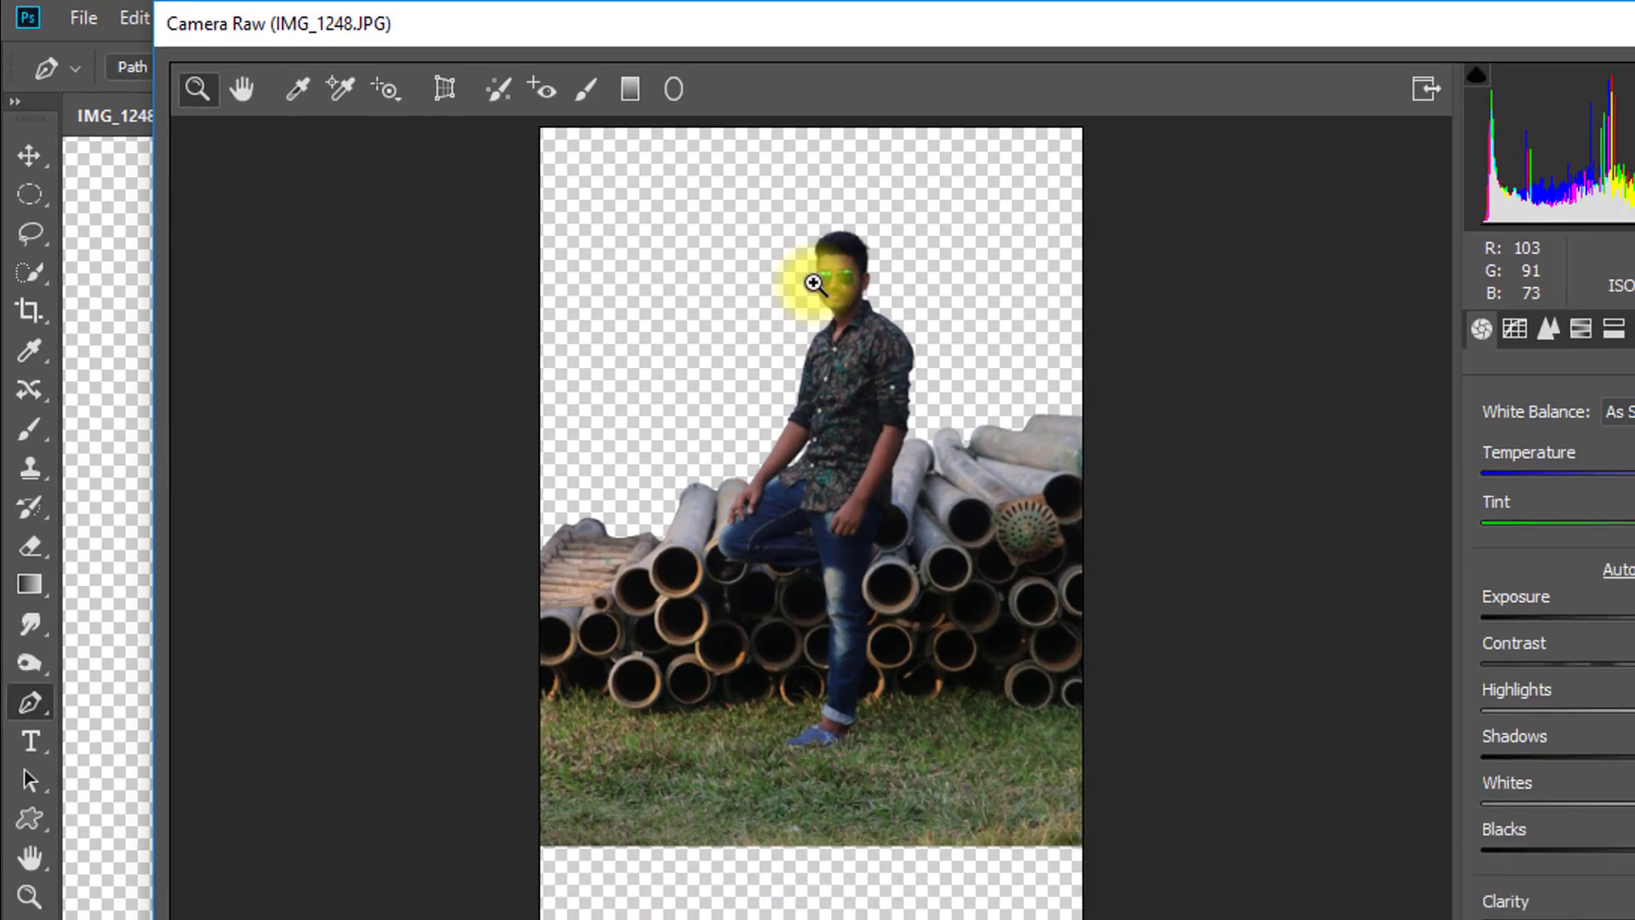
click(976, 339)
click(994, 339)
drag(1035, 362, 1153, 626)
drag(1399, 520, 1368, 720)
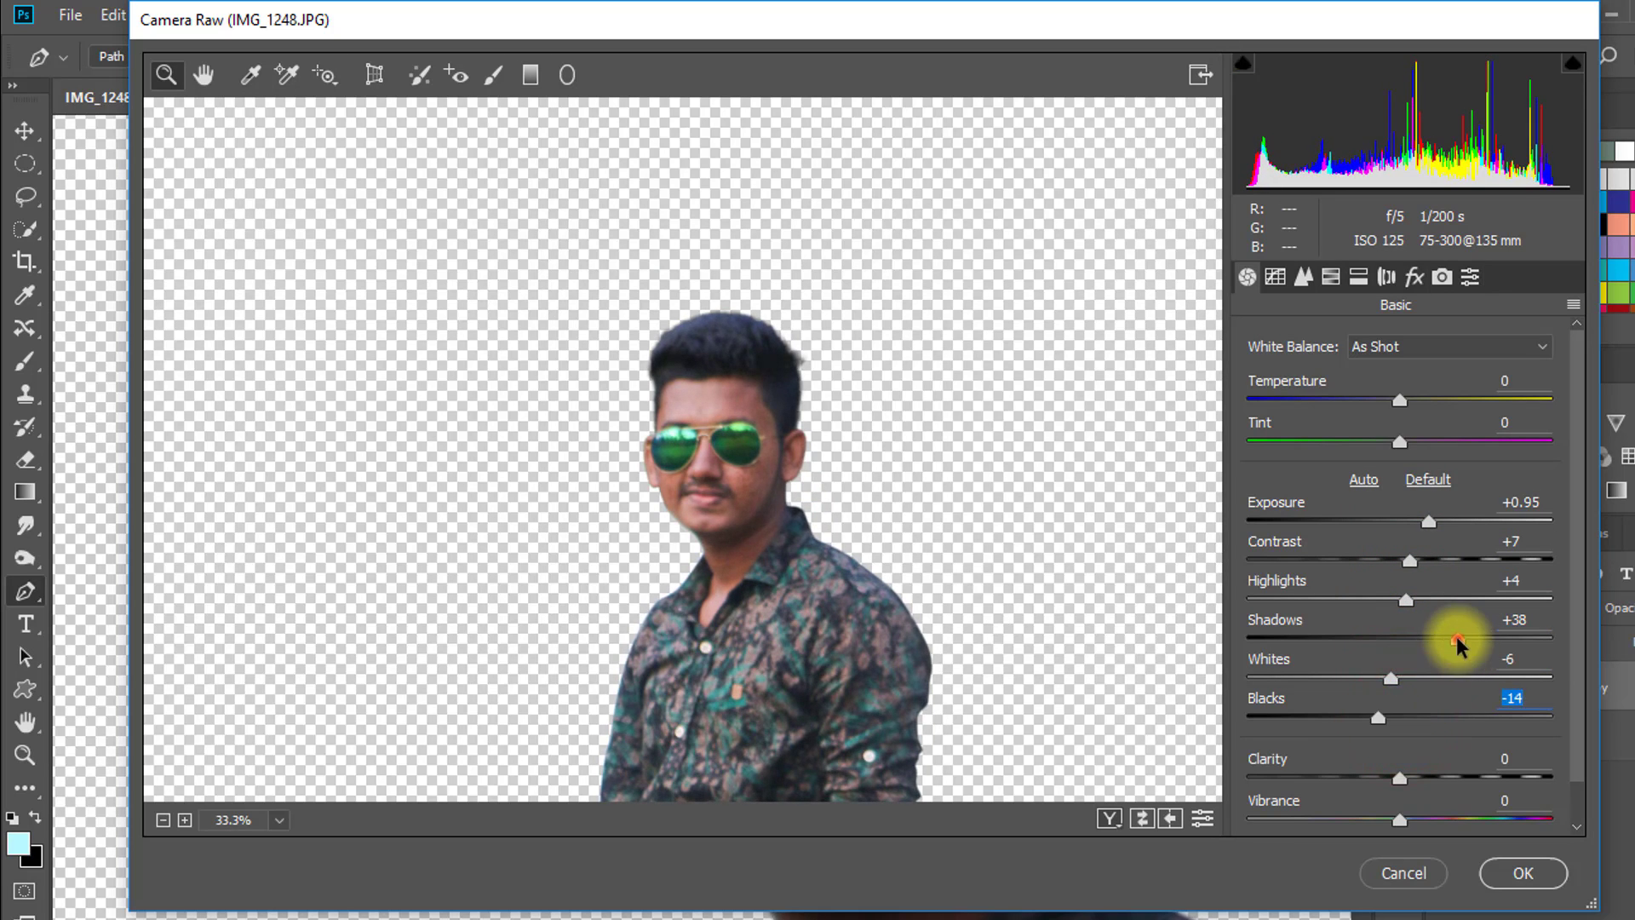
drag(1459, 646, 1473, 648)
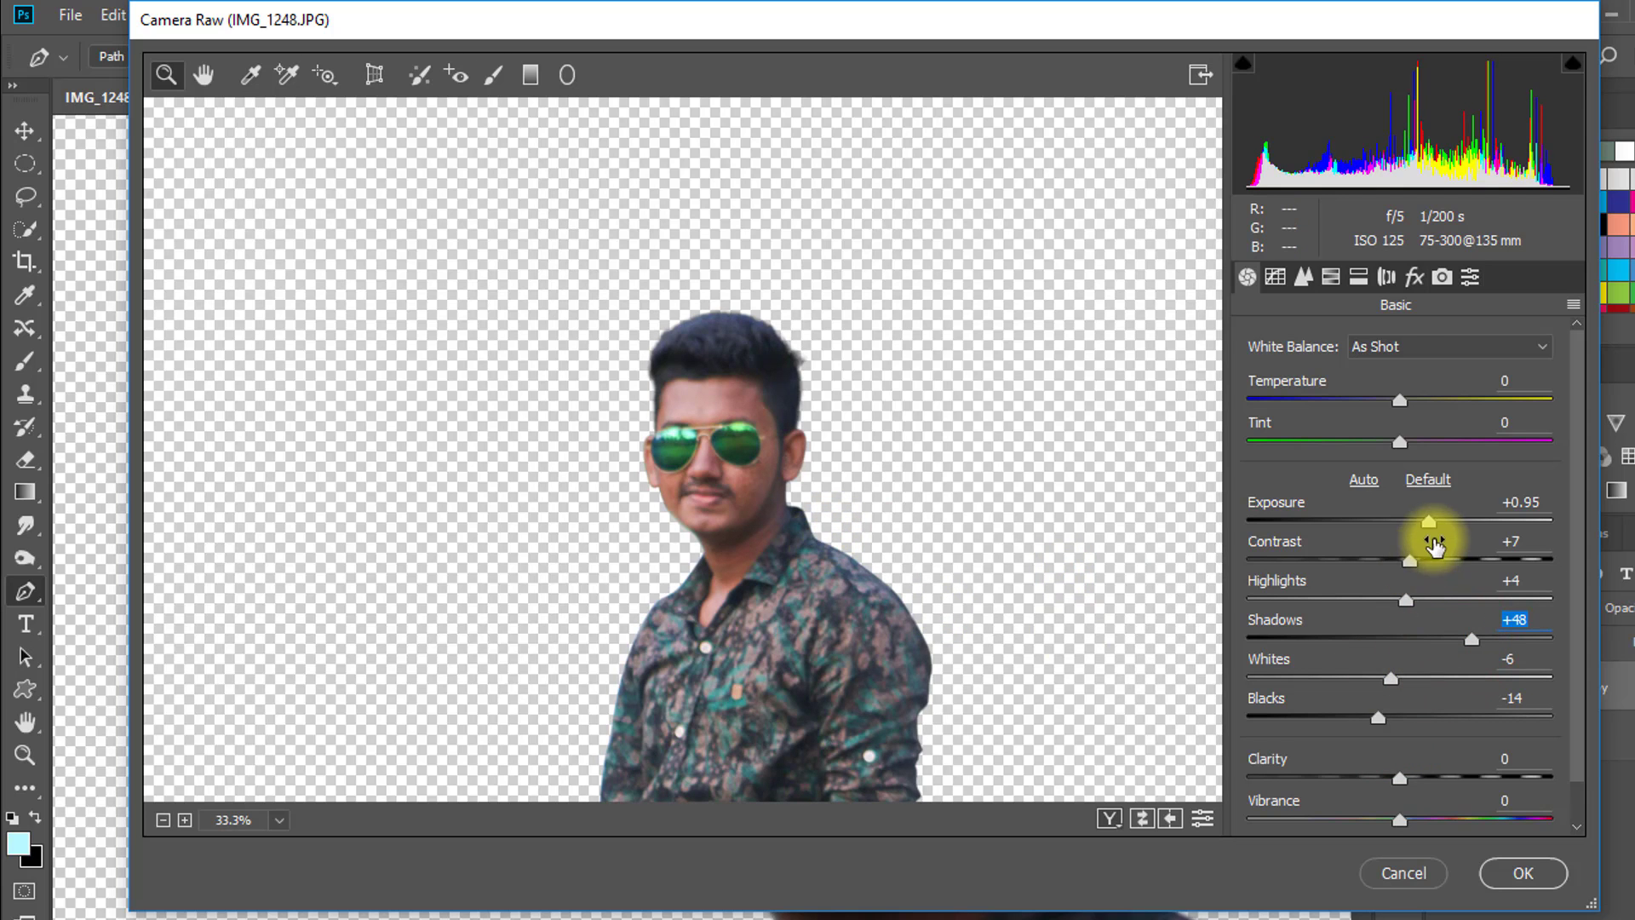
drag(1431, 521, 1437, 535)
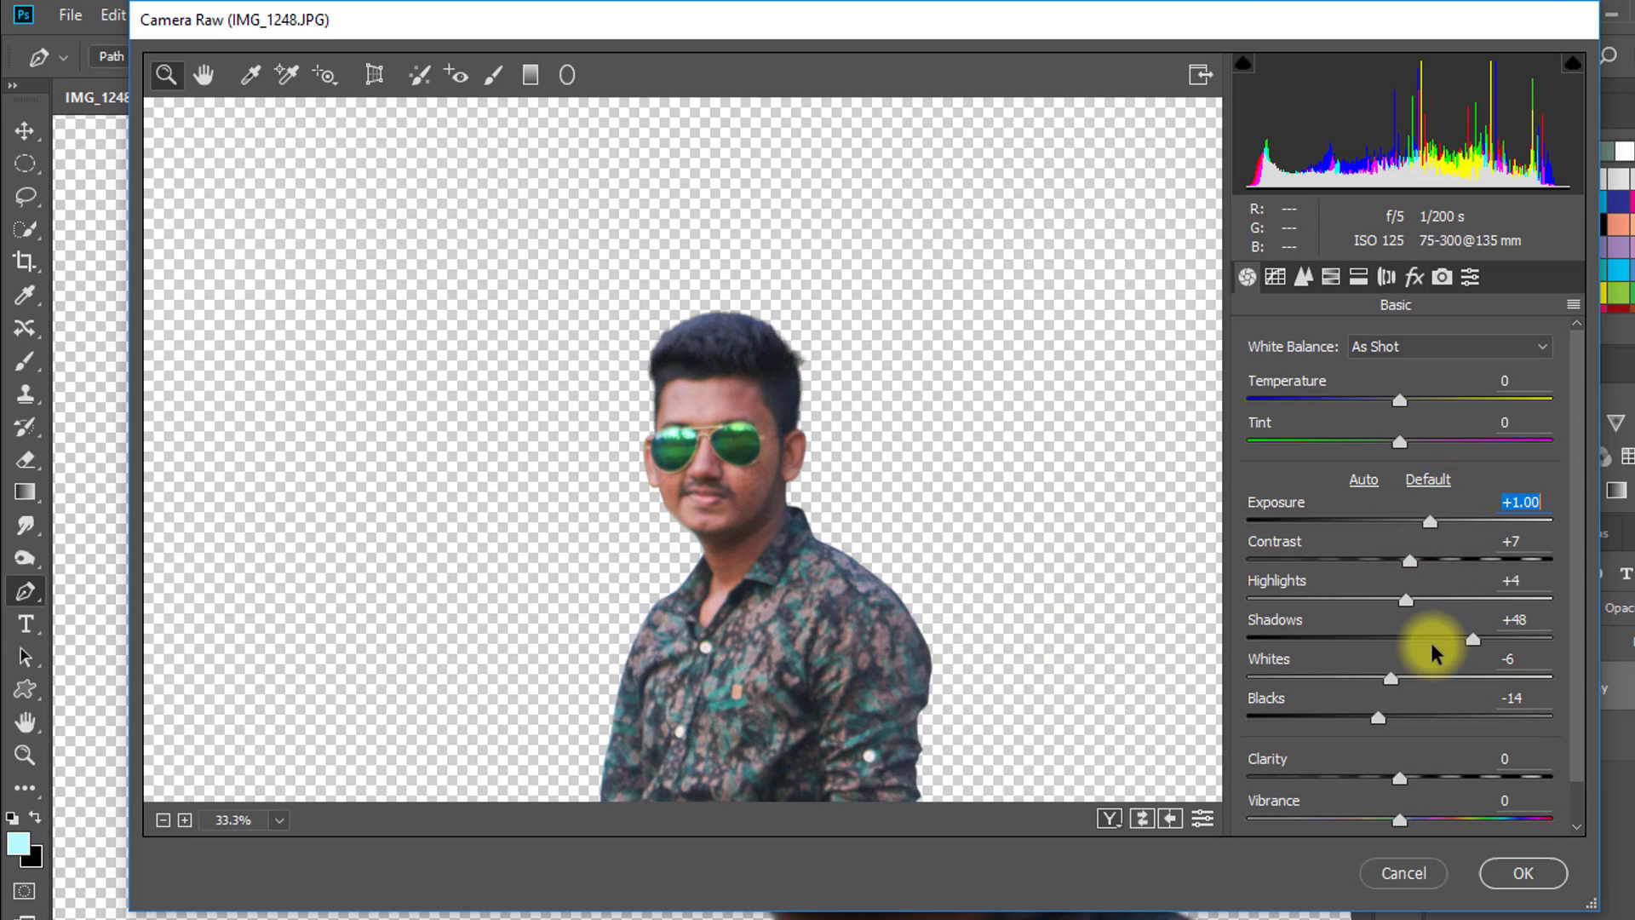
click(1522, 873)
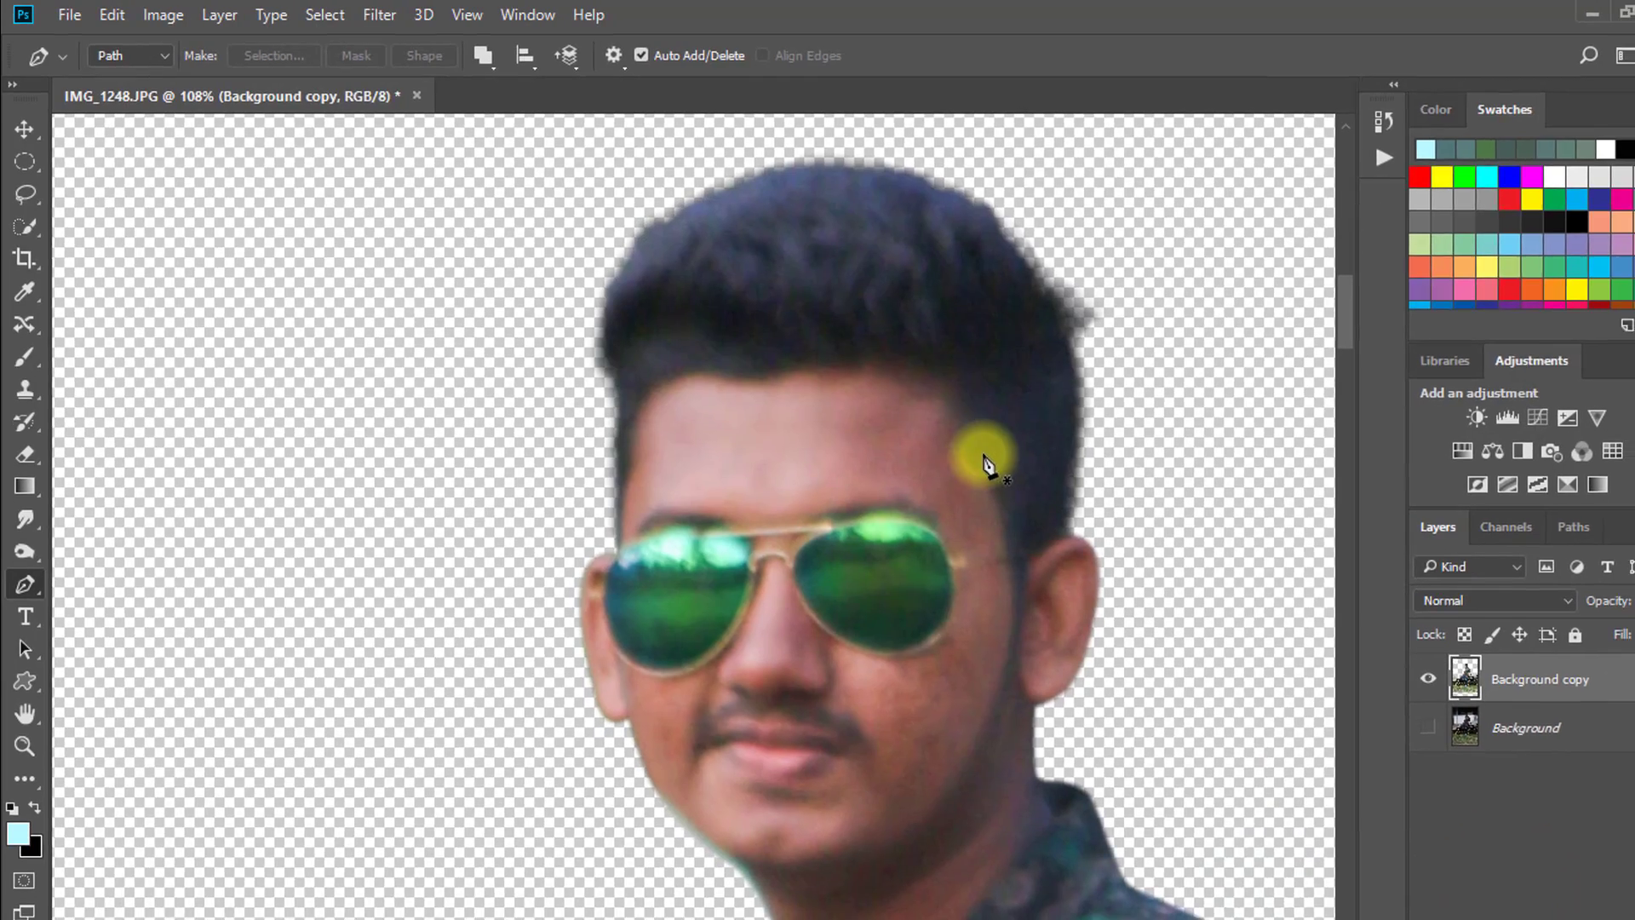
Duplicate the Background copy layer
mouse_move(971, 457)
mouse_down()
mouse_move(901, 452)
mouse_move(975, 459)
mouse_up()
key(ctrl+j)
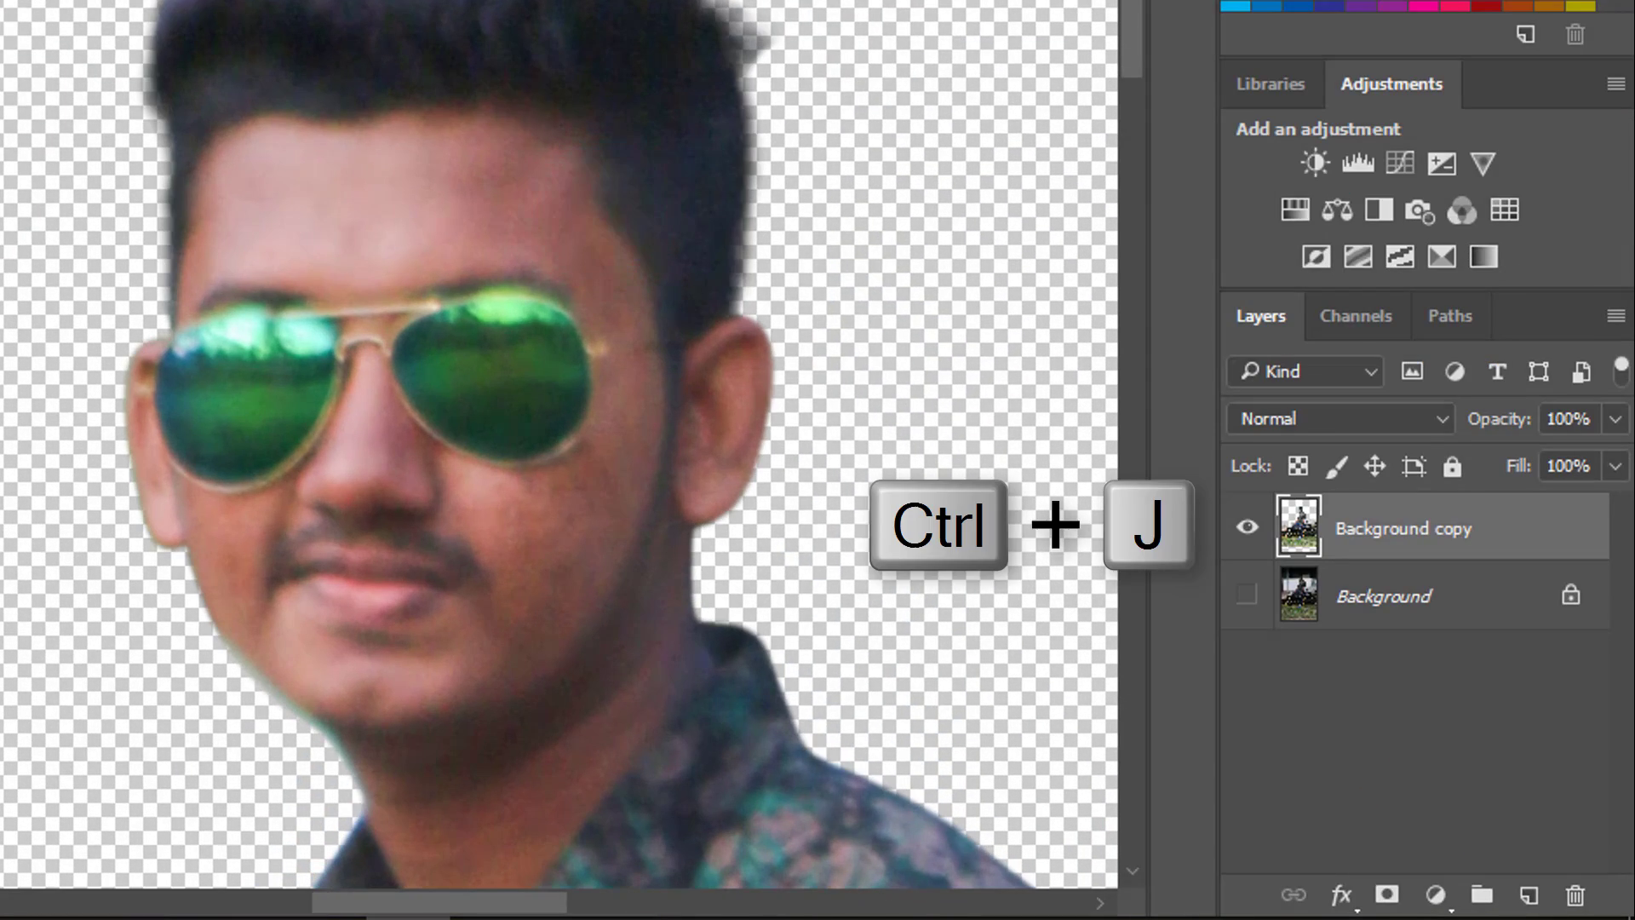
key(ctrl+j)
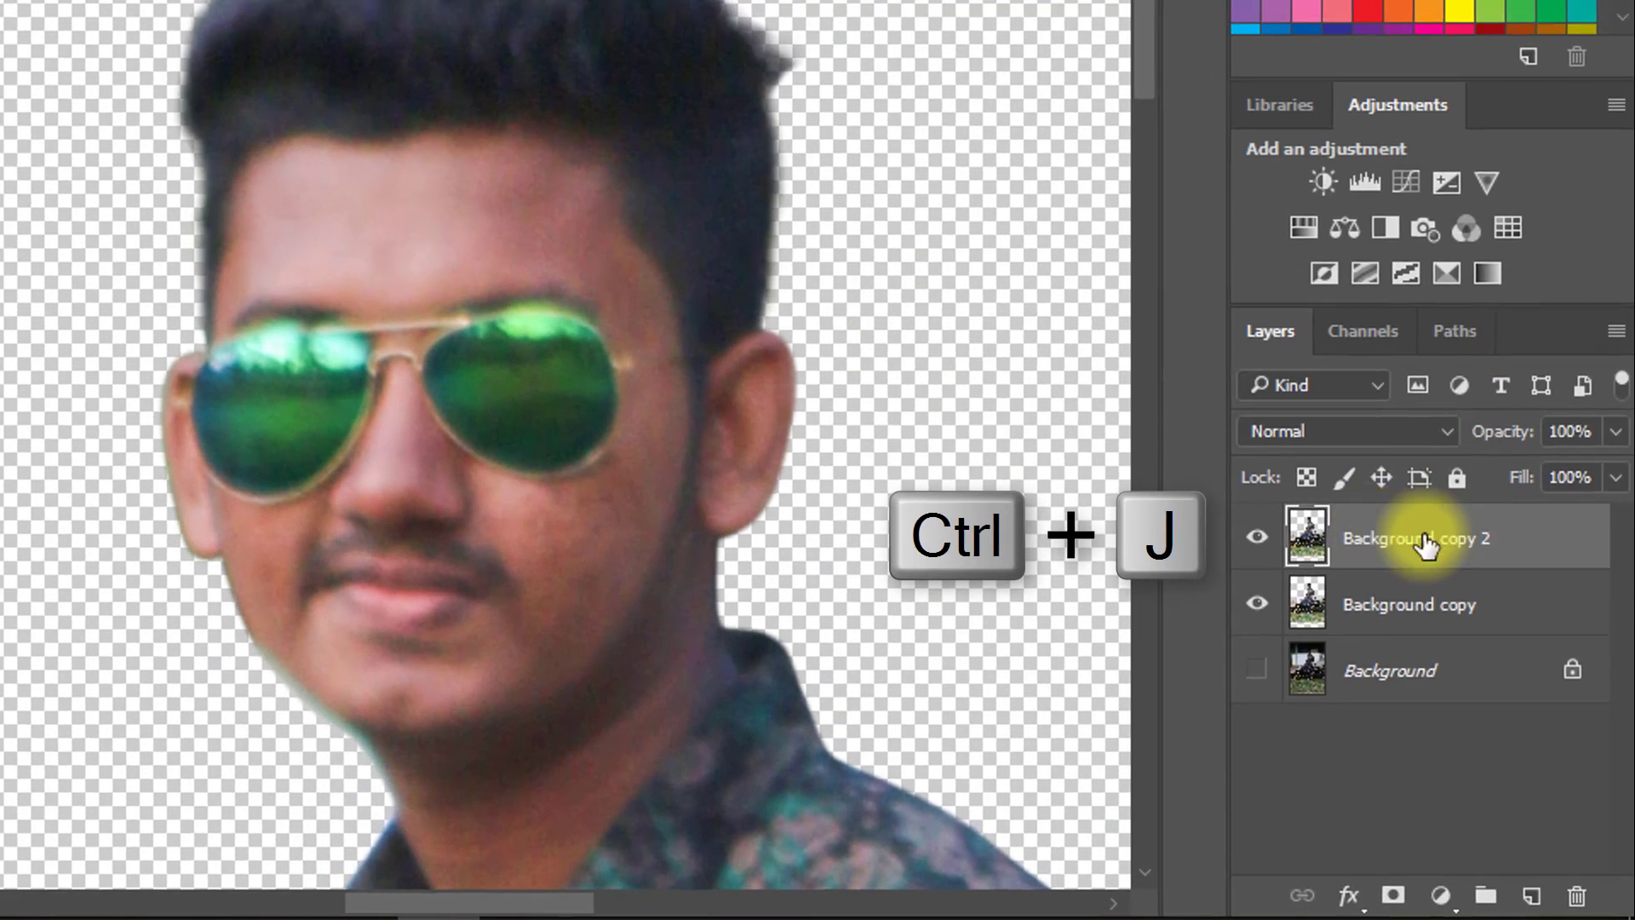
Apply Reduce Noise to the duplicate layer with Strength 10, Preserve Details 0%, Reduce Color Noise 0% and Sharpen Details 20%
click(402, 14)
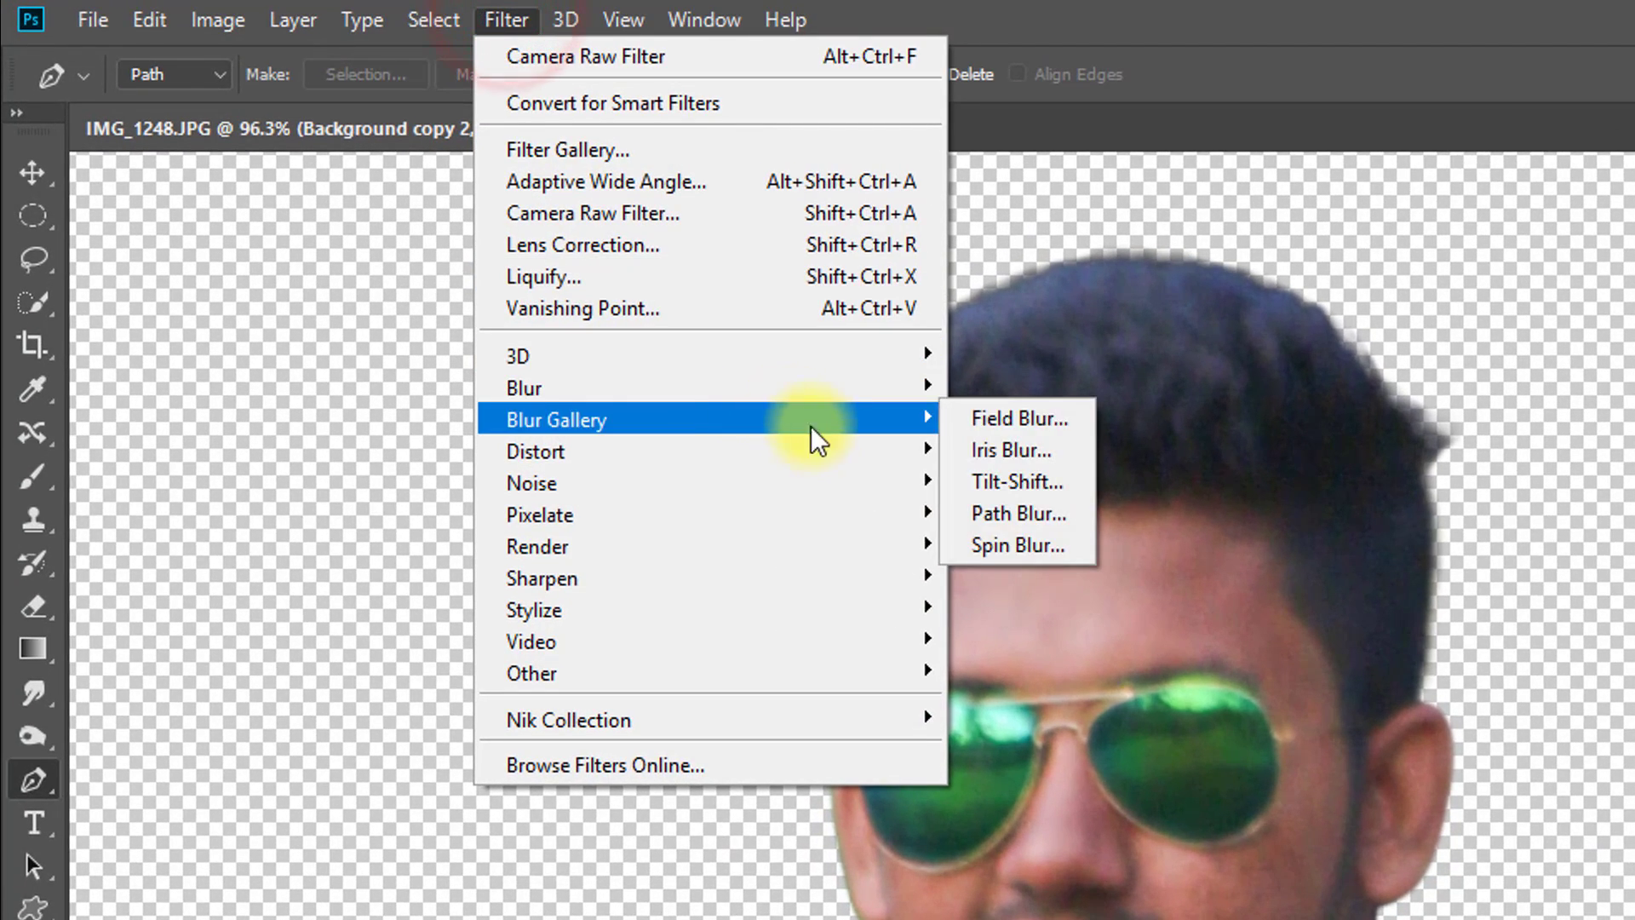
mouse_move(866, 486)
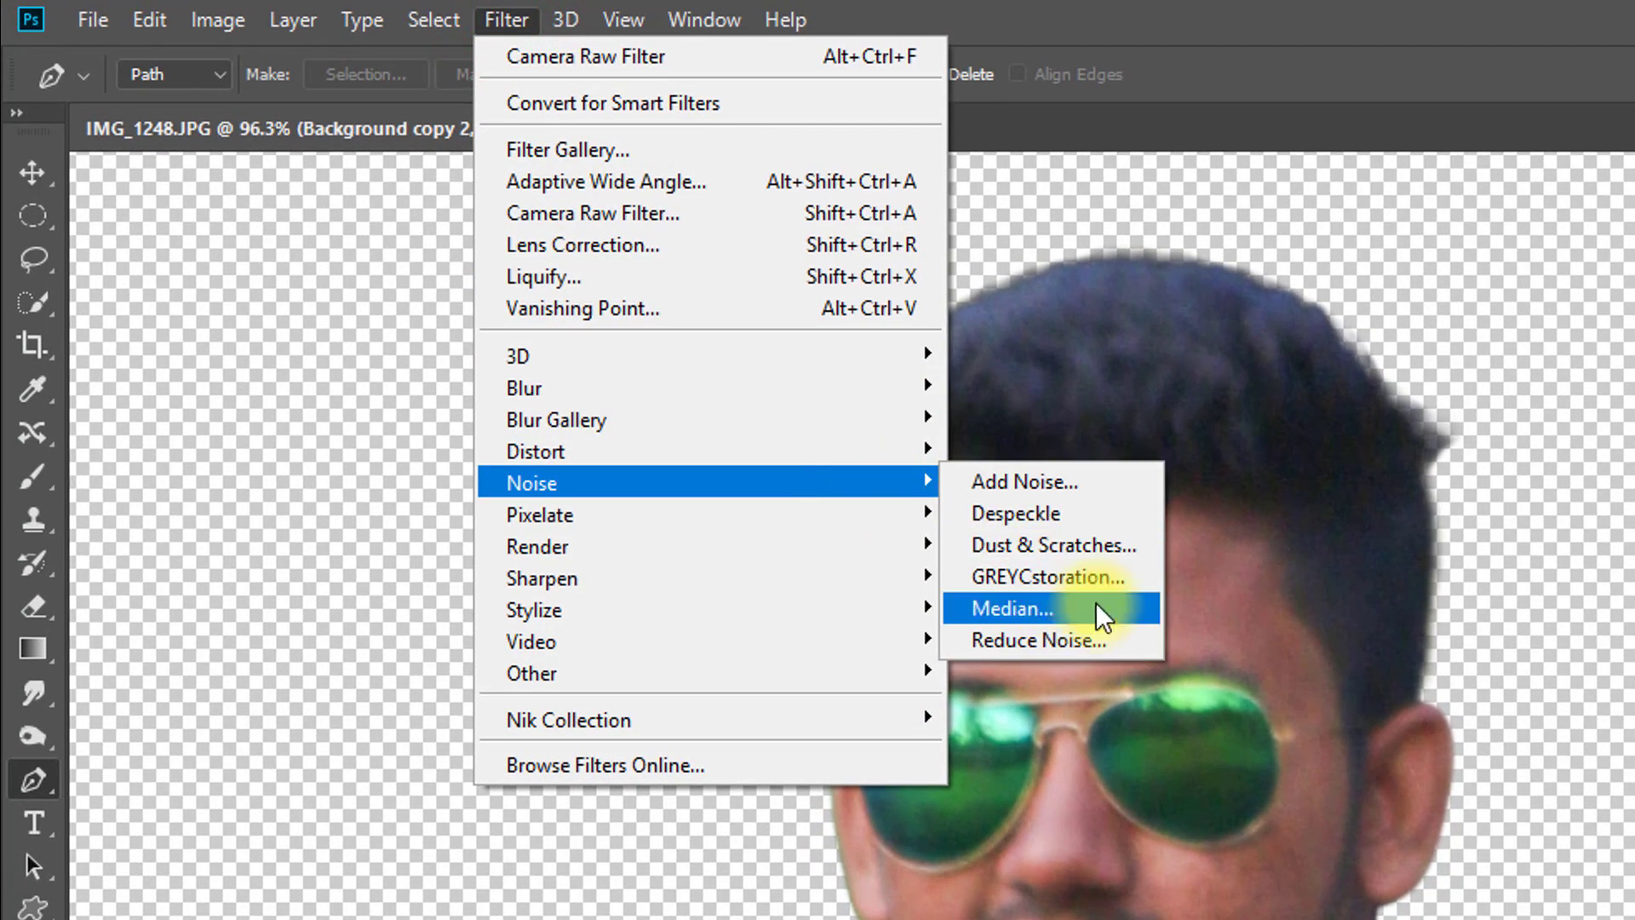
click(1056, 641)
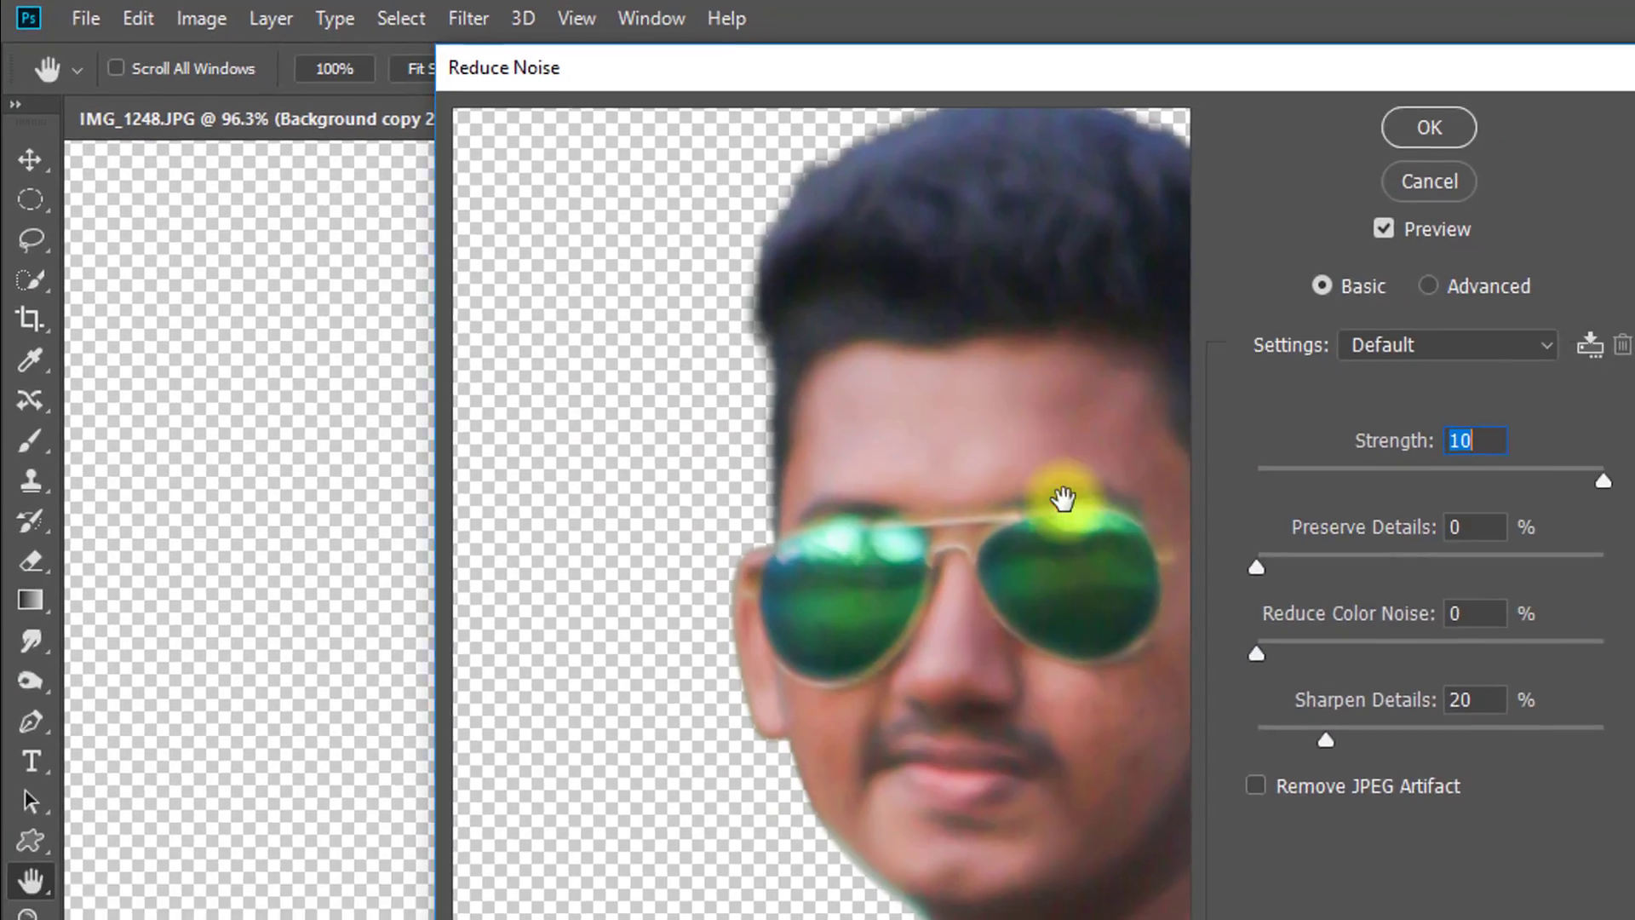
drag(1063, 498, 929, 520)
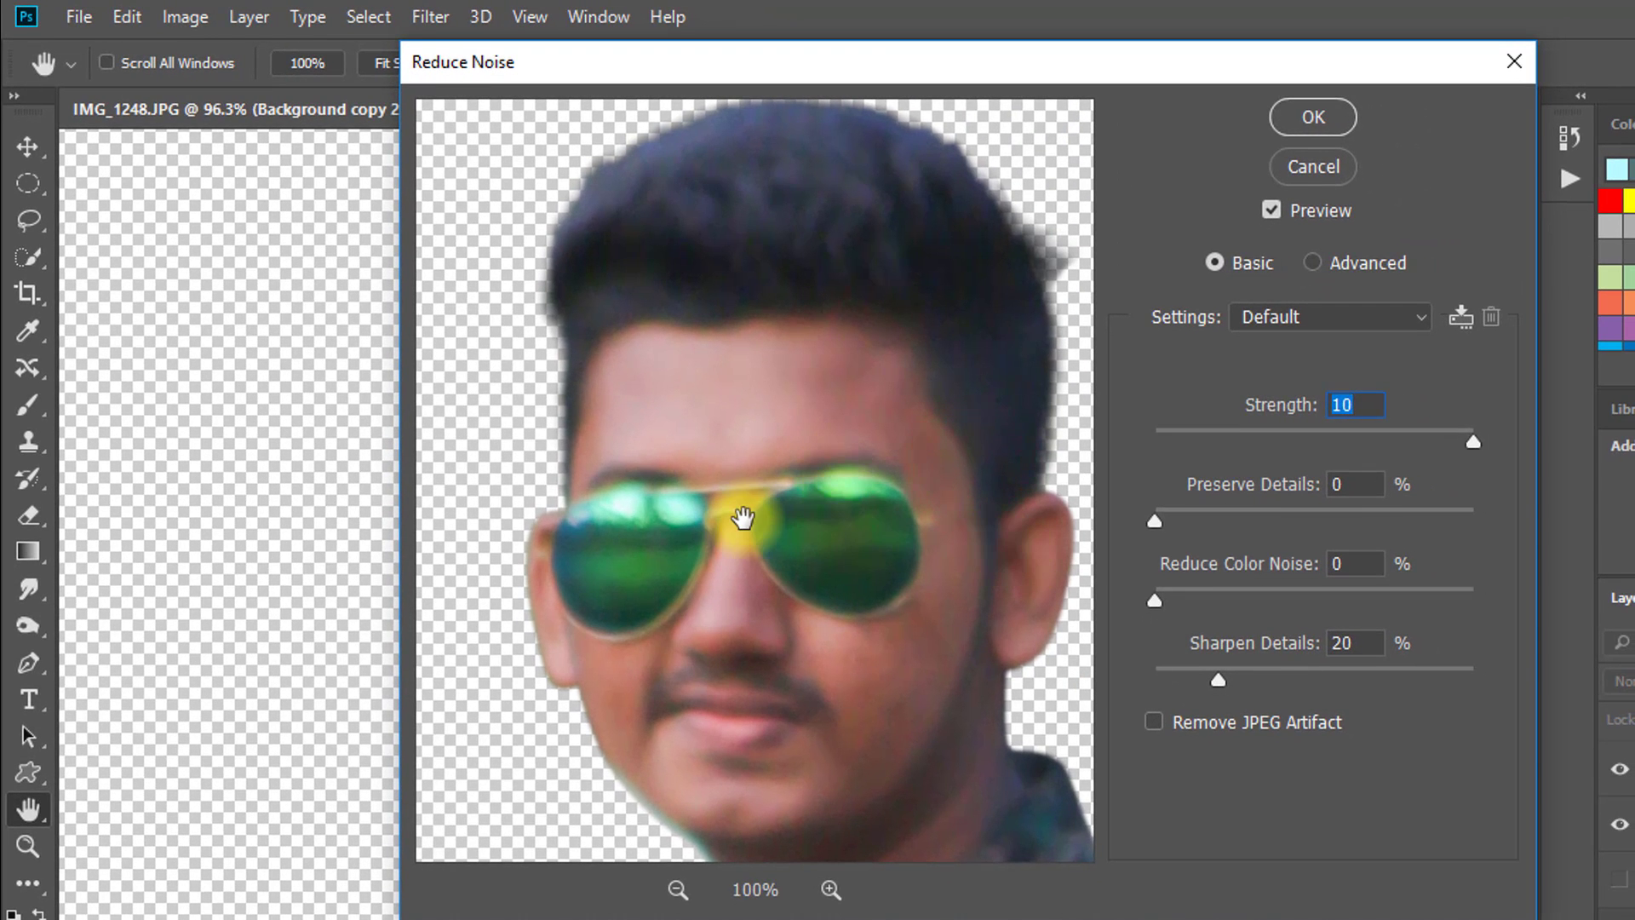
ctrl+click(762, 520)
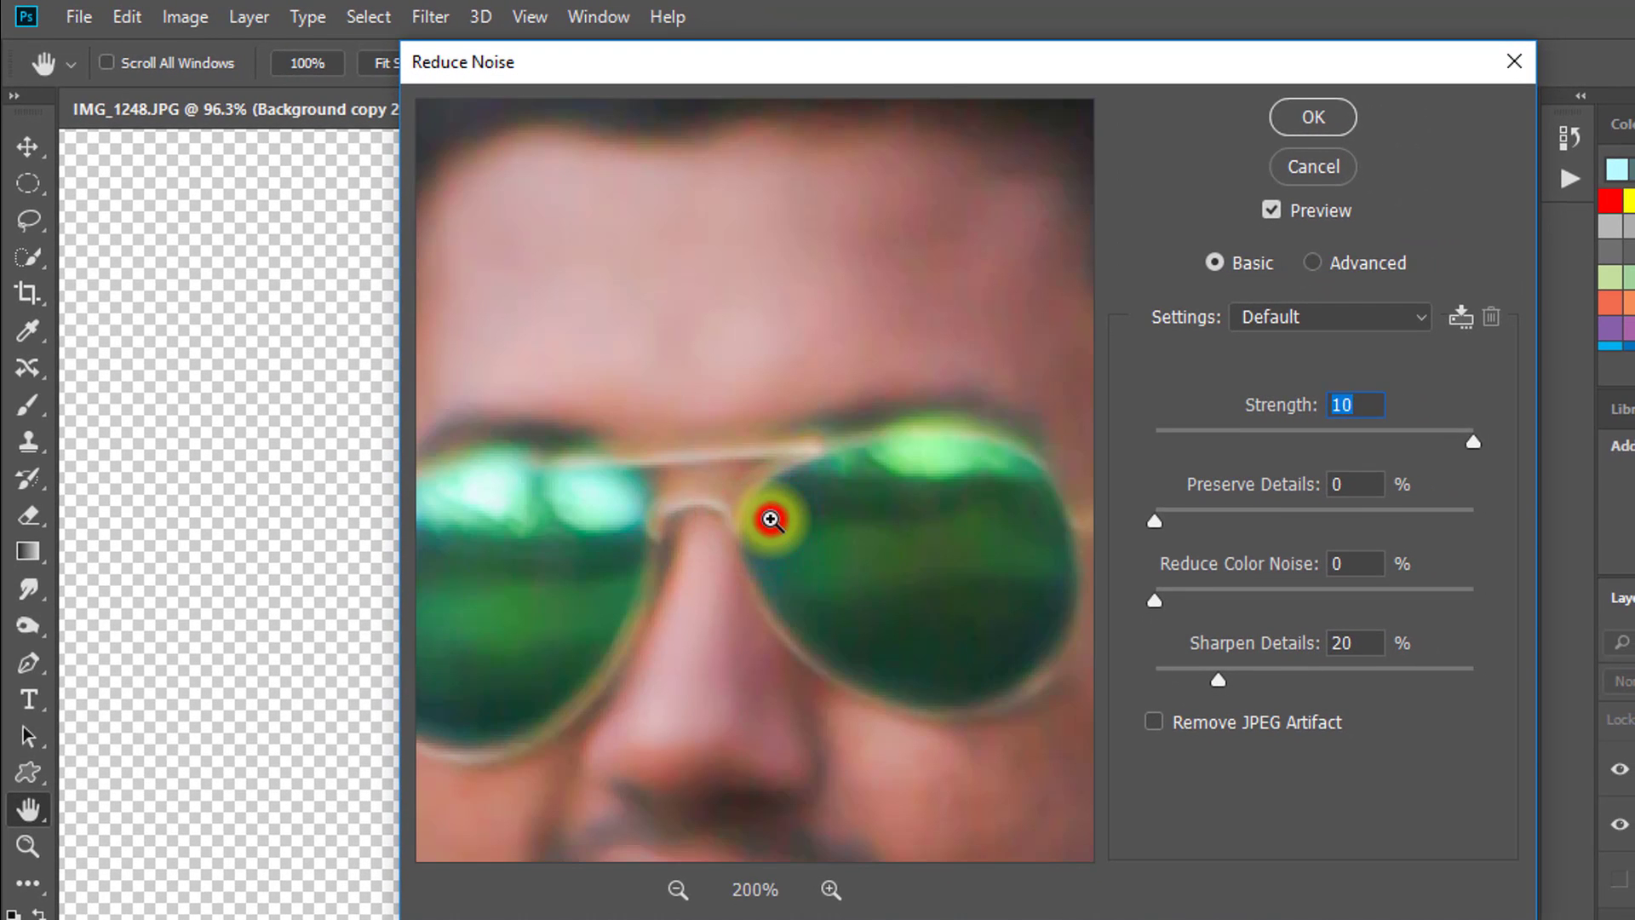
alt+click(771, 520)
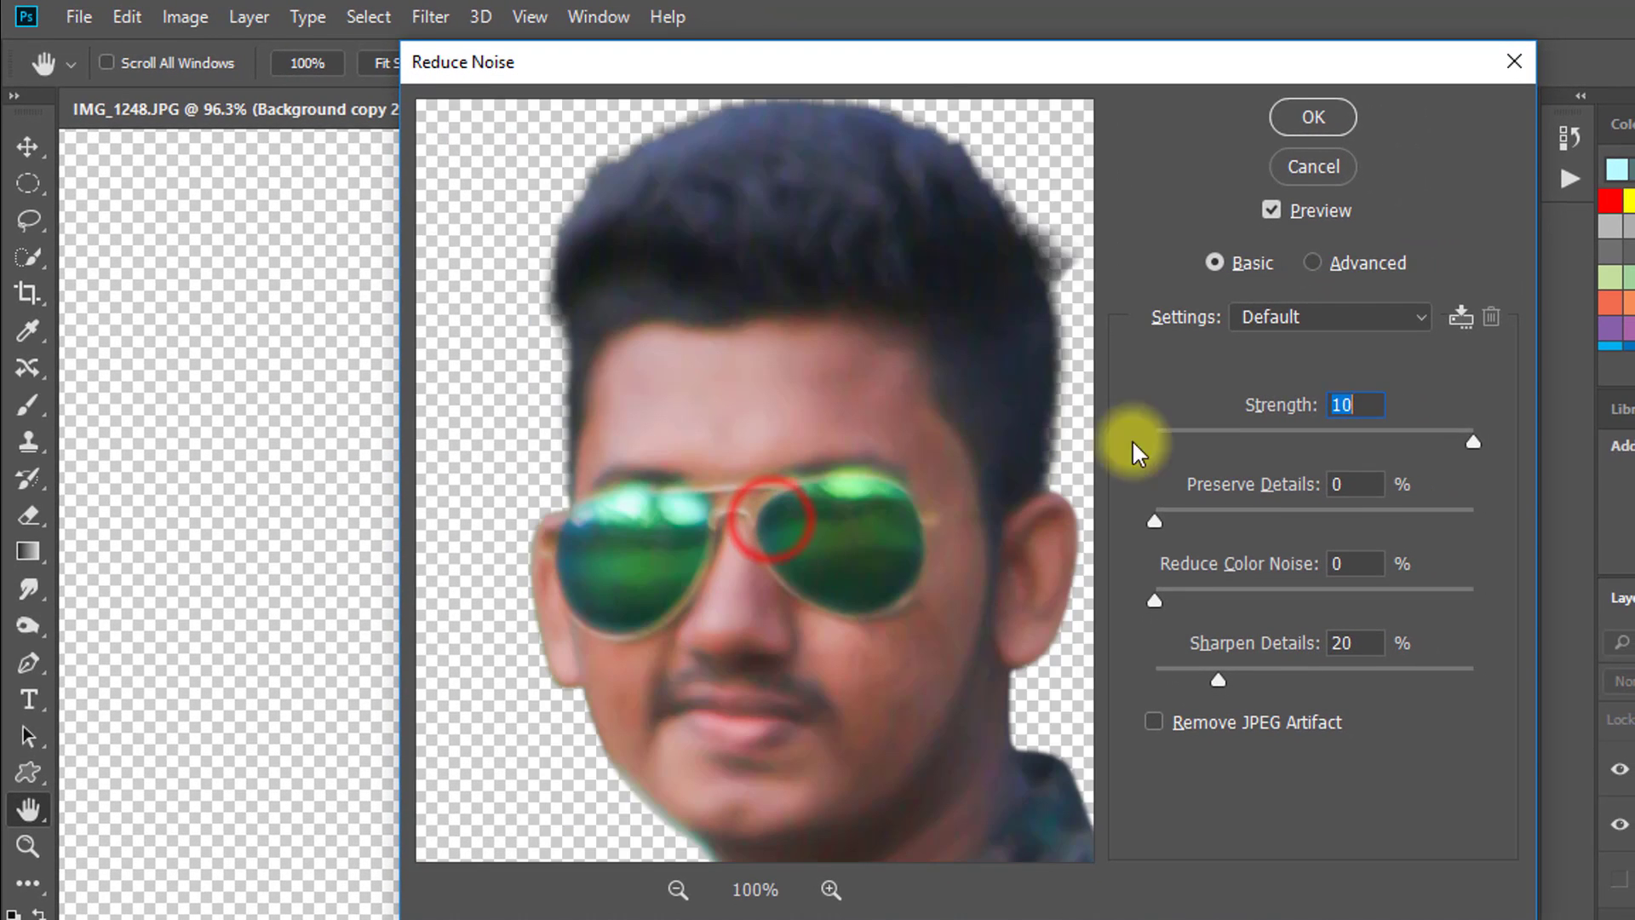
click(1155, 520)
click(1155, 600)
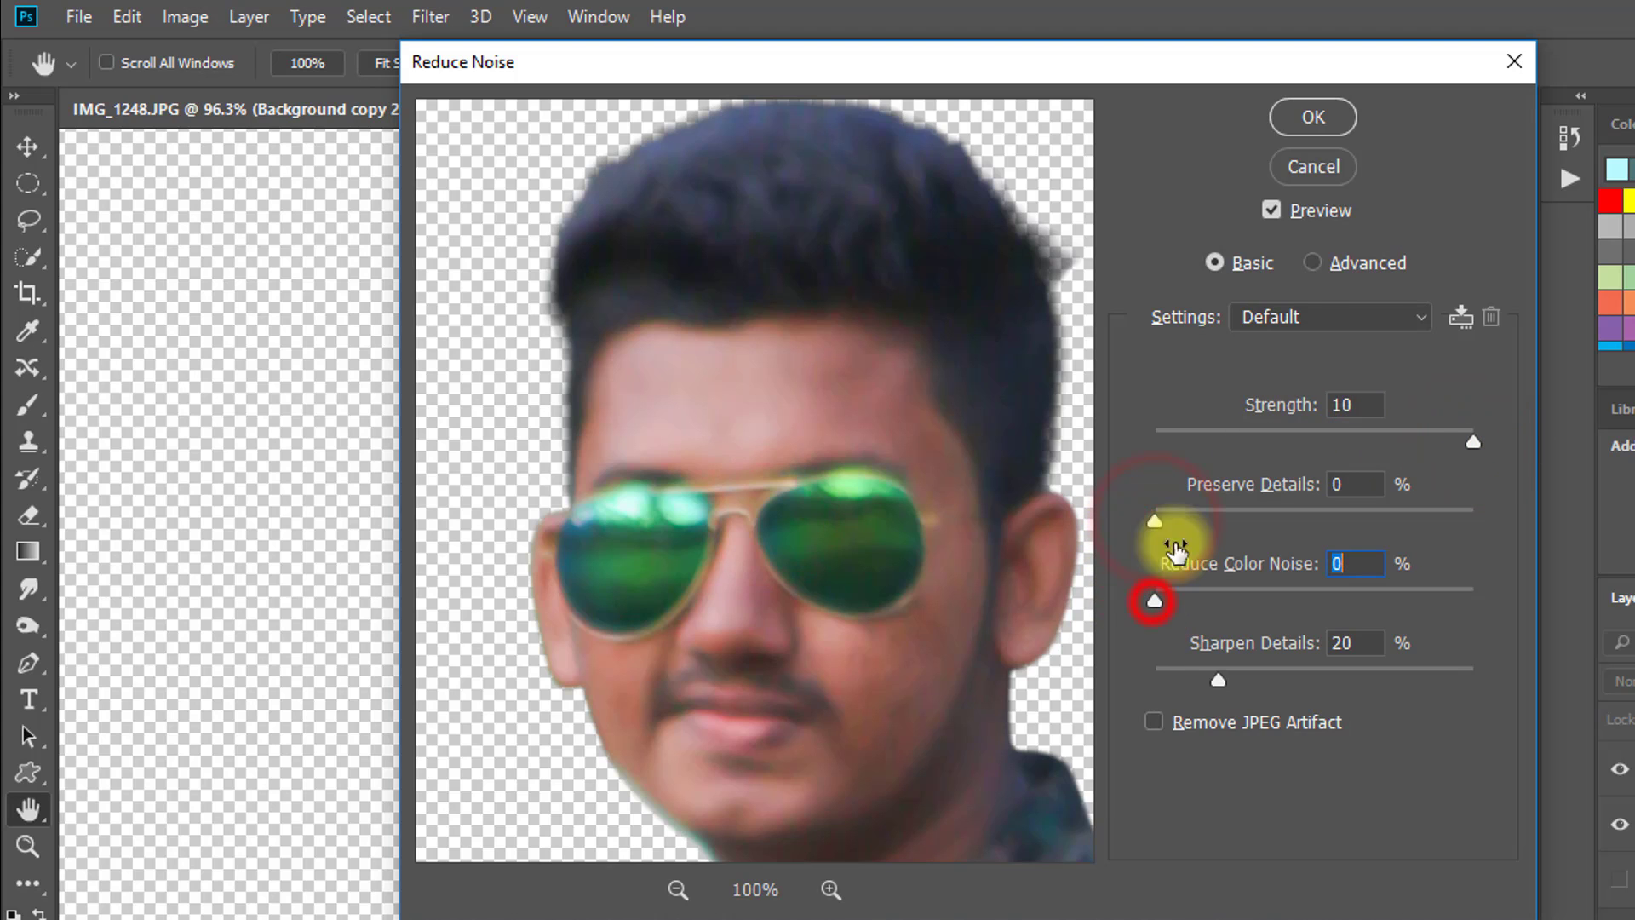
click(1312, 115)
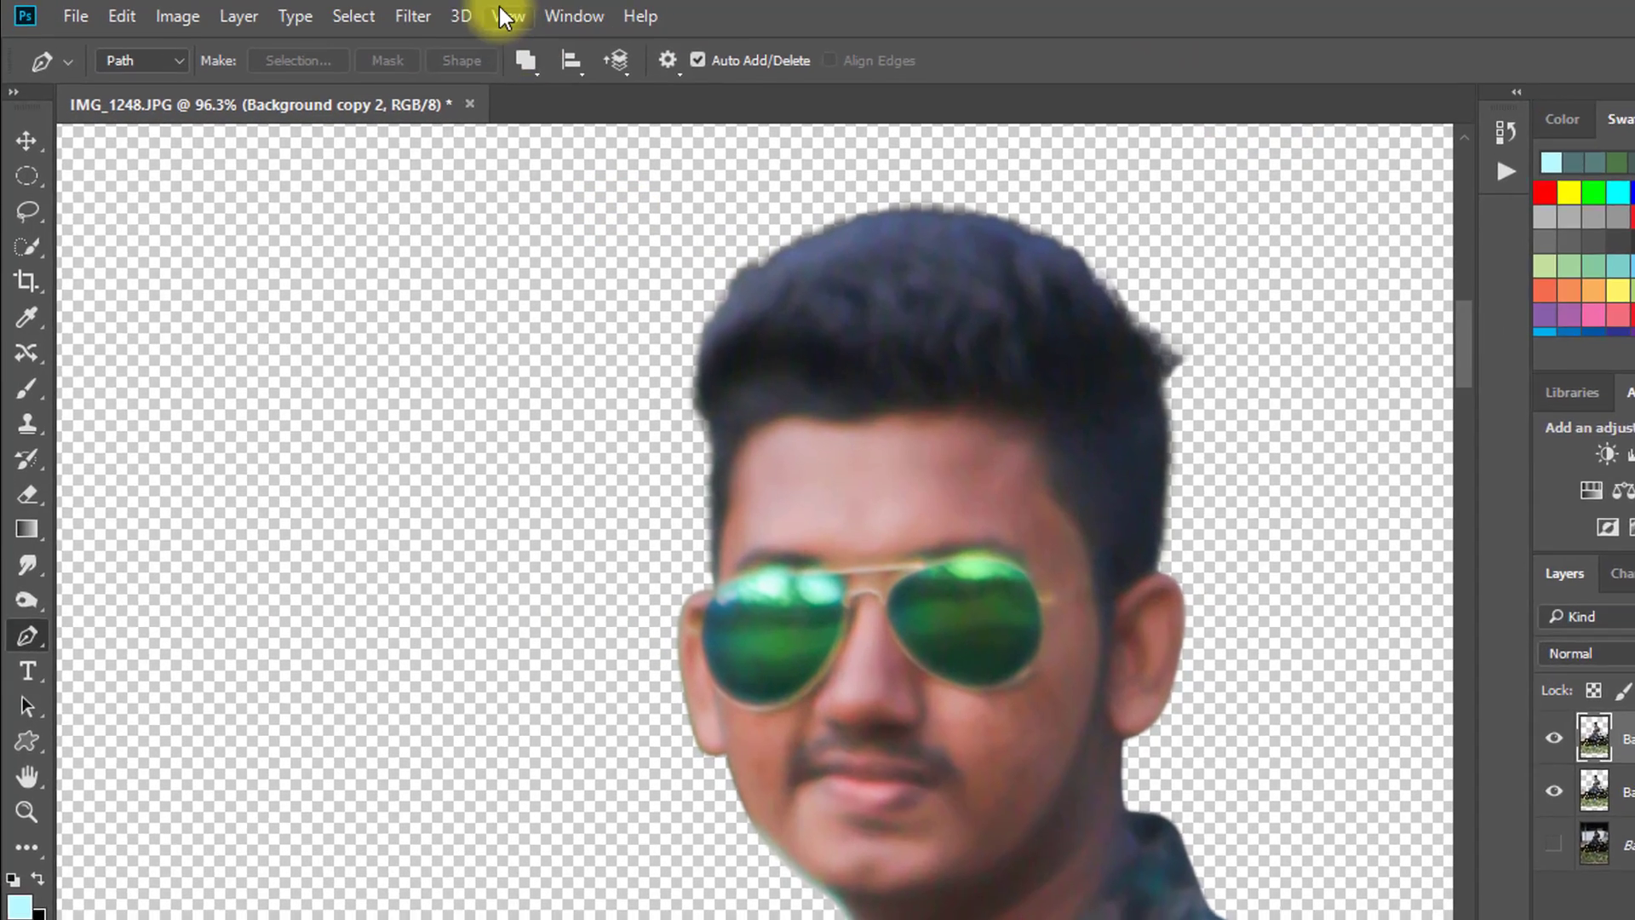
Apply a Surface Blur to the duplicate layer with a radius of 5 pixels and a threshold of 15 levels
click(364, 13)
mouse_move(522, 347)
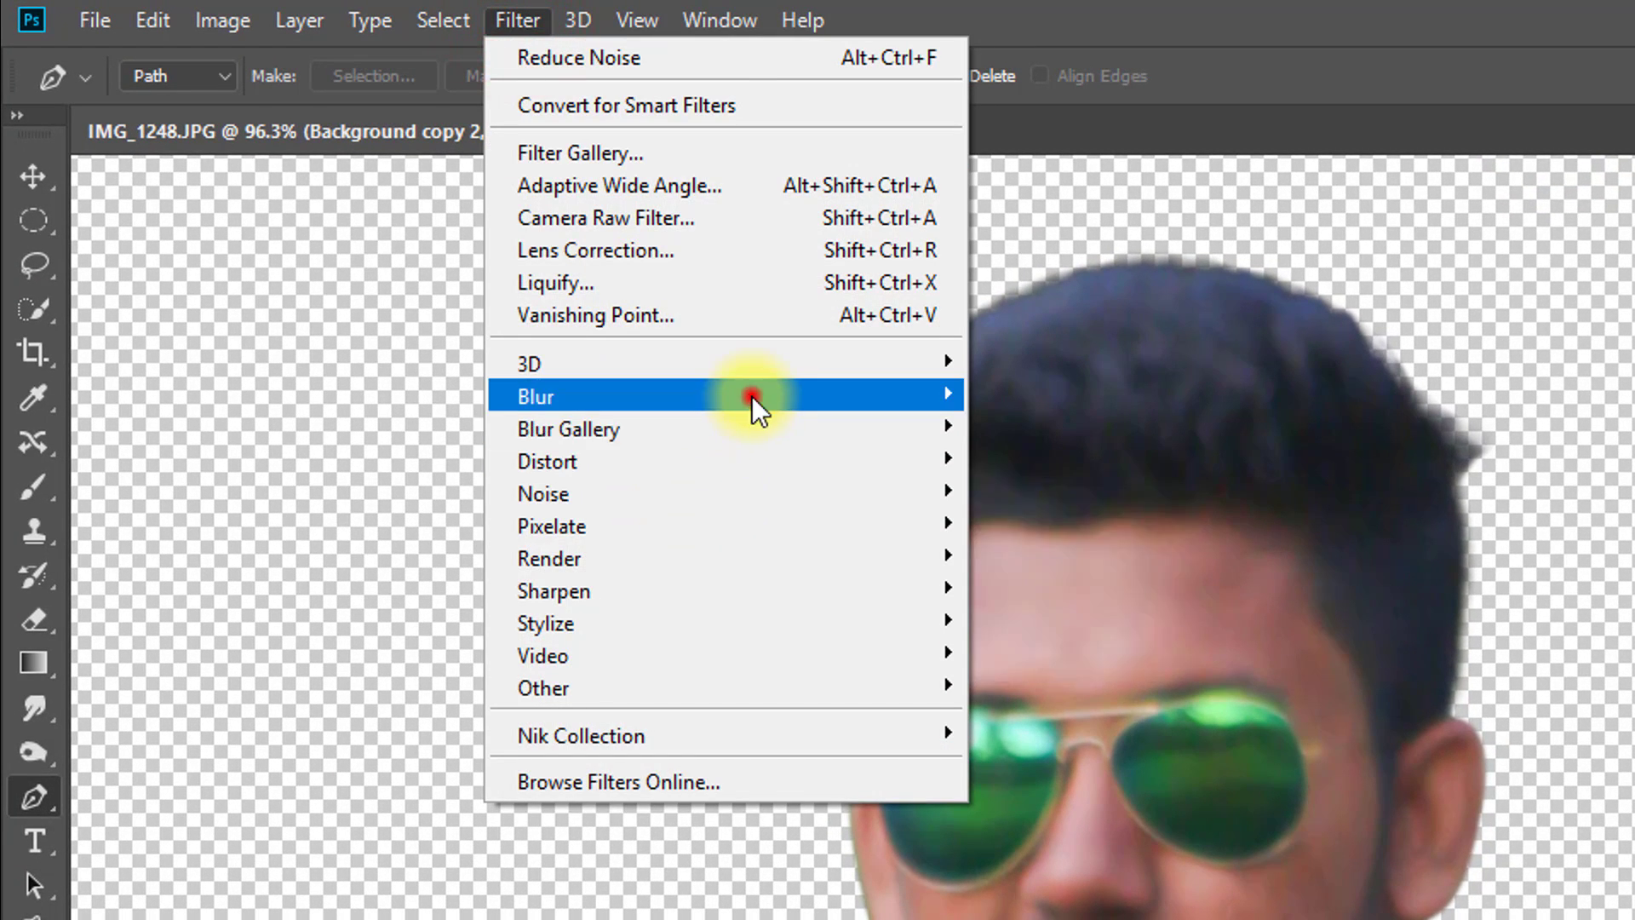
mouse_move(753, 397)
click(1030, 714)
drag(1139, 405, 977, 476)
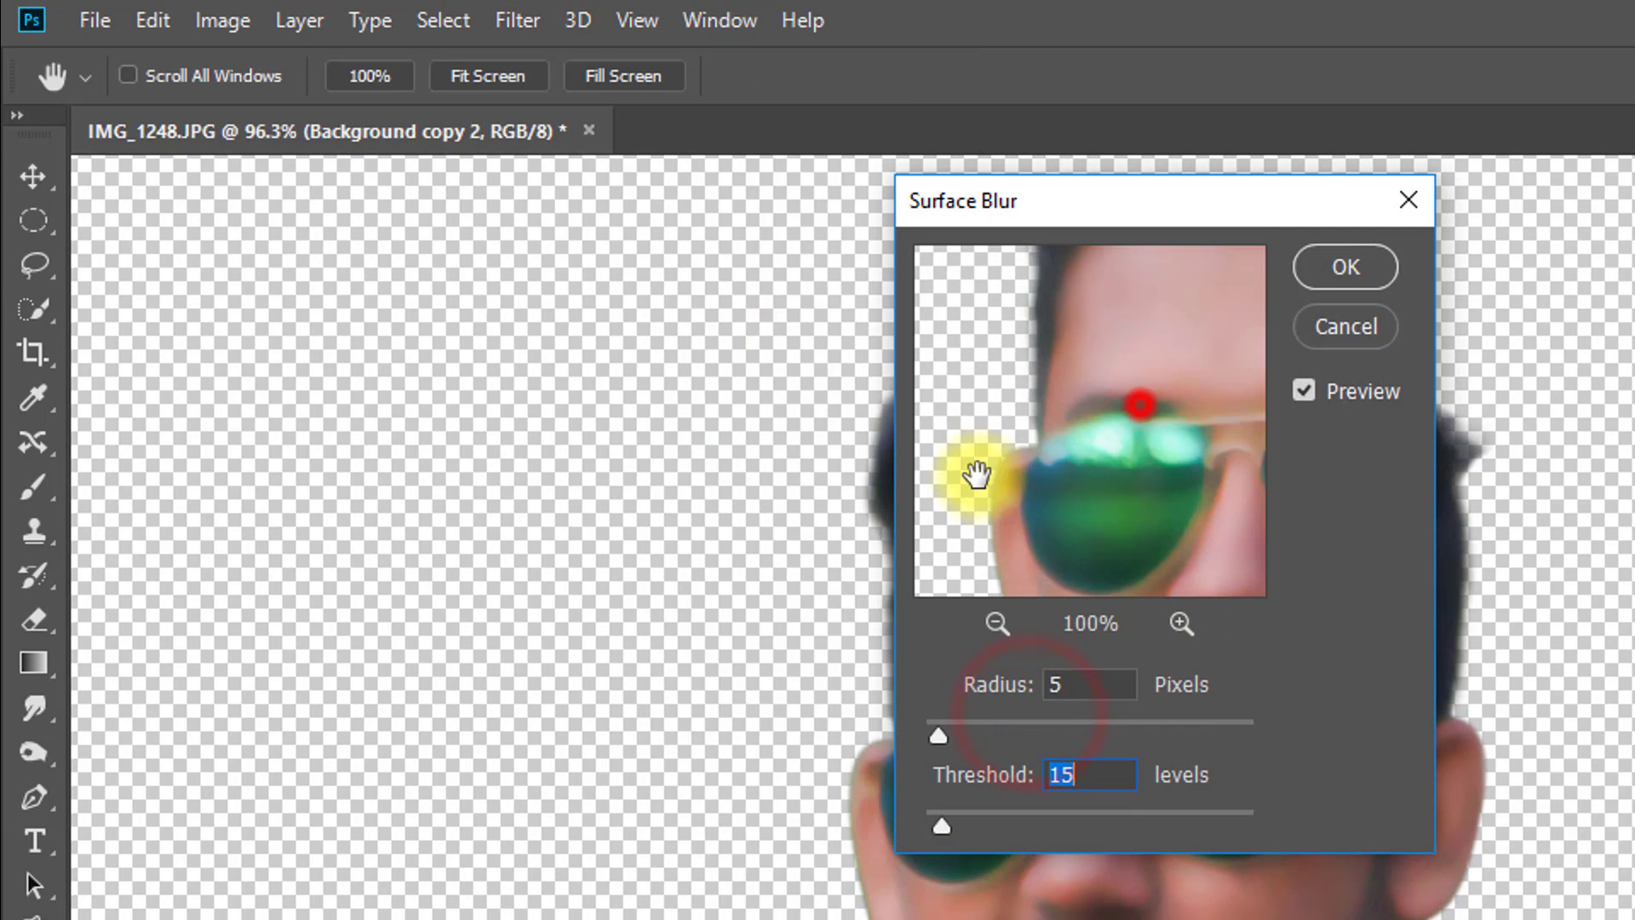
mouse_move(1099, 397)
mouse_down()
mouse_move(1142, 417)
mouse_move(1124, 409)
mouse_up()
click(1100, 684)
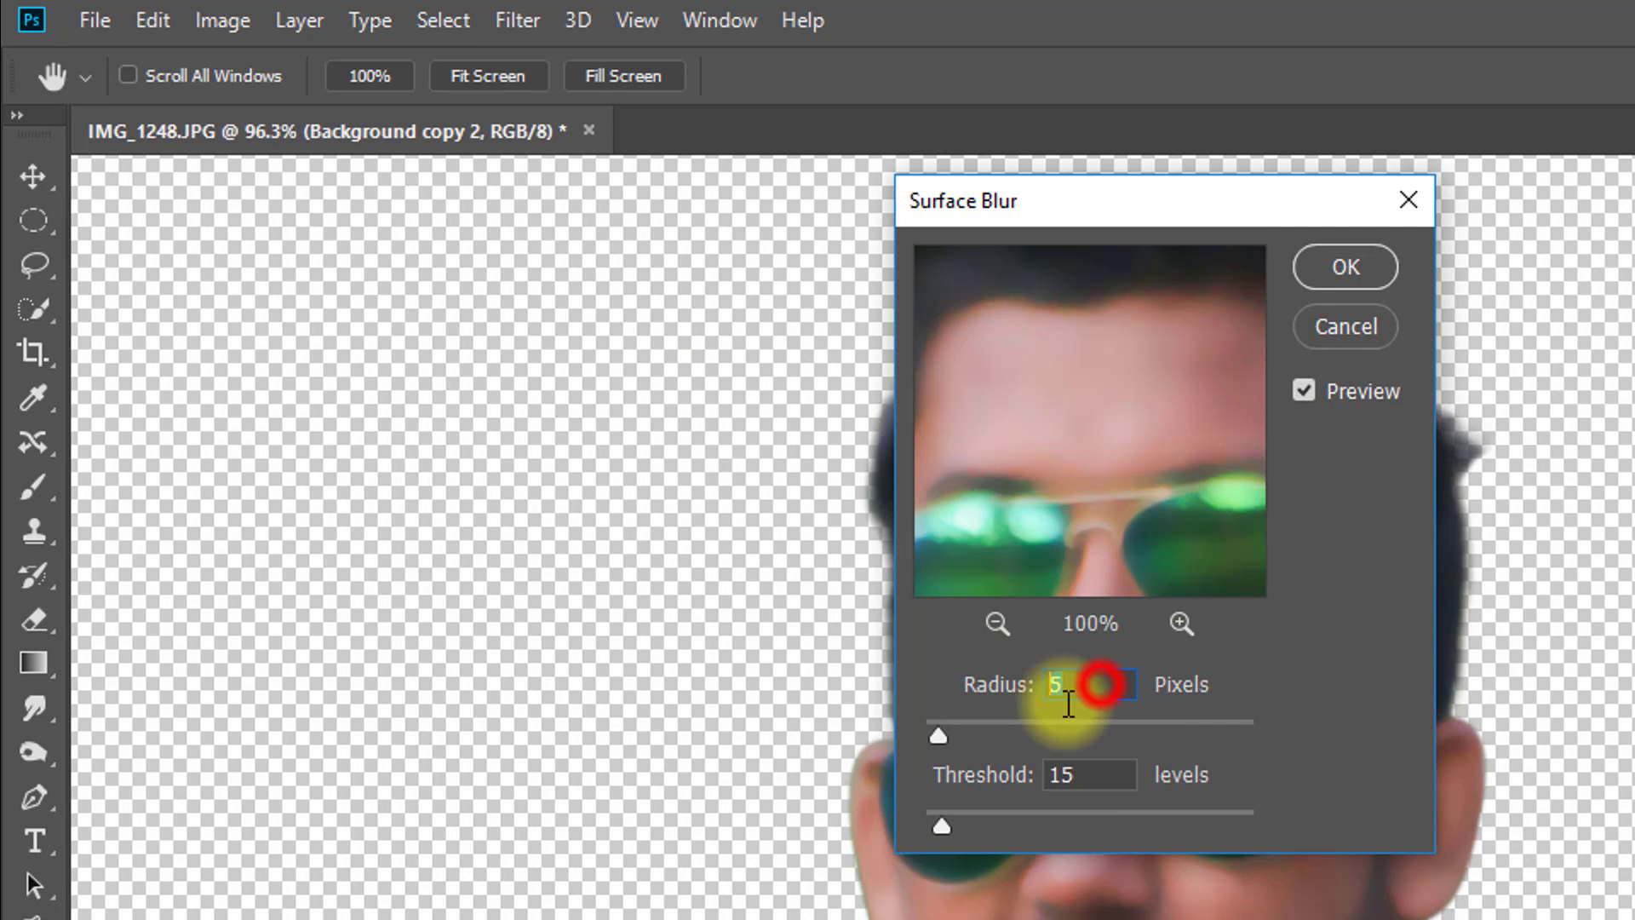
click(1099, 771)
click(1340, 268)
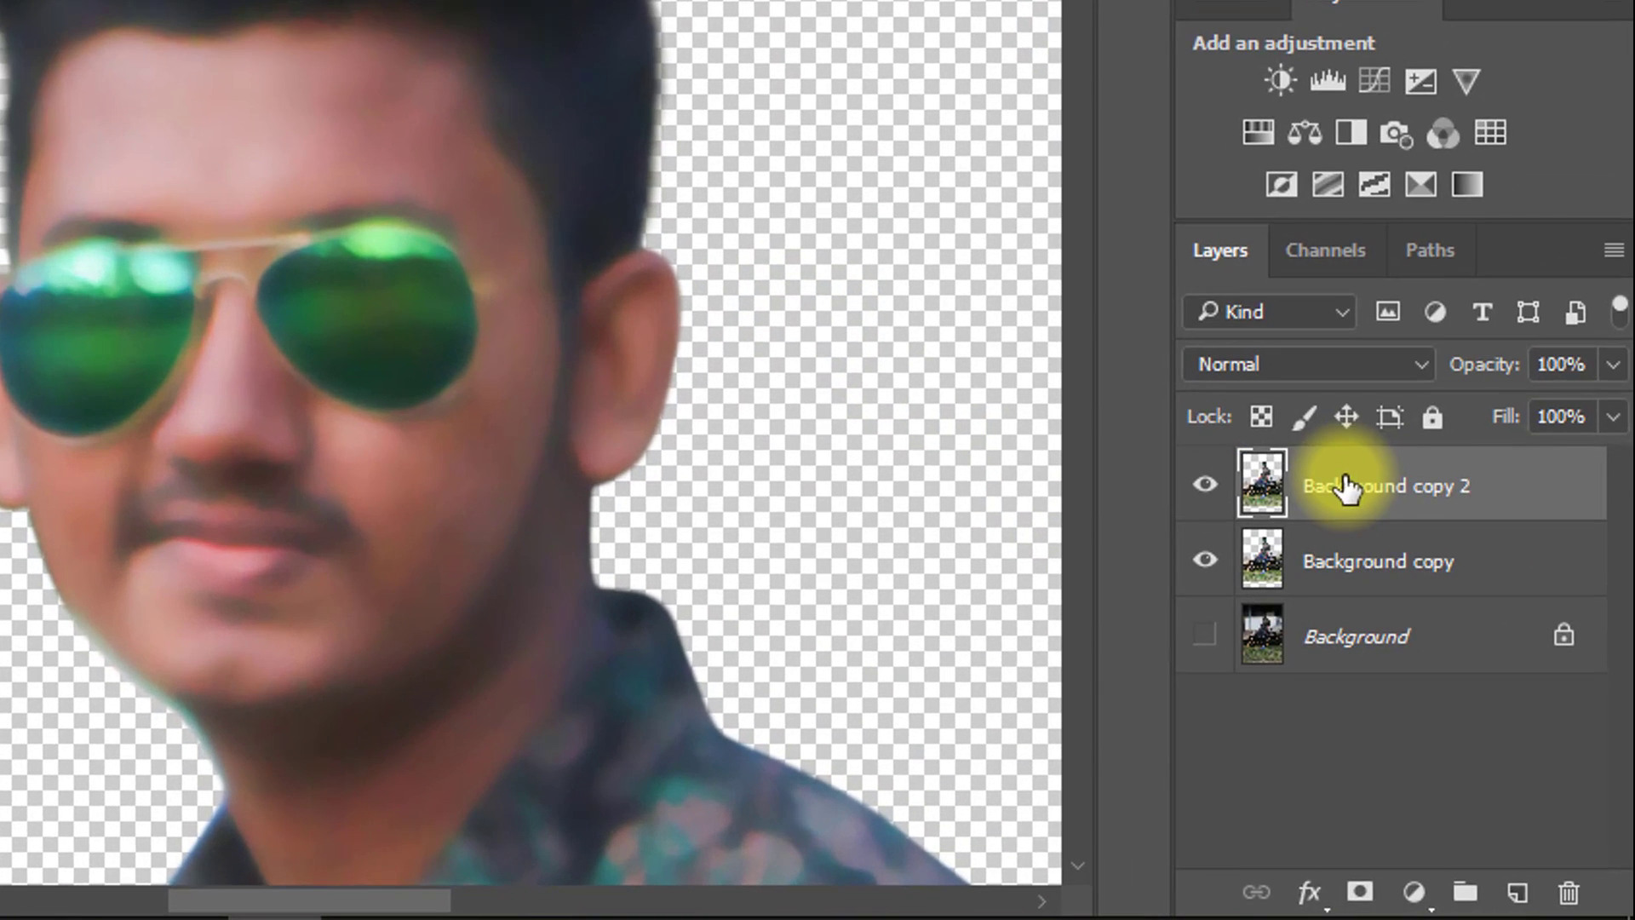
Add a black layer mask to the Background copy 2 layer and make white the foreground color
alt+click(1361, 891)
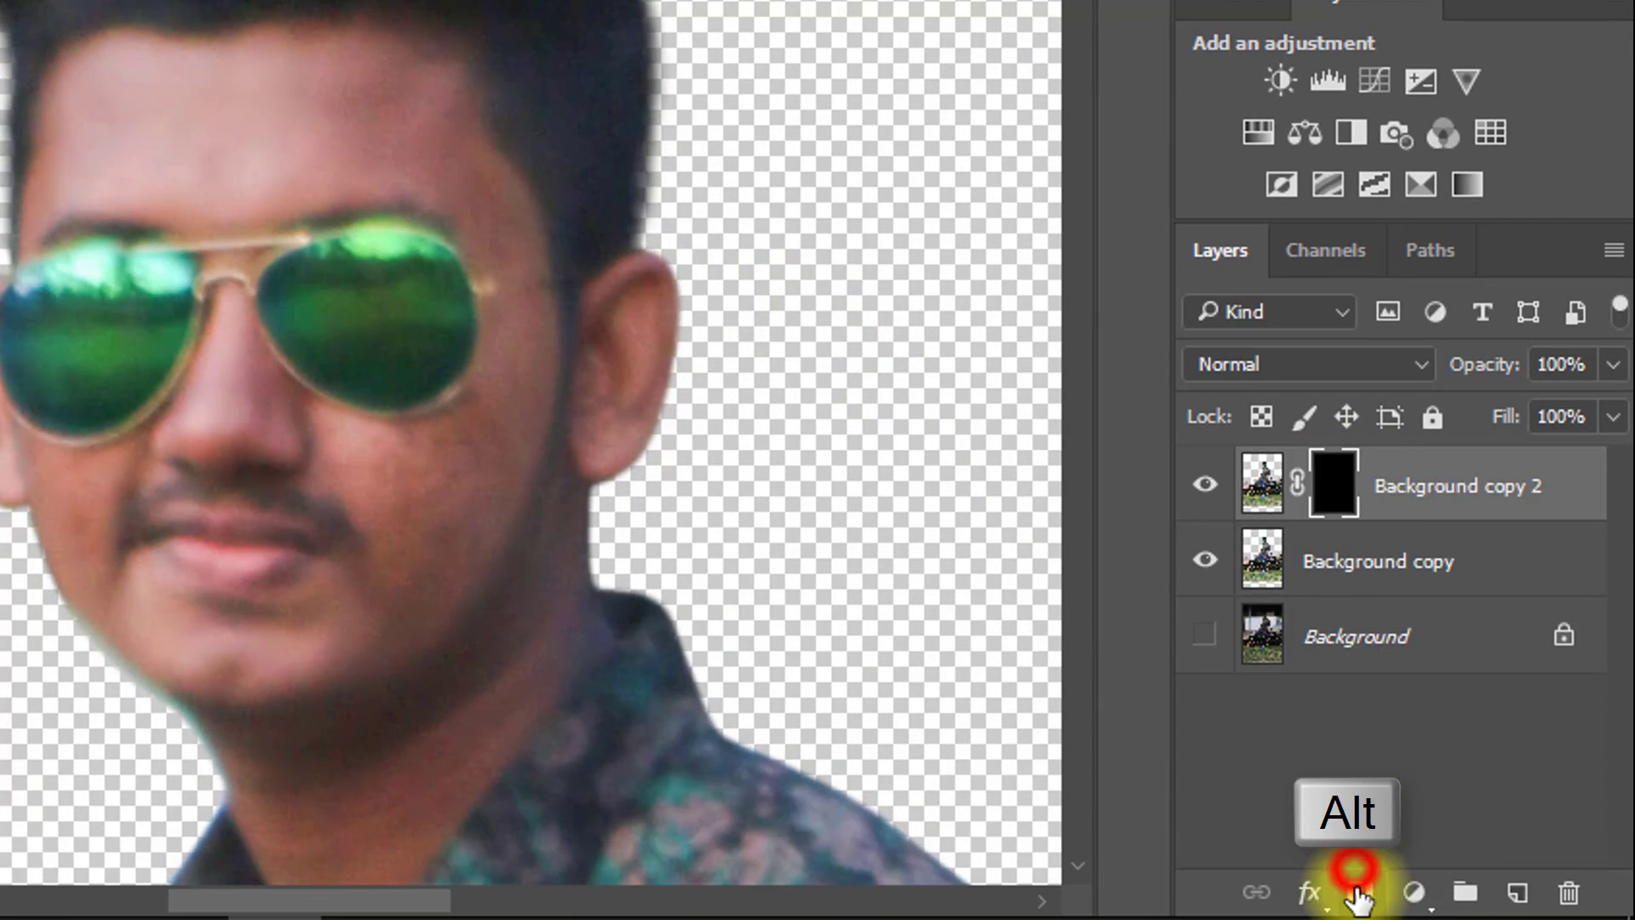
click(1339, 490)
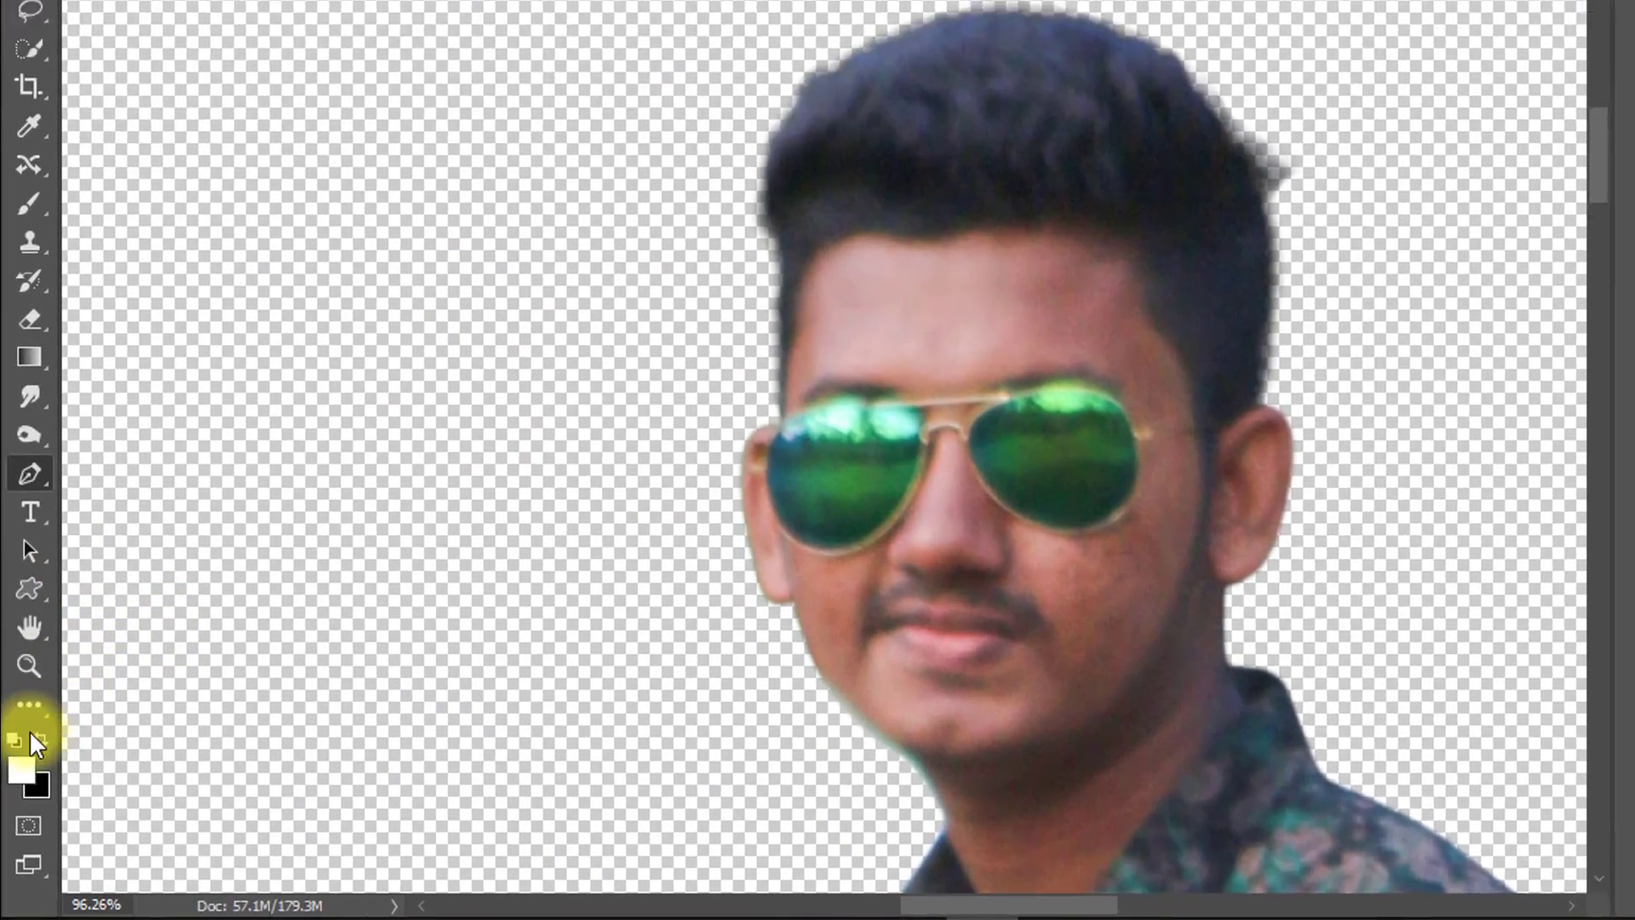
click(33, 770)
Select the Brush tool with a small soft round tip and 63% opacity for working on the layer mask
right_click(33, 63)
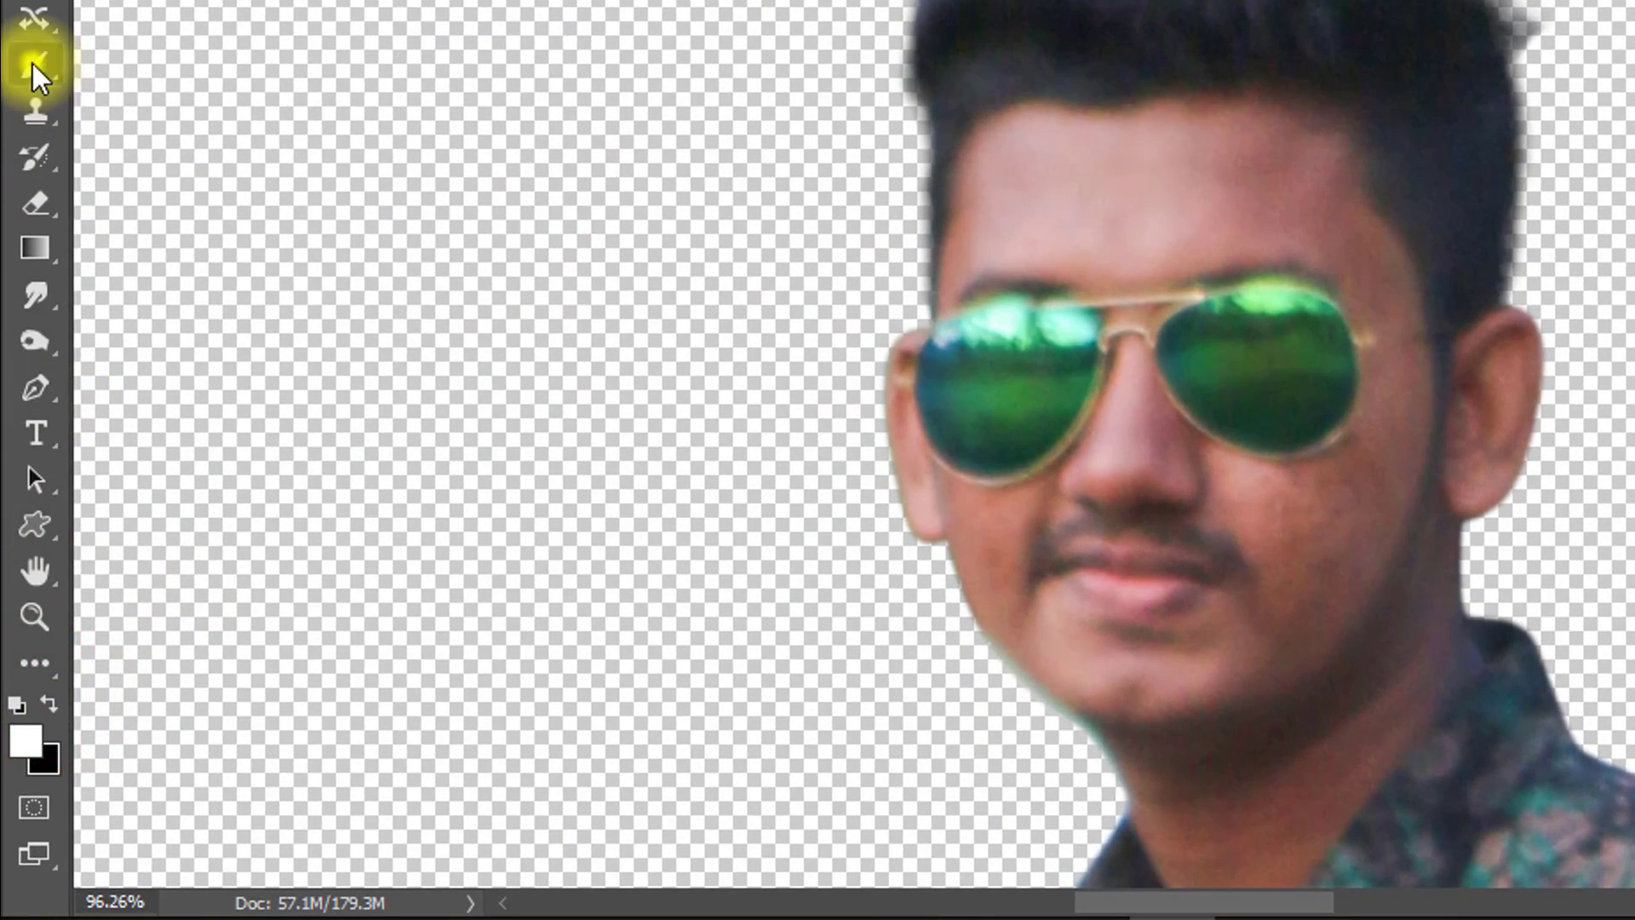
click(155, 61)
drag(1259, 237, 1461, 232)
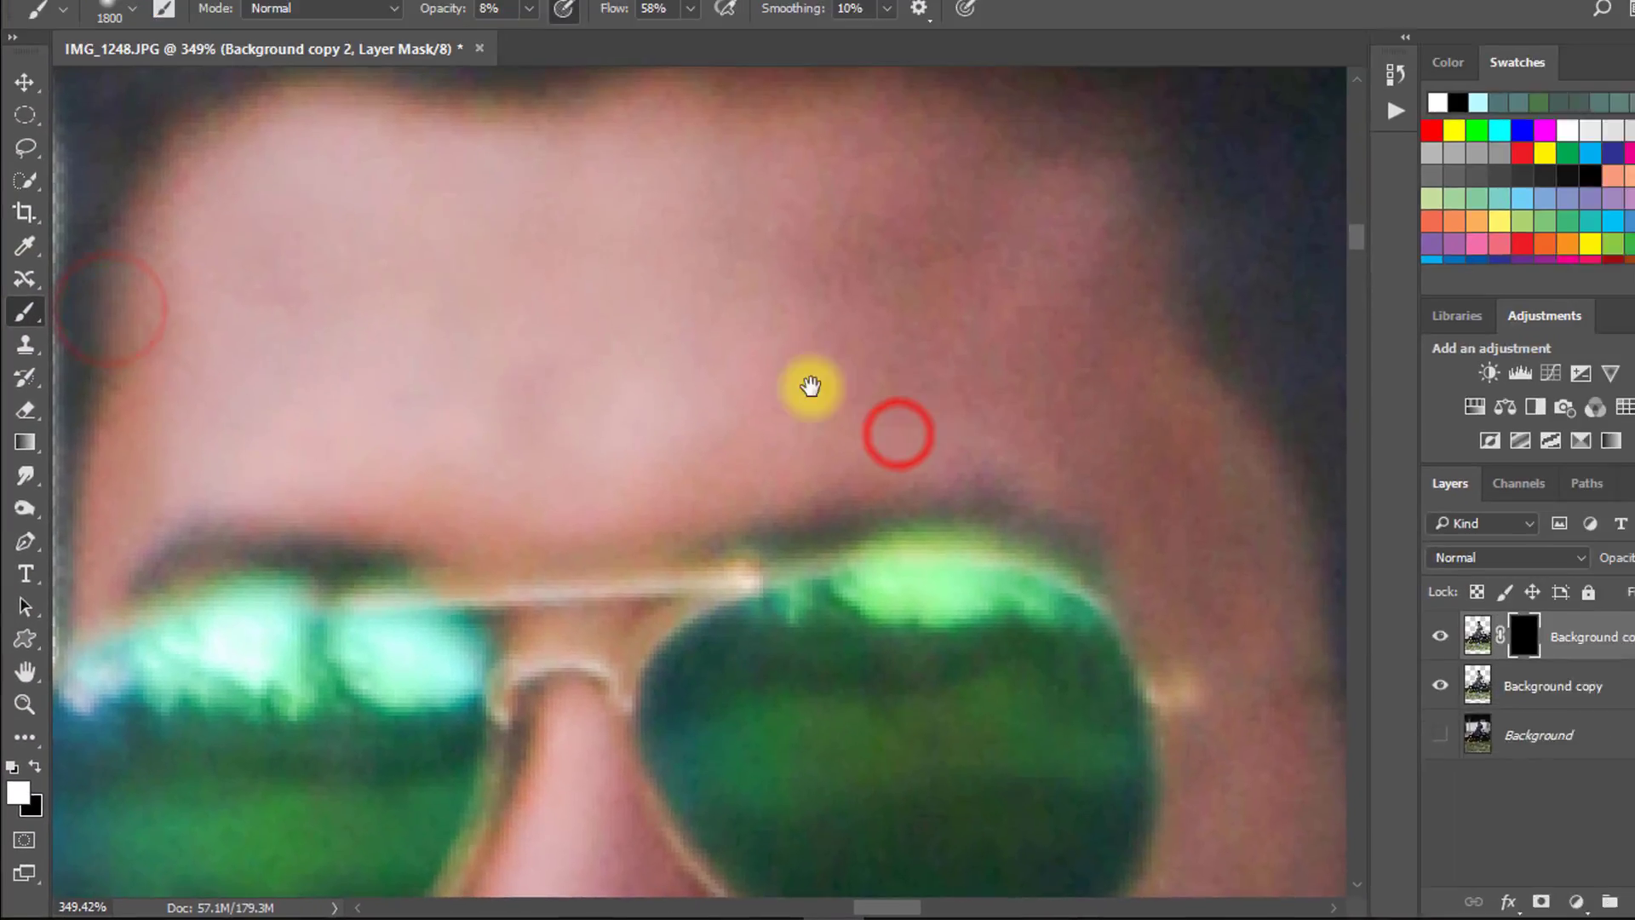
drag(741, 339, 860, 340)
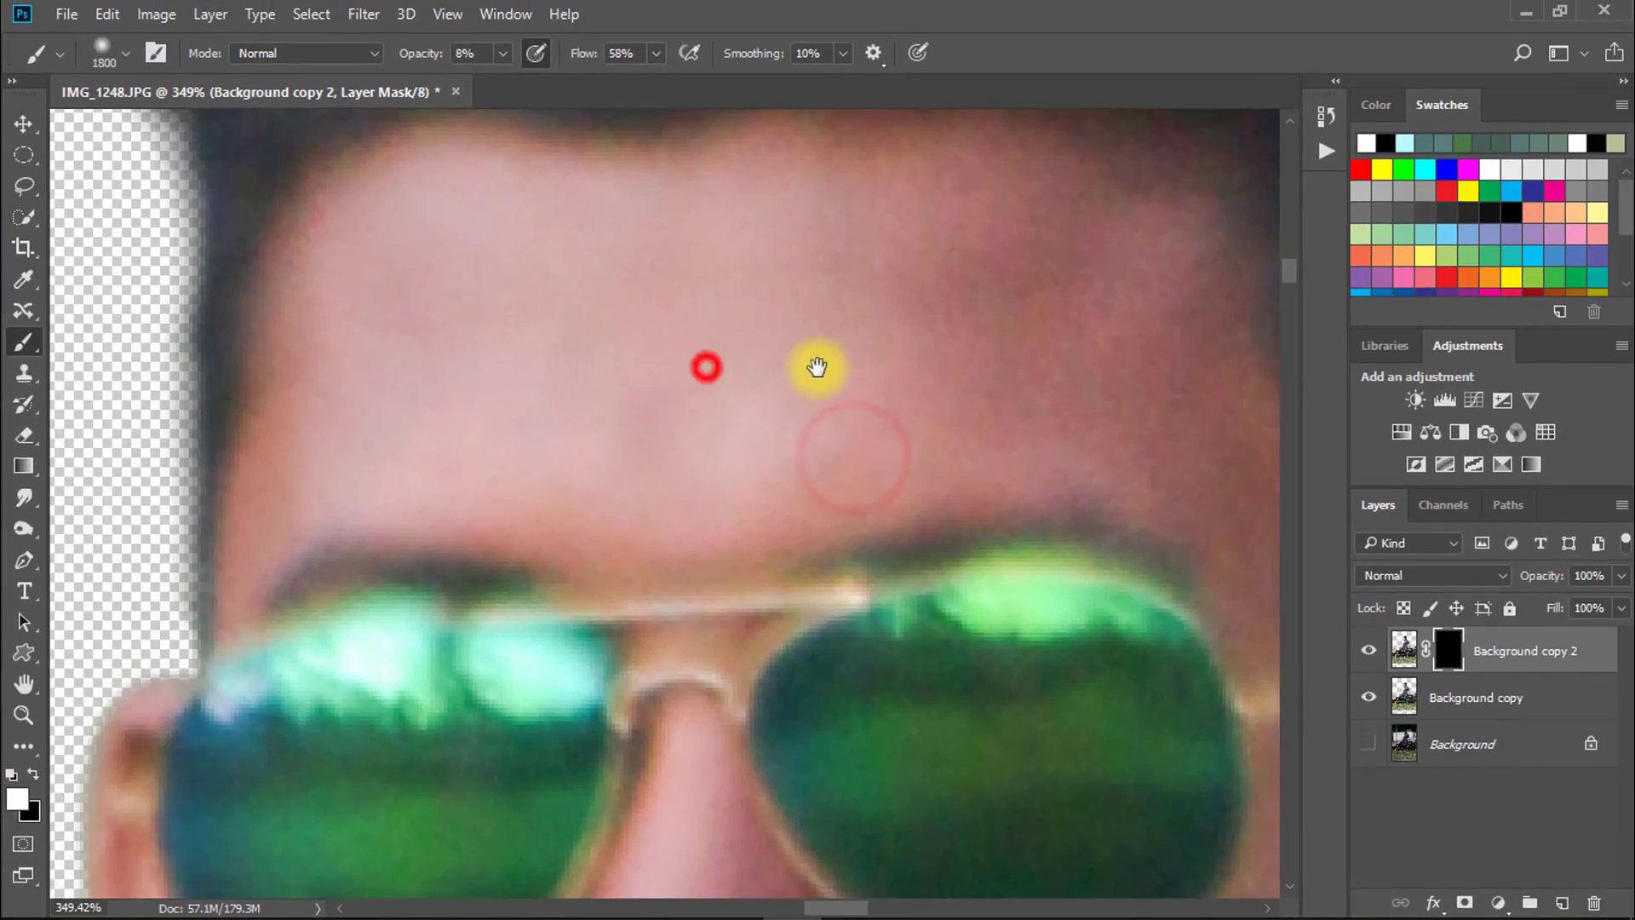
right_click(710, 349)
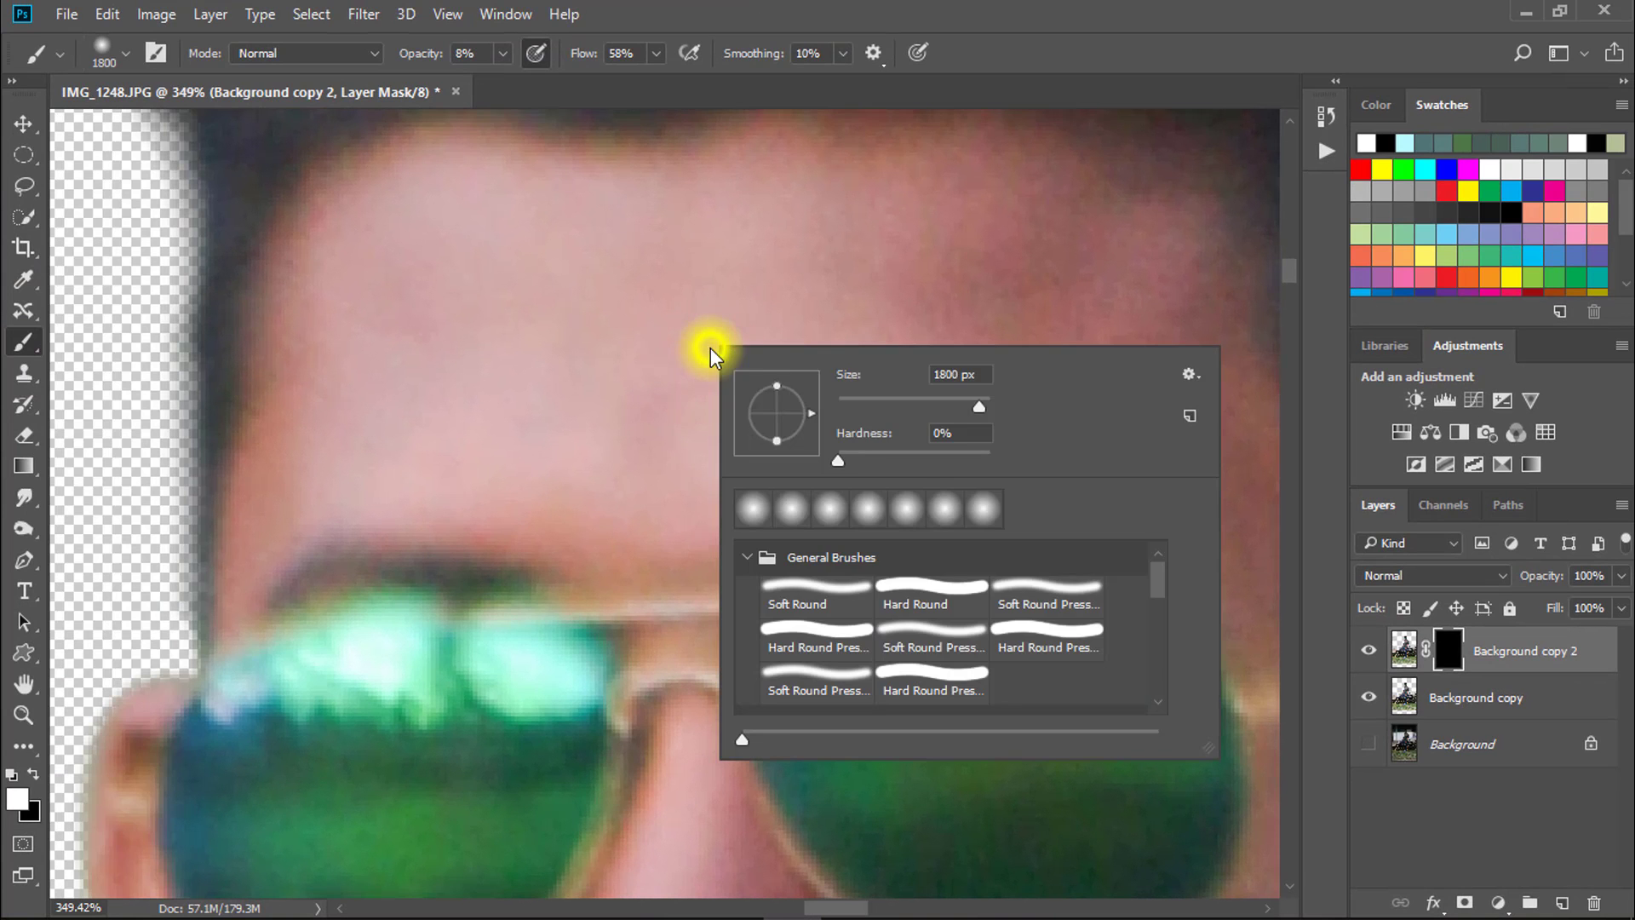
click(857, 398)
click(628, 332)
Enlarge the brush to 45 px and paint white over the upper forehead on the Background copy 2 mask
mouse_move(502, 311)
mouse_down()
mouse_move(674, 271)
mouse_move(460, 278)
mouse_up()
drag(523, 246, 690, 265)
key(bracketright)
key(bracketright)
key(bracketright)
key(bracketright)
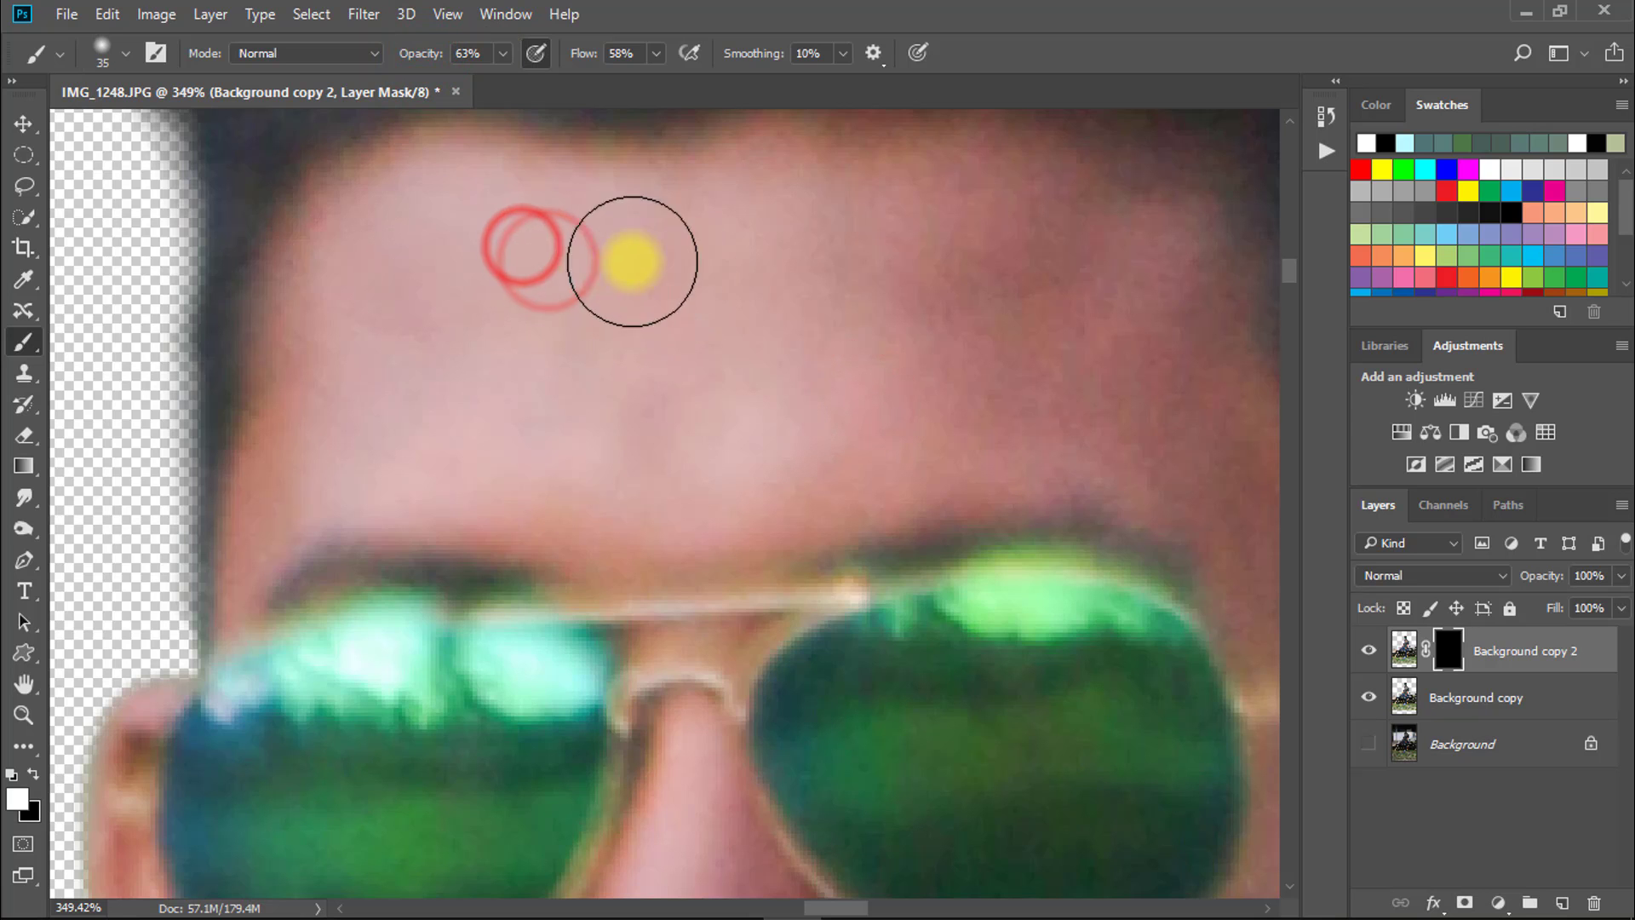
drag(571, 230, 411, 240)
drag(479, 223, 576, 190)
drag(470, 304, 534, 309)
drag(773, 234, 941, 249)
drag(960, 303, 937, 313)
drag(897, 387, 945, 366)
drag(1193, 372, 994, 332)
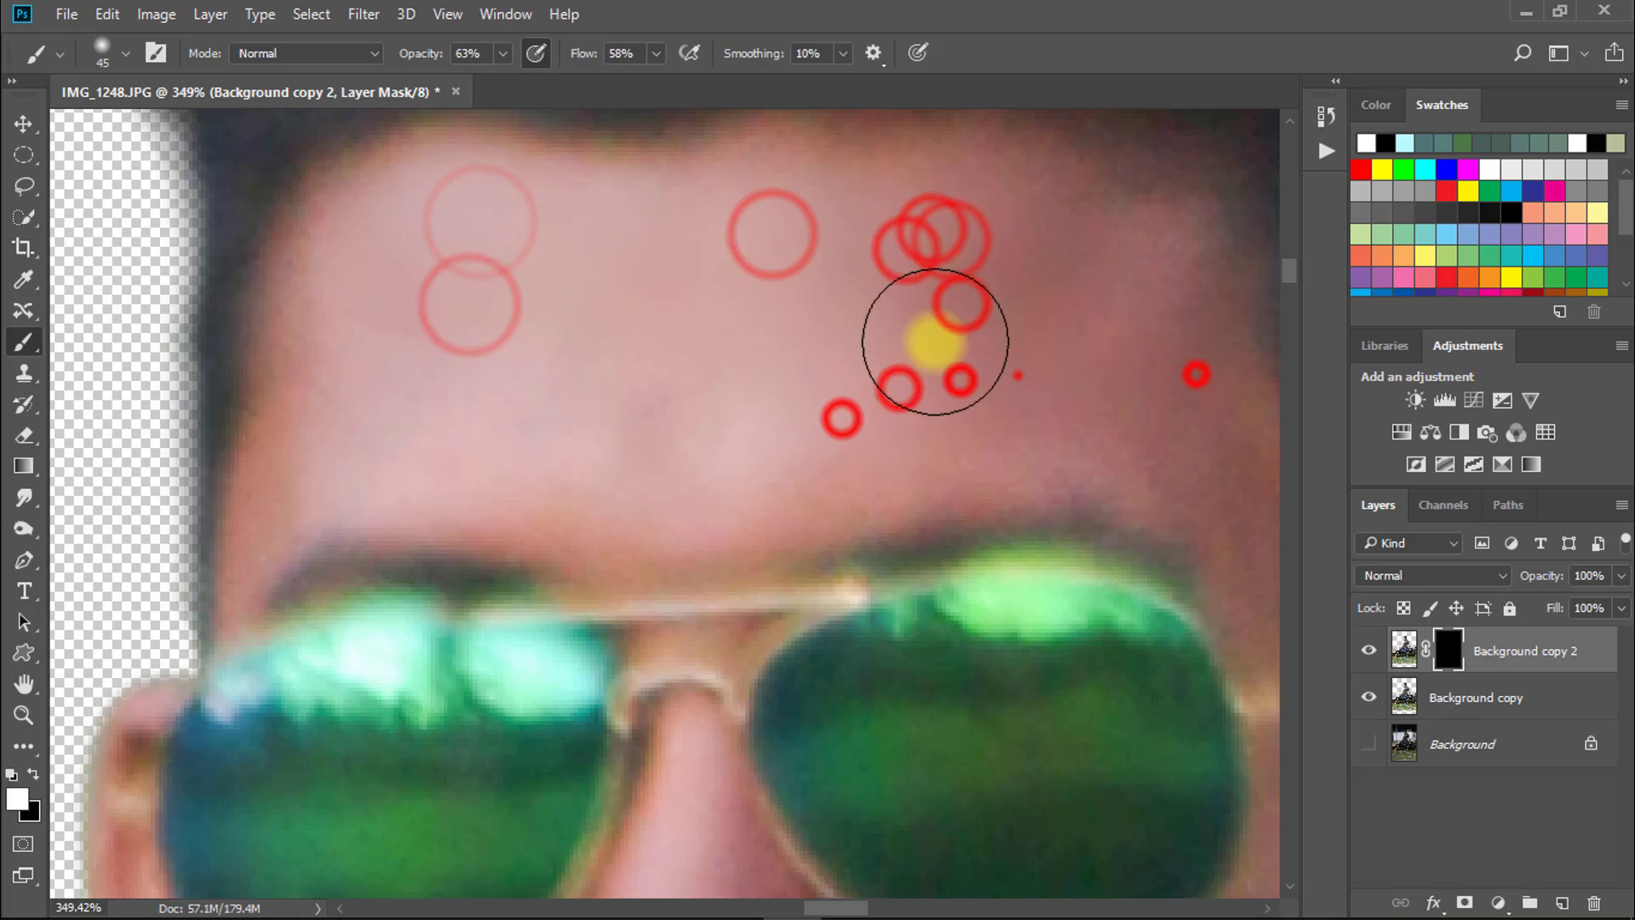
Paint the mask white across the lower forehead, above the eyebrows and at the temples
drag(801, 323, 860, 316)
mouse_move(781, 281)
mouse_down()
mouse_move(1009, 372)
mouse_move(868, 426)
mouse_up()
drag(788, 462, 841, 439)
drag(427, 391, 392, 426)
drag(313, 534, 362, 477)
drag(514, 284, 596, 283)
drag(1085, 394, 582, 309)
Paint the mask white over the cheek, upper lip, jawline and chin to reveal the smoothed skin
alt+click(666, 325)
drag(474, 372, 502, 379)
mouse_move(221, 406)
mouse_down()
mouse_move(247, 413)
mouse_move(213, 388)
mouse_up()
drag(576, 379, 513, 323)
mouse_move(781, 336)
mouse_down()
mouse_move(759, 343)
mouse_move(861, 613)
mouse_up()
mouse_move(902, 442)
mouse_down()
mouse_move(807, 303)
mouse_move(766, 162)
mouse_up()
drag(687, 633, 663, 687)
drag(440, 682, 522, 717)
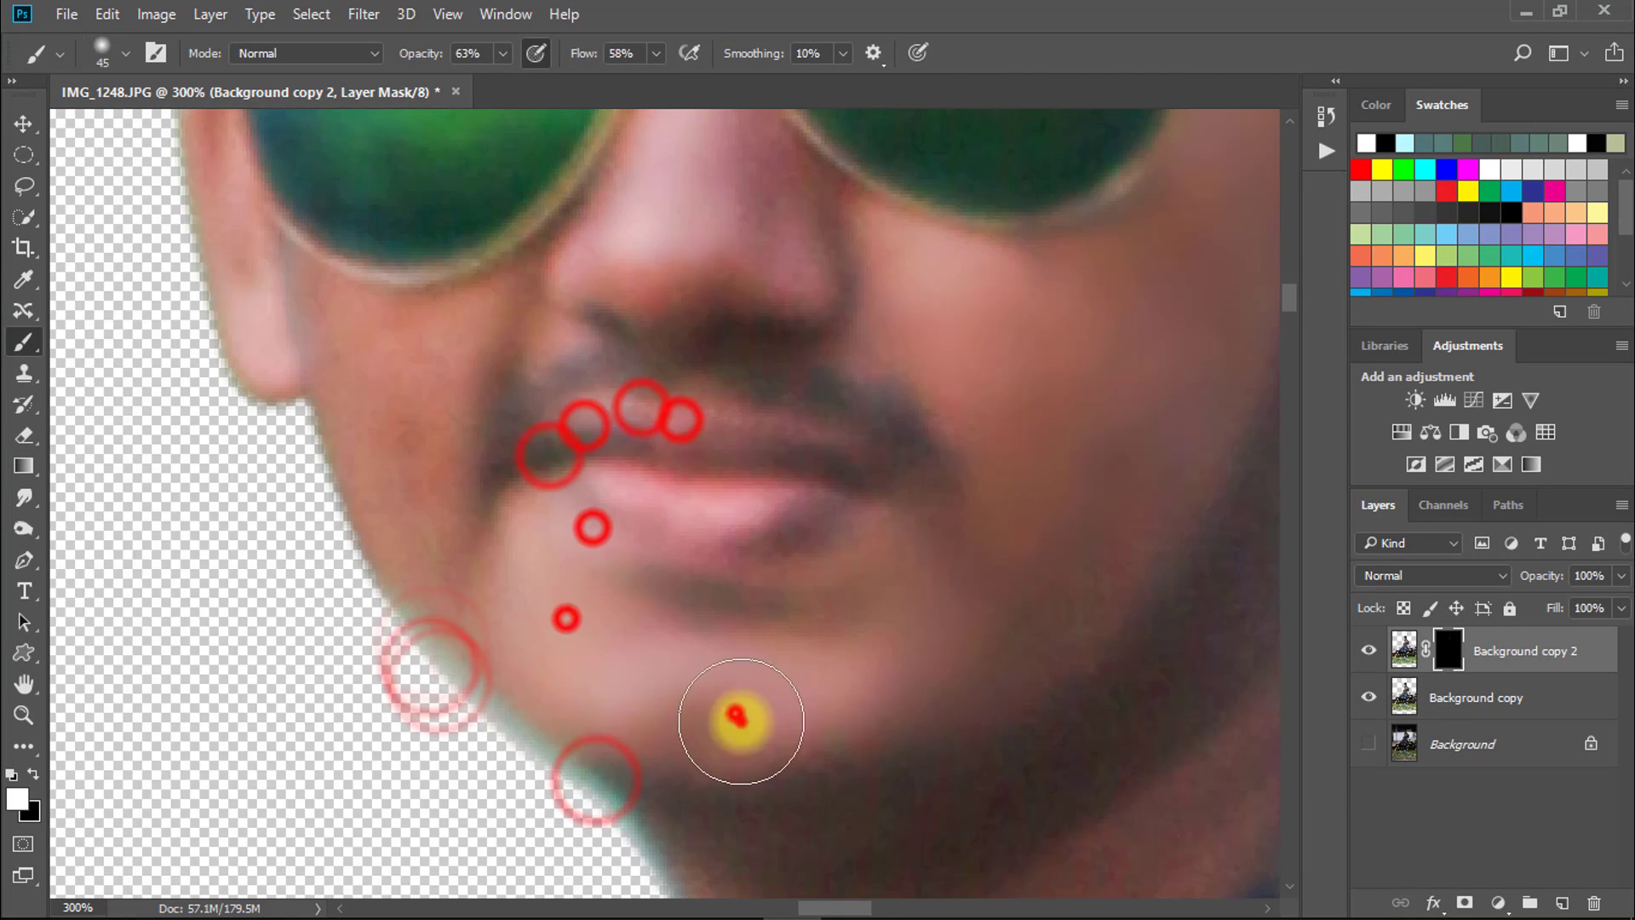
scroll(741, 716, up, 3)
click(832, 672)
click(957, 683)
Paint the mask white on the earlobe and the cheek below the left sunglass lens with a 25 px brush
drag(749, 627, 1042, 683)
drag(836, 616, 844, 745)
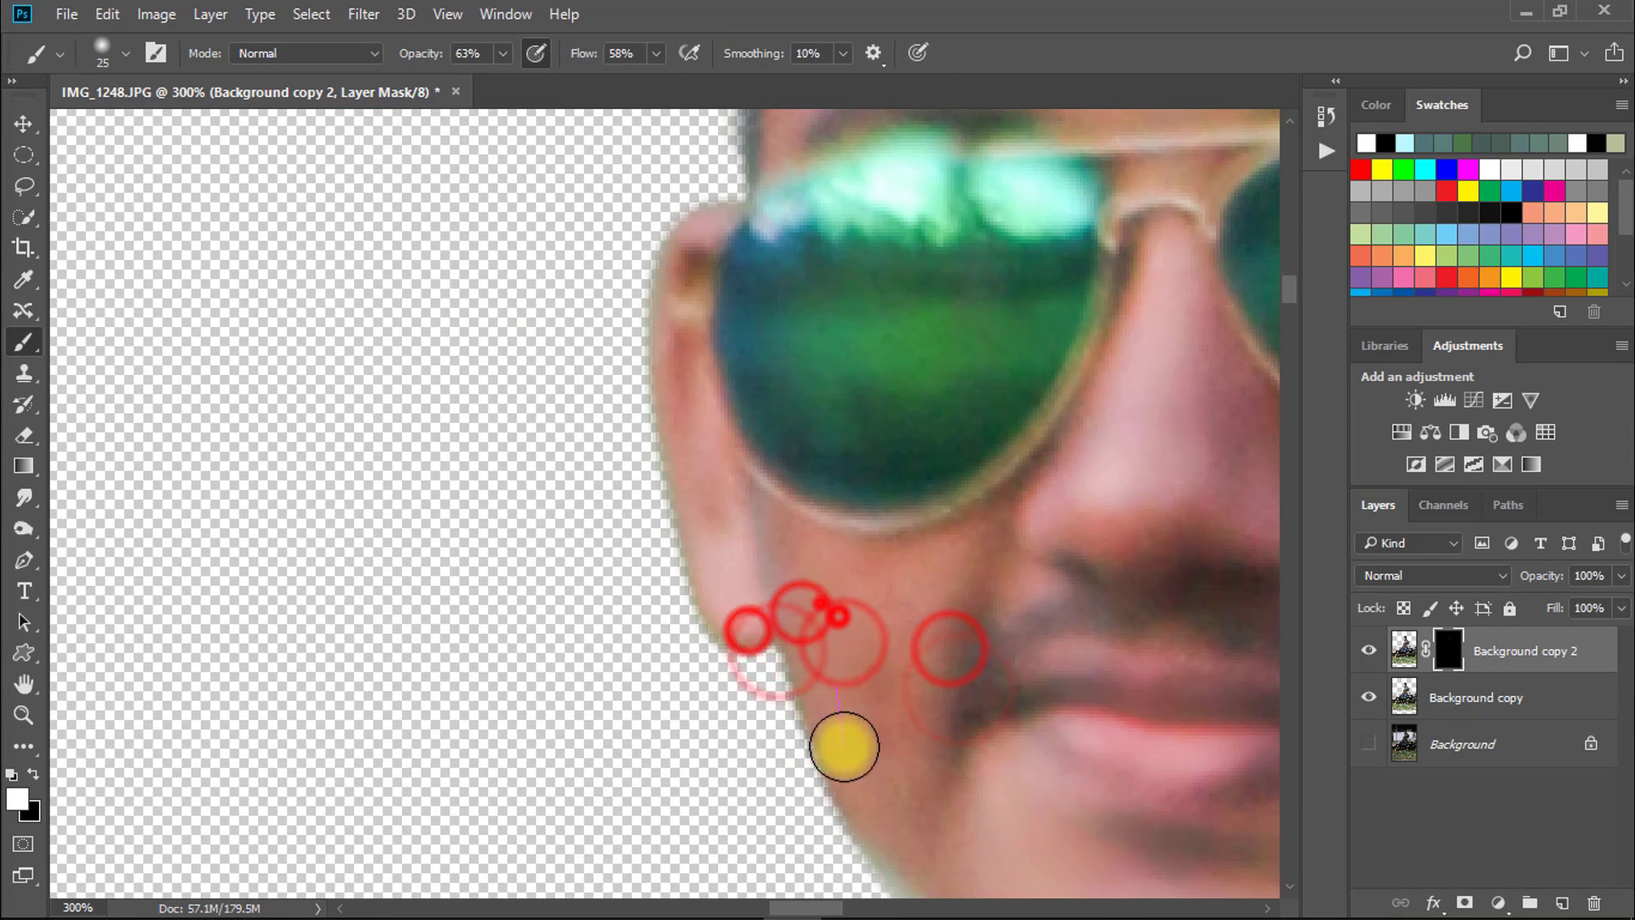
click(855, 730)
click(902, 847)
click(878, 672)
click(942, 543)
click(897, 581)
Paint the mask white along the nose and the skin just below the right sunglass lens
drag(1212, 341, 1219, 456)
drag(1153, 540, 1088, 533)
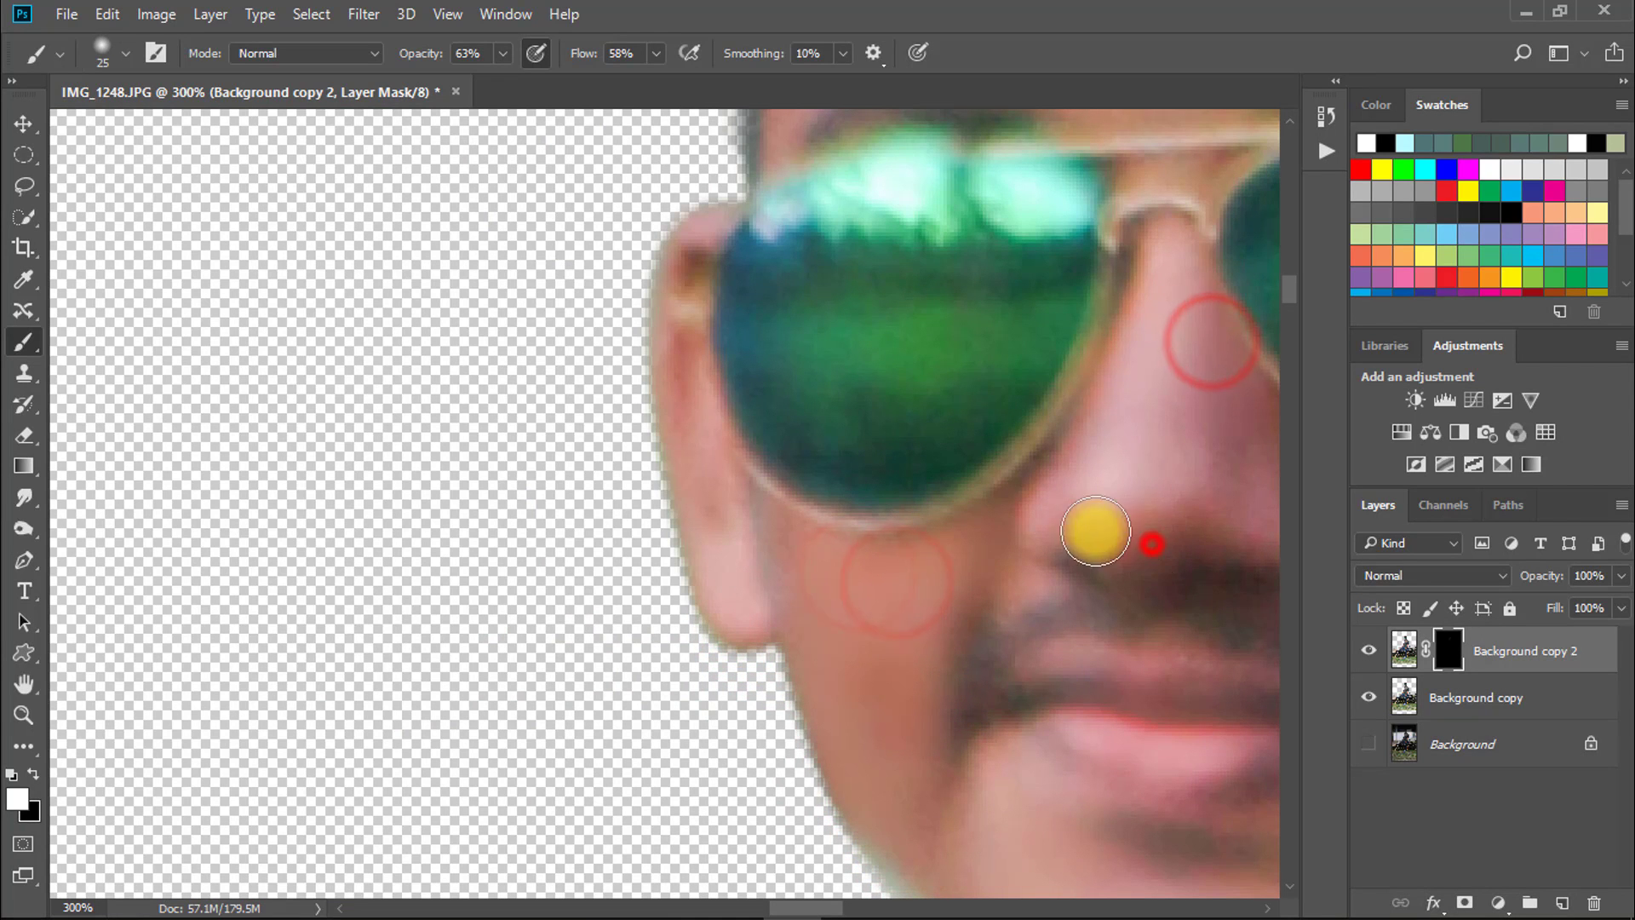
click(1084, 529)
mouse_move(1212, 310)
mouse_down()
mouse_move(1193, 376)
mouse_move(795, 566)
mouse_up()
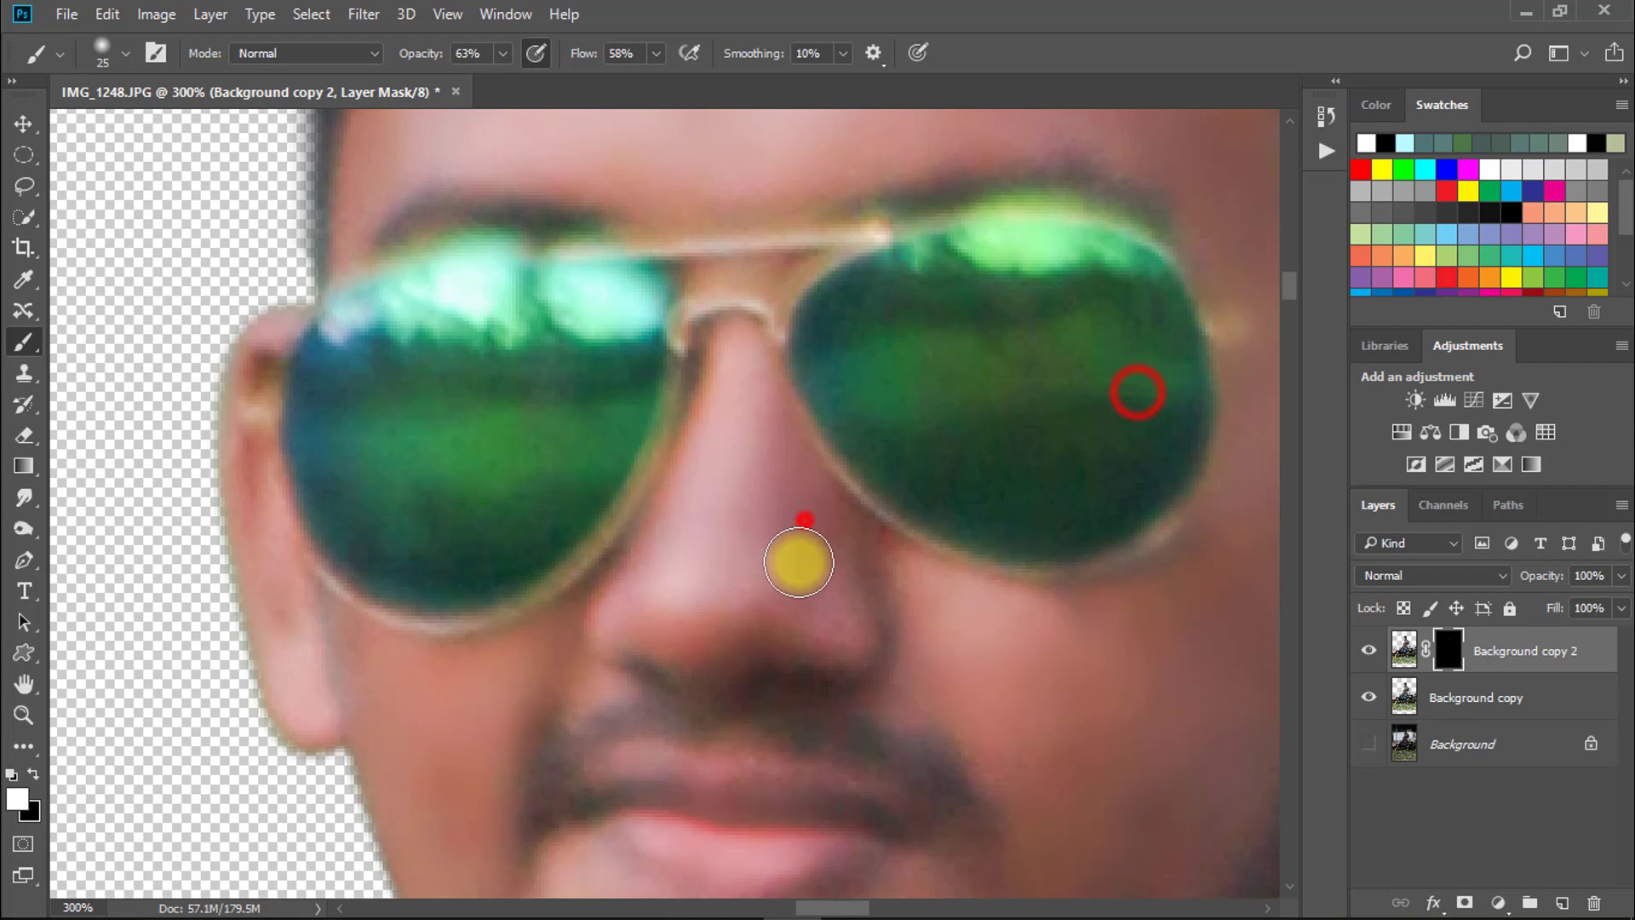
click(795, 511)
click(877, 536)
click(943, 596)
Merge the Background copy 2 and Background copy layers into one layer
key(ctrl+0)
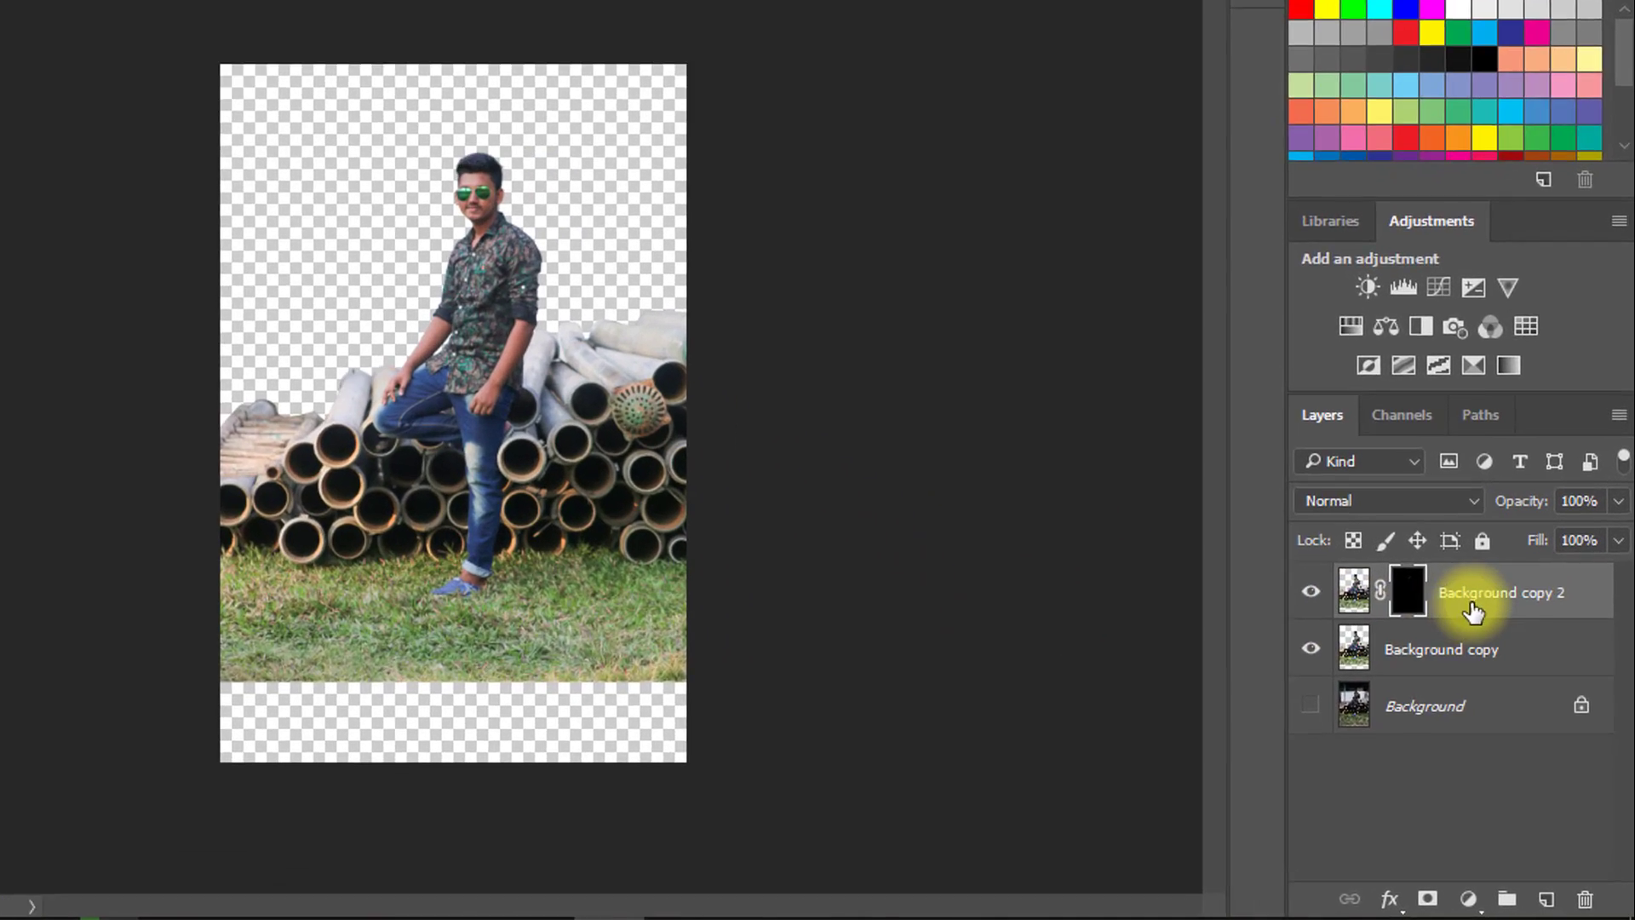
click(1499, 657)
shift+click(1495, 700)
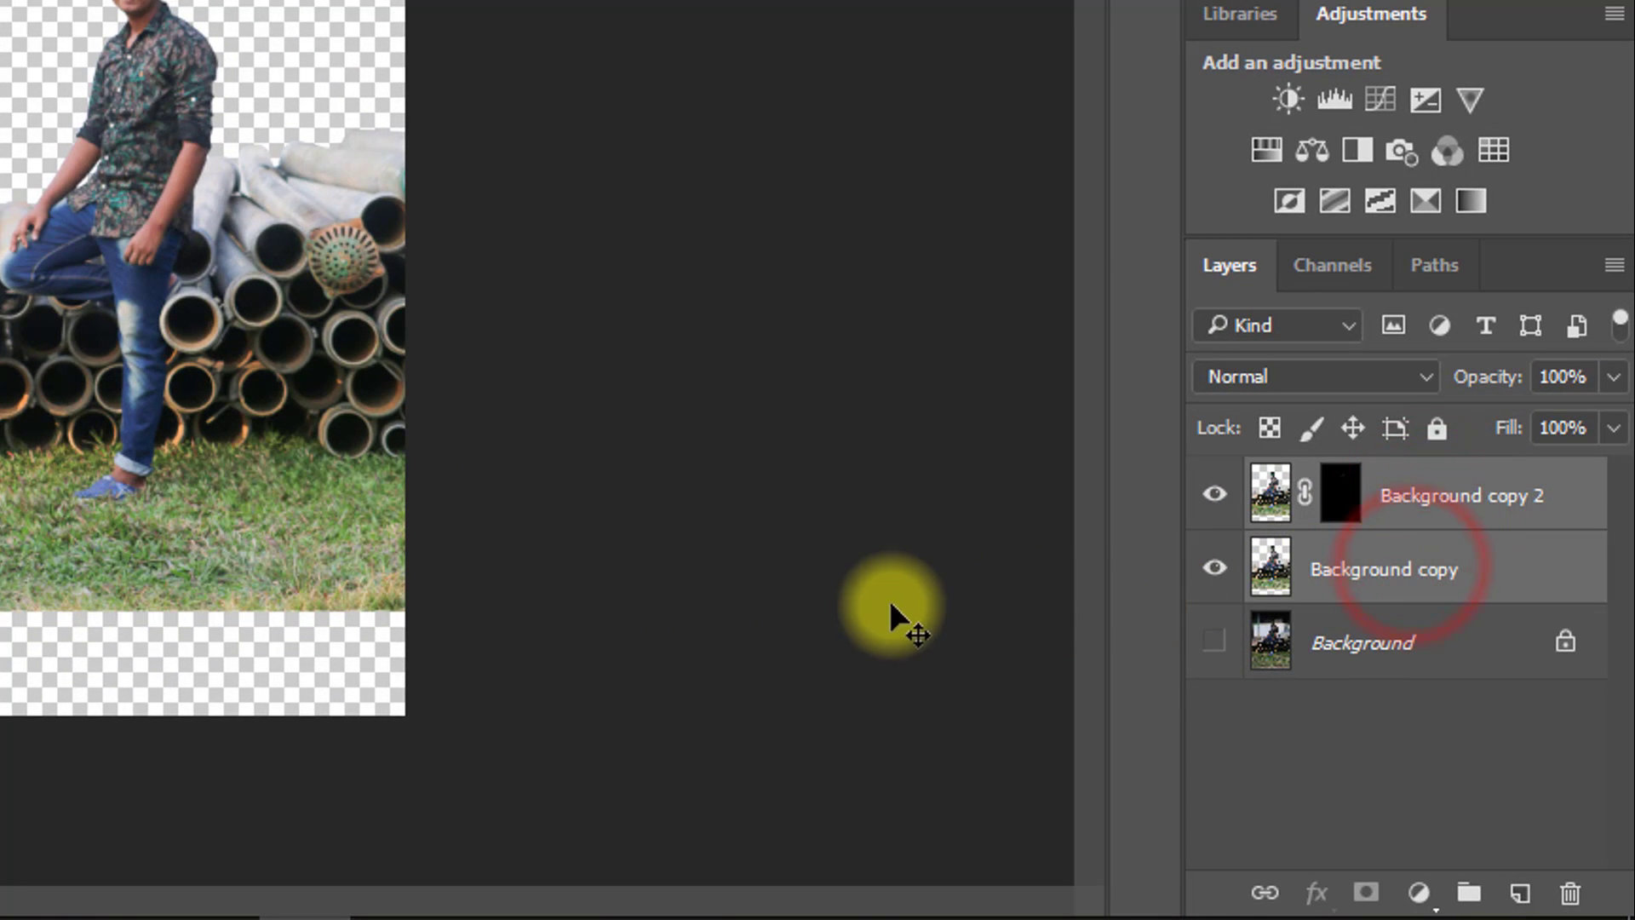
drag(59, 43, 230, 197)
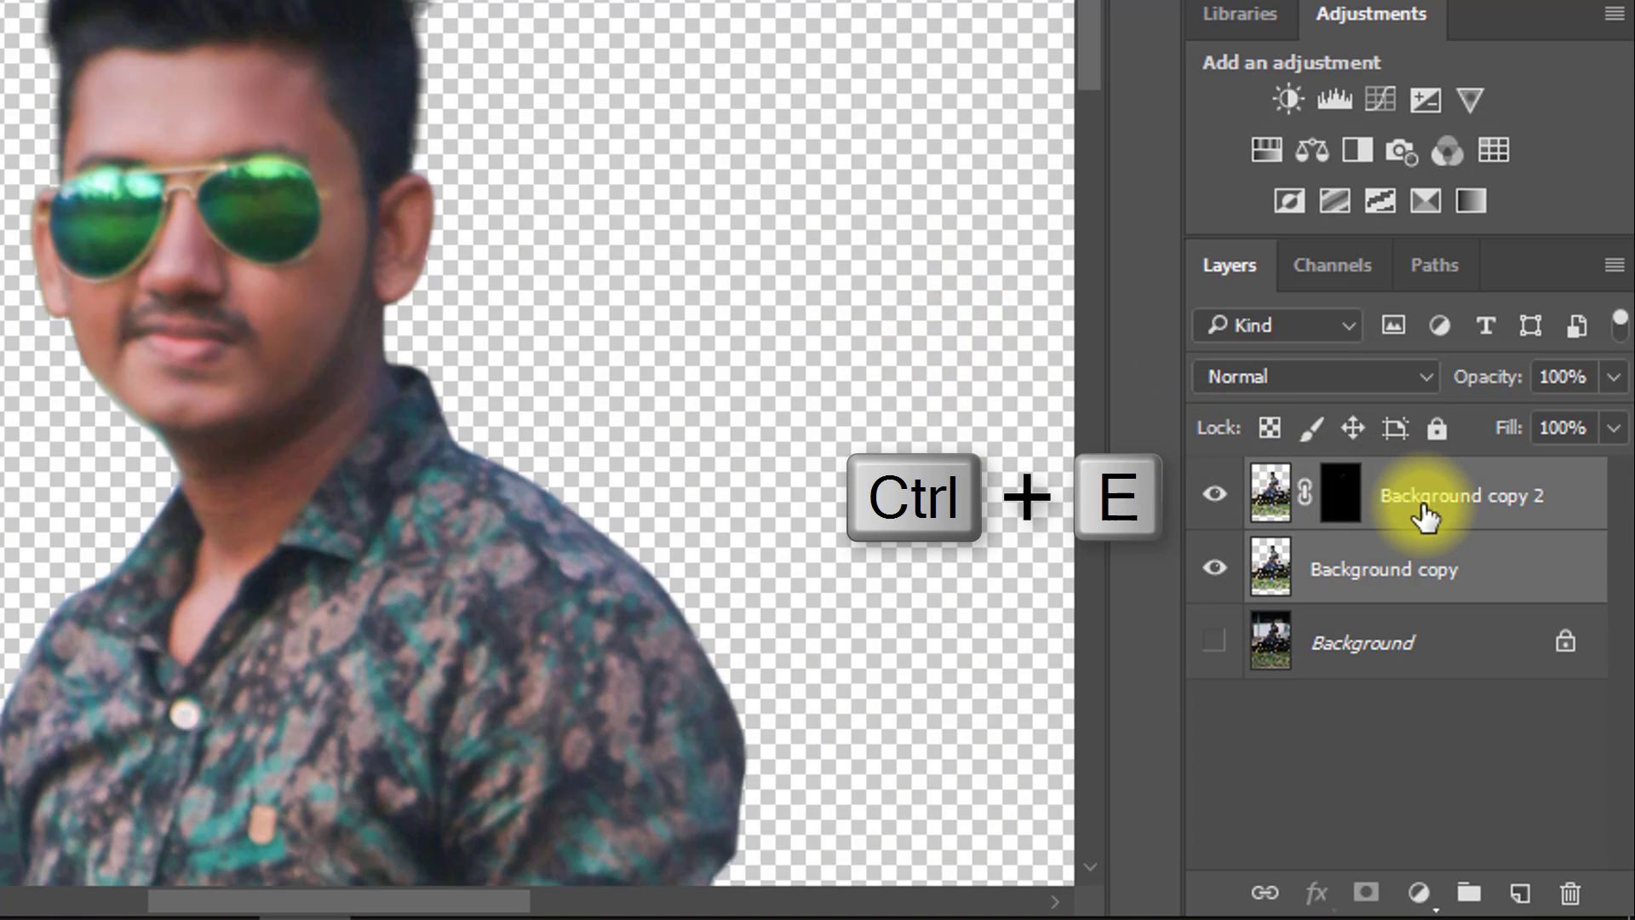
key(ctrl+e)
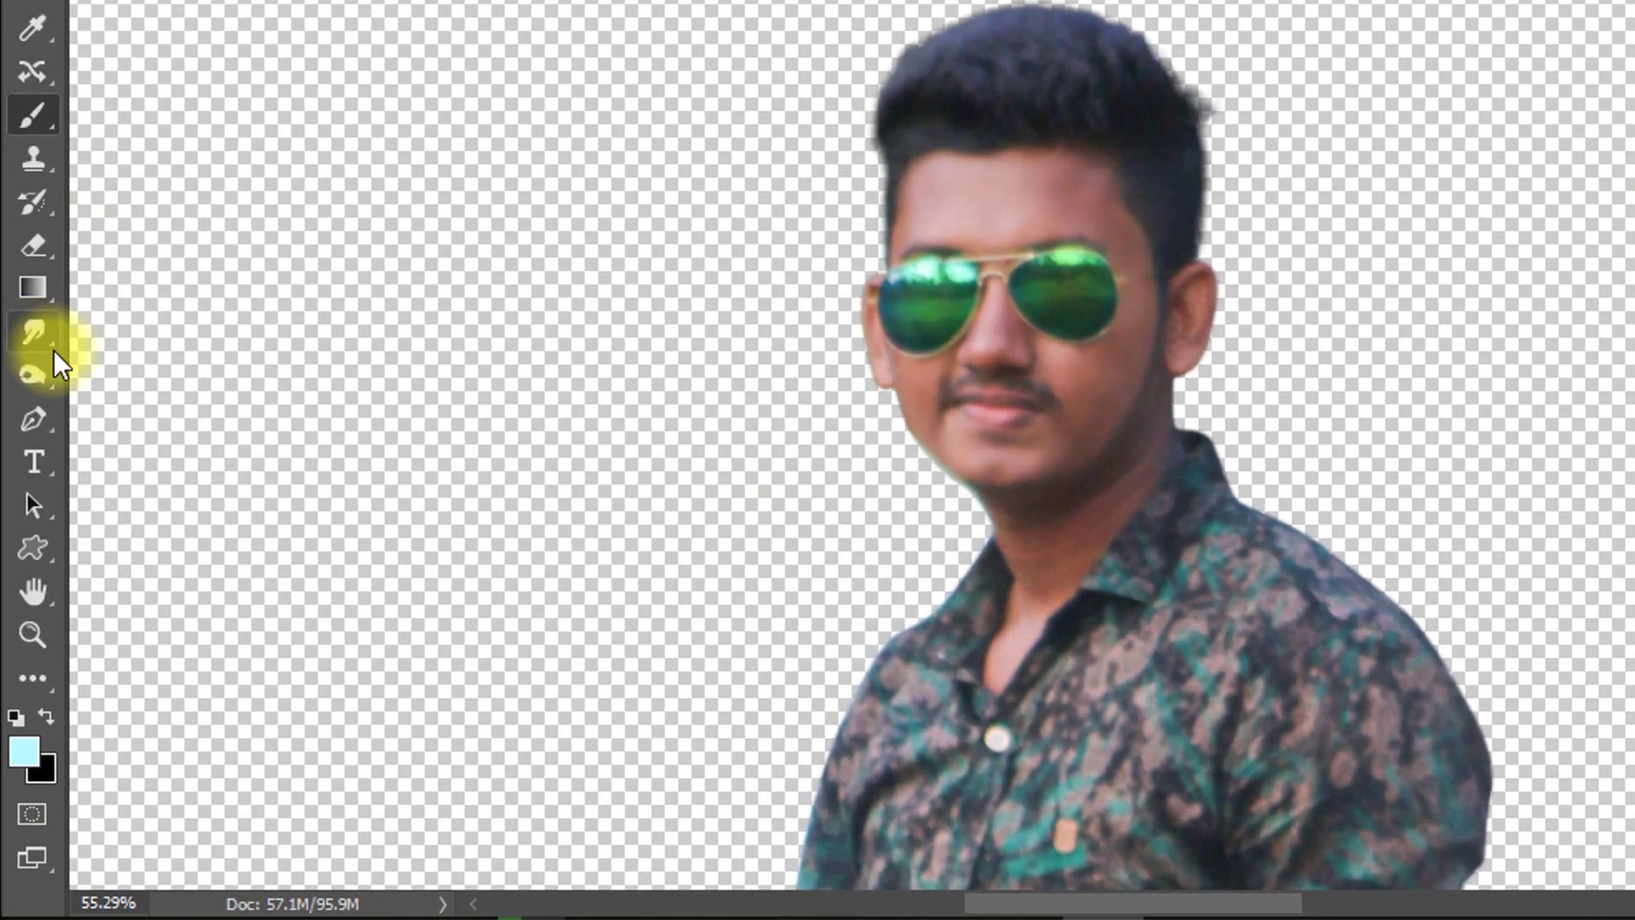
Set up the Smudge tool with the hair - thin1 - dierat brush at a size of 25 px
right_click(53, 351)
click(146, 390)
right_click(876, 284)
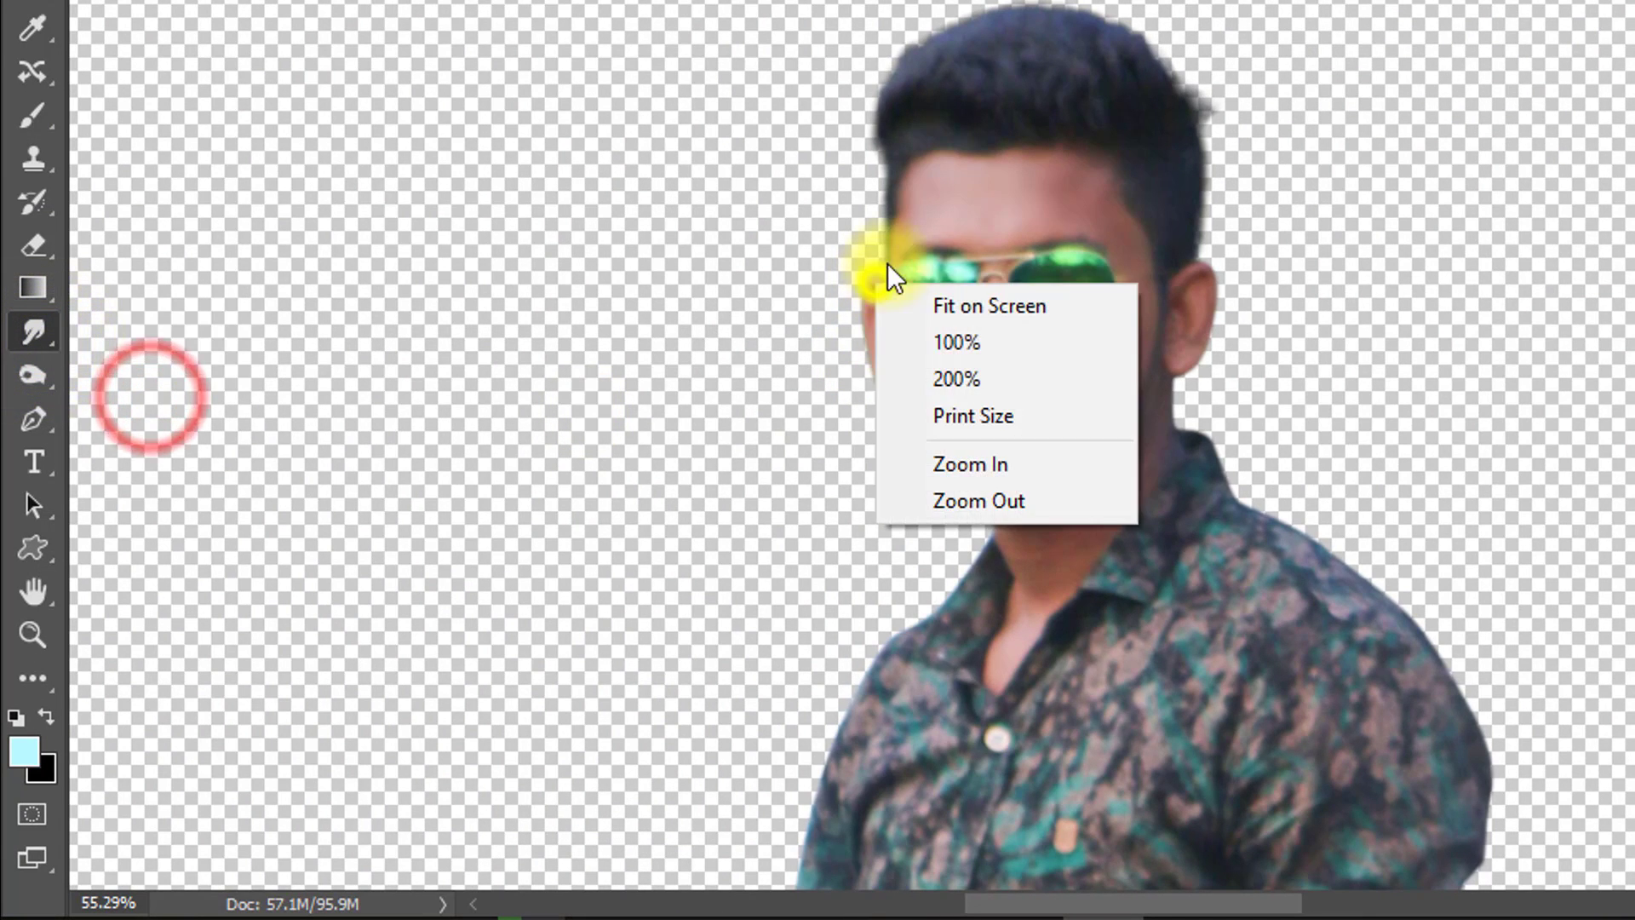
right_click(889, 187)
scroll(1040, 639, down, 6)
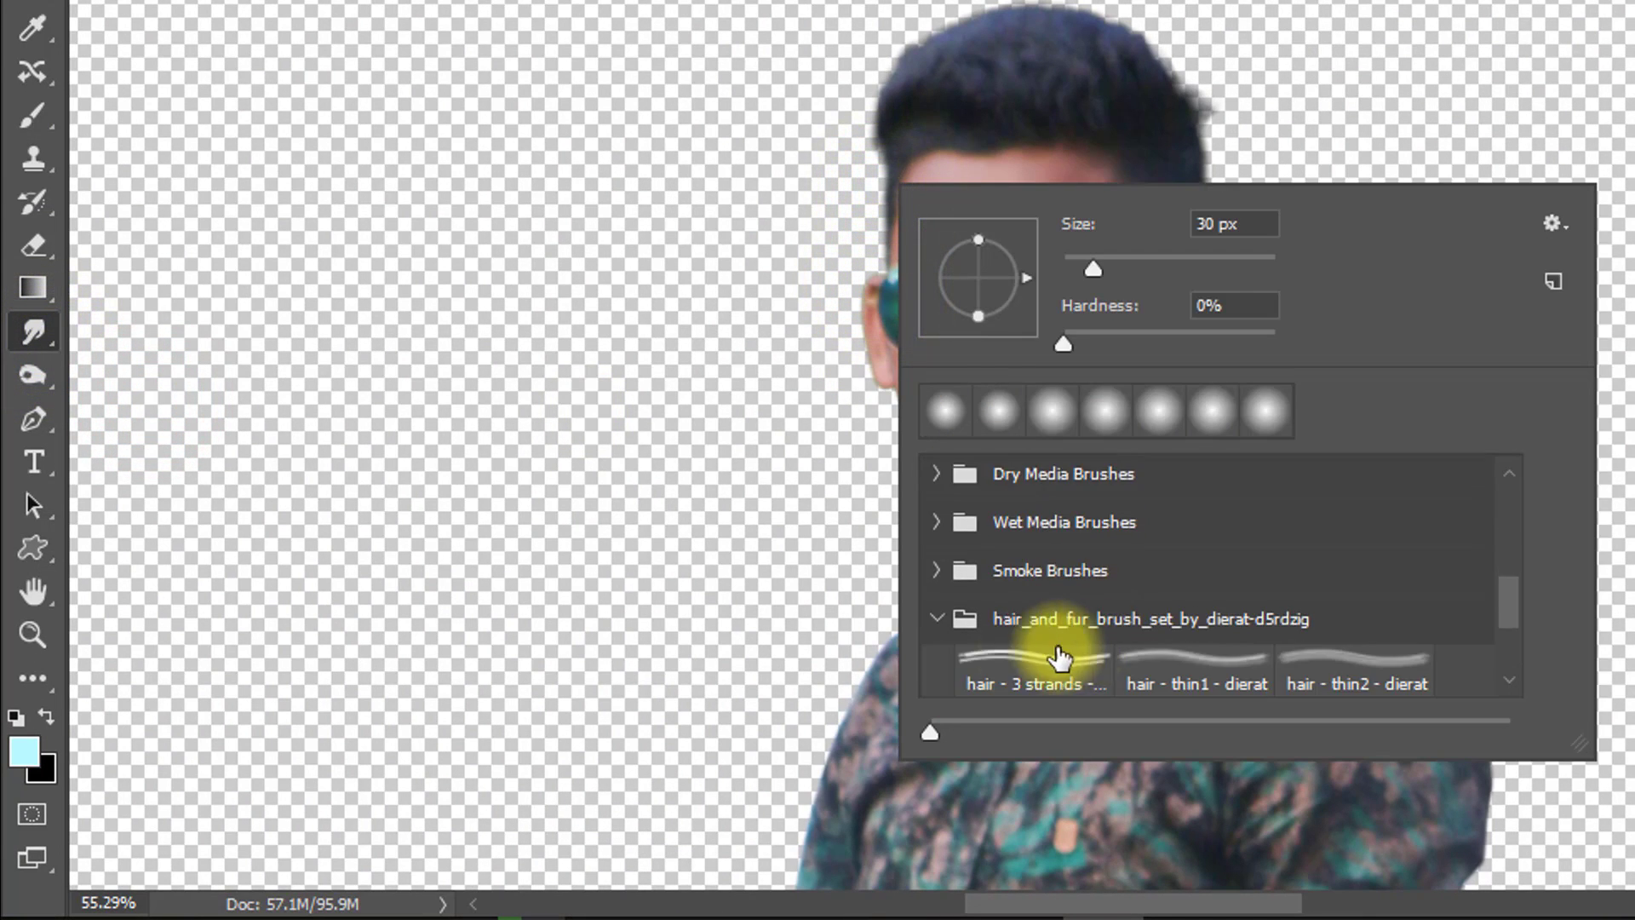
scroll(1077, 614, down, 2)
click(1142, 533)
click(1309, 10)
mouse_move(963, 8)
mouse_down()
mouse_move(1048, 13)
mouse_move(1070, 54)
mouse_up()
drag(391, 29, 480, 47)
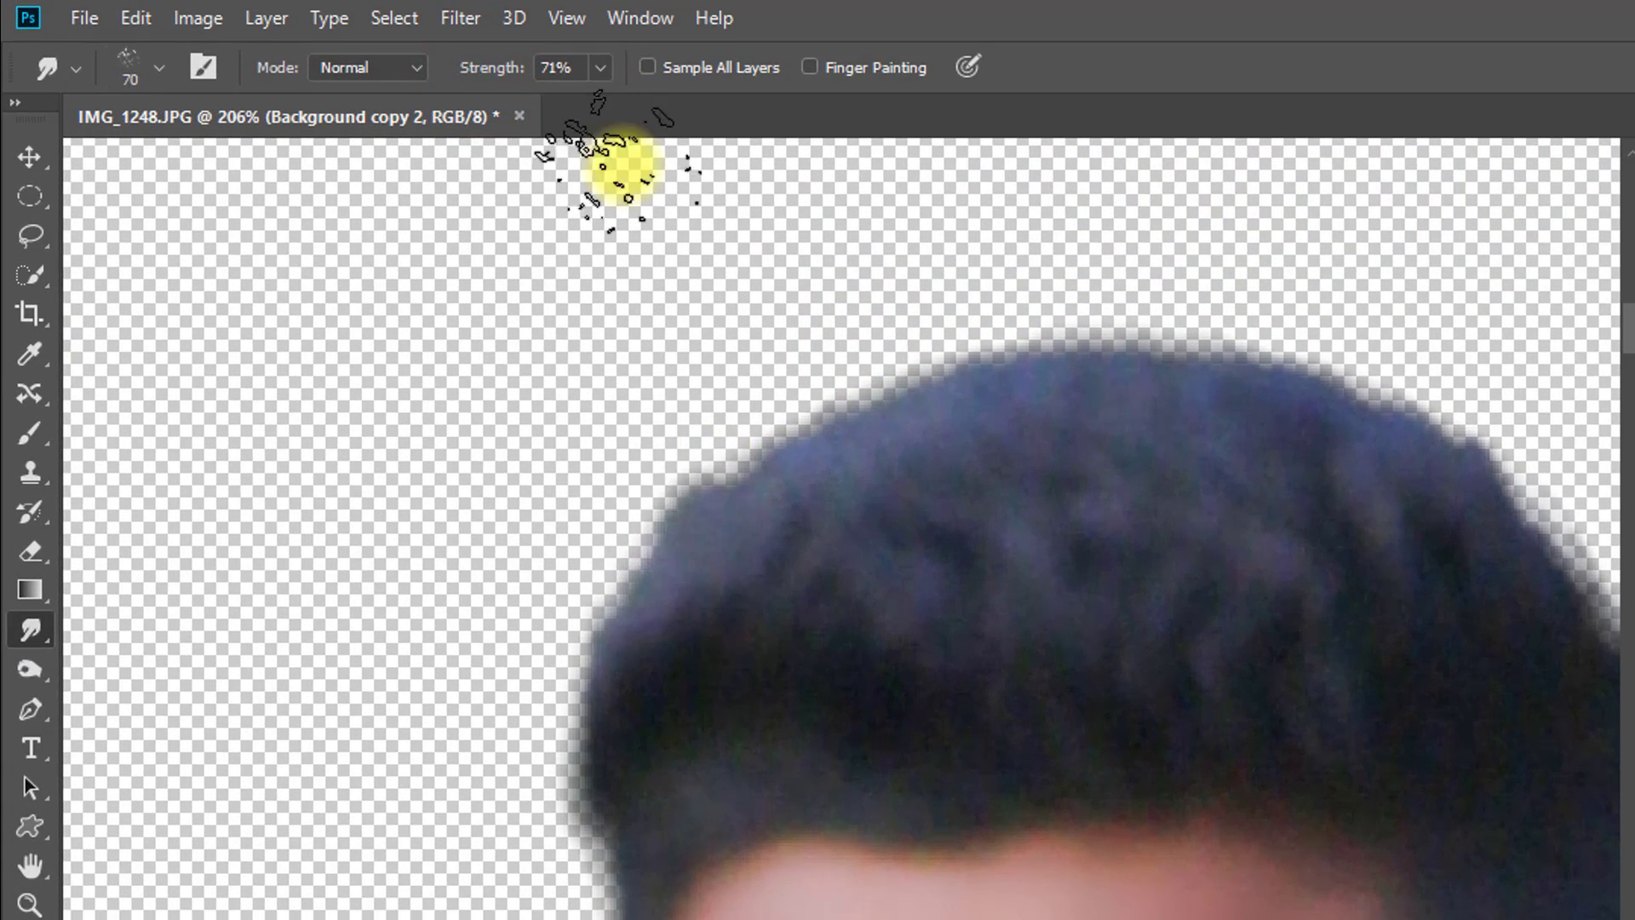
right_click(730, 321)
click(912, 391)
Smudge strands outward from the upper-left edge of the man's hair at 71% strength
click(661, 542)
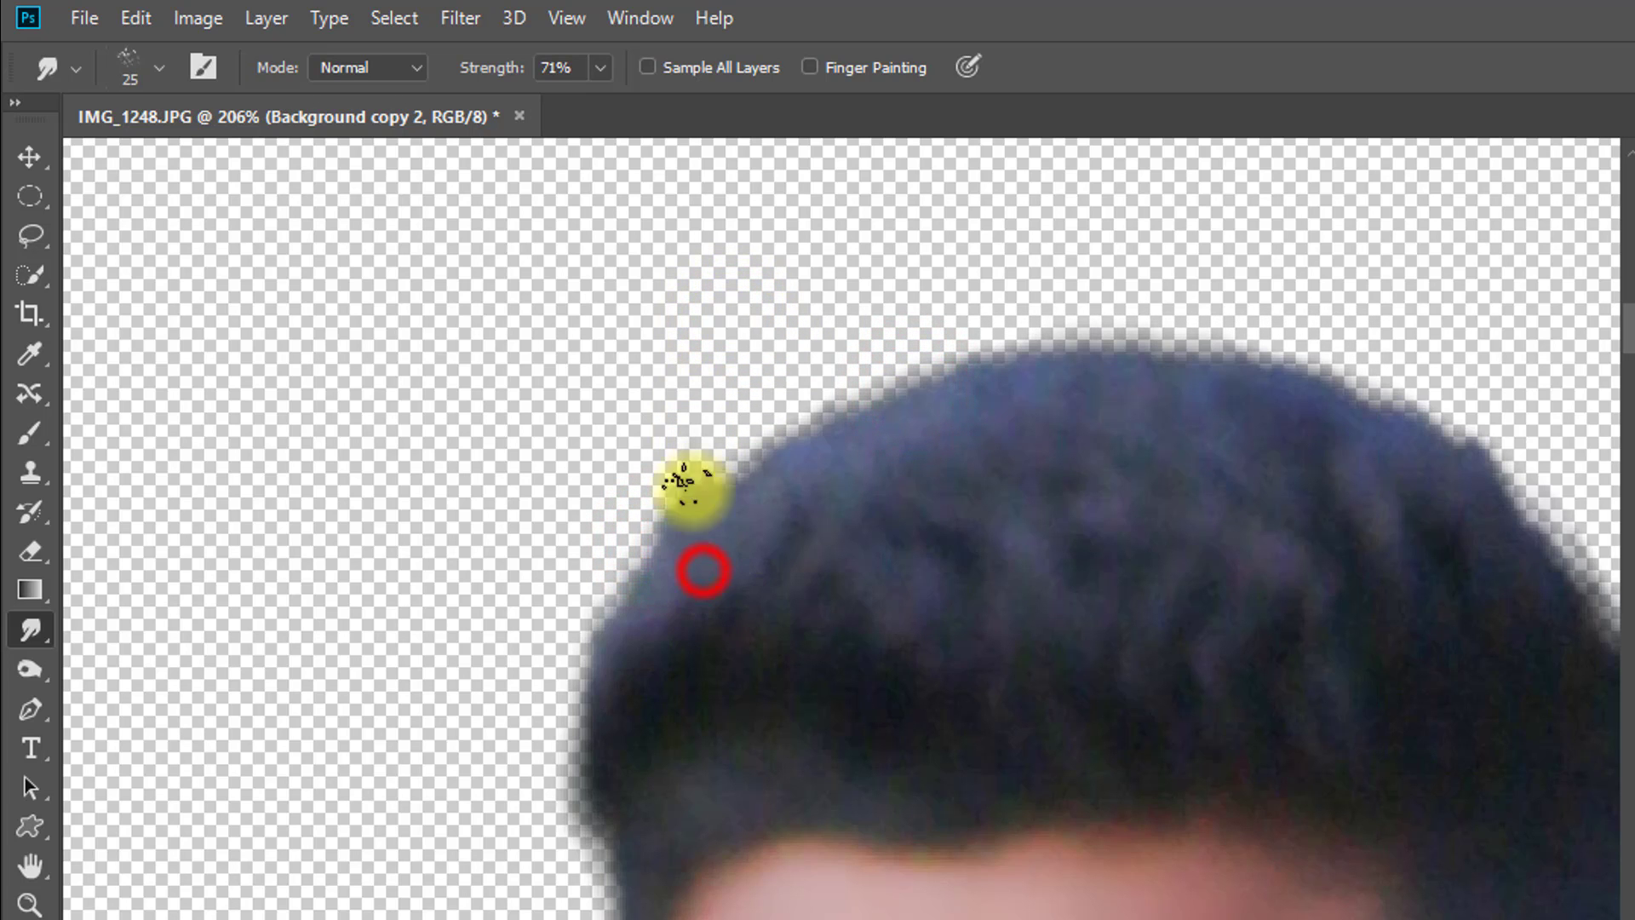
mouse_move(672, 606)
mouse_down()
mouse_move(661, 531)
mouse_move(691, 494)
mouse_move(646, 431)
mouse_up()
drag(718, 529, 734, 498)
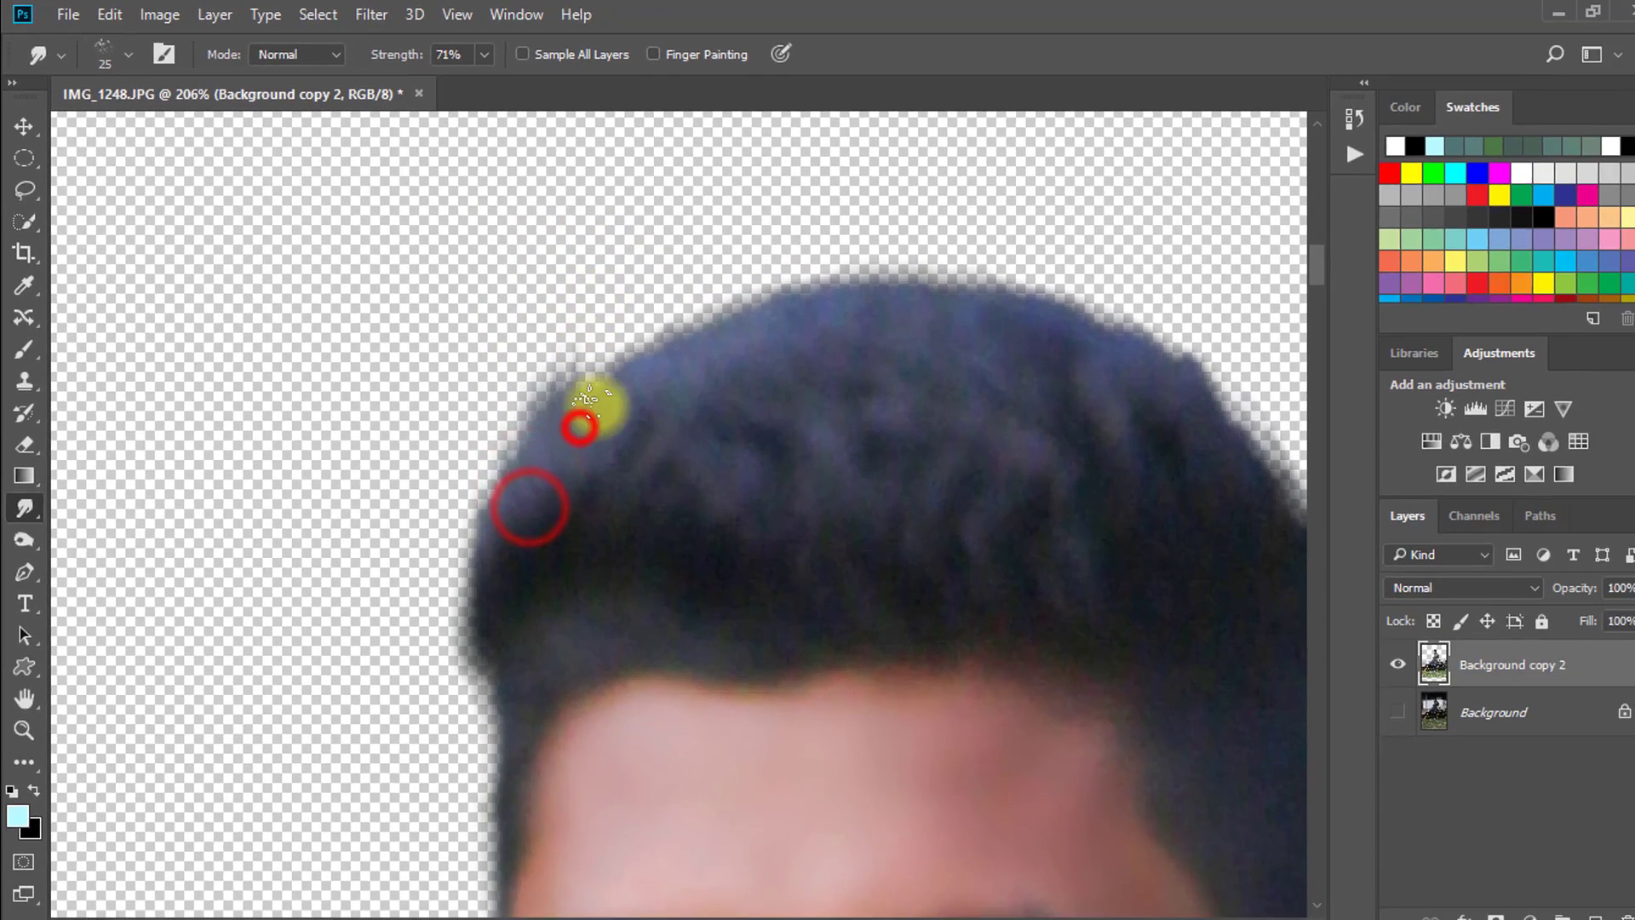
drag(591, 401, 598, 349)
drag(596, 426, 610, 345)
drag(618, 421, 623, 321)
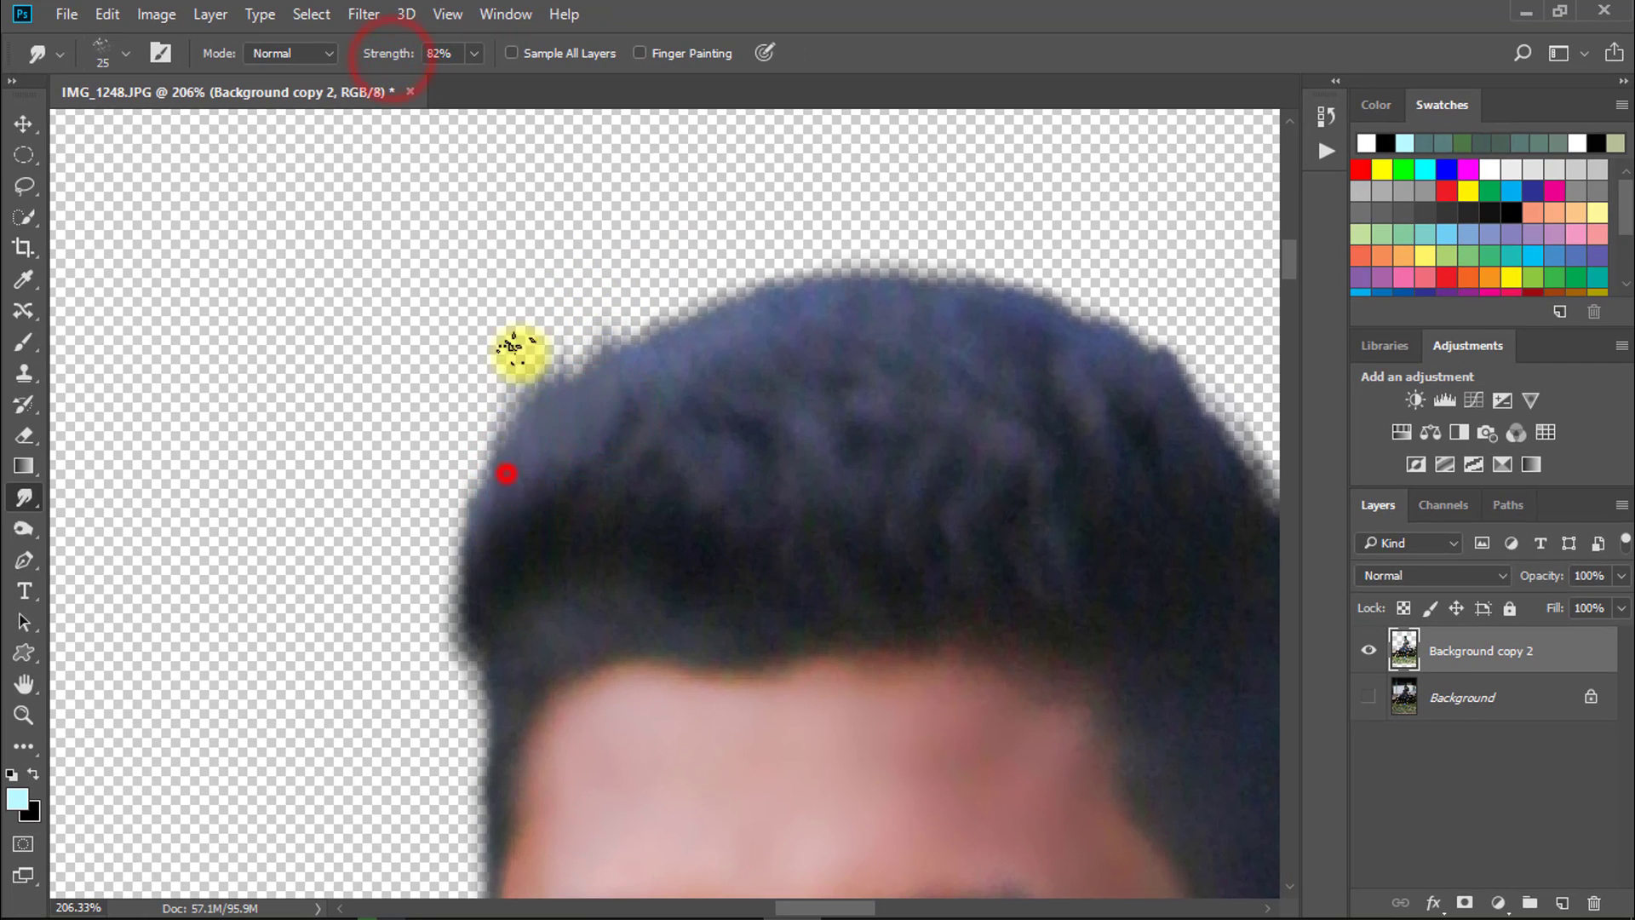
Raise the Smudge strength to 82% and pull more upward strands out of the upper-left hairline
drag(586, 379, 600, 328)
drag(591, 424, 612, 326)
drag(621, 418, 635, 300)
drag(634, 419, 639, 308)
click(659, 409)
drag(700, 432, 657, 299)
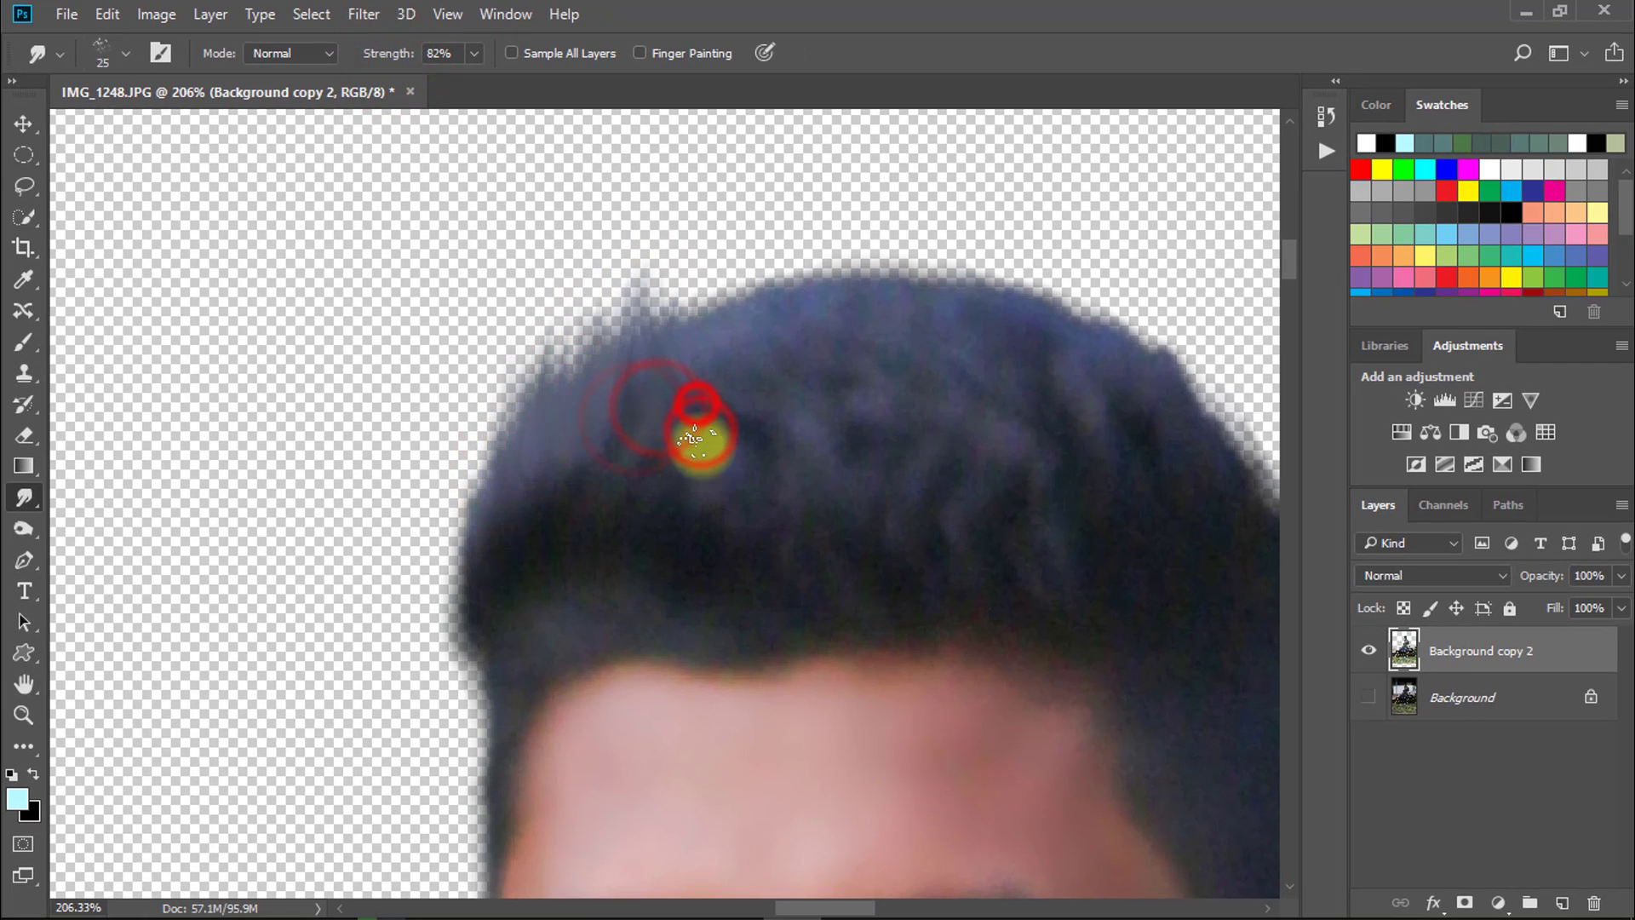
drag(691, 438, 697, 423)
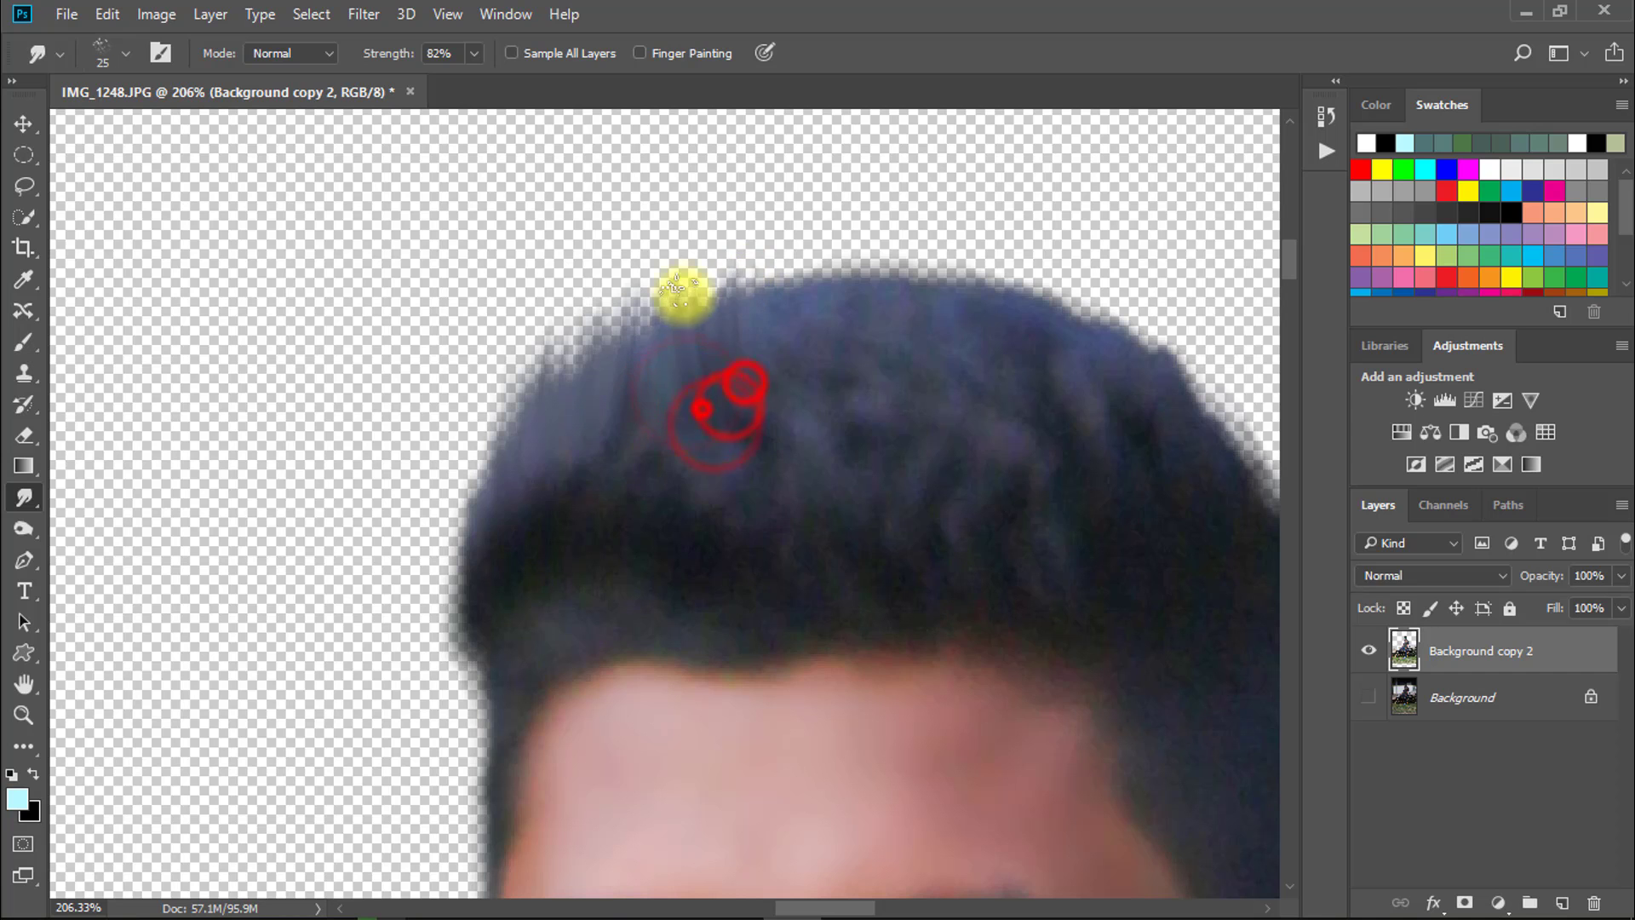
Smudge upward strands along the hair edge between the left side and the crown
drag(681, 290, 676, 275)
drag(722, 504, 657, 281)
drag(686, 446, 665, 281)
drag(749, 394, 741, 269)
drag(763, 451, 765, 264)
mouse_move(785, 409)
mouse_down()
mouse_move(759, 365)
mouse_move(763, 275)
mouse_up()
Enlarge the smudge brush to 31 px and pull strands up from the crown of the hair
right_click(764, 272)
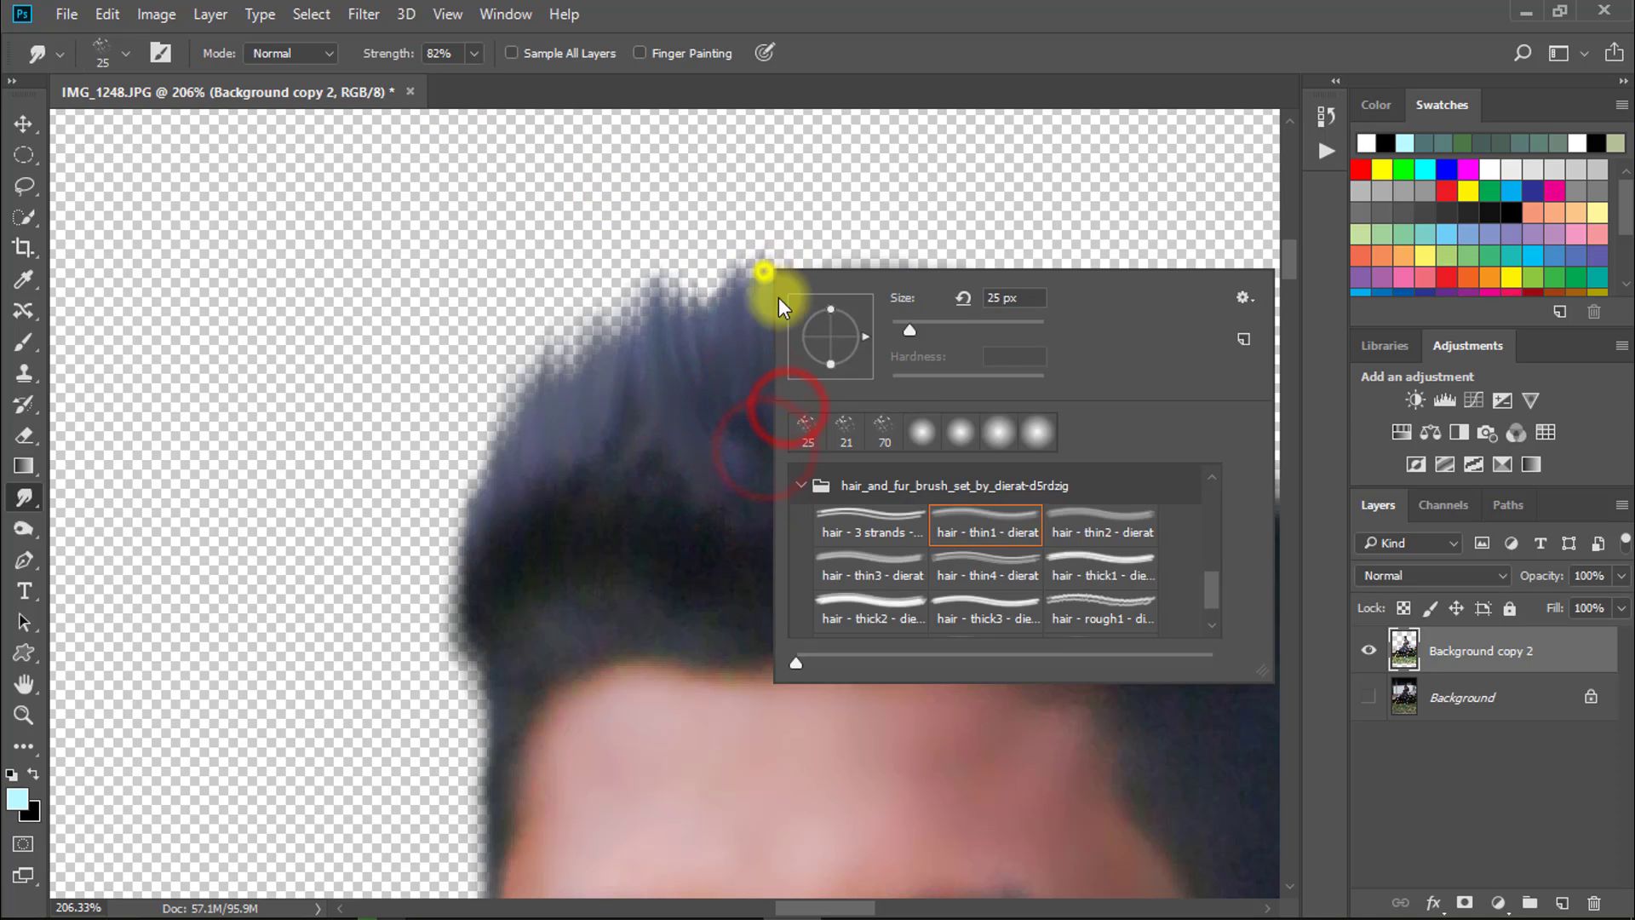
click(669, 326)
mouse_move(804, 376)
mouse_down()
mouse_move(777, 259)
mouse_move(861, 255)
mouse_up()
mouse_move(869, 362)
mouse_down()
mouse_move(865, 273)
mouse_move(843, 273)
mouse_up()
drag(920, 409, 907, 289)
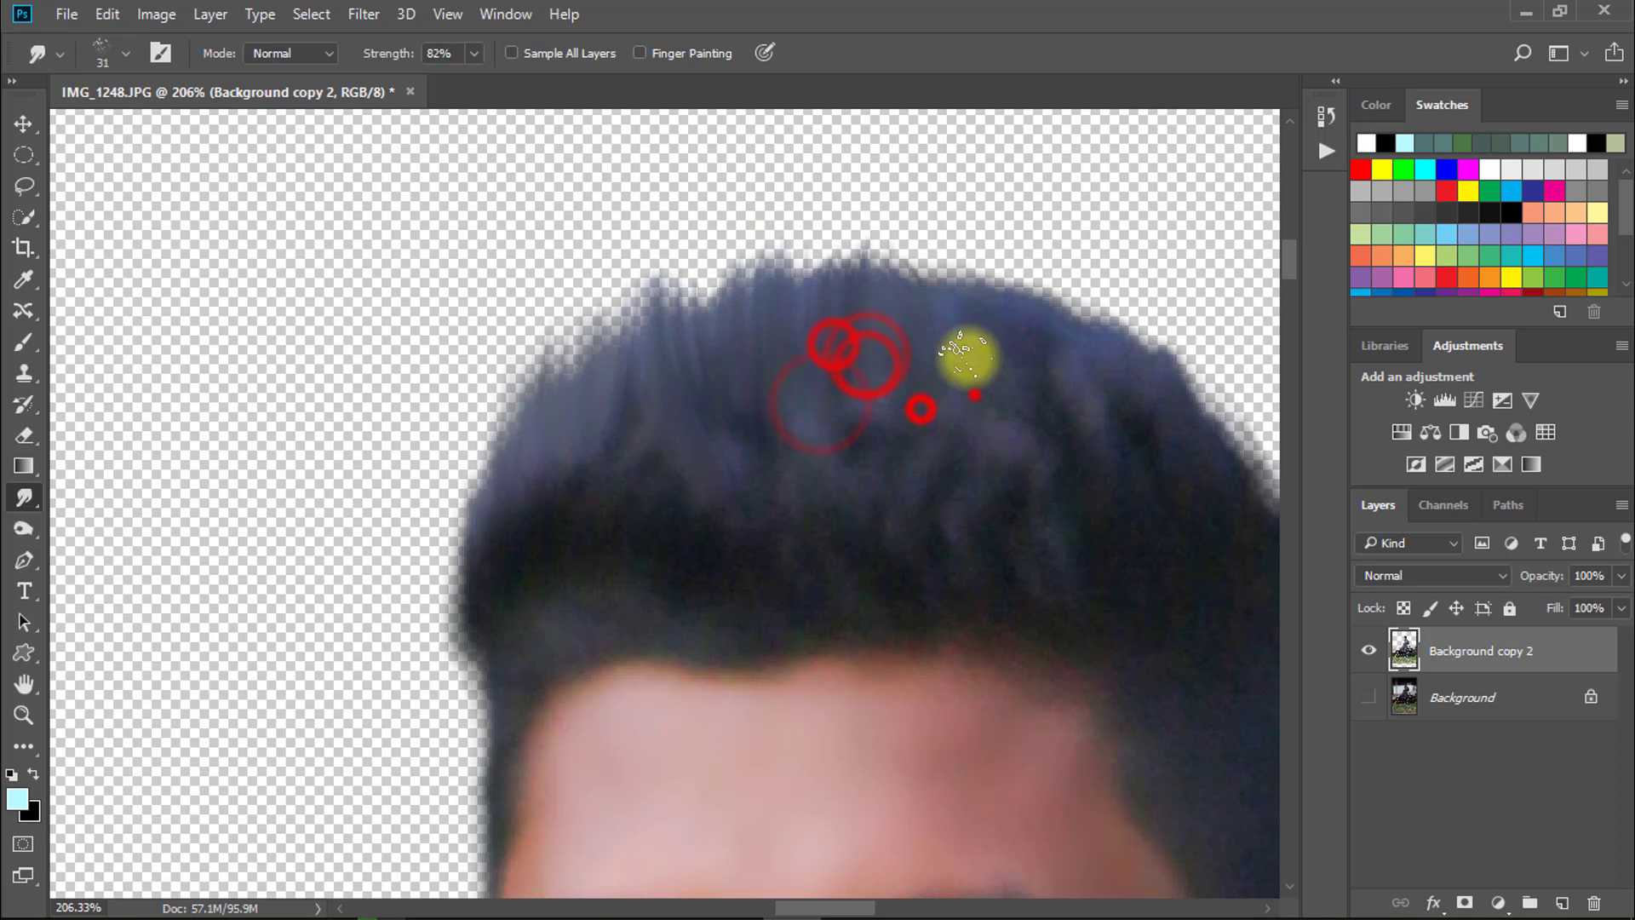
Smudge strands outward along the right side of the hair, from the crown down the slope
drag(975, 395, 962, 273)
mouse_move(1026, 398)
mouse_down()
mouse_move(1005, 316)
mouse_move(1034, 298)
mouse_up()
drag(1110, 387, 1075, 302)
drag(1160, 416, 1116, 317)
mouse_move(1139, 444)
mouse_down()
mouse_move(885, 351)
mouse_move(904, 252)
mouse_up()
mouse_move(1032, 479)
mouse_down()
mouse_move(1040, 383)
mouse_move(951, 288)
mouse_up()
drag(931, 365, 1044, 507)
Add final smudged strands to the left part of the hair edge
drag(566, 398, 566, 339)
drag(361, 522, 361, 453)
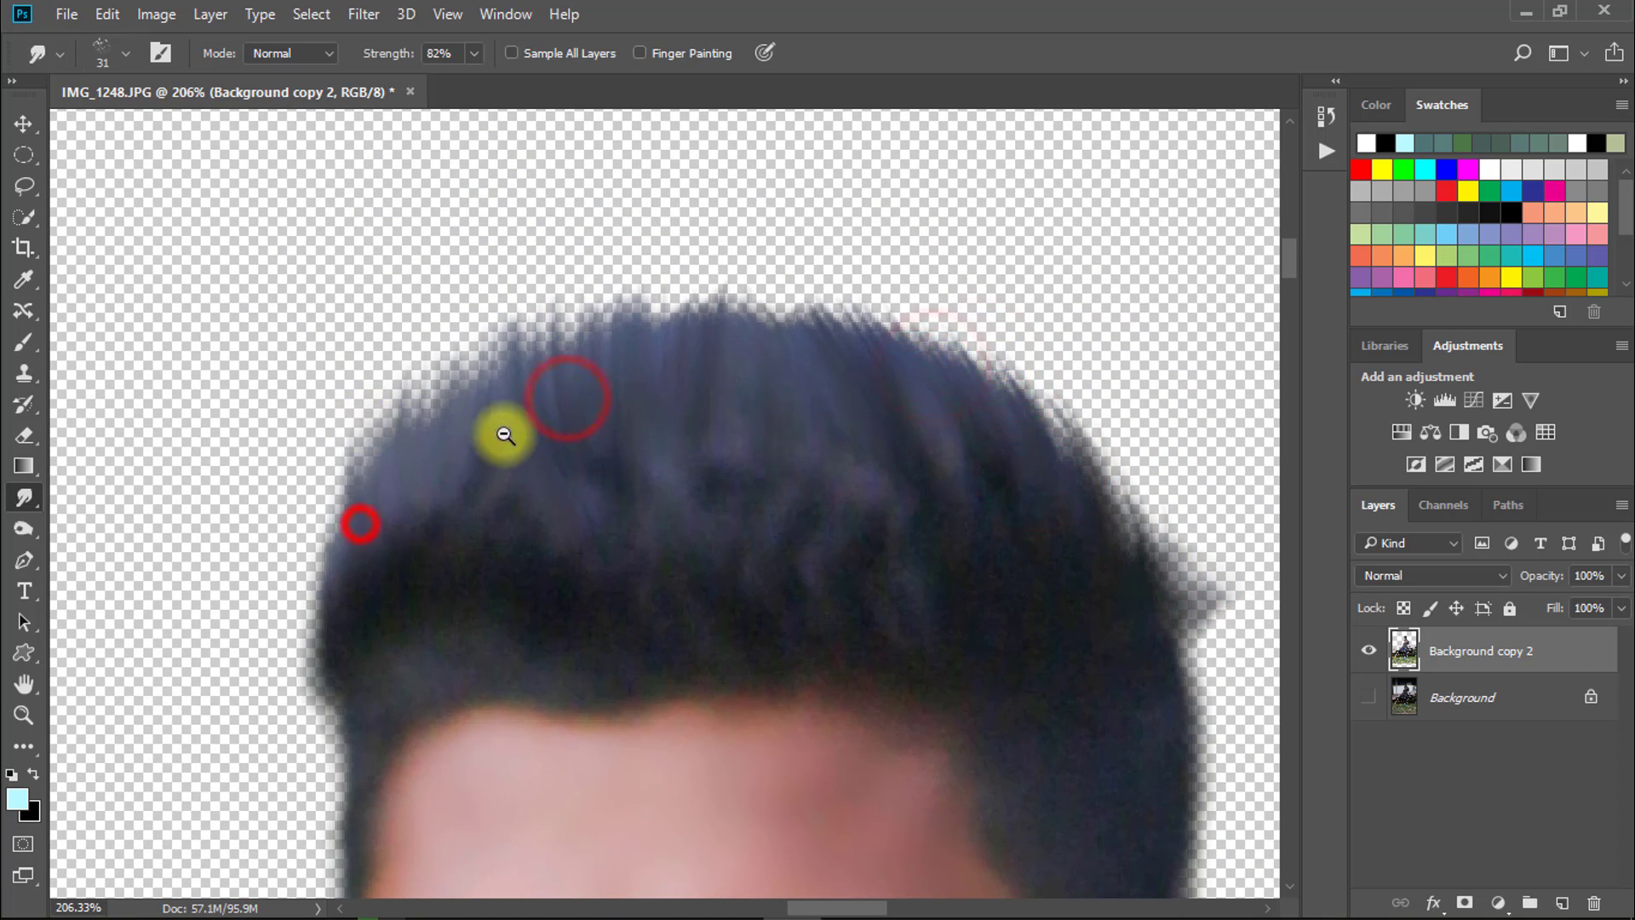
drag(504, 433, 364, 441)
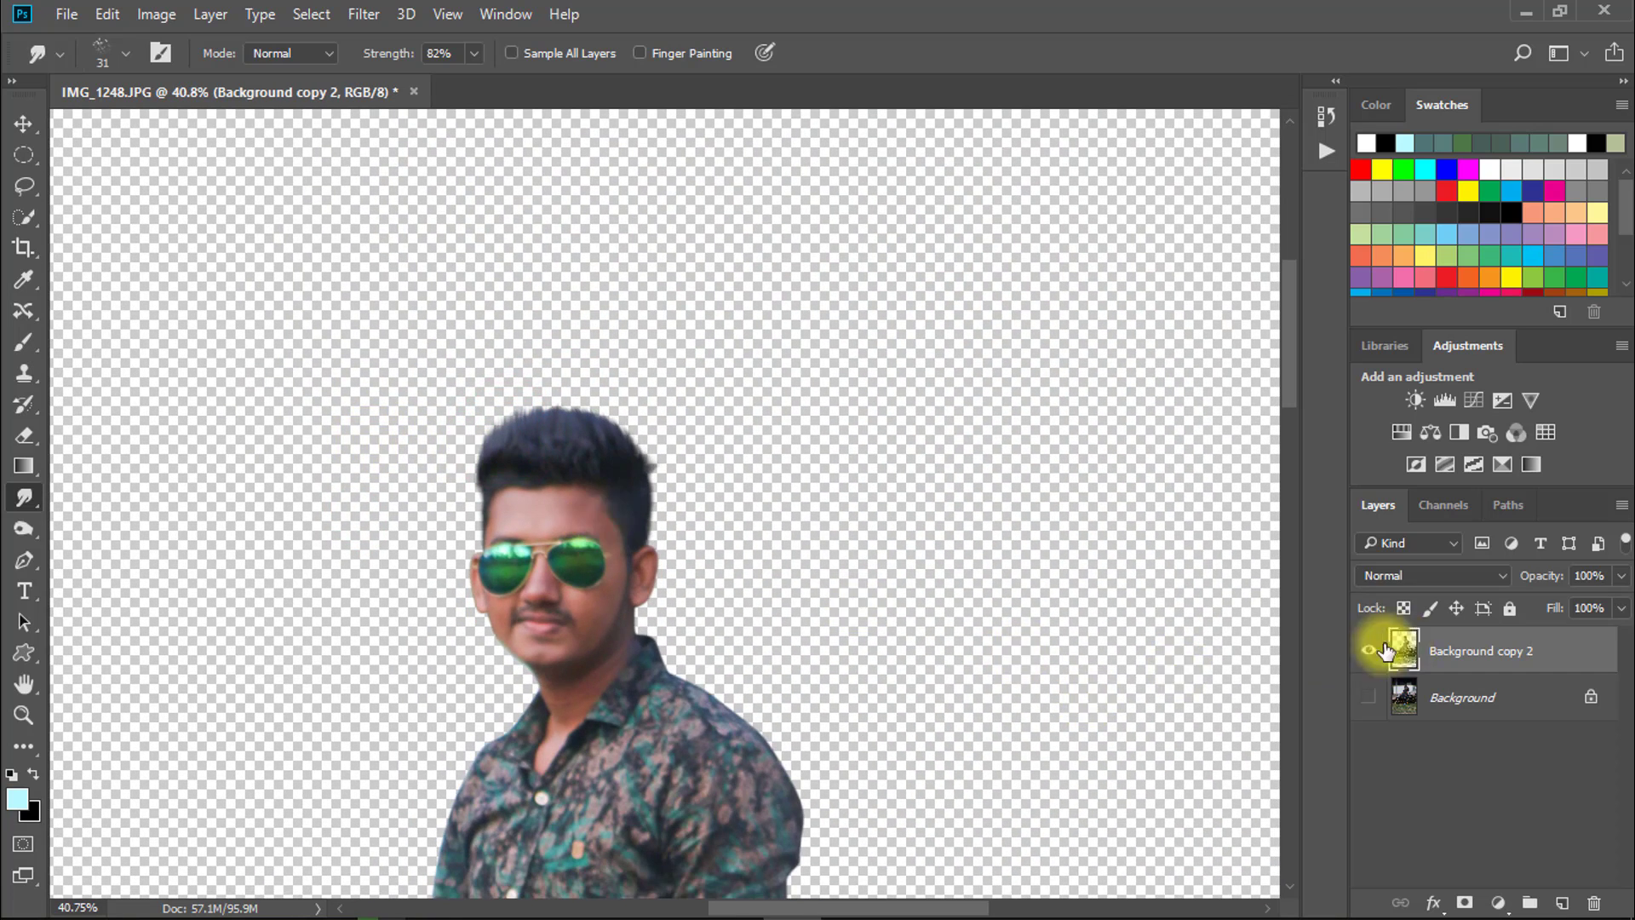
Move the cutout down until the grass fills the bottom of the canvas, and select the Background layer
drag(690, 571, 649, 326)
click(21, 129)
drag(343, 438, 392, 303)
drag(595, 379, 548, 381)
drag(687, 462, 682, 569)
alt+click(726, 498)
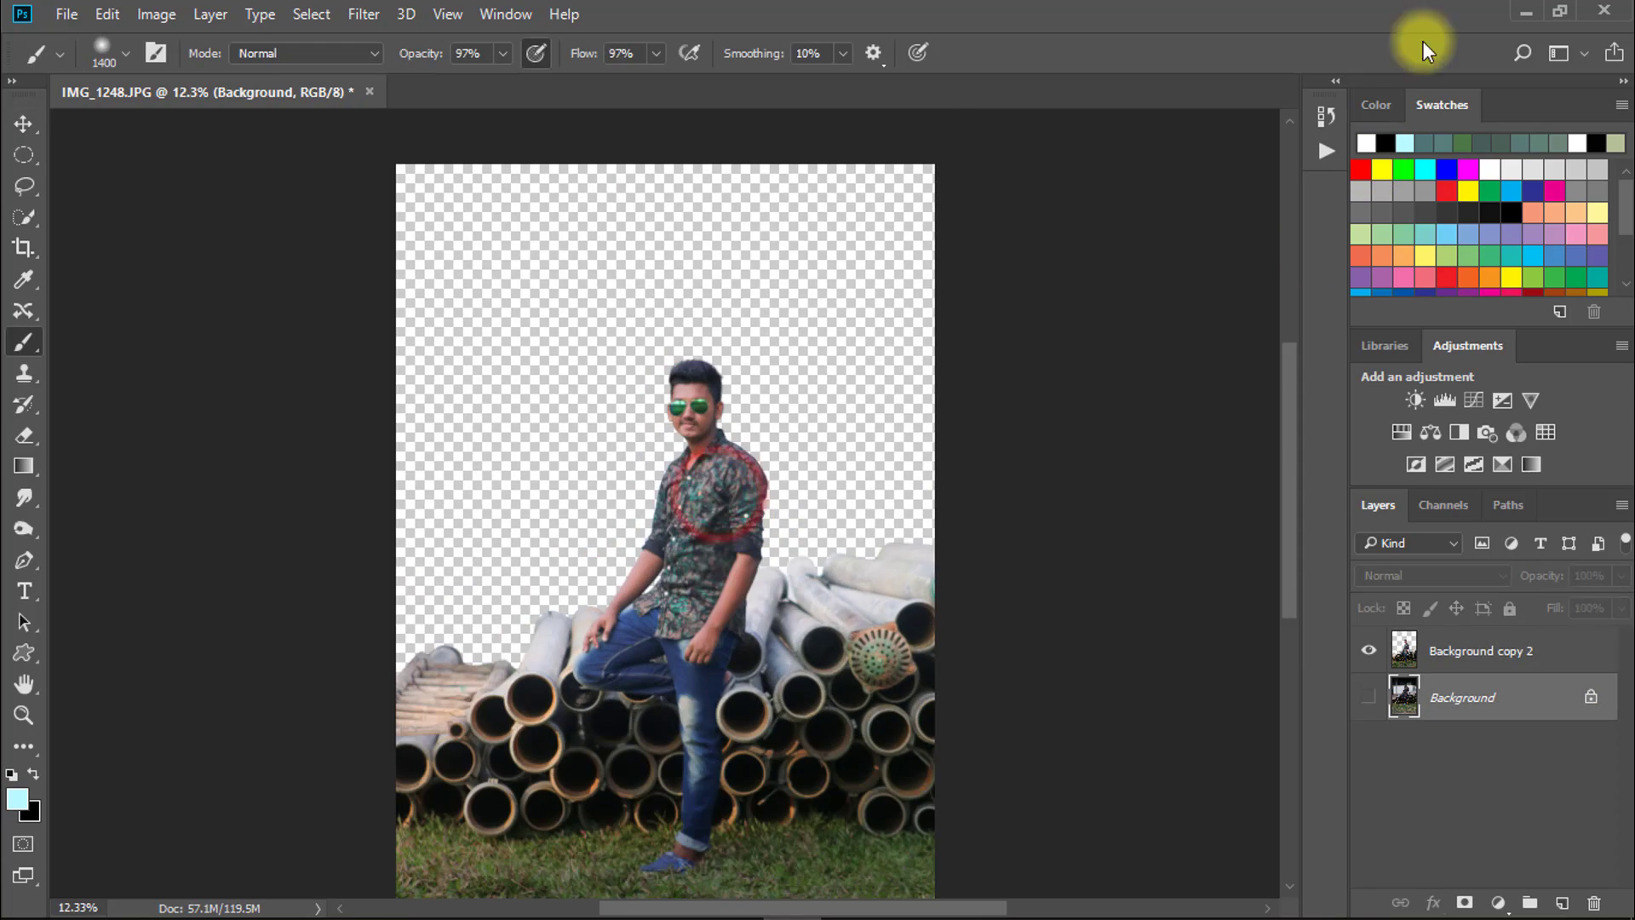
Bring the forest image ShazimCreations (218) from the desktop into the IMG_1248 document in Photoshop
click(1526, 12)
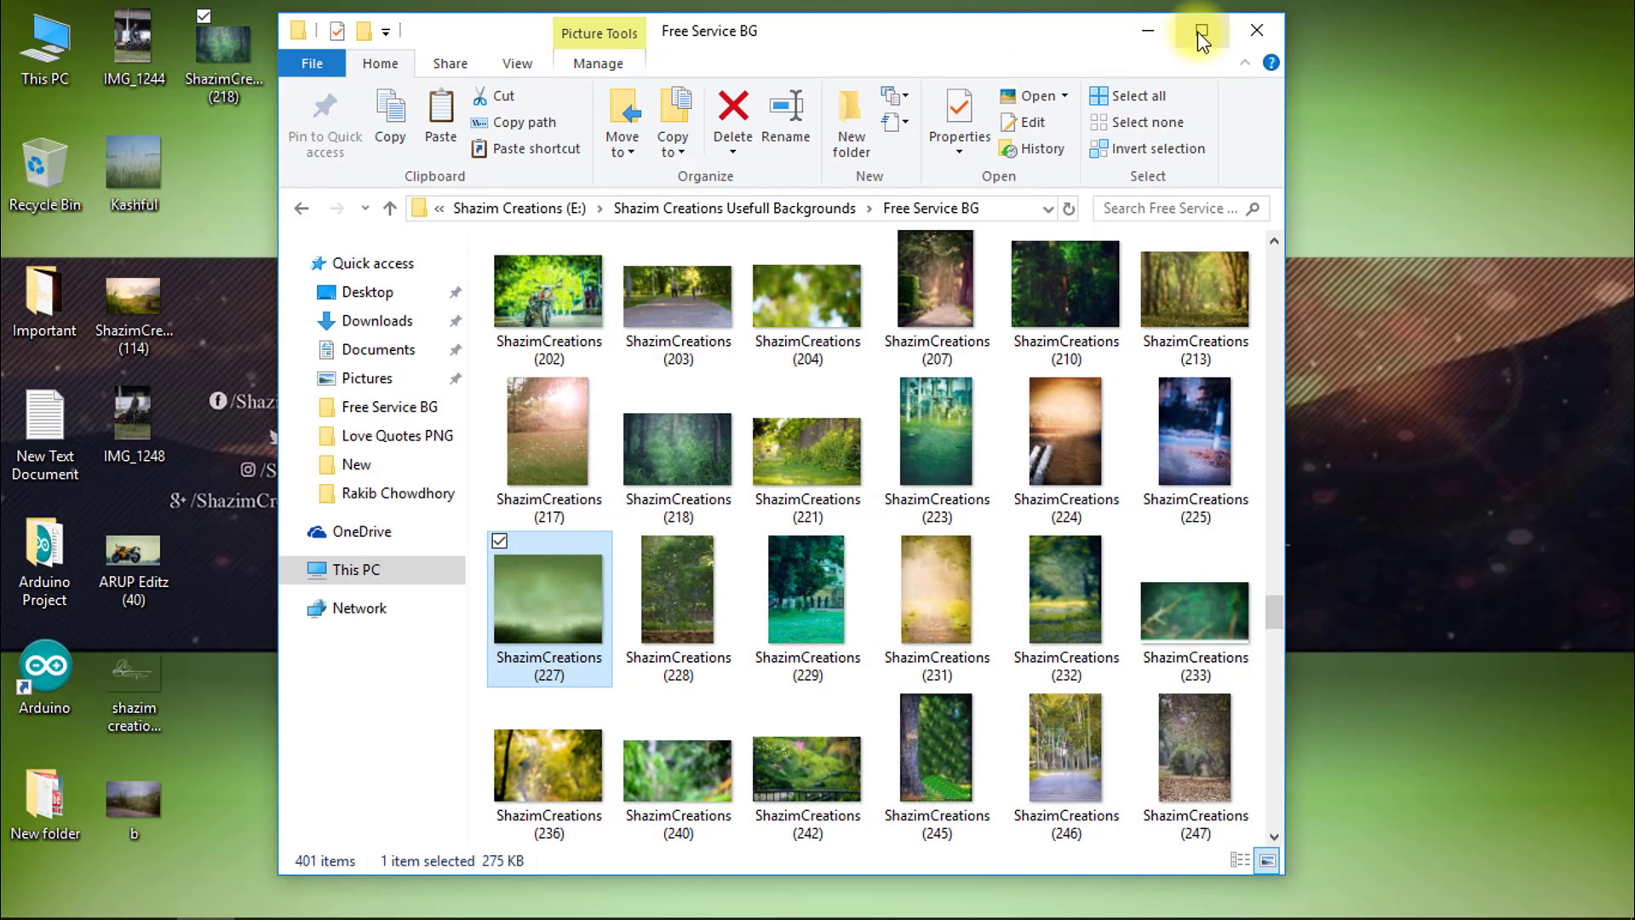
click(1149, 30)
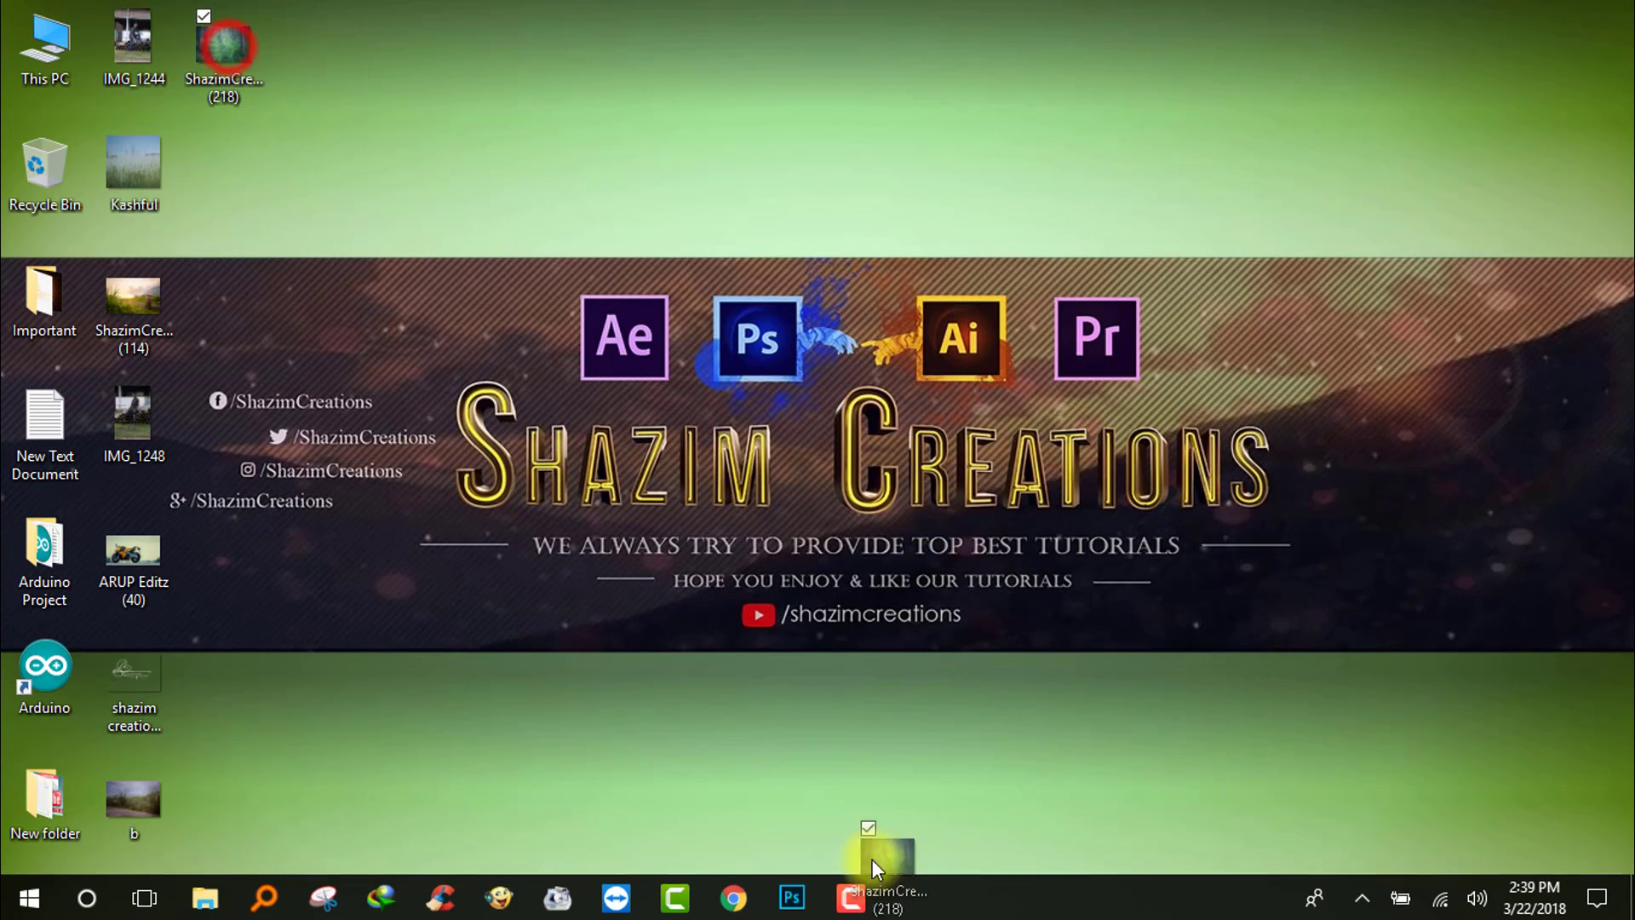
click(792, 895)
Scale the placed forest image to cover the empty area behind the man and pipes, and commit the placement
drag(678, 454, 452, 173)
drag(528, 249, 985, 683)
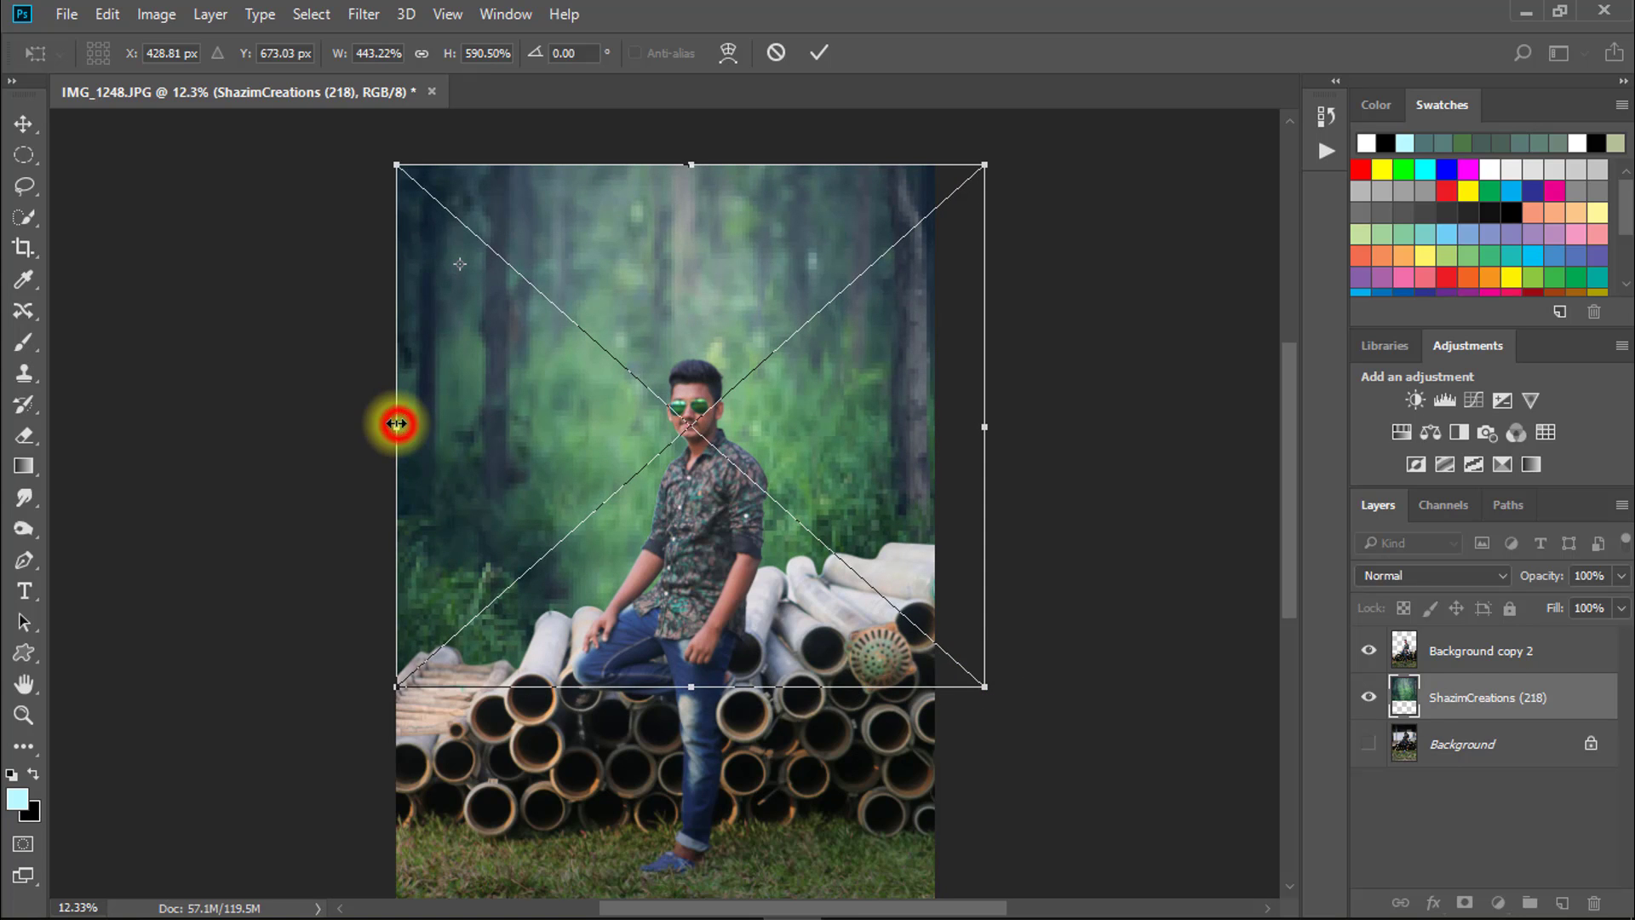
drag(392, 423, 387, 428)
key(b)
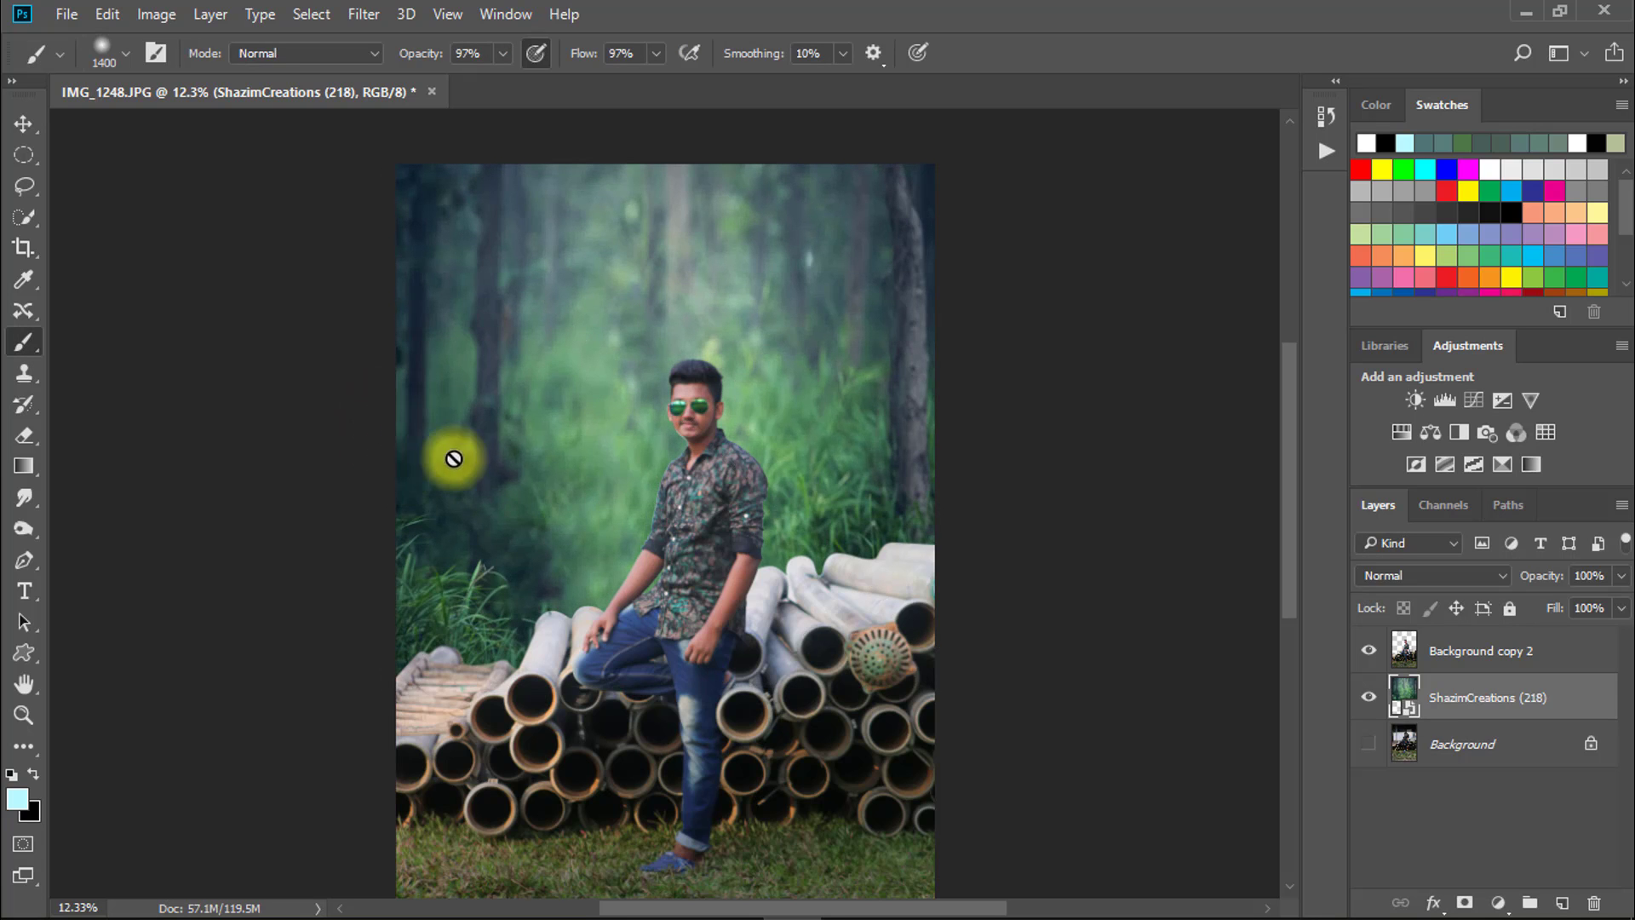
key(v)
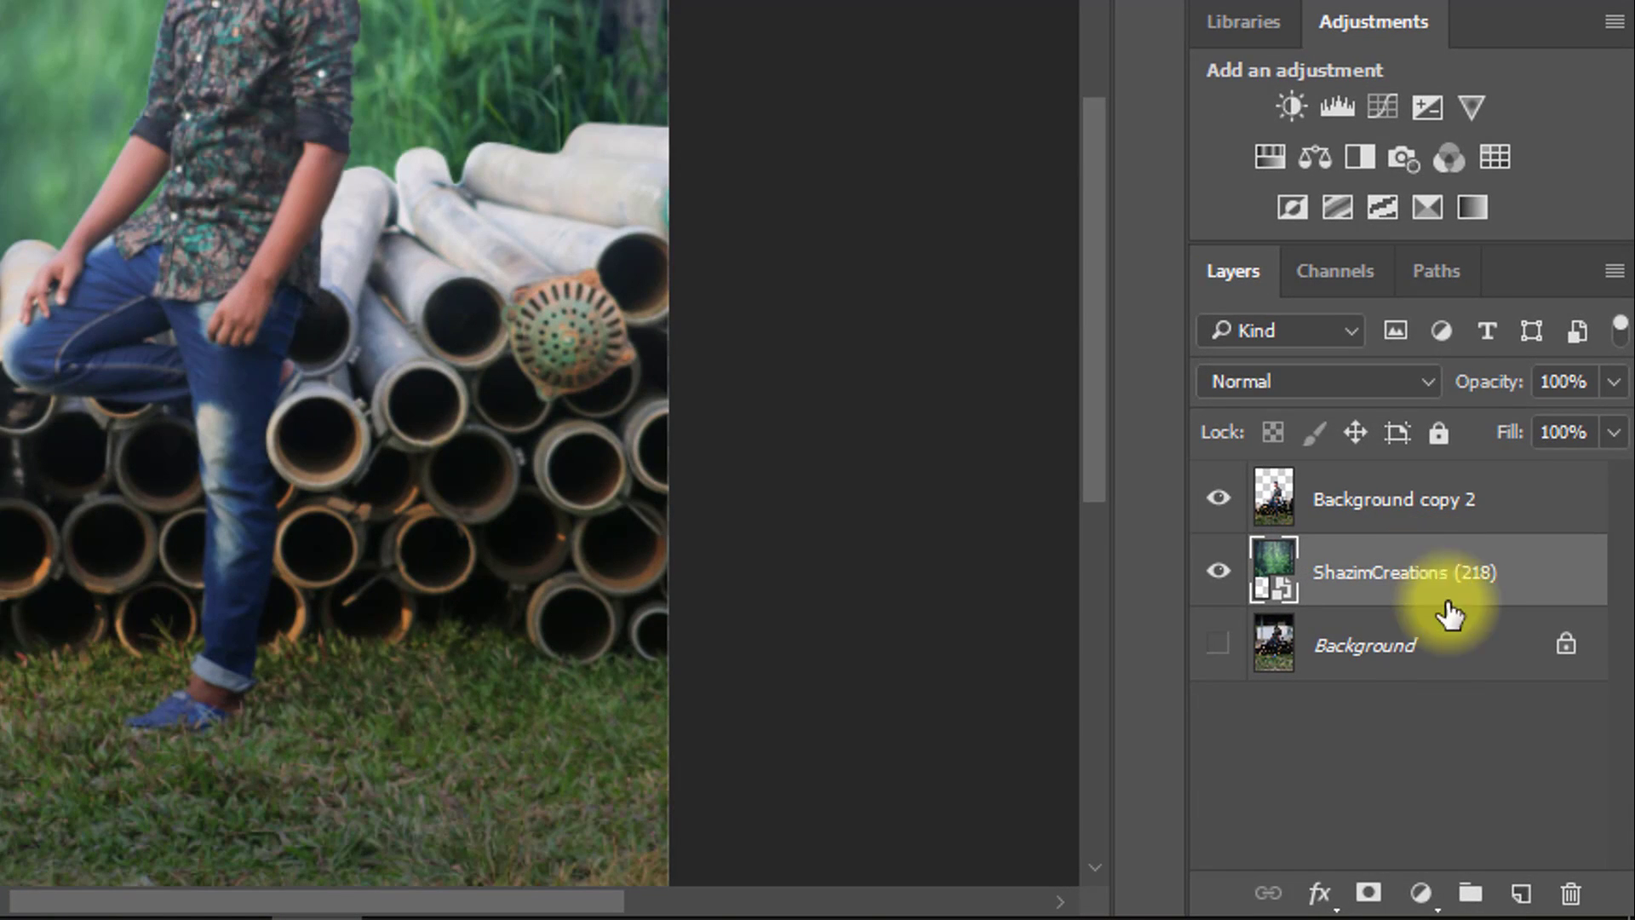
Add a Color Lookup adjustment layer above the forest image and load the Bleach Bypass.look 3D LUT
click(1421, 893)
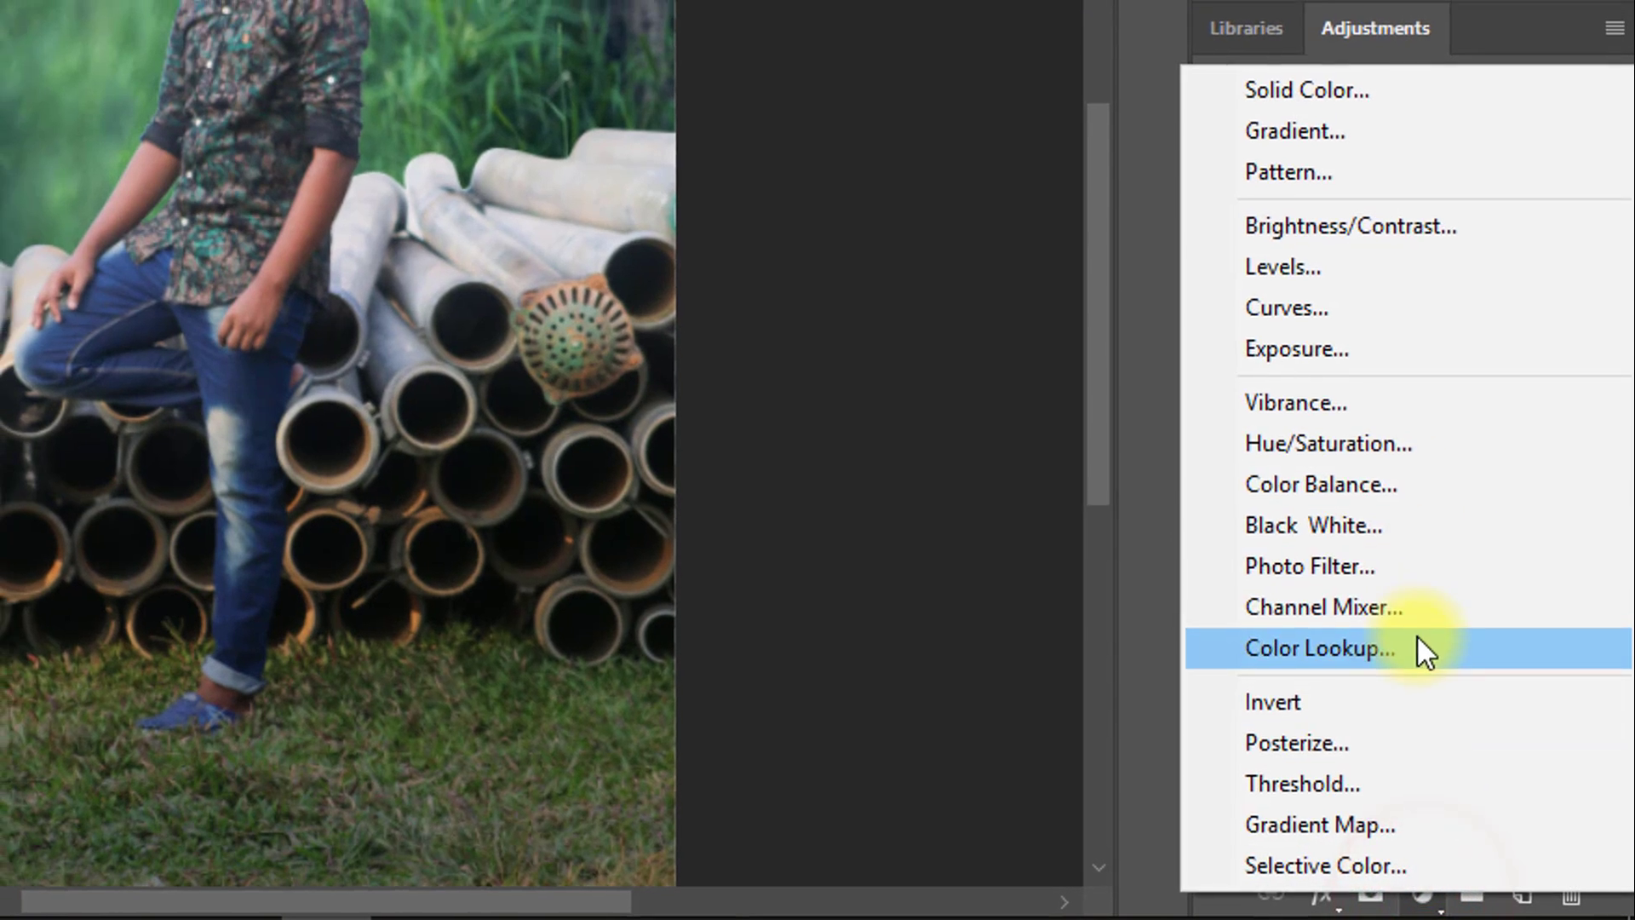
click(1414, 646)
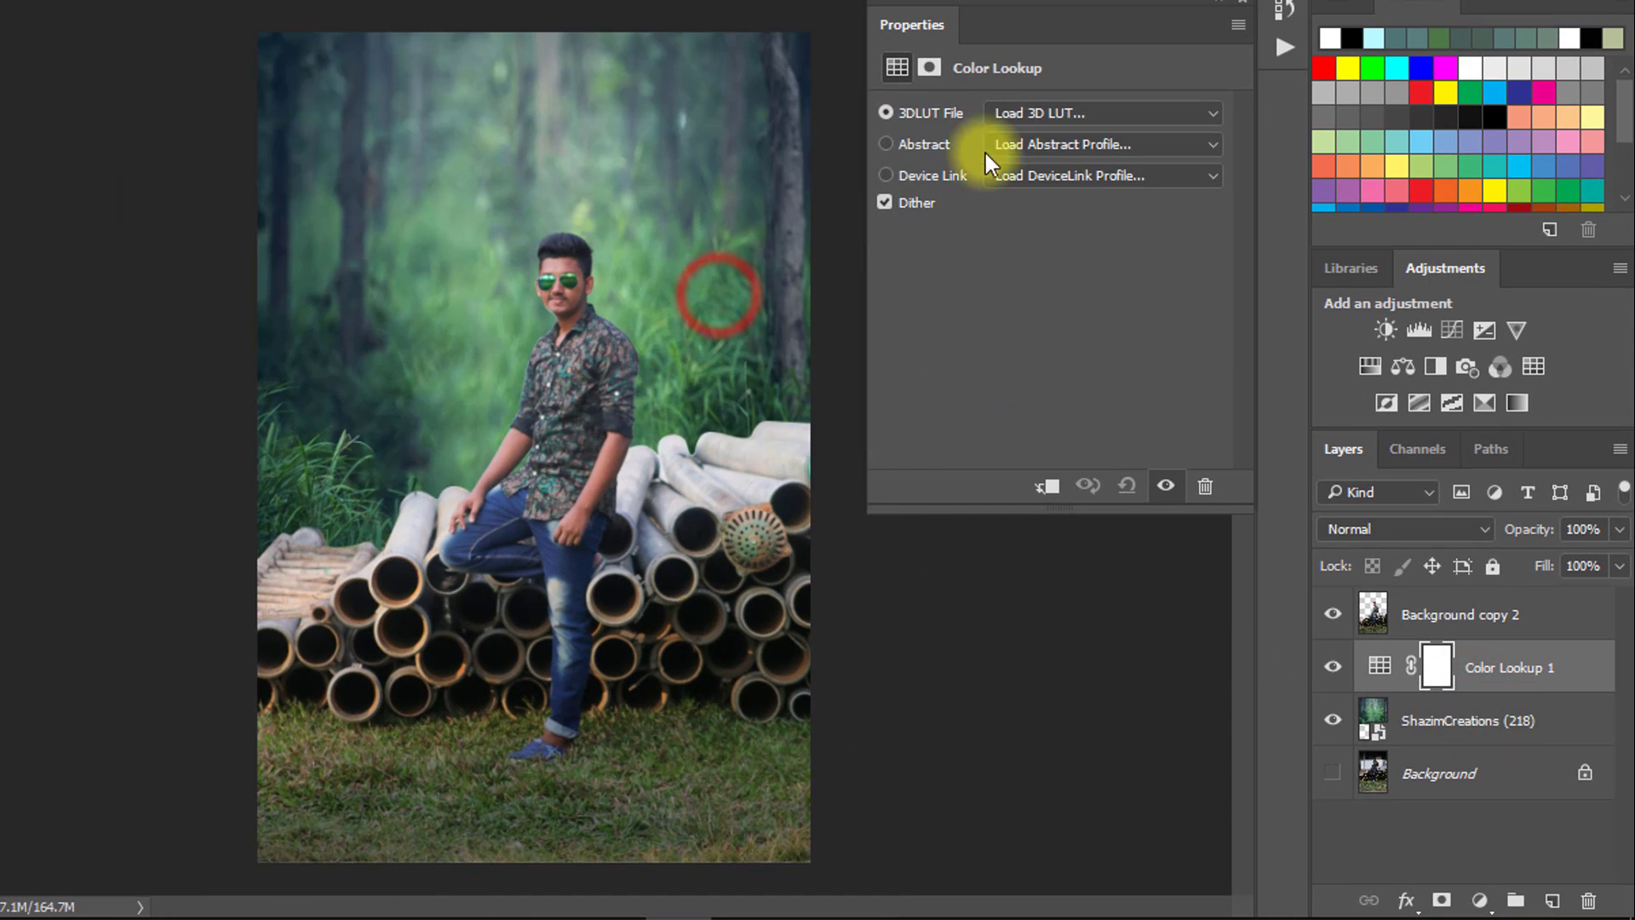
click(1023, 111)
click(1075, 268)
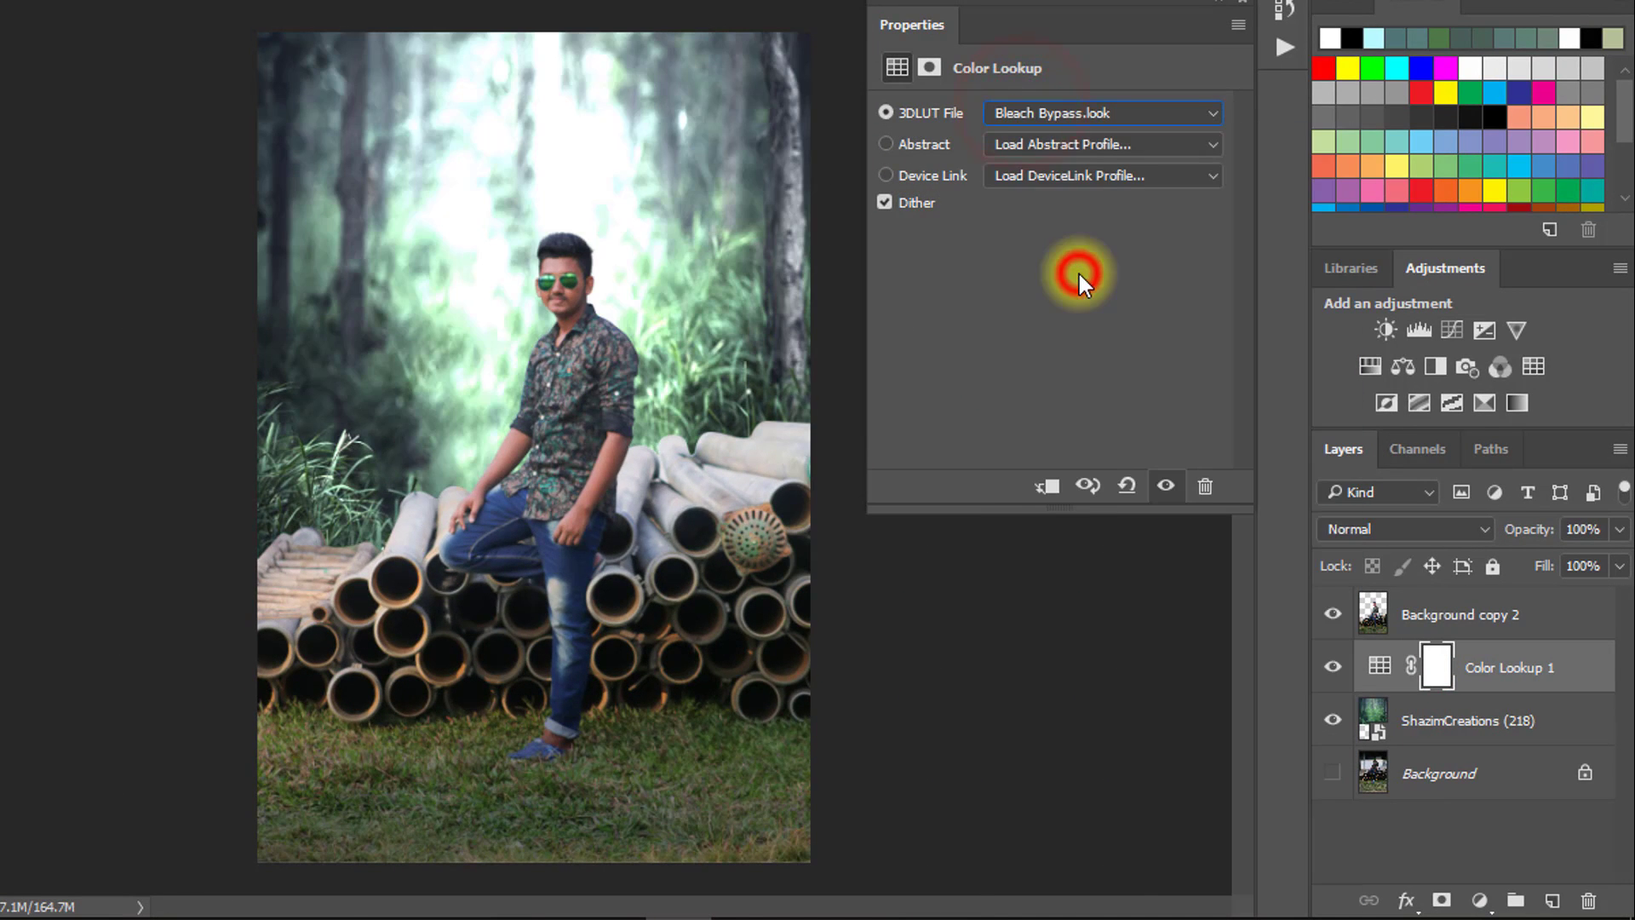
Switch the Color Lookup 1 layer's 3D LUT to Fuji ETERNA 250D Kodak 2395 and lower its opacity to 60%
click(1056, 111)
click(1060, 293)
scroll(1059, 115, down, 2)
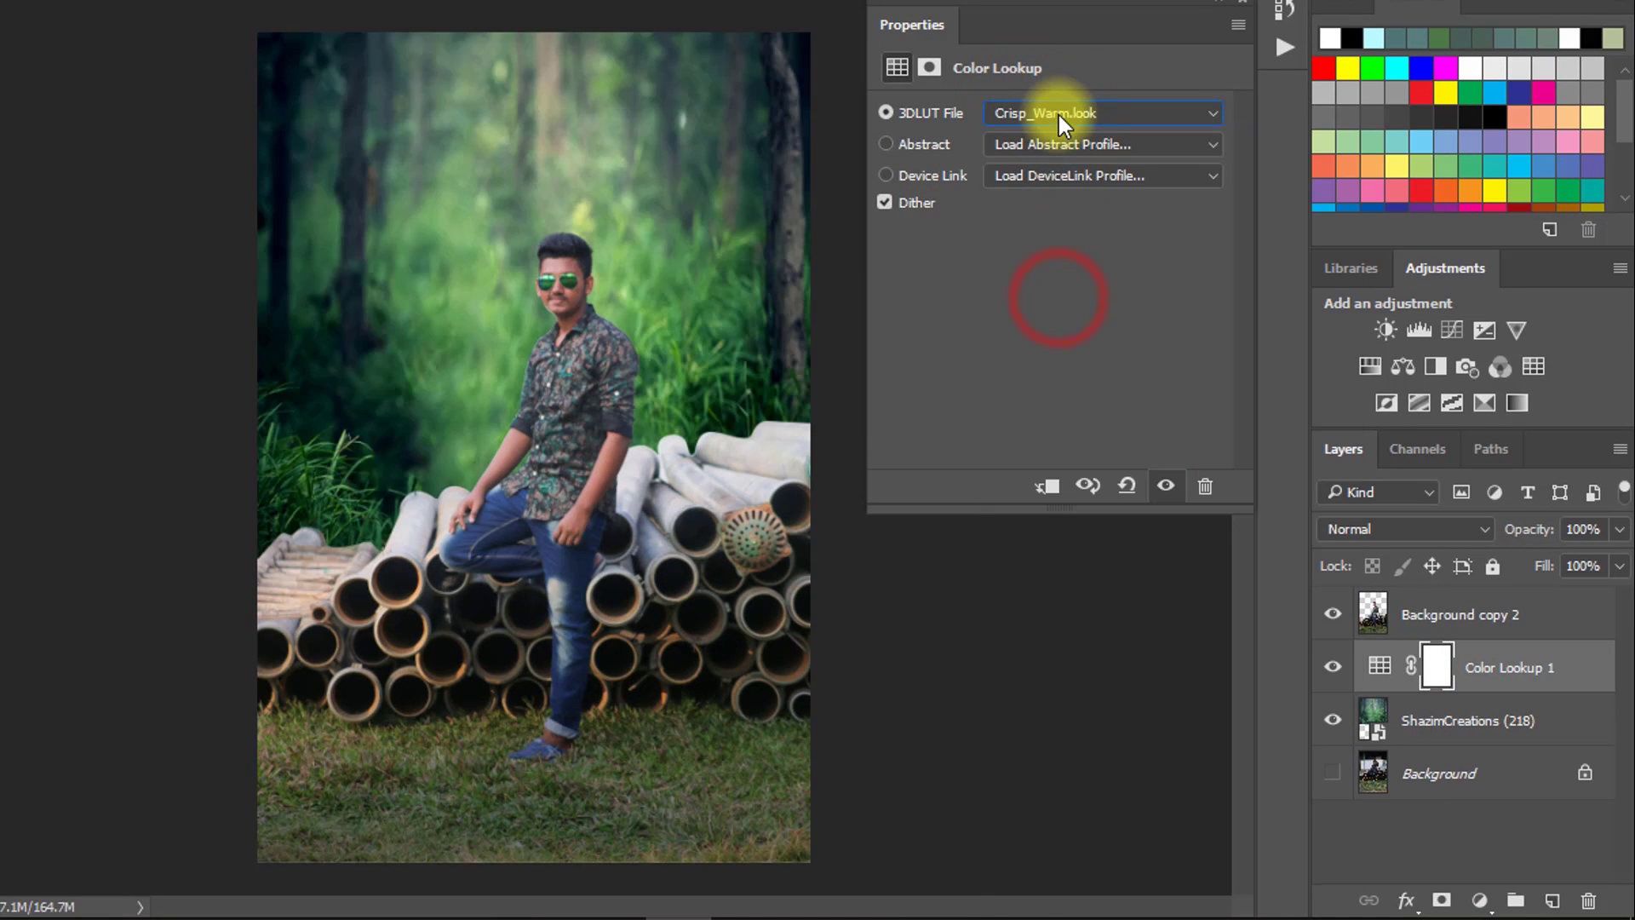
scroll(1060, 115, down, 1)
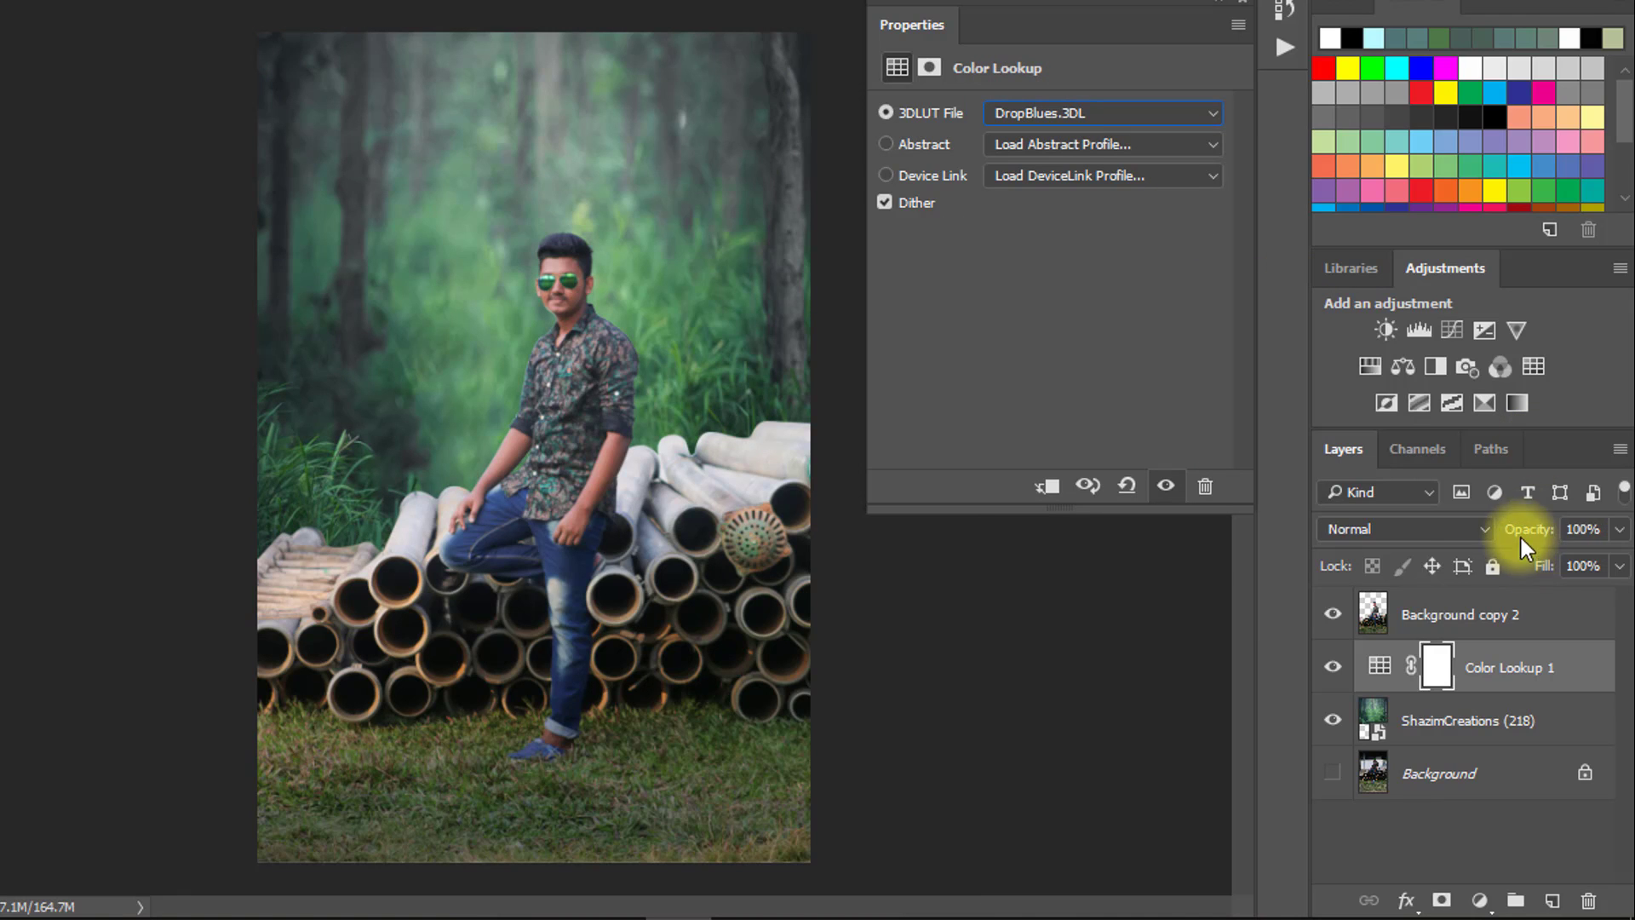
scroll(1116, 106, down, 12)
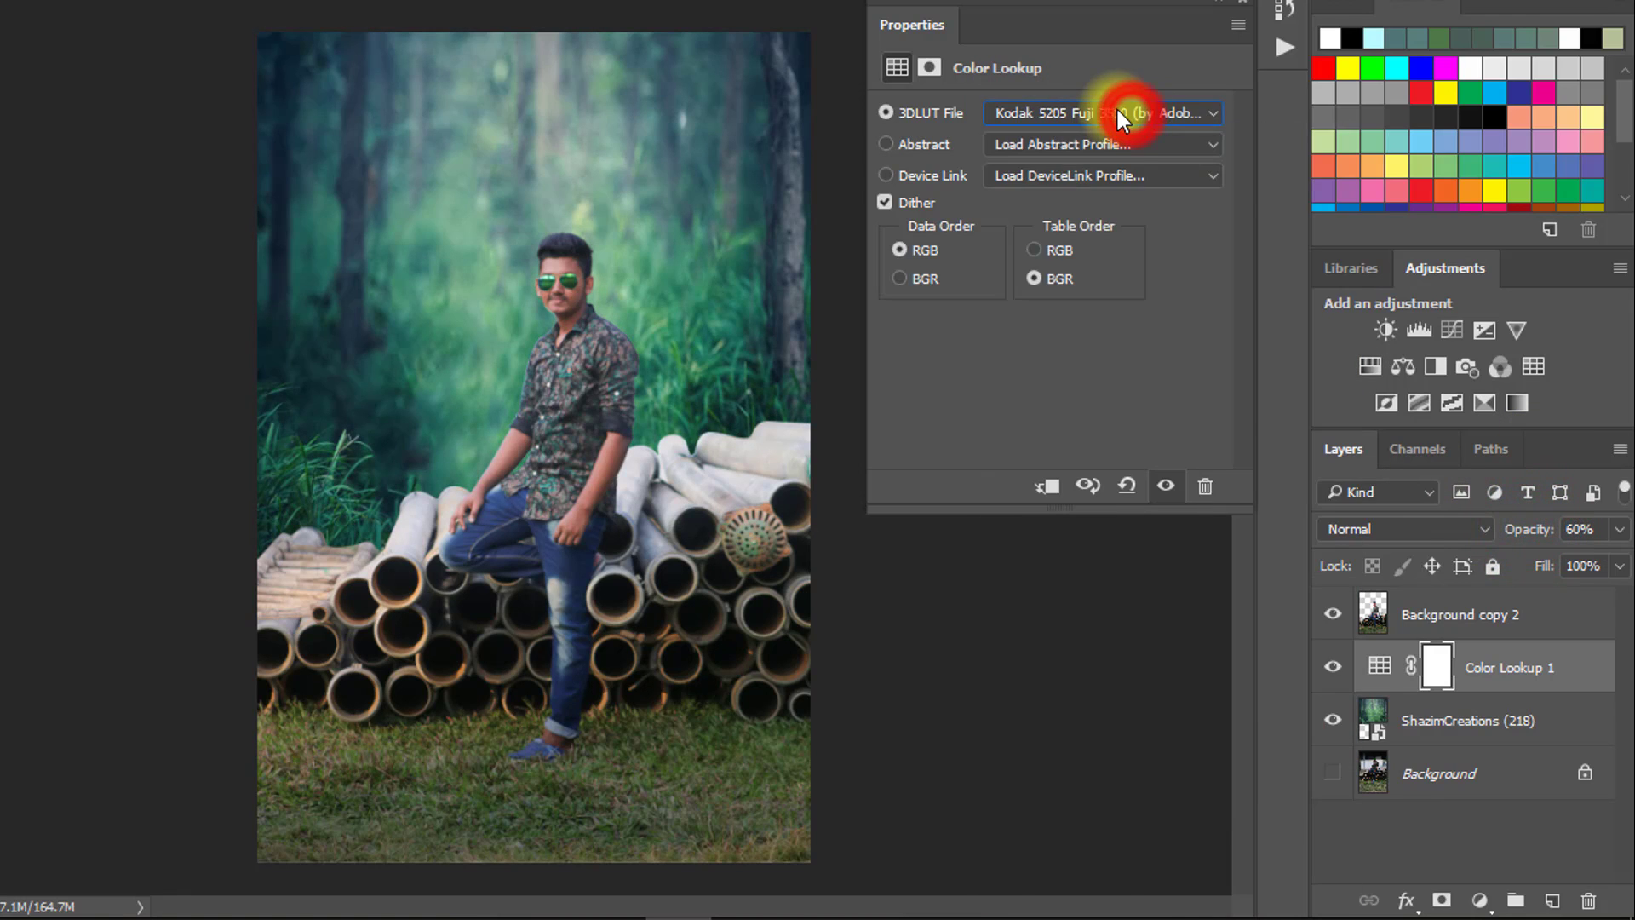
click(1116, 105)
click(1152, 503)
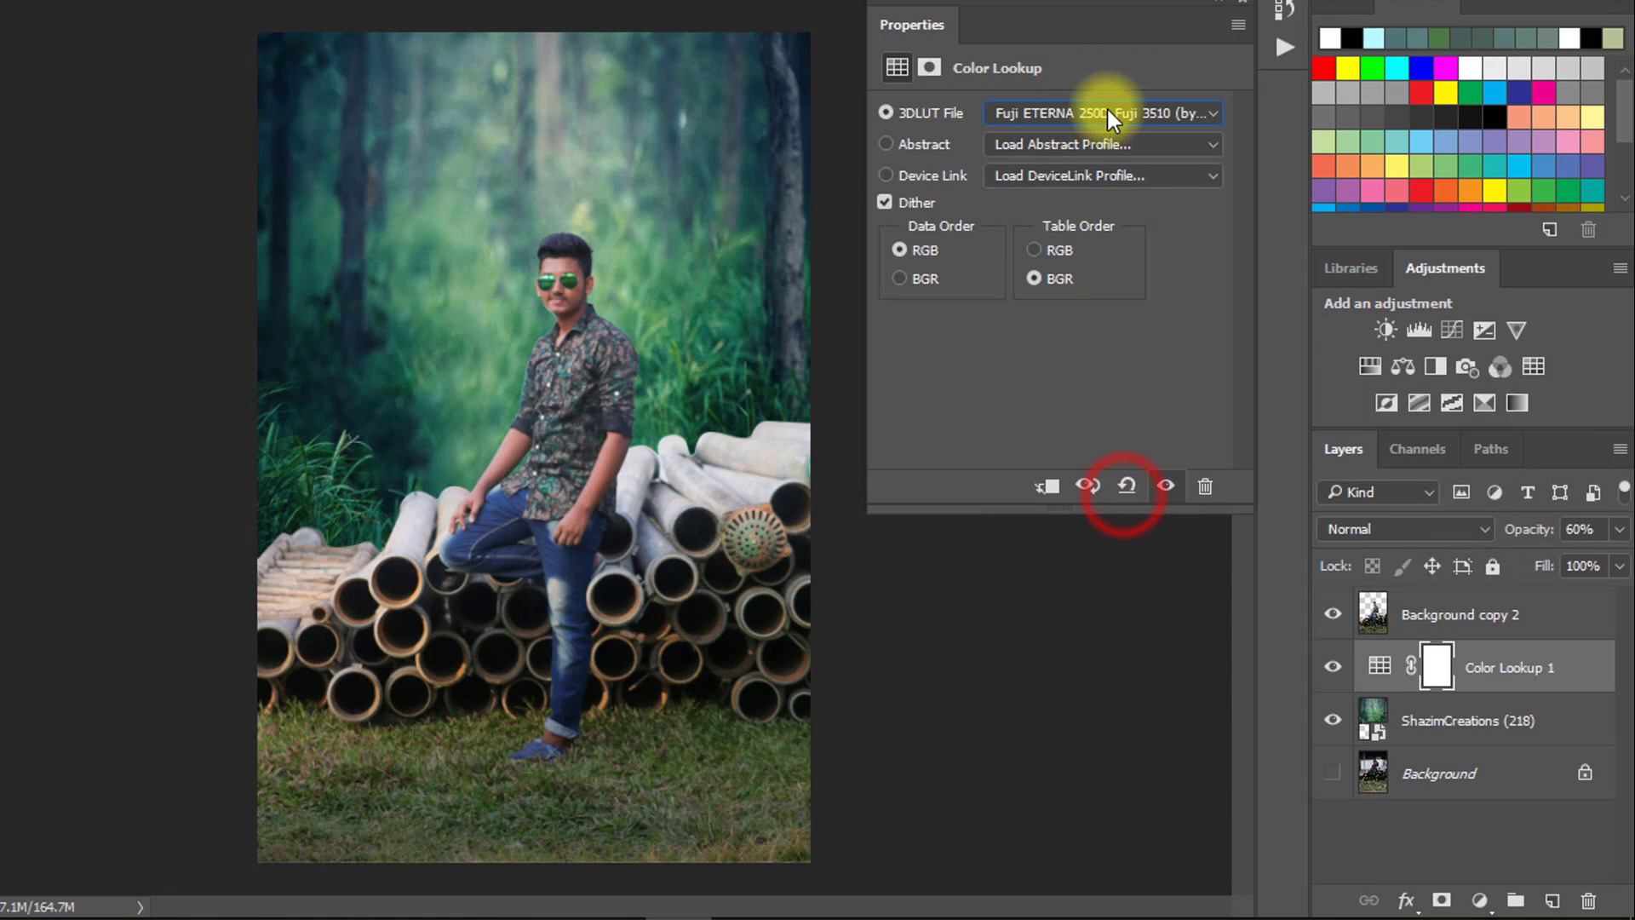
scroll(1107, 109, down, 1)
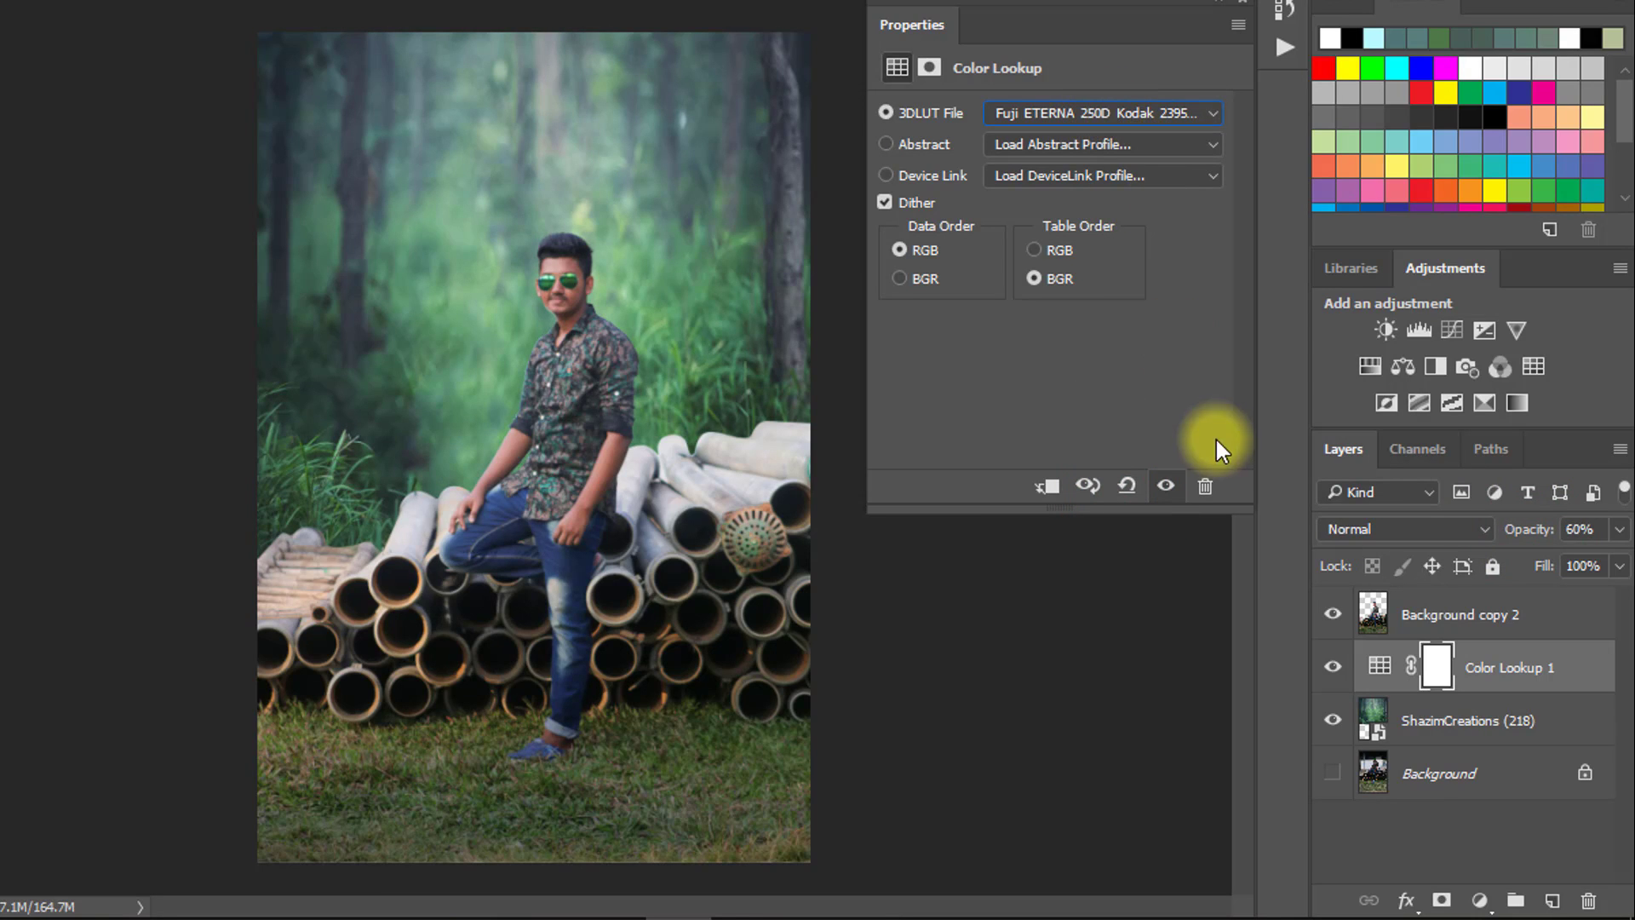
click(1243, 4)
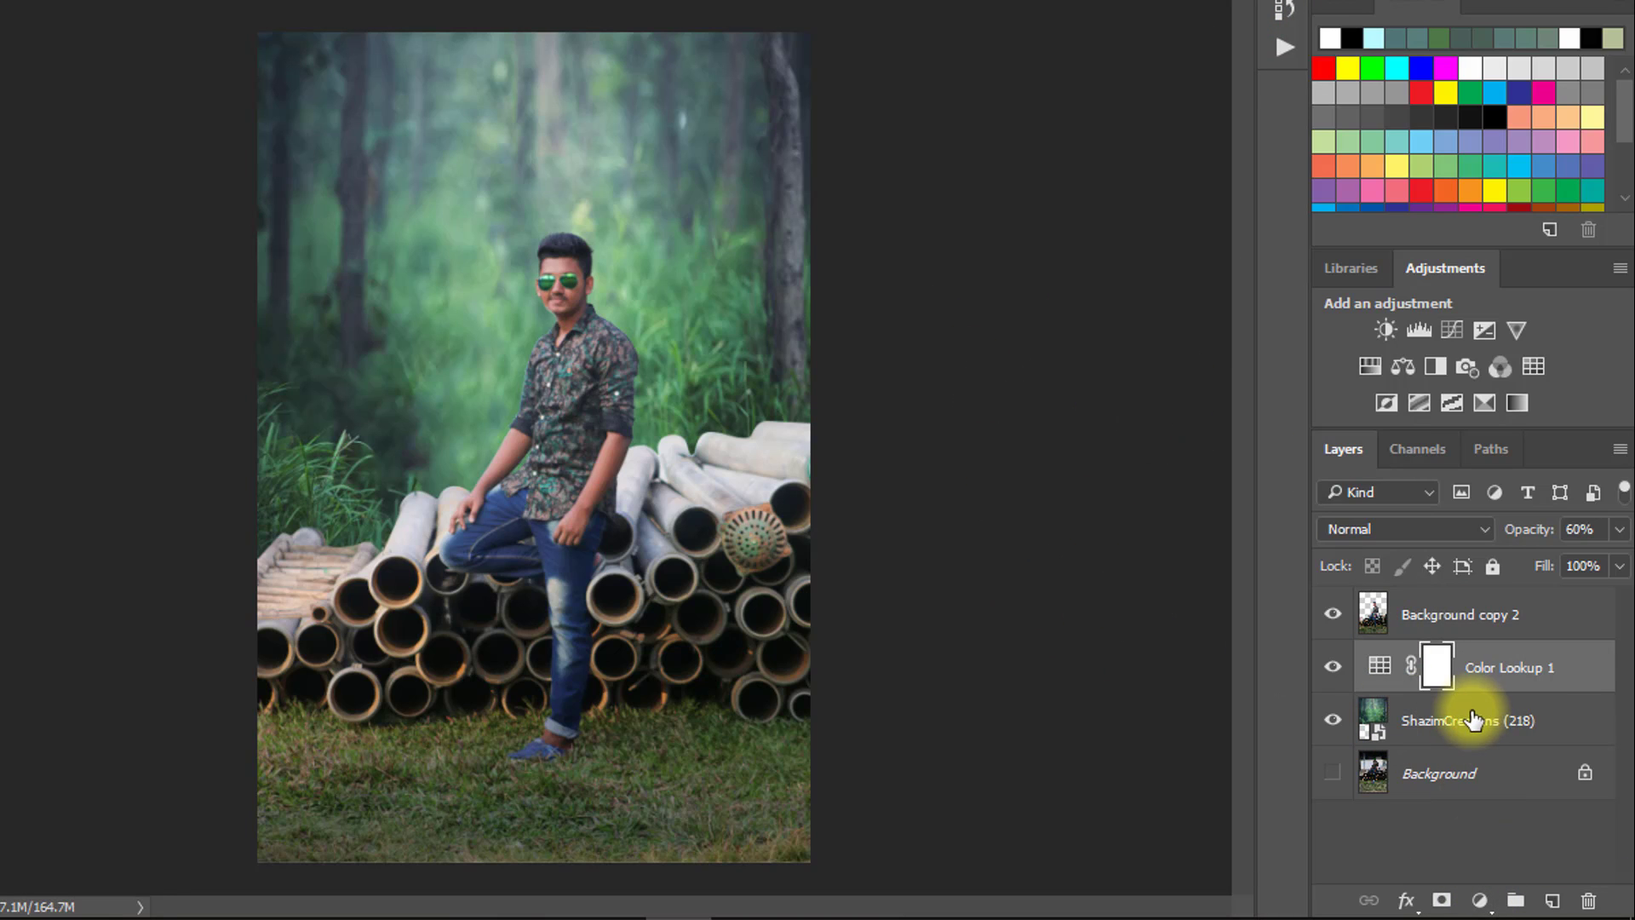
Add a light cyan-to-transparent Gradient Fill layer above Color Lookup 1, set to Soft Light at 27% opacity
click(1479, 901)
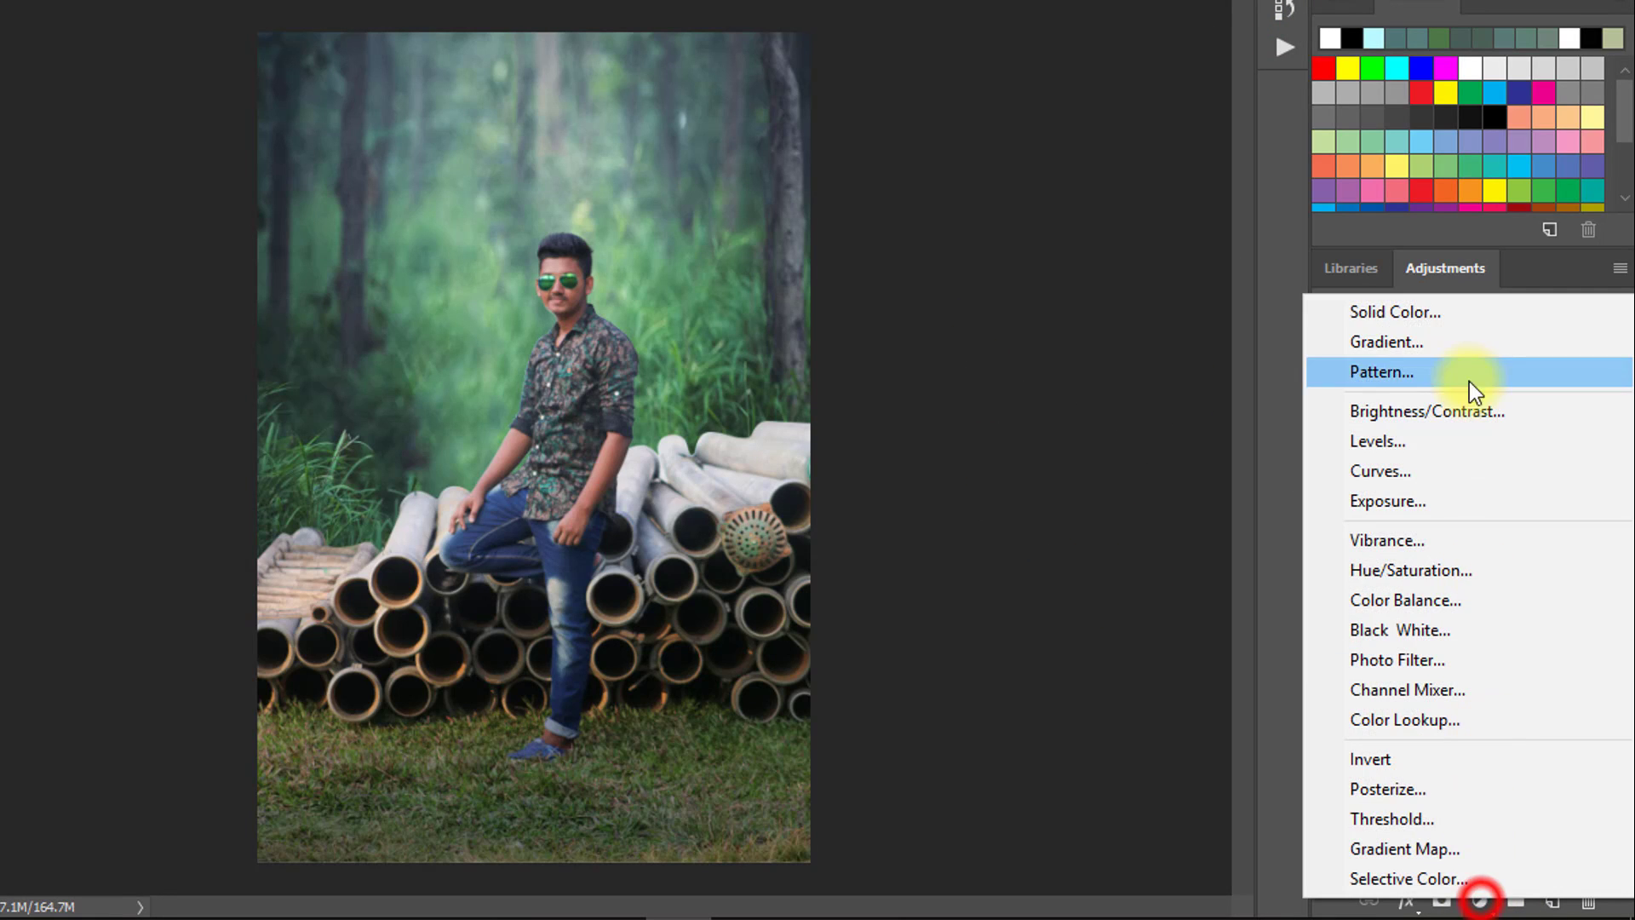
click(1428, 333)
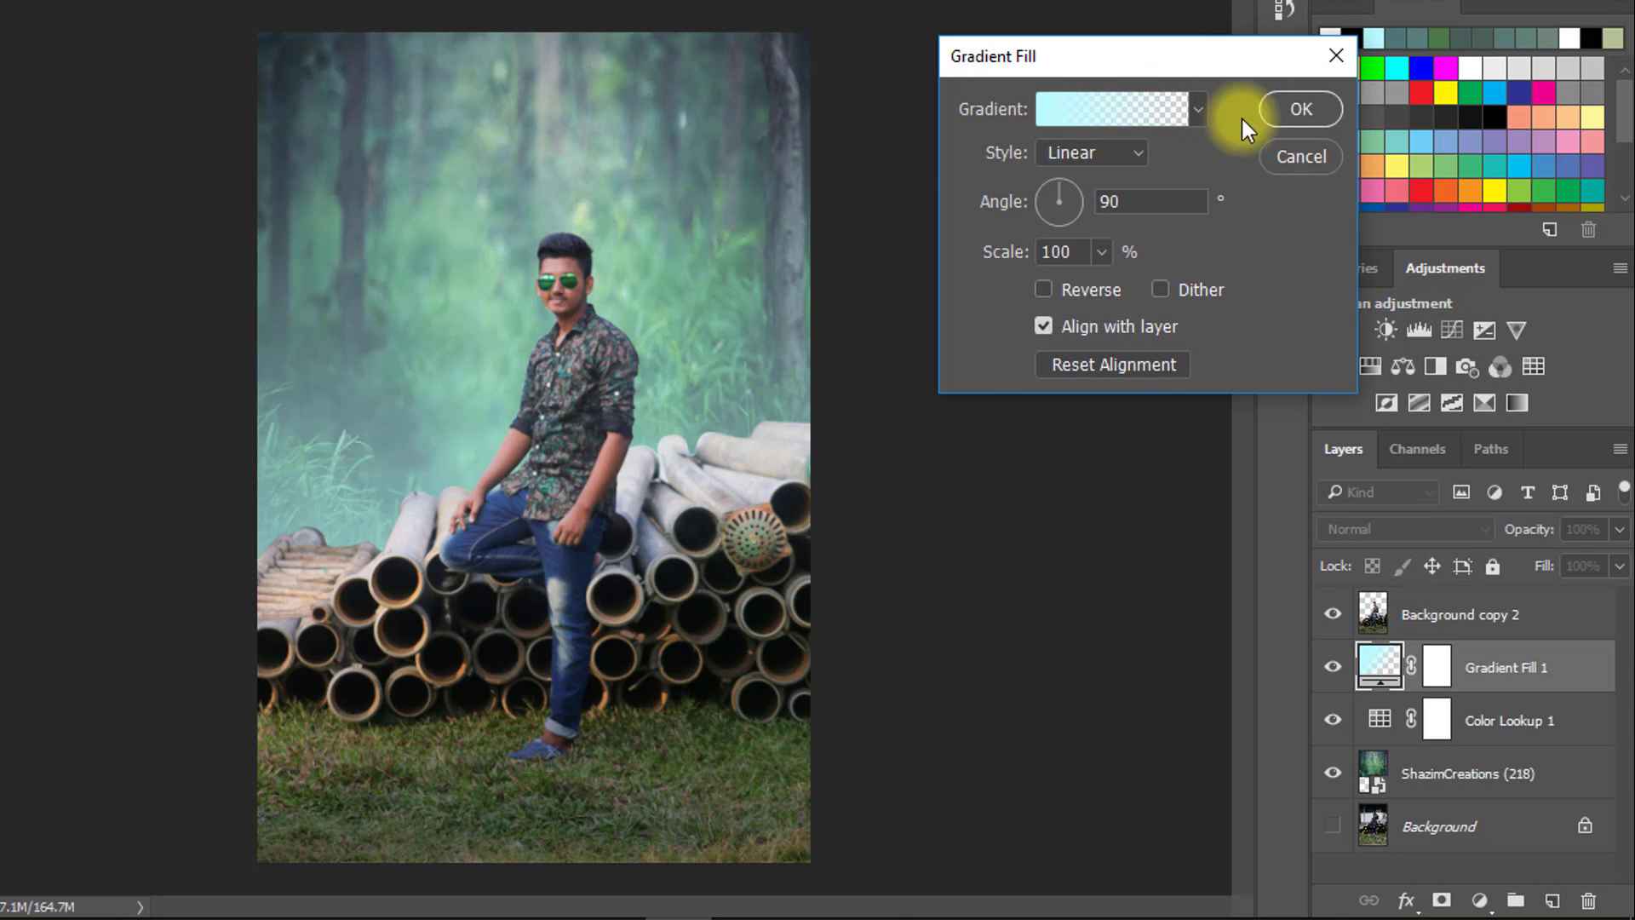
click(1285, 110)
drag(1538, 530, 1497, 536)
click(1374, 529)
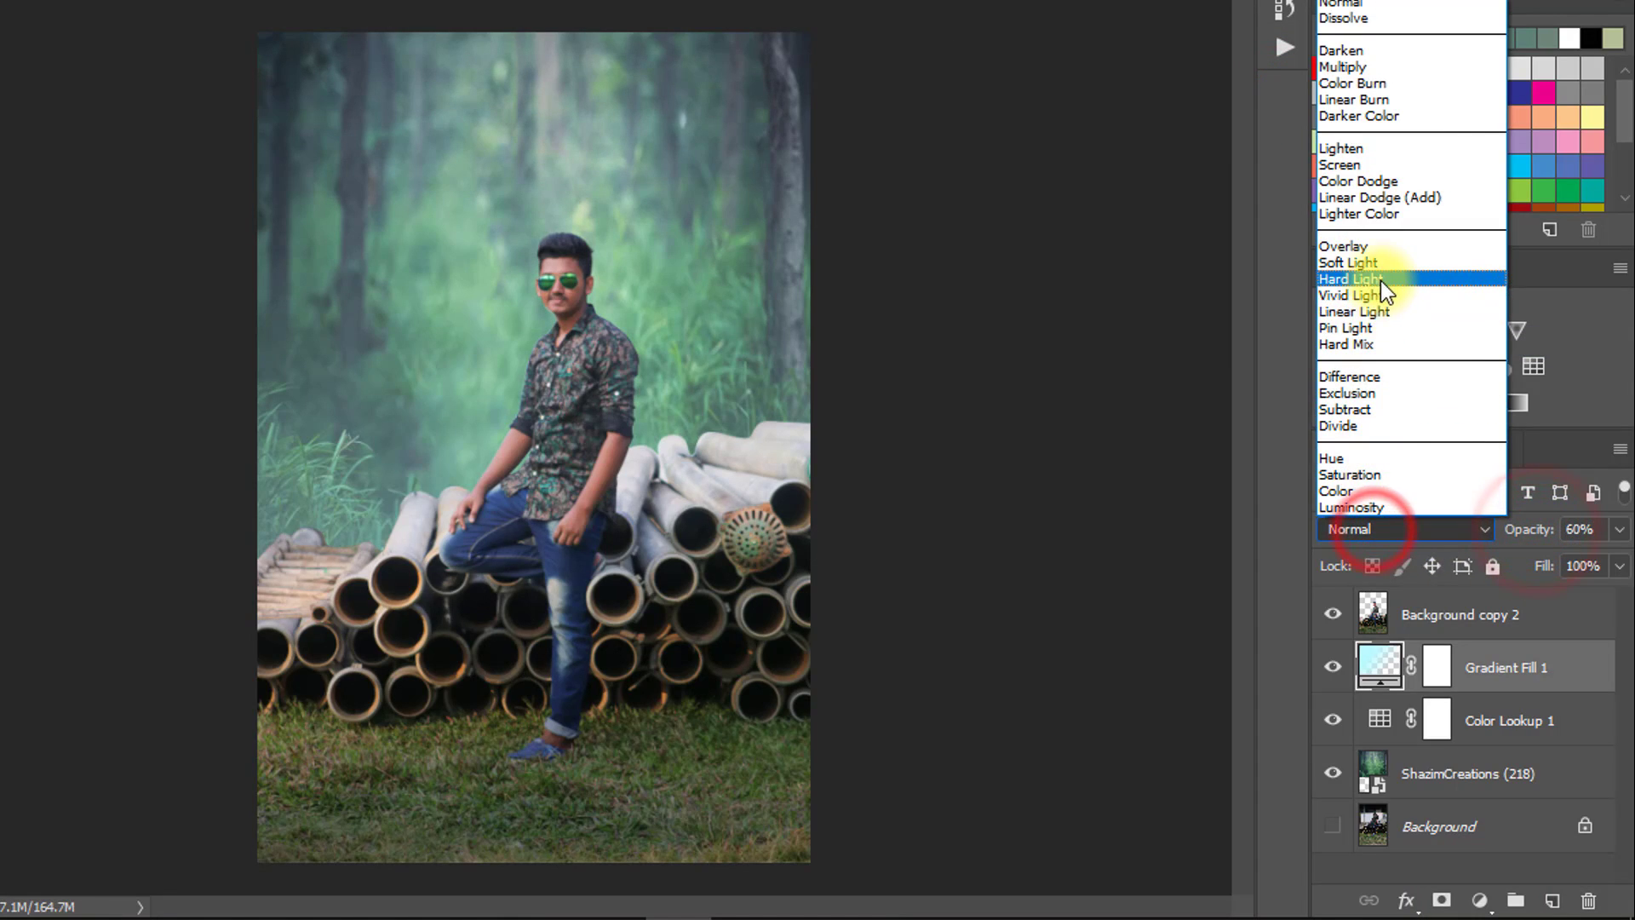
click(1373, 264)
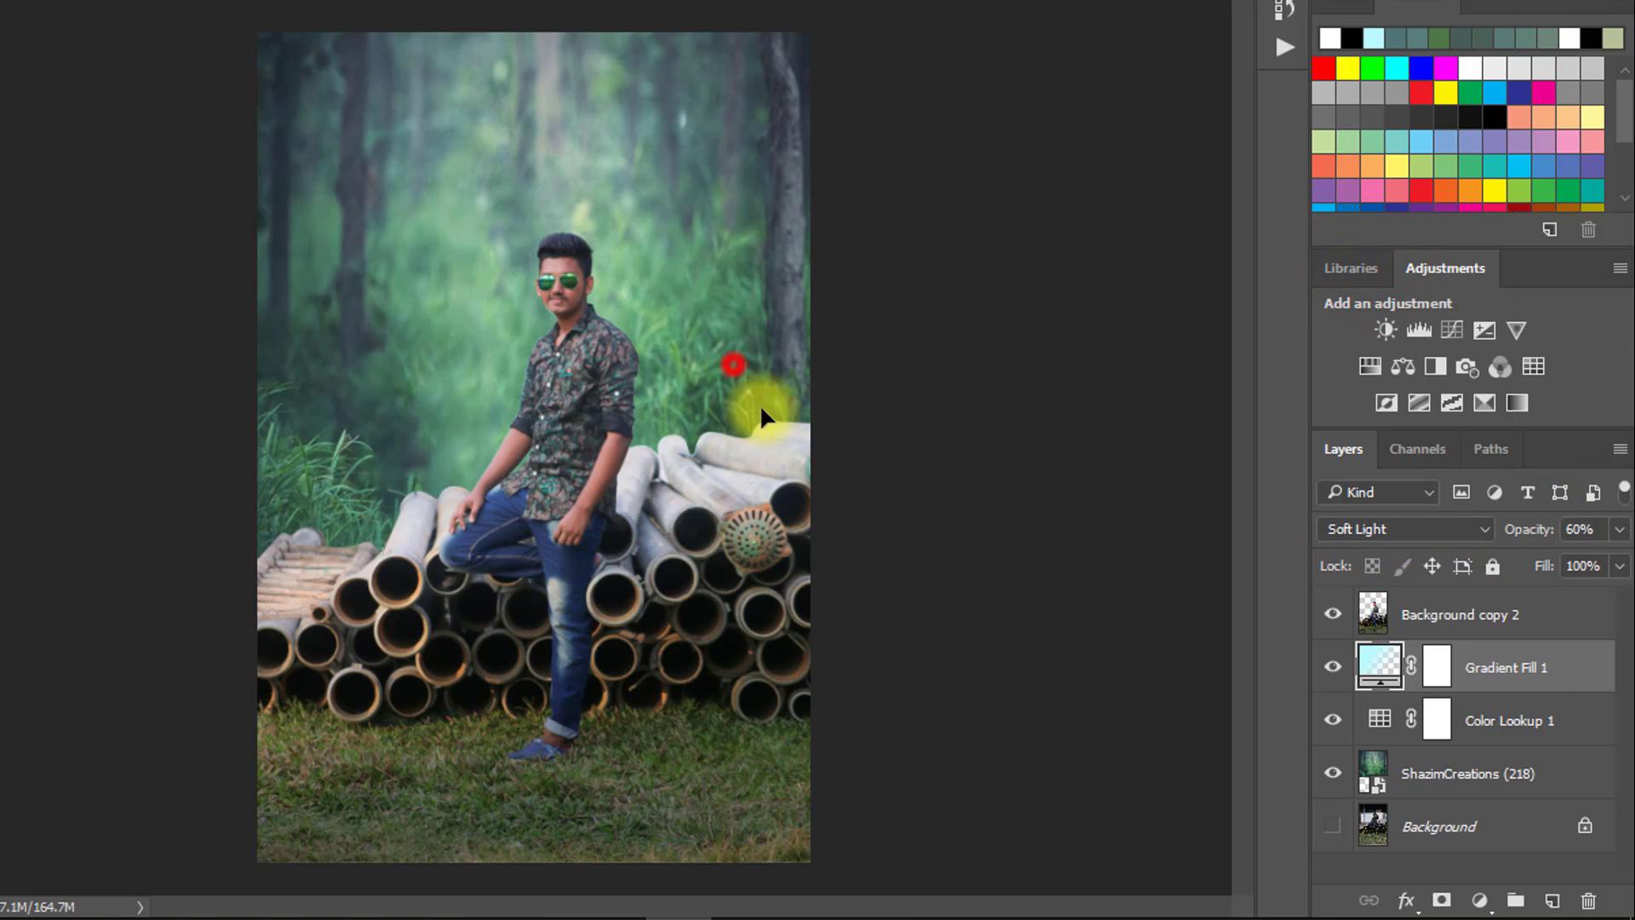
click(1505, 667)
drag(1525, 529, 1464, 532)
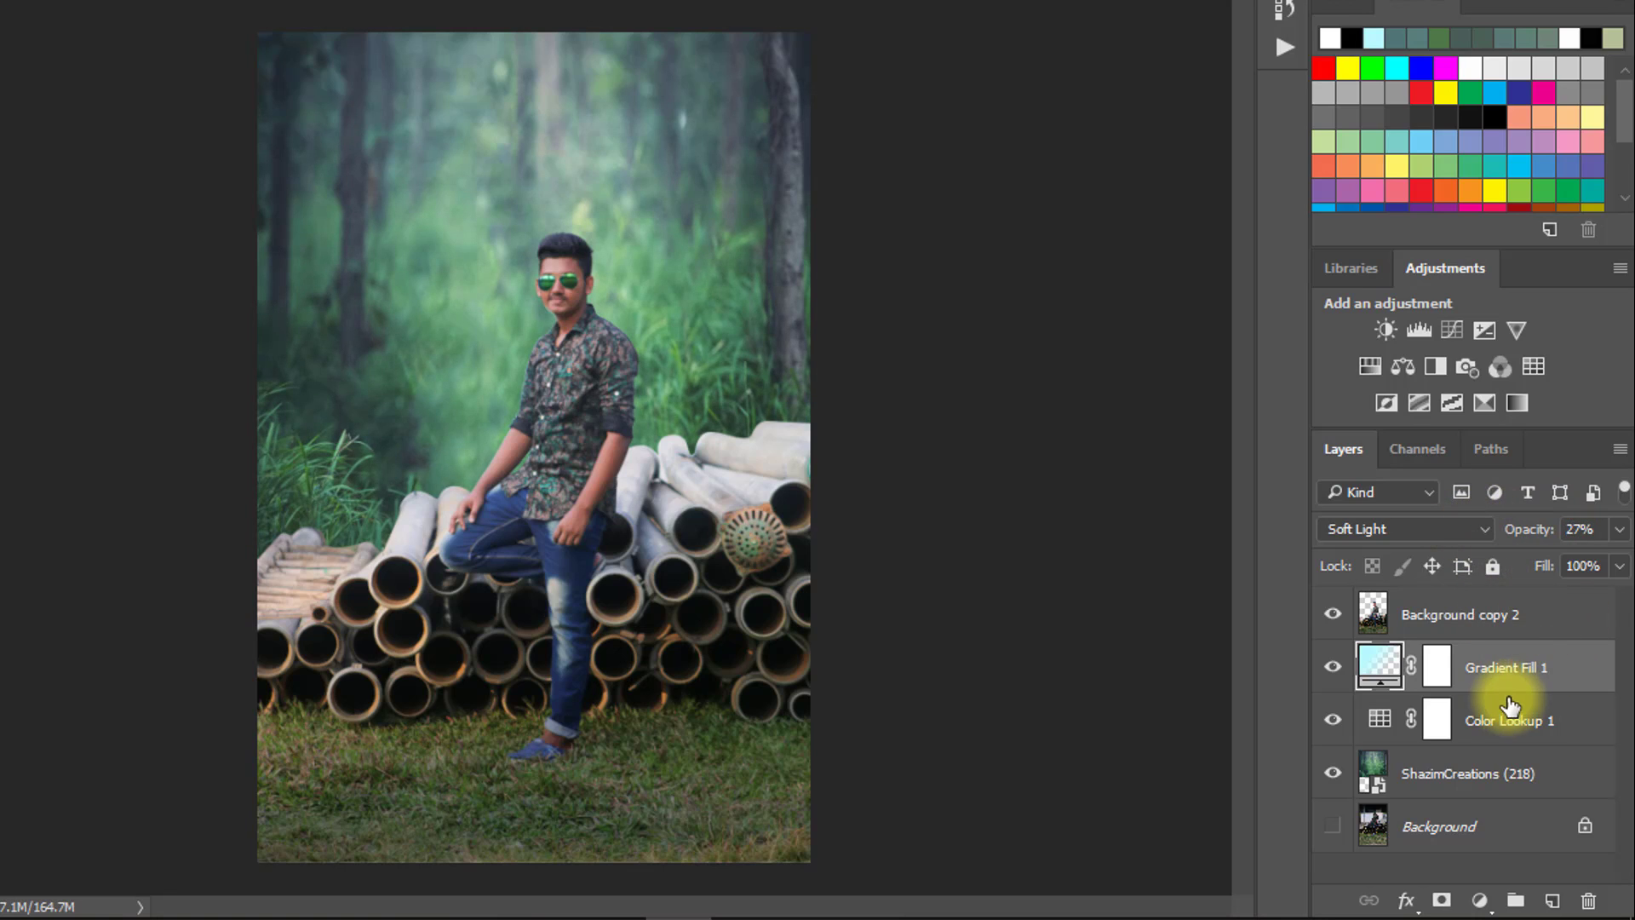
Add a Curves adjustment clipped to the Background copy 2 cutout and raise the middle of the RGB curve slightly
click(1471, 617)
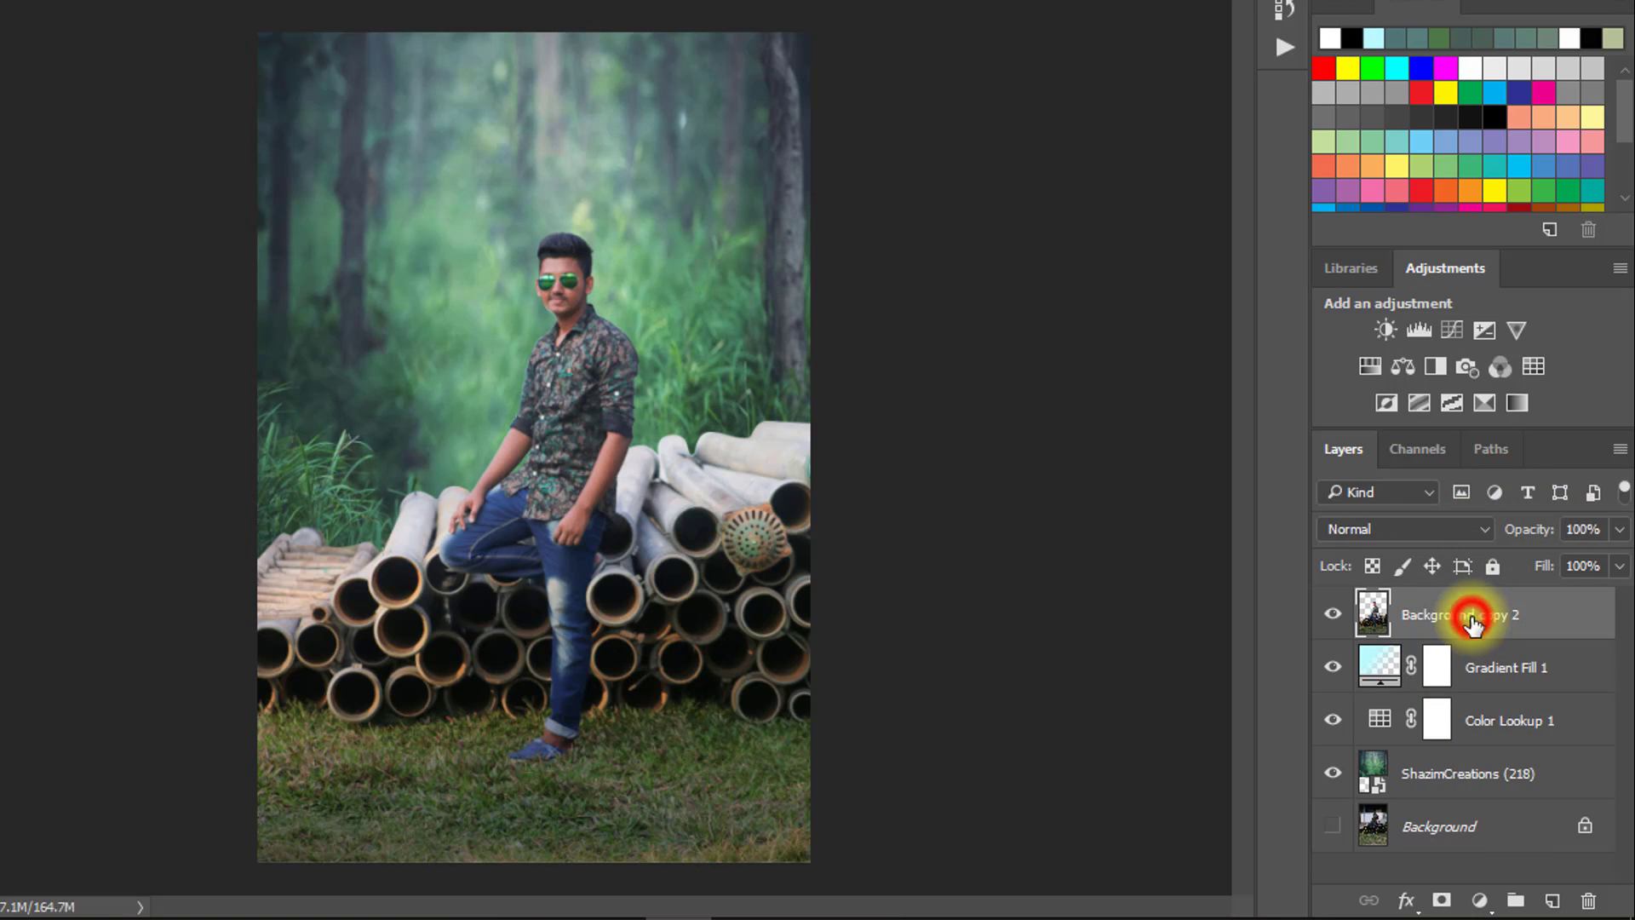
drag(670, 302, 796, 310)
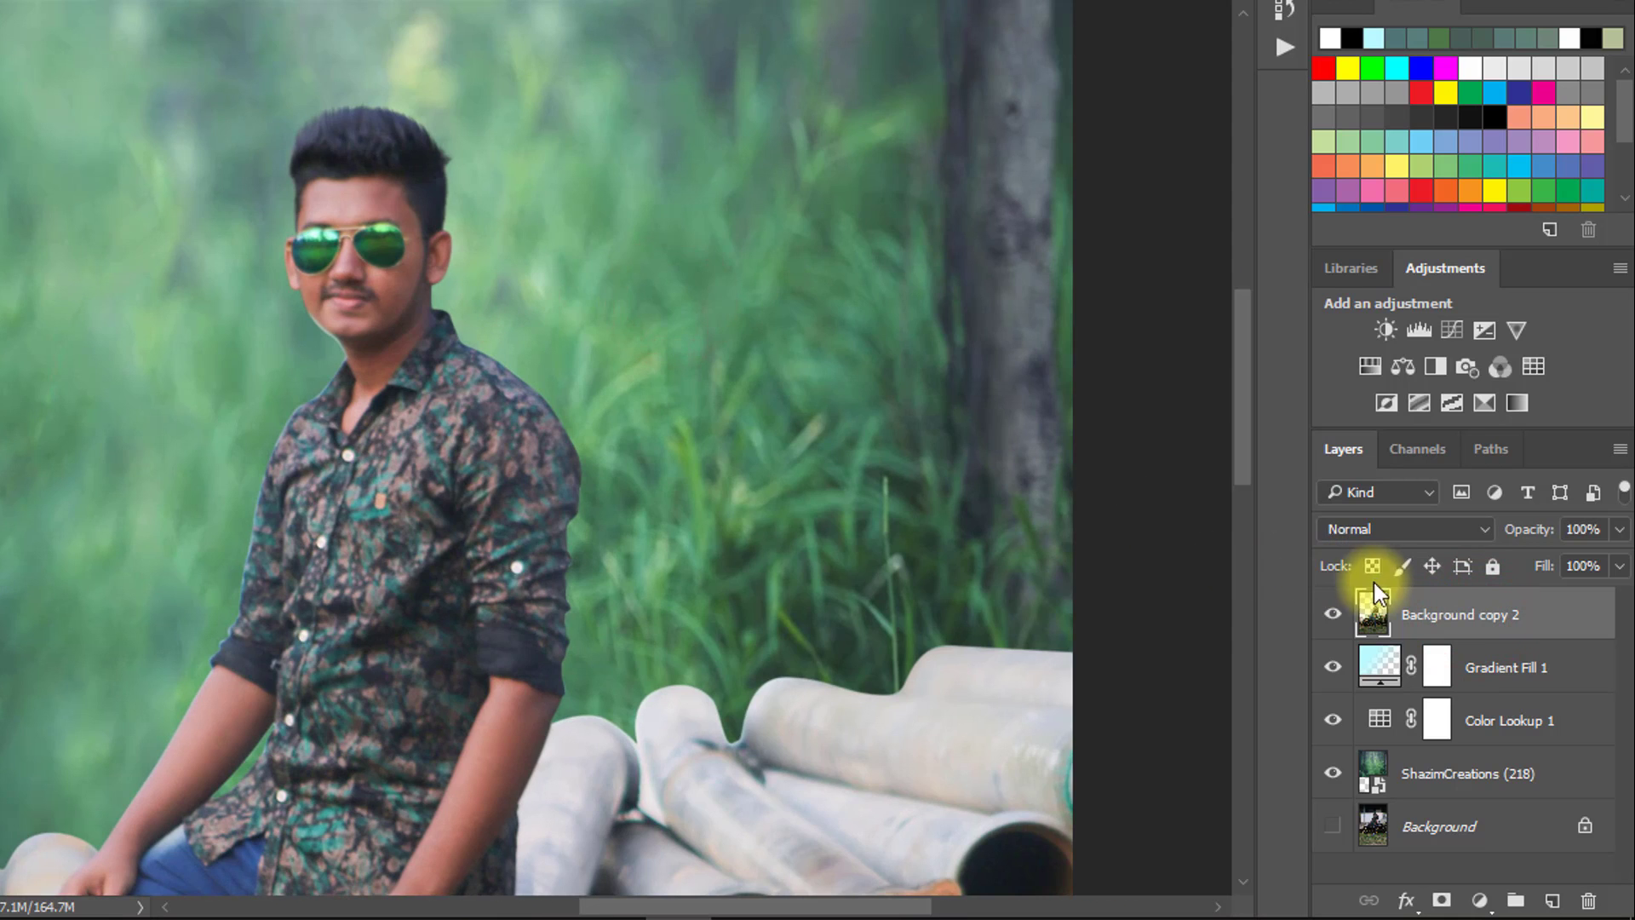
click(1375, 614)
click(1450, 329)
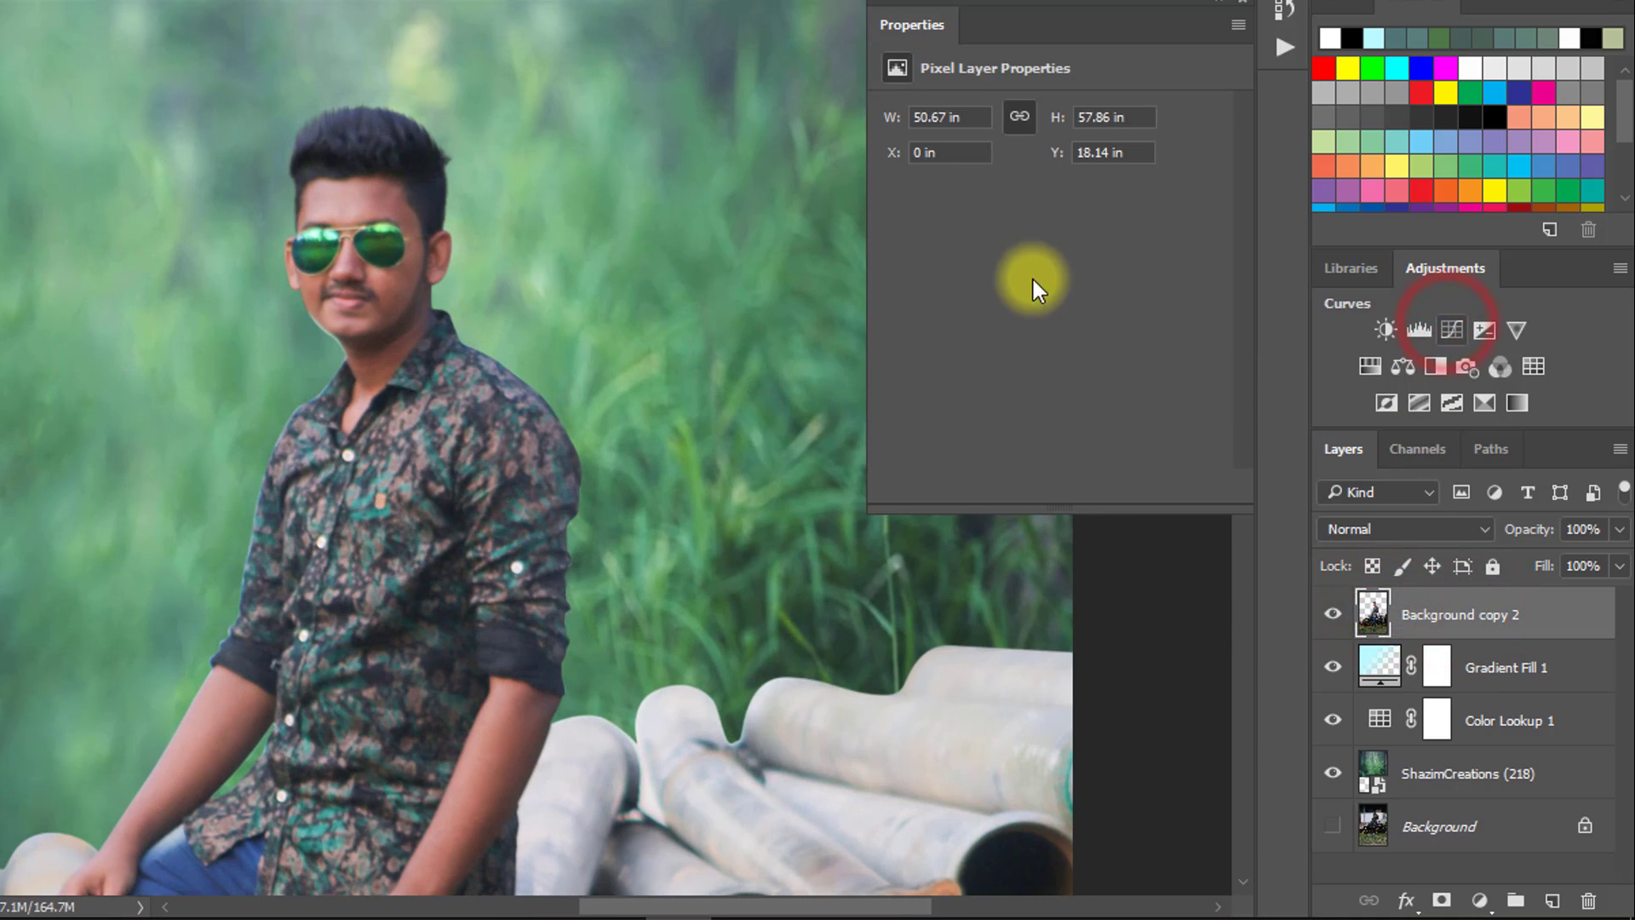
click(1048, 486)
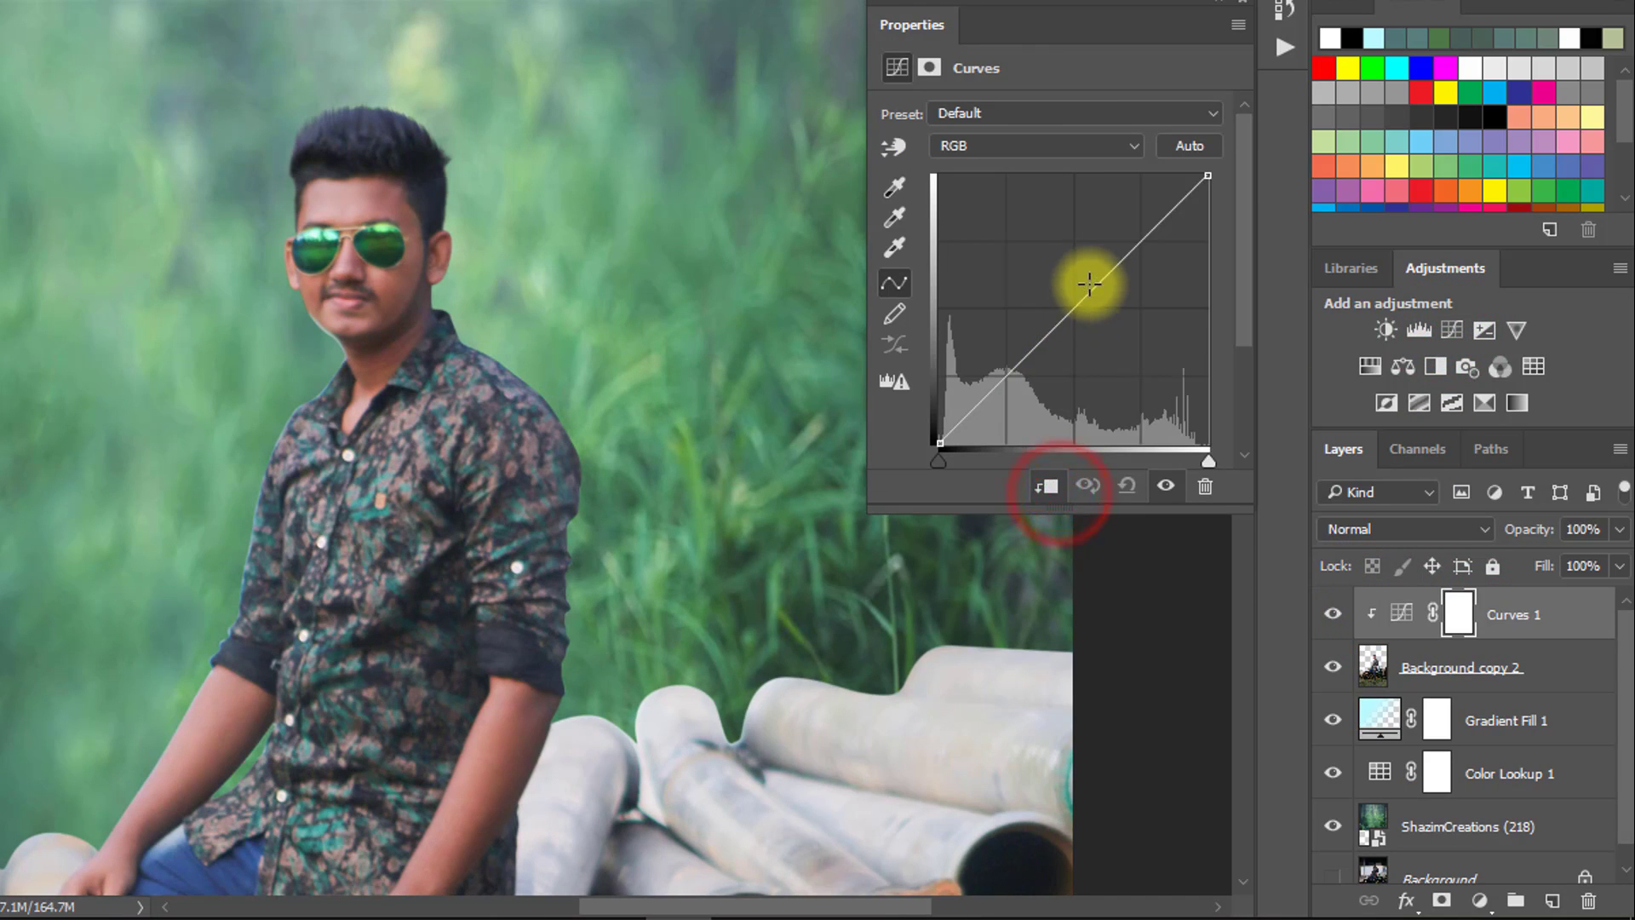
click(1089, 283)
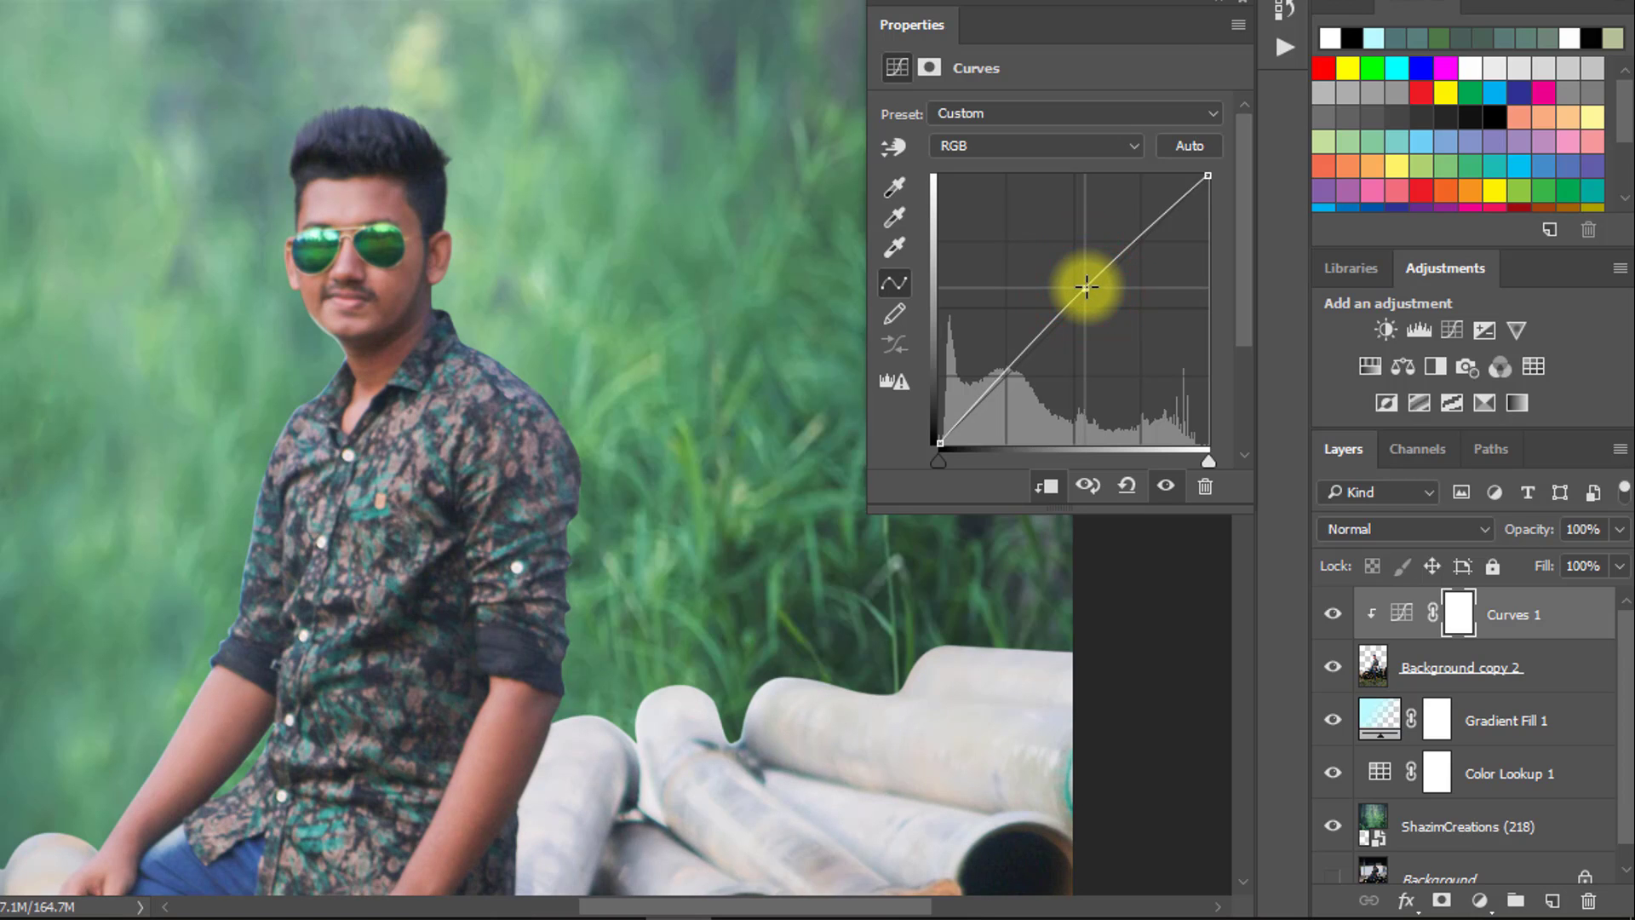
click(1237, 10)
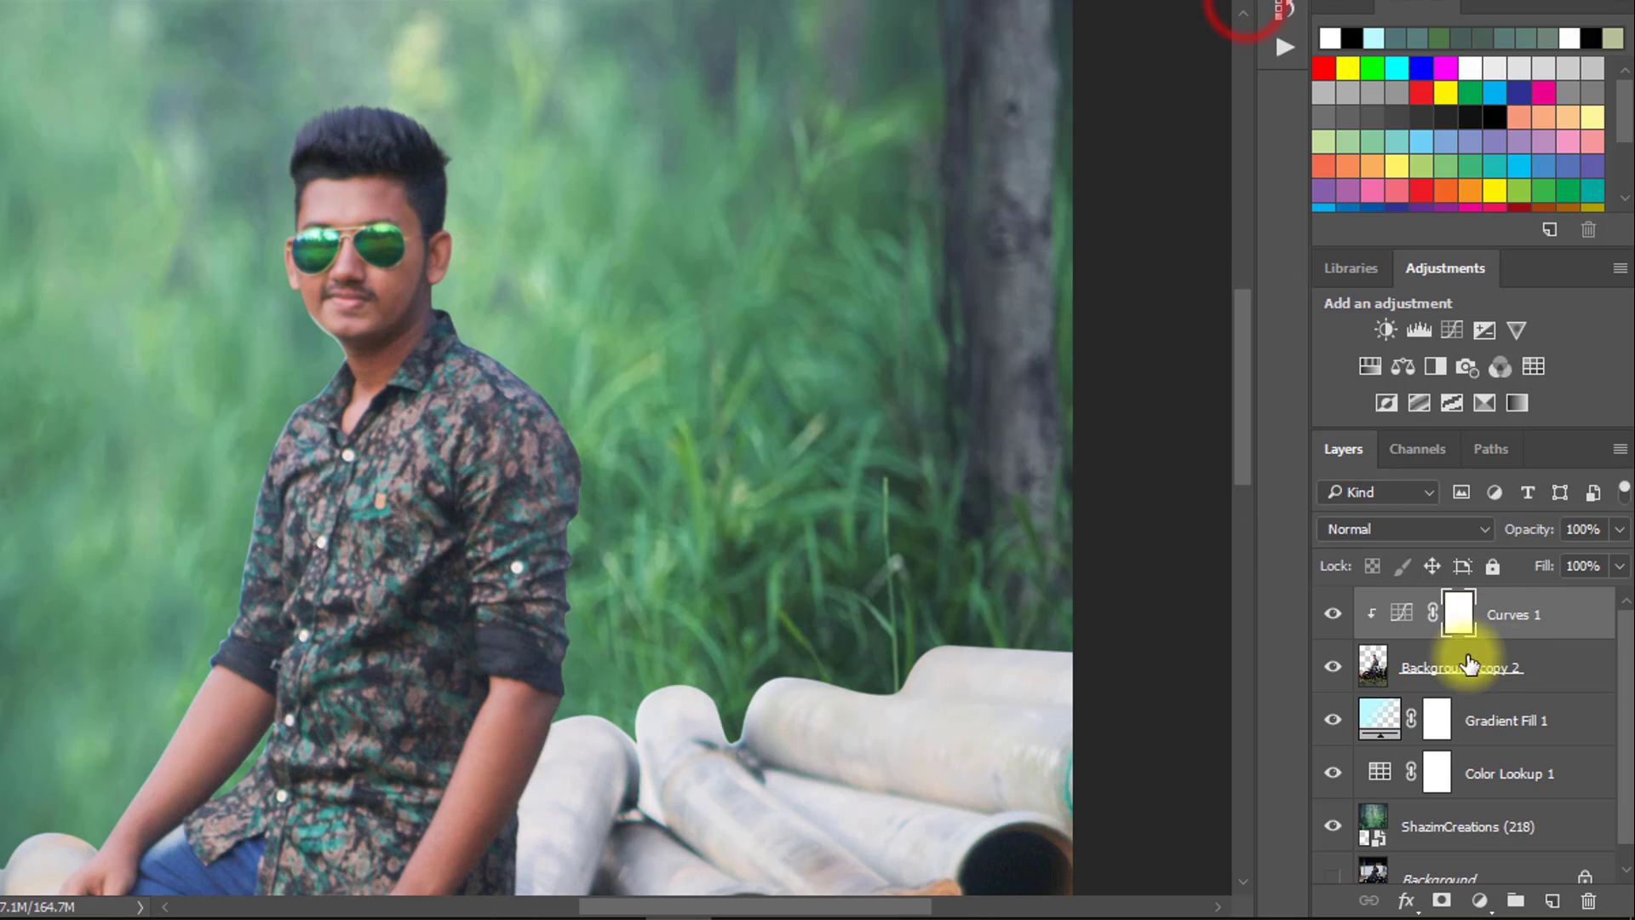
Stamp all visible layers into a new merged layer on top of the stack
key(ctrl+0)
mouse_move(794, 475)
mouse_down()
mouse_move(742, 467)
mouse_move(730, 494)
mouse_up()
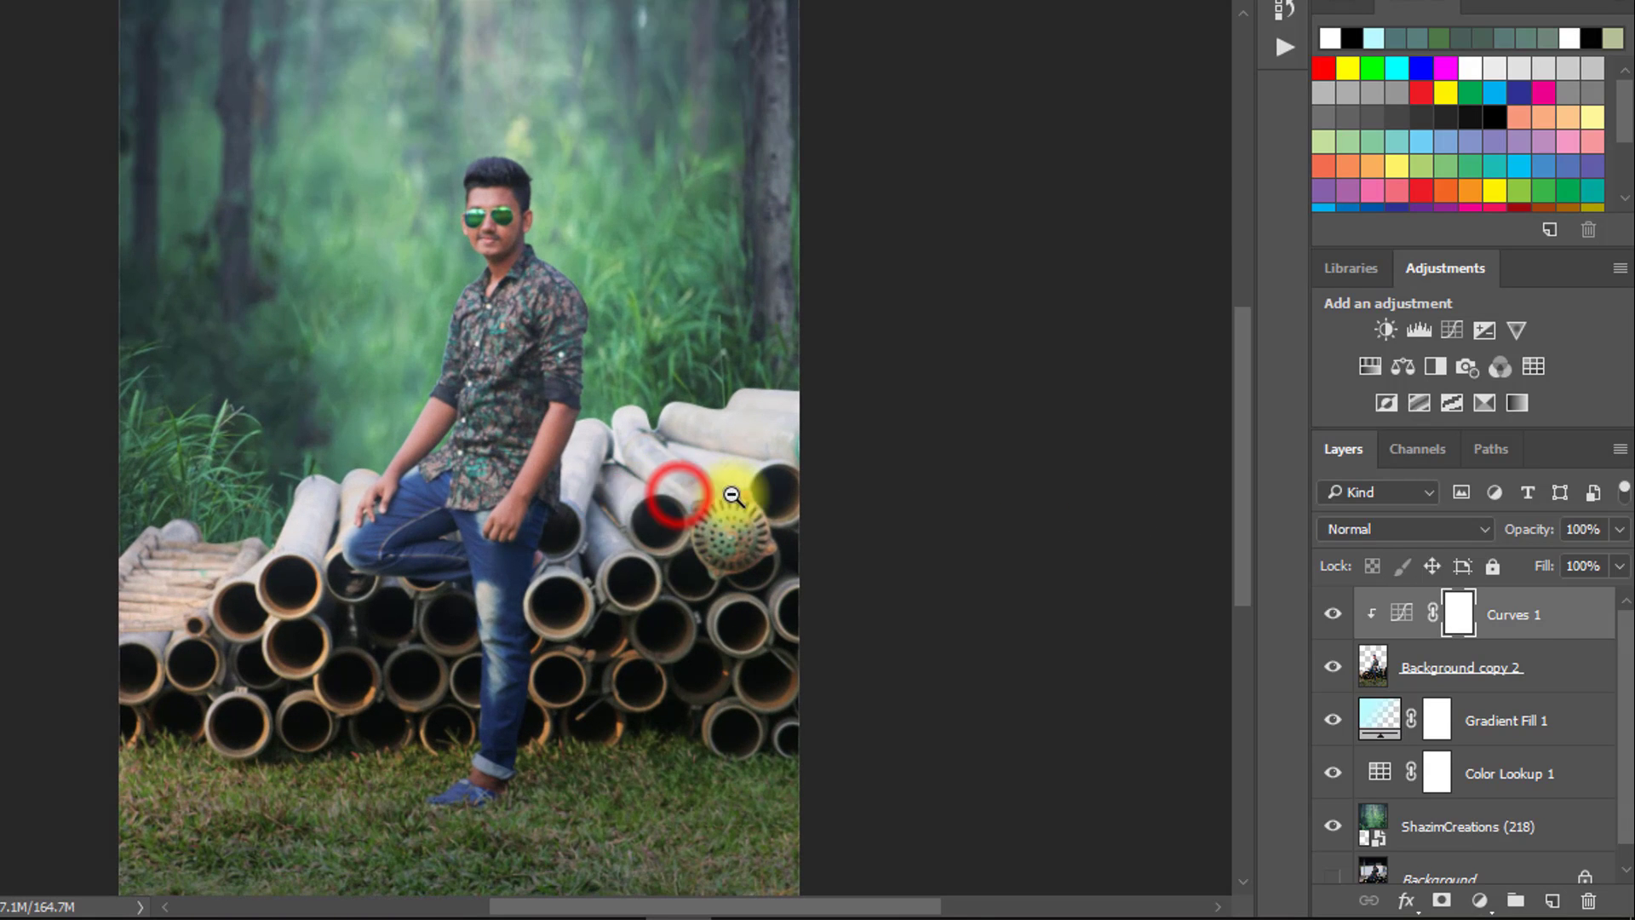
key(ctrl+alt+shift+e)
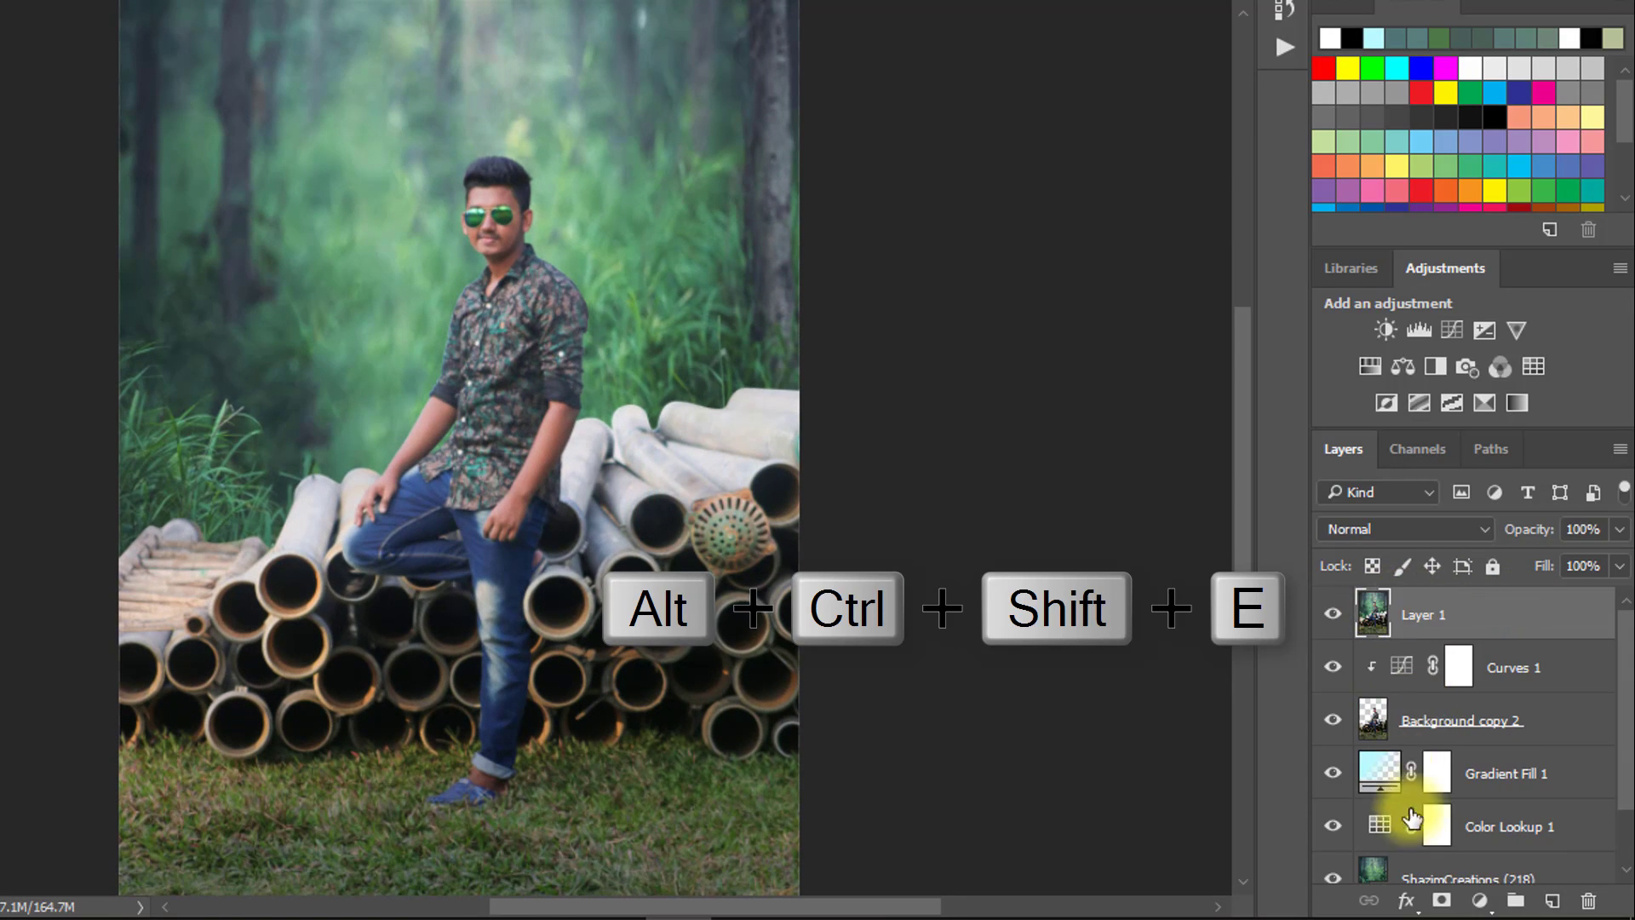
Add a Color Lookup adjustment layer above the merged layer and load the Kodak 5205 Fuji 3510 3D LUT
click(1484, 900)
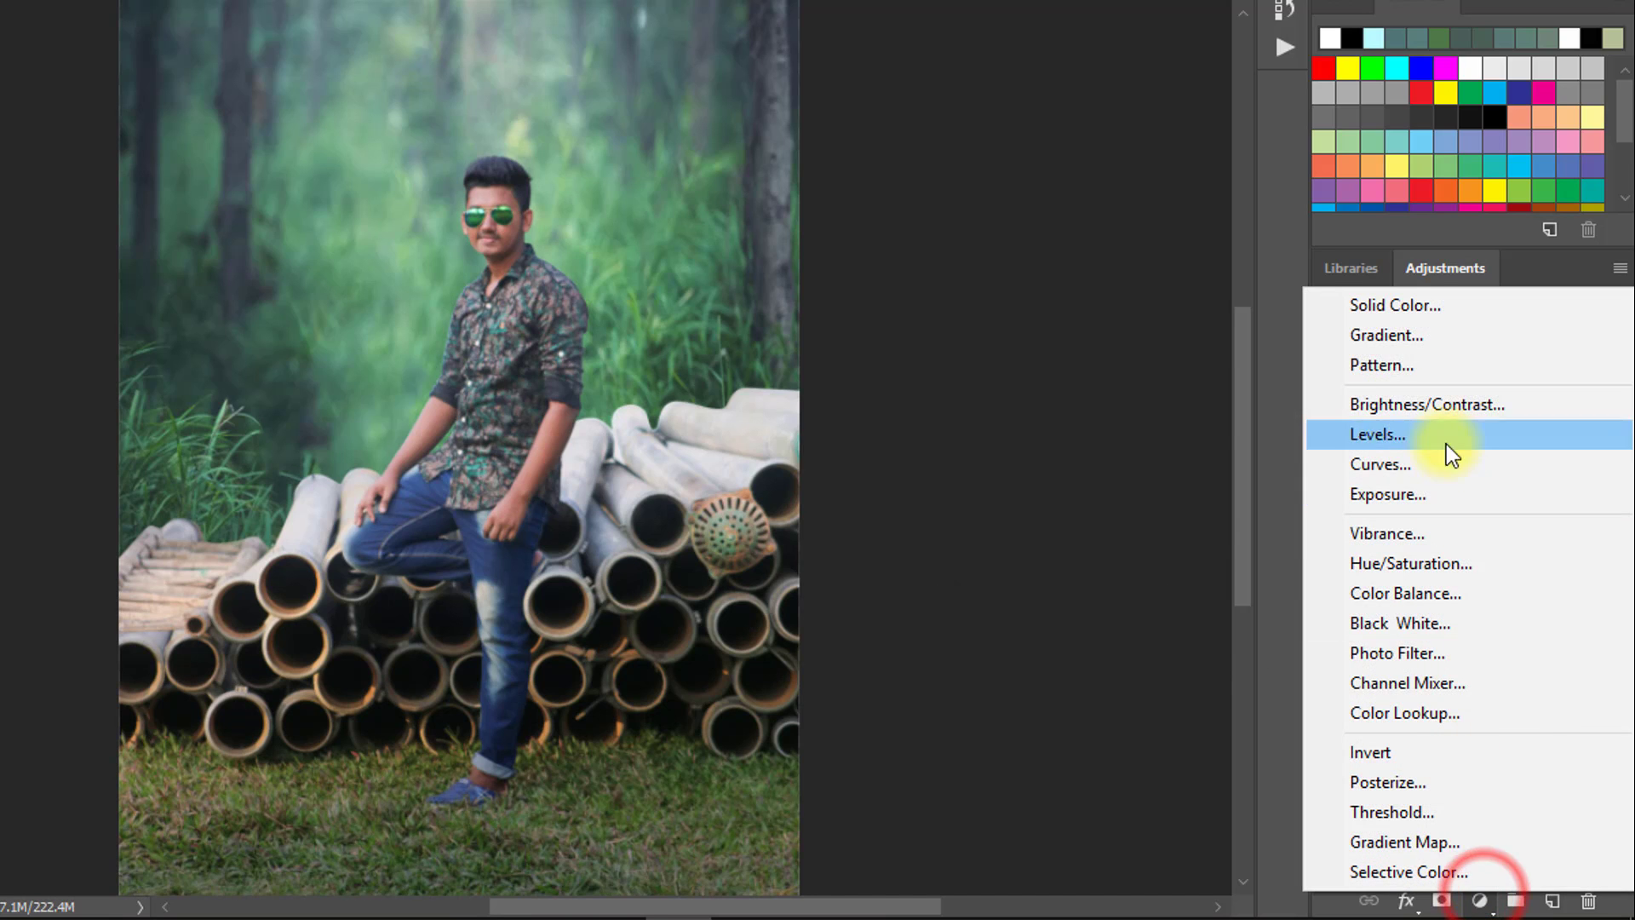
click(1436, 713)
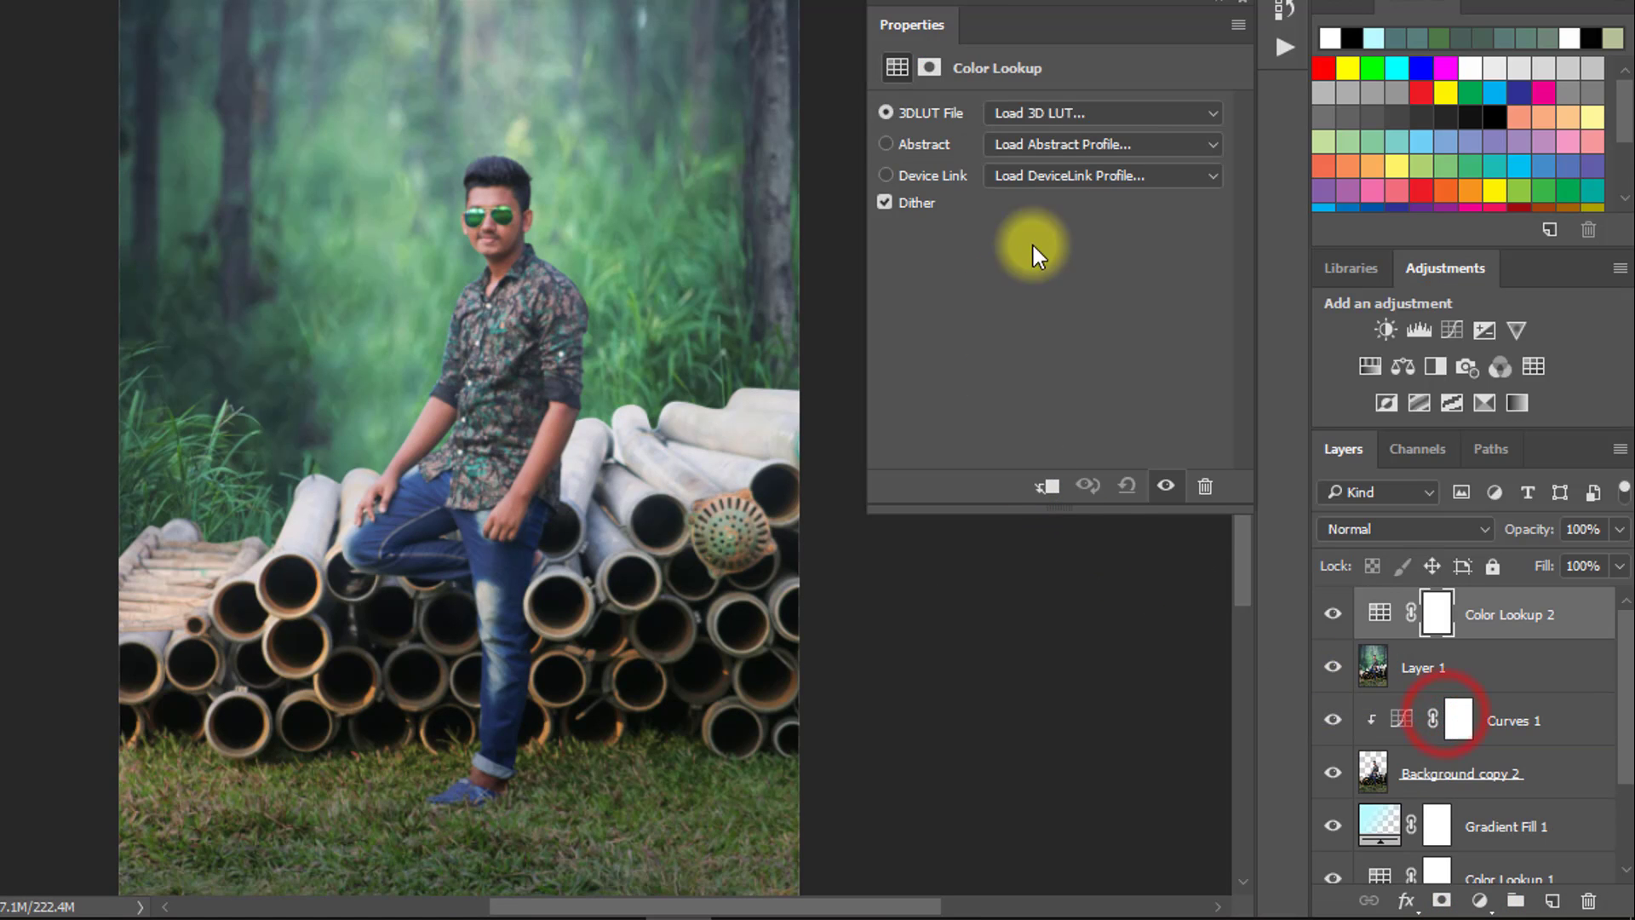
click(1065, 104)
click(1067, 226)
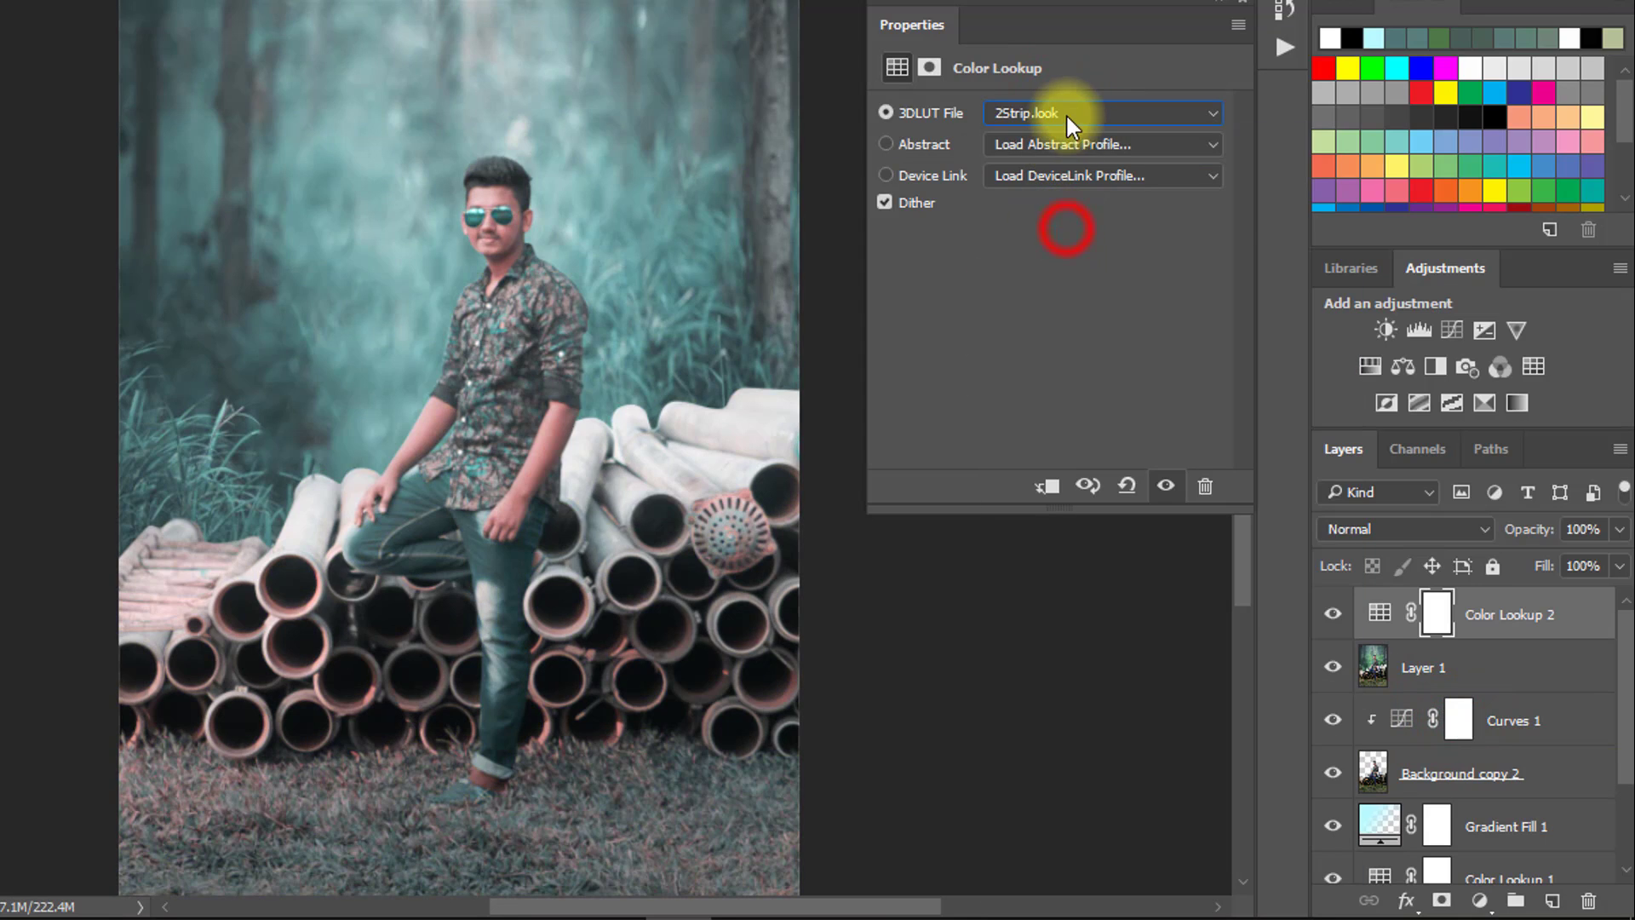
scroll(1077, 116, down, 15)
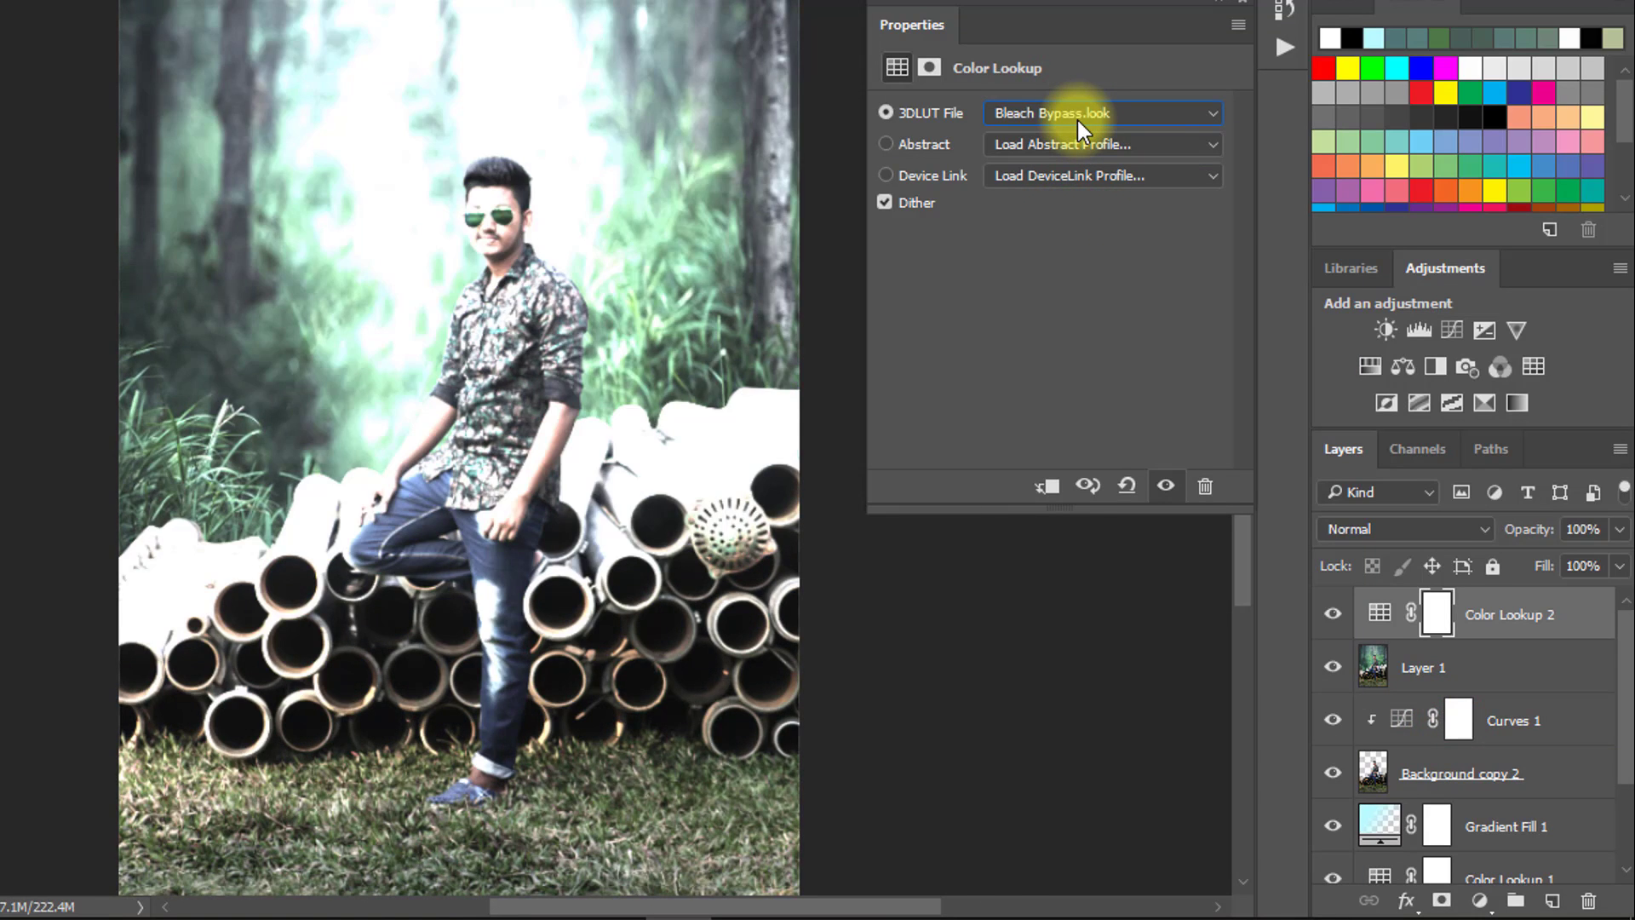
scroll(1046, 109, down, 1)
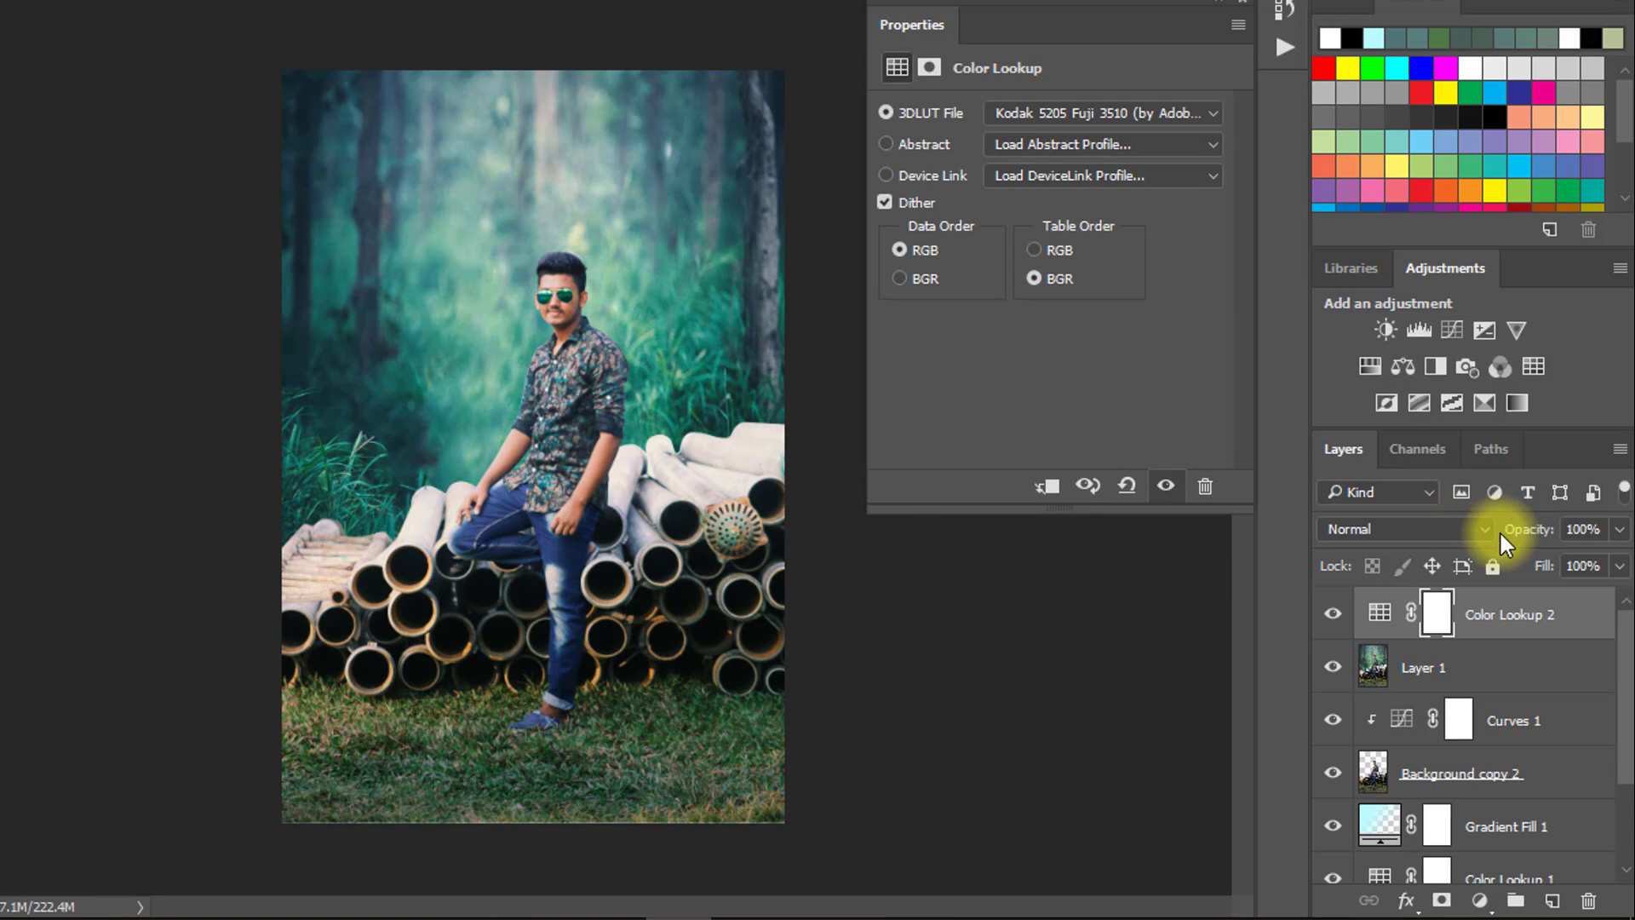
Replace the Color Lookup 2 layer's 3D LUT with Fuji ETERNA 250D Kodak 2395
click(1078, 112)
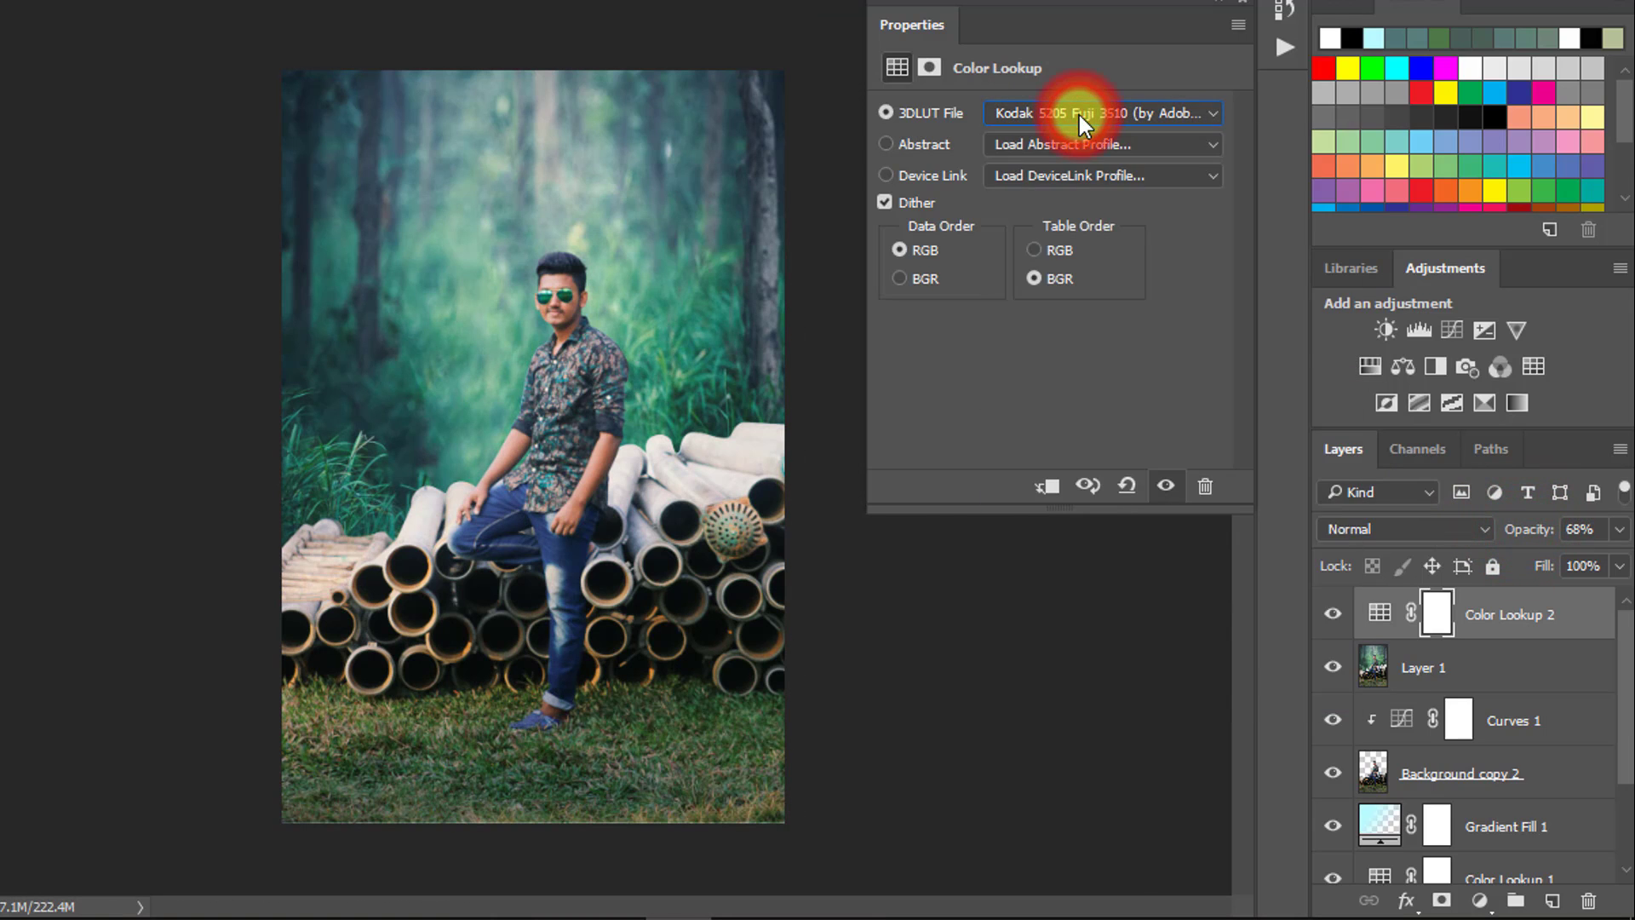
click(1183, 709)
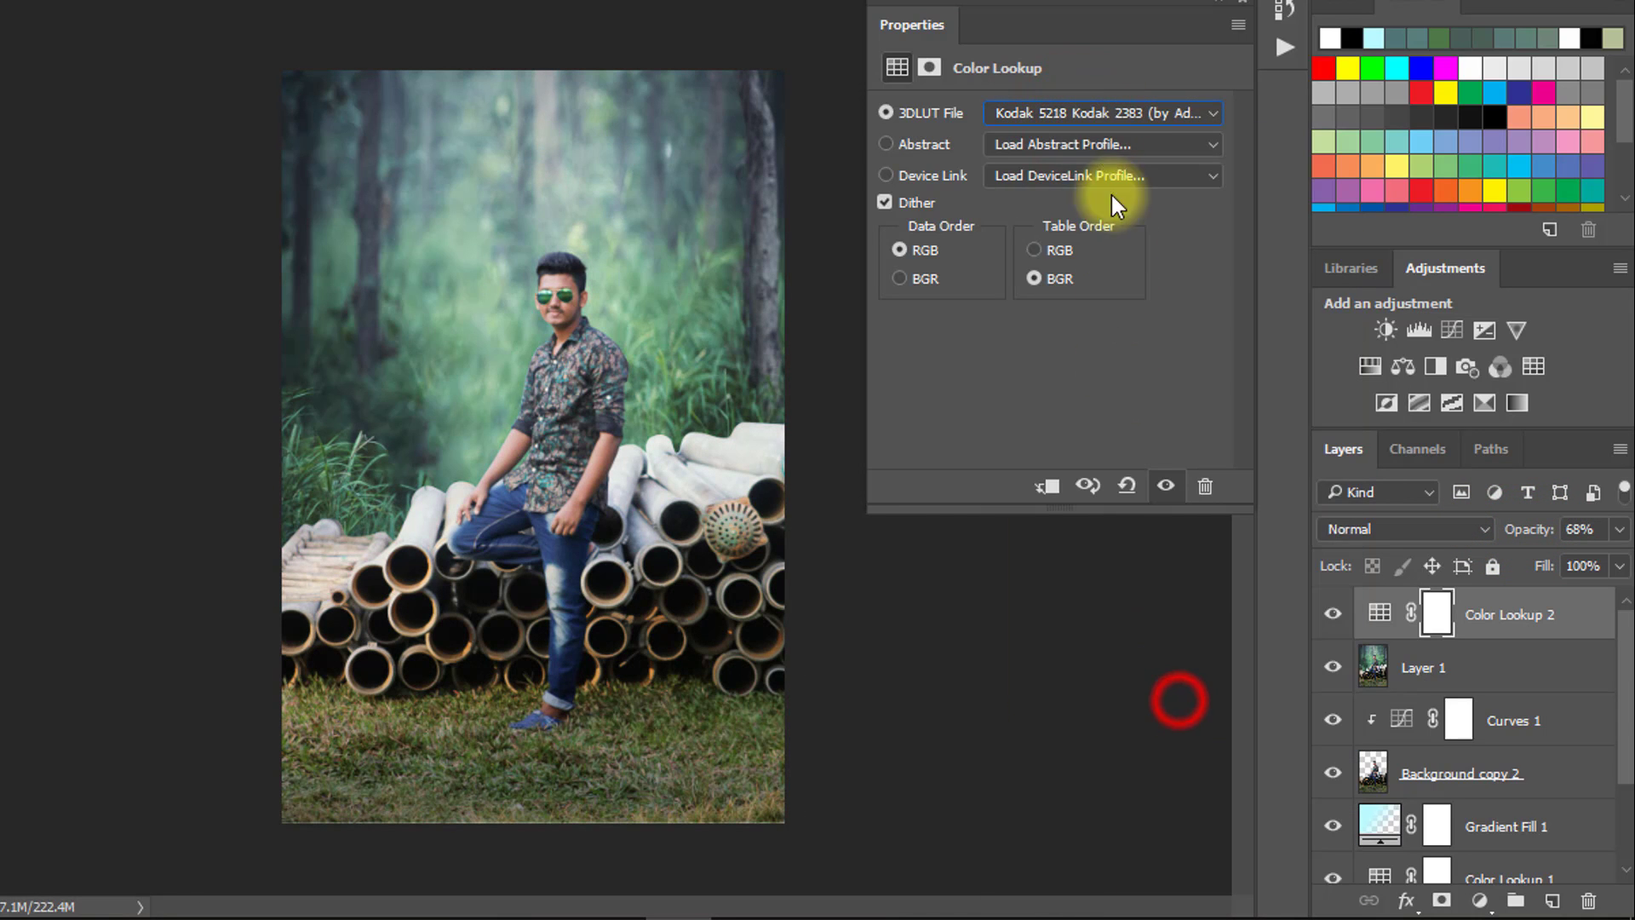
click(1077, 117)
click(1095, 502)
scroll(1060, 116, down, 1)
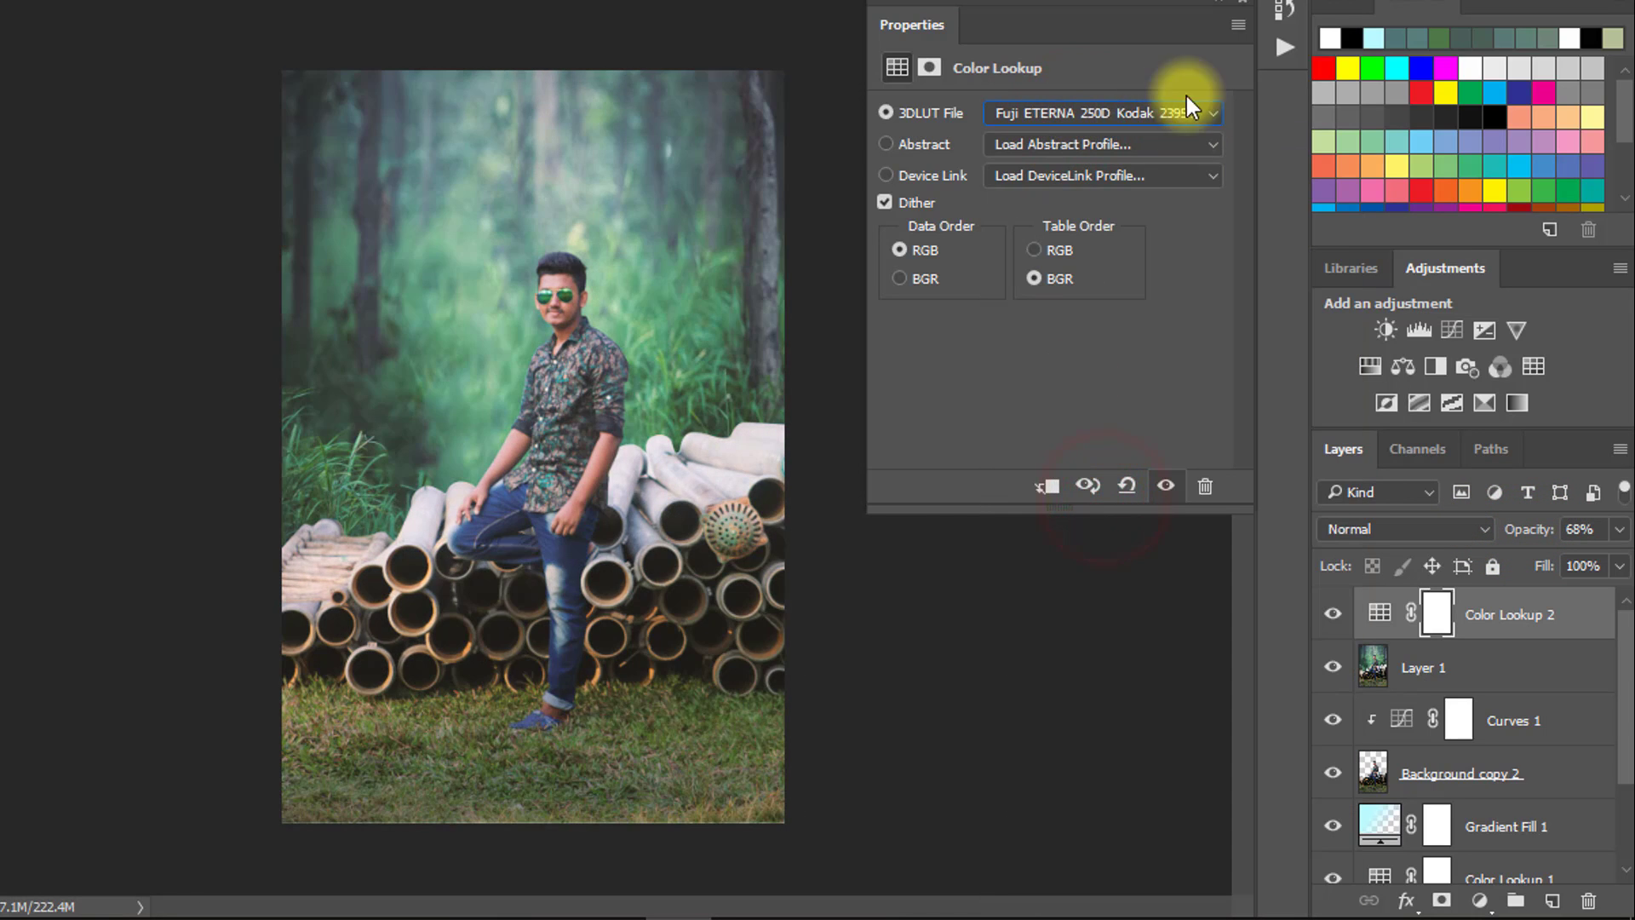
click(1235, 7)
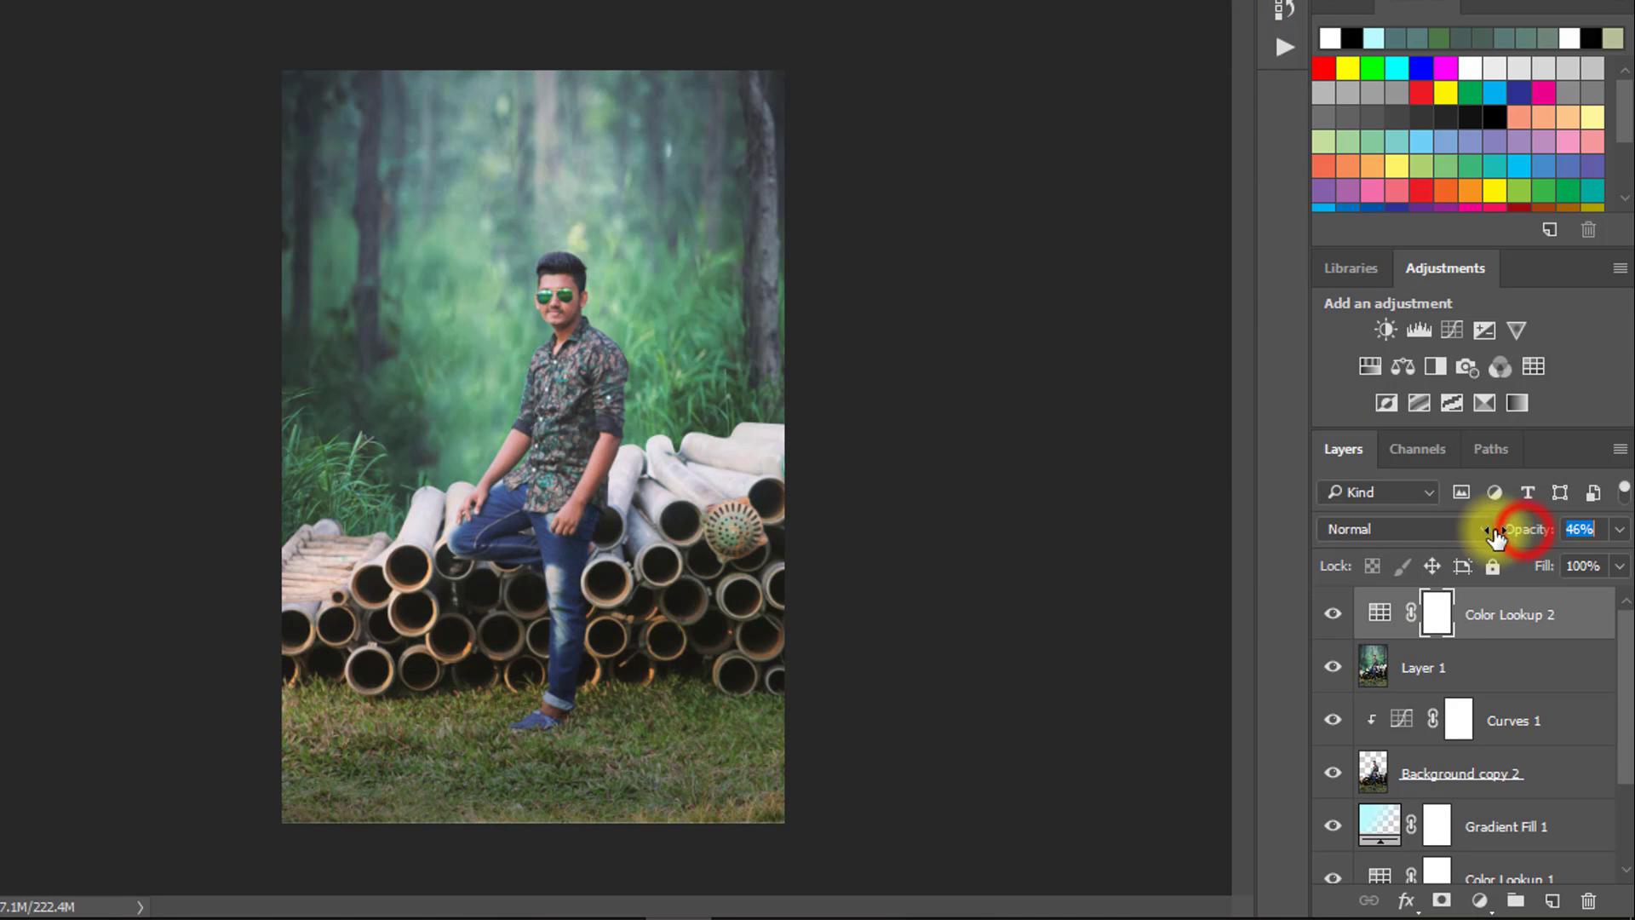
Set the Color Lookup 2 layer's opacity to 70%
drag(1496, 535, 1529, 545)
scroll(646, 504, up, 1)
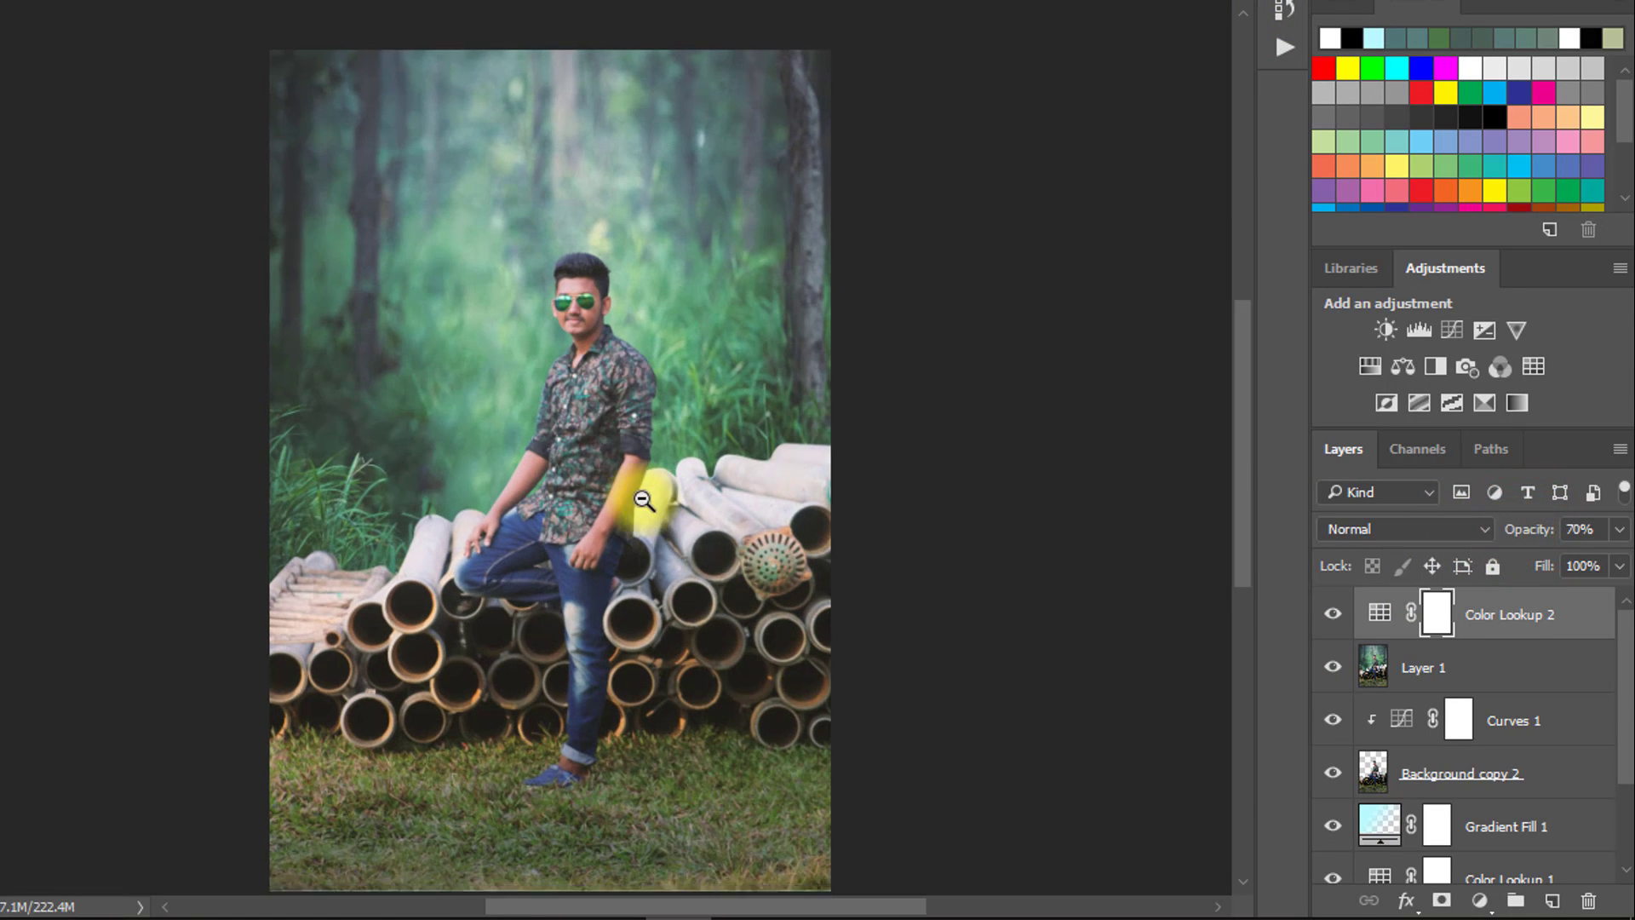
scroll(645, 503, down, 1)
drag(724, 628, 694, 603)
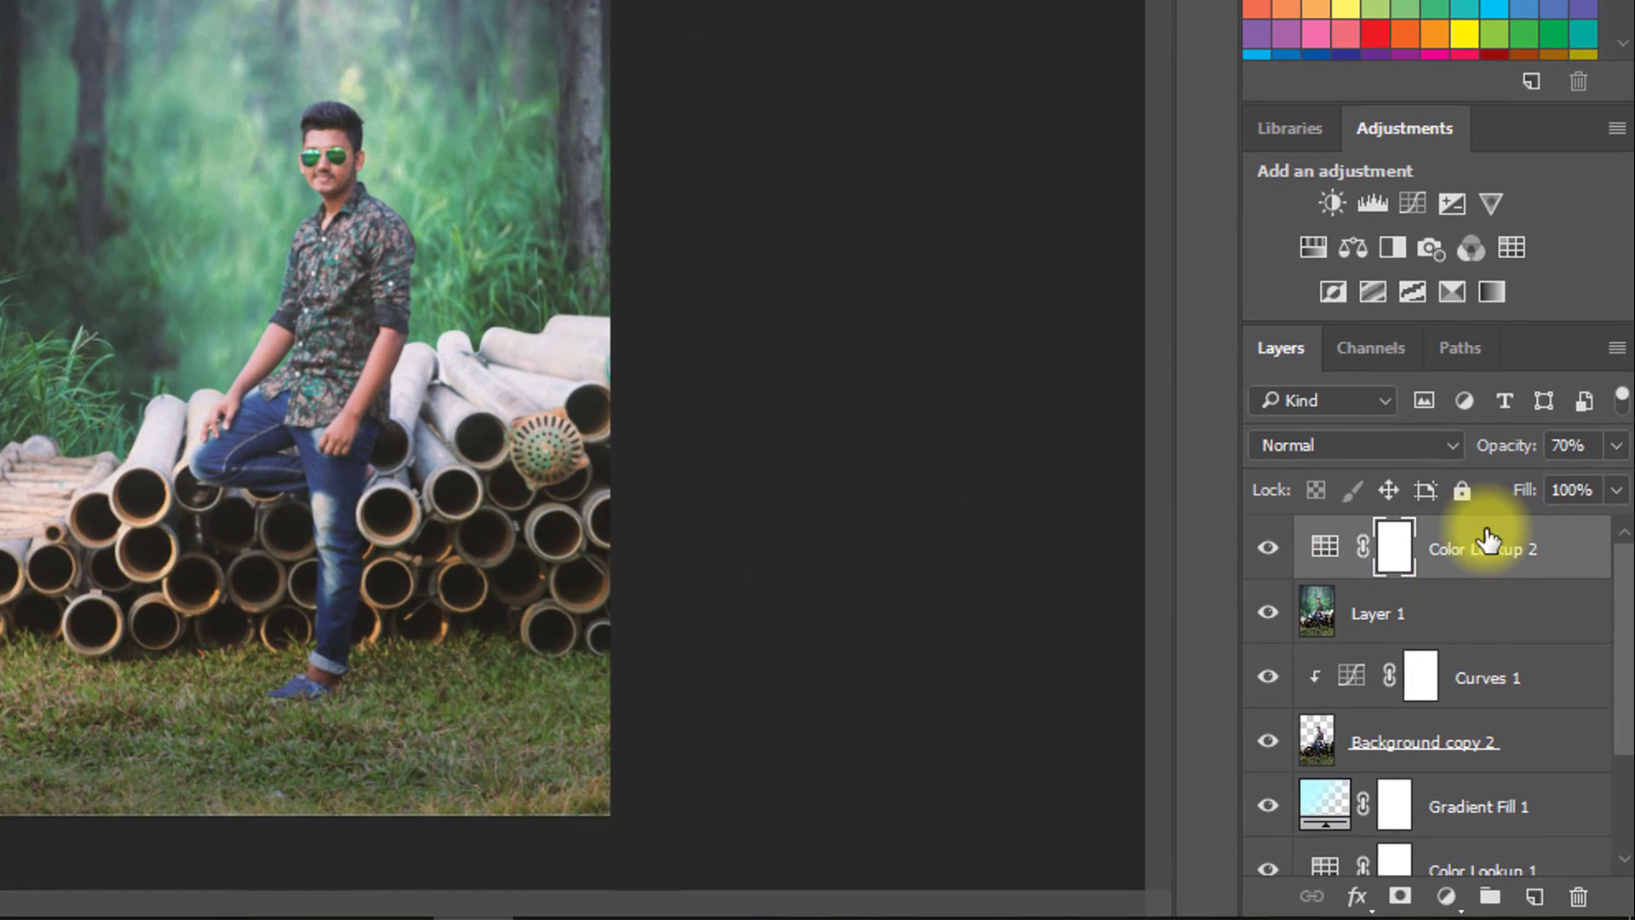
Add a light cyan-to-transparent Gradient Fill layer above Color Lookup 2, set to Soft Light at 82% opacity
click(1438, 899)
click(1428, 209)
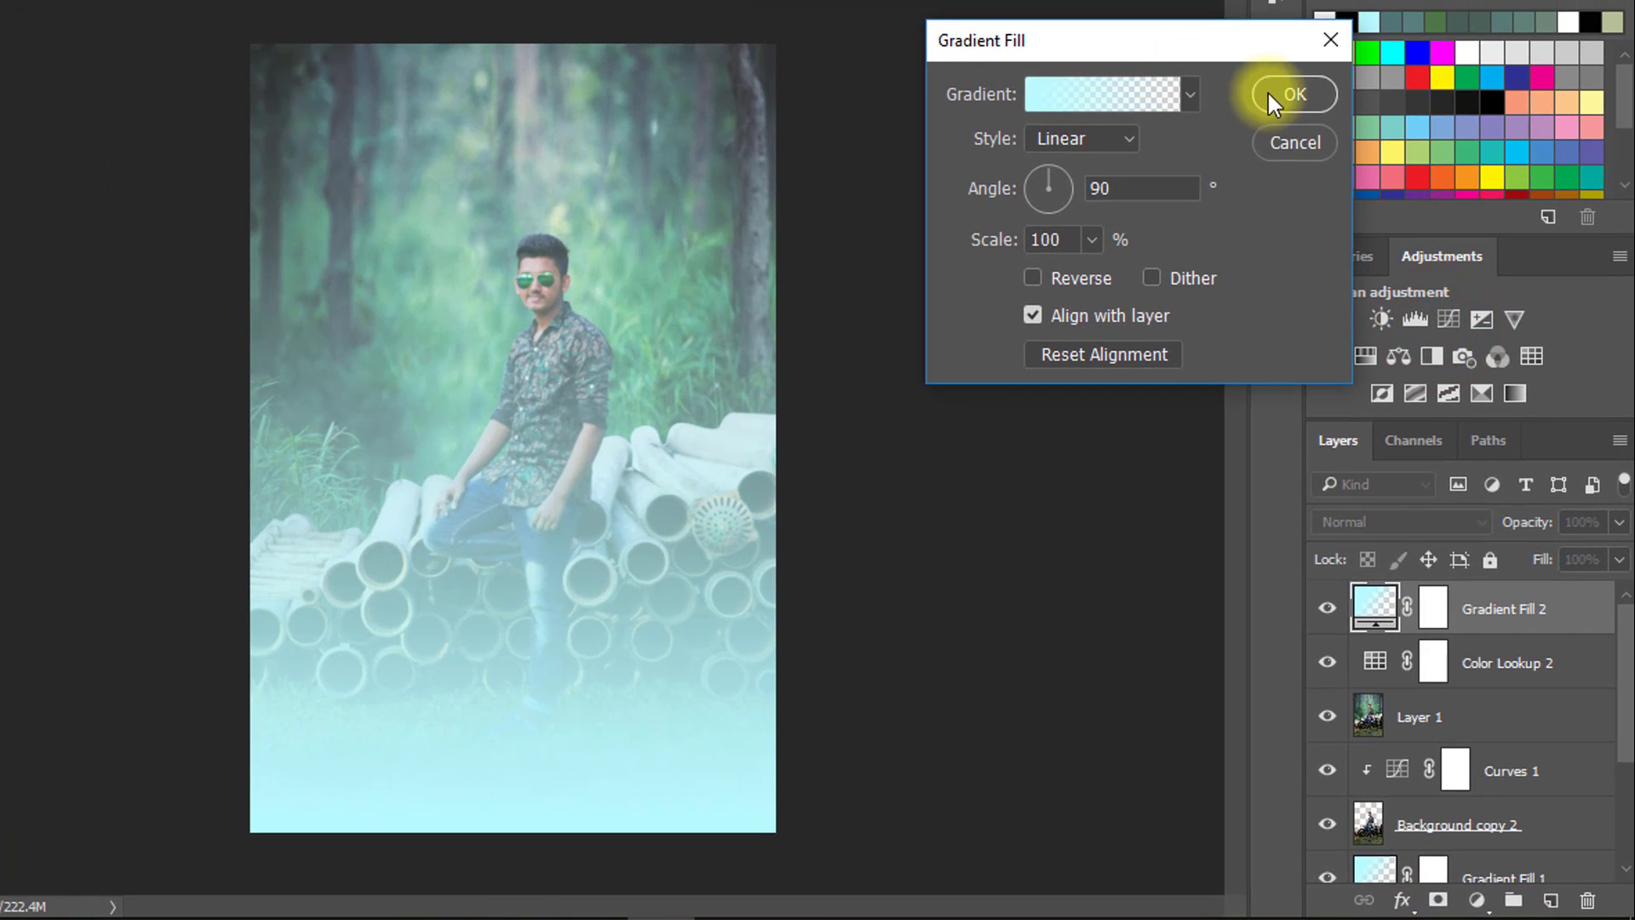
click(1294, 94)
mouse_move(1534, 523)
mouse_down()
mouse_move(1464, 527)
mouse_move(1544, 522)
mouse_up()
click(1395, 522)
click(1355, 252)
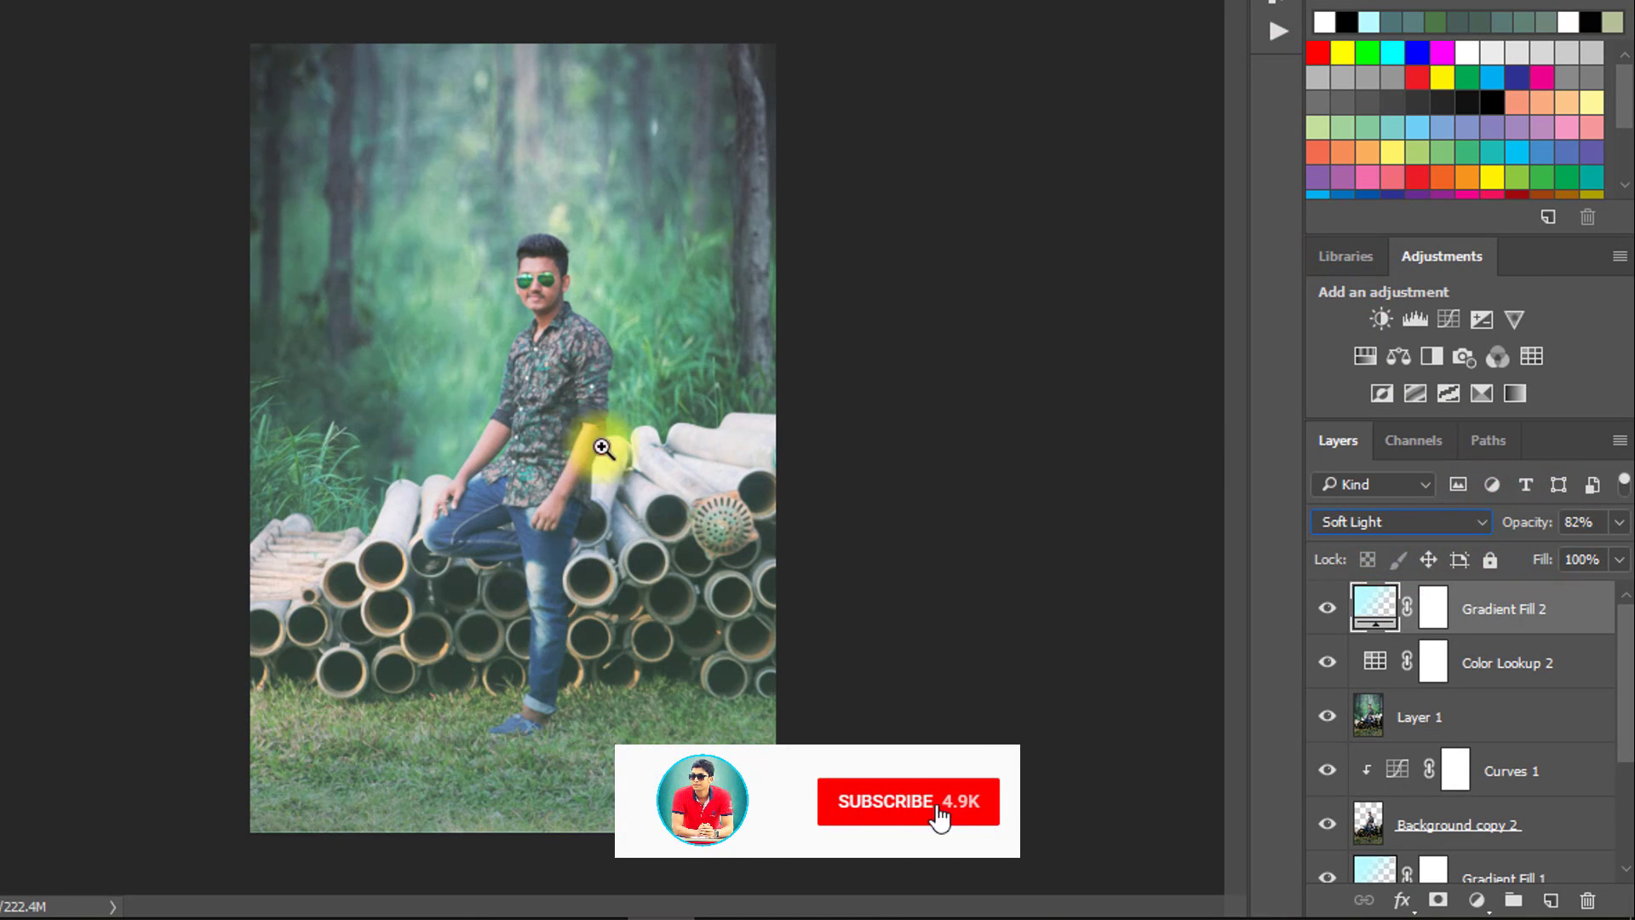
Try the SG Duotone 08 and SG Duotone 10 gradient presets on the Gradient Fill 2 layer
click(603, 448)
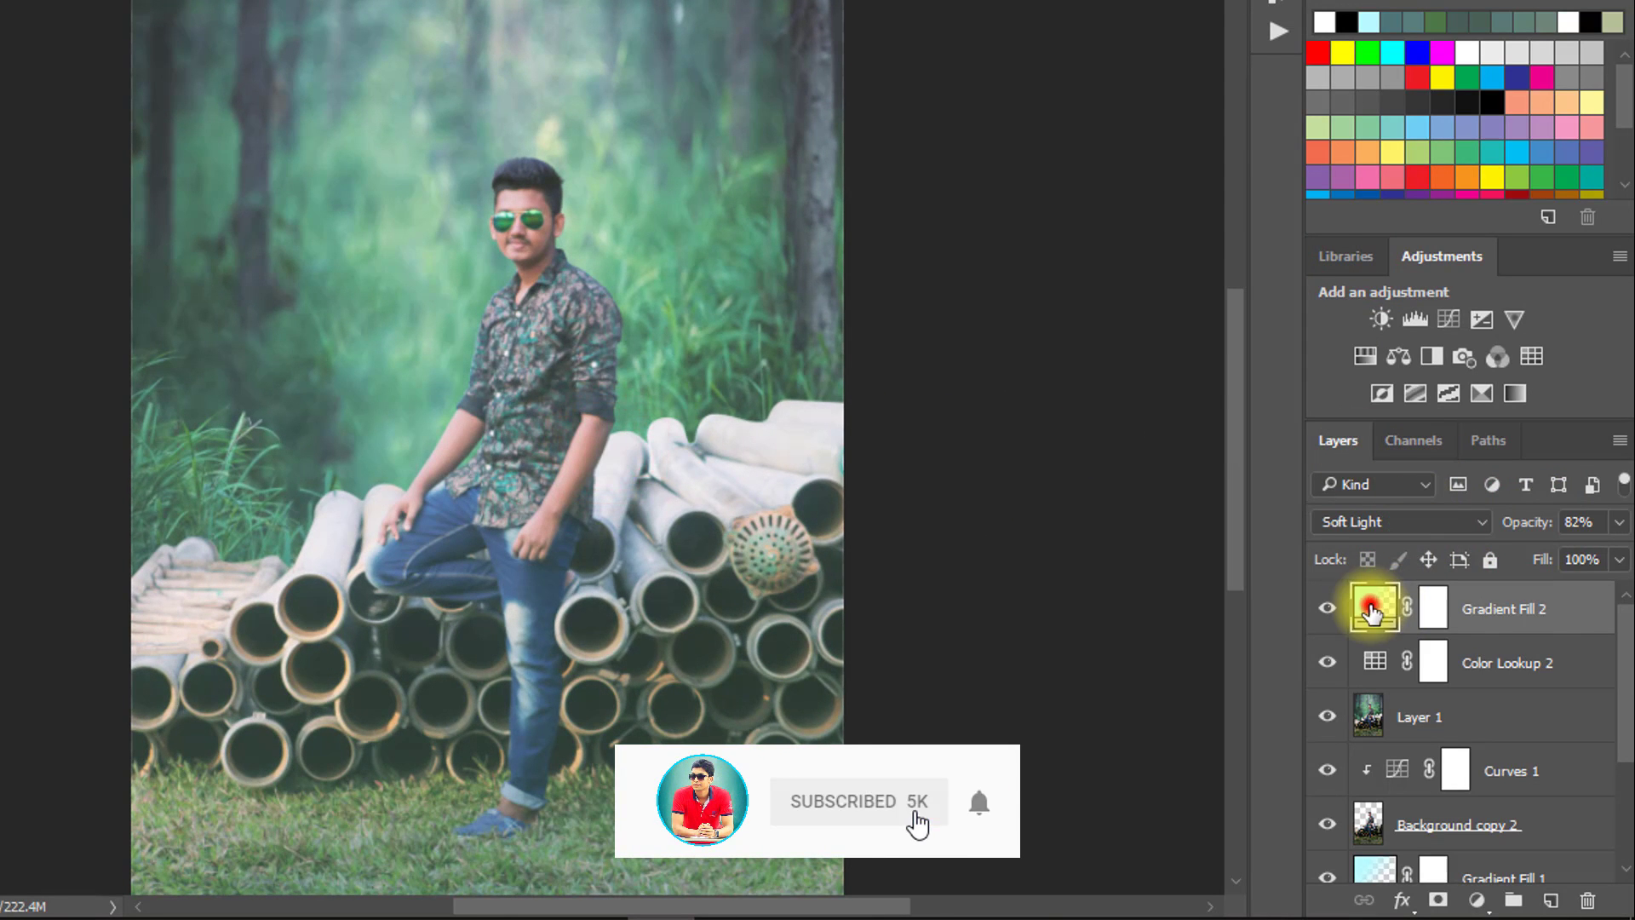
double_click(1372, 609)
click(1084, 139)
click(1086, 179)
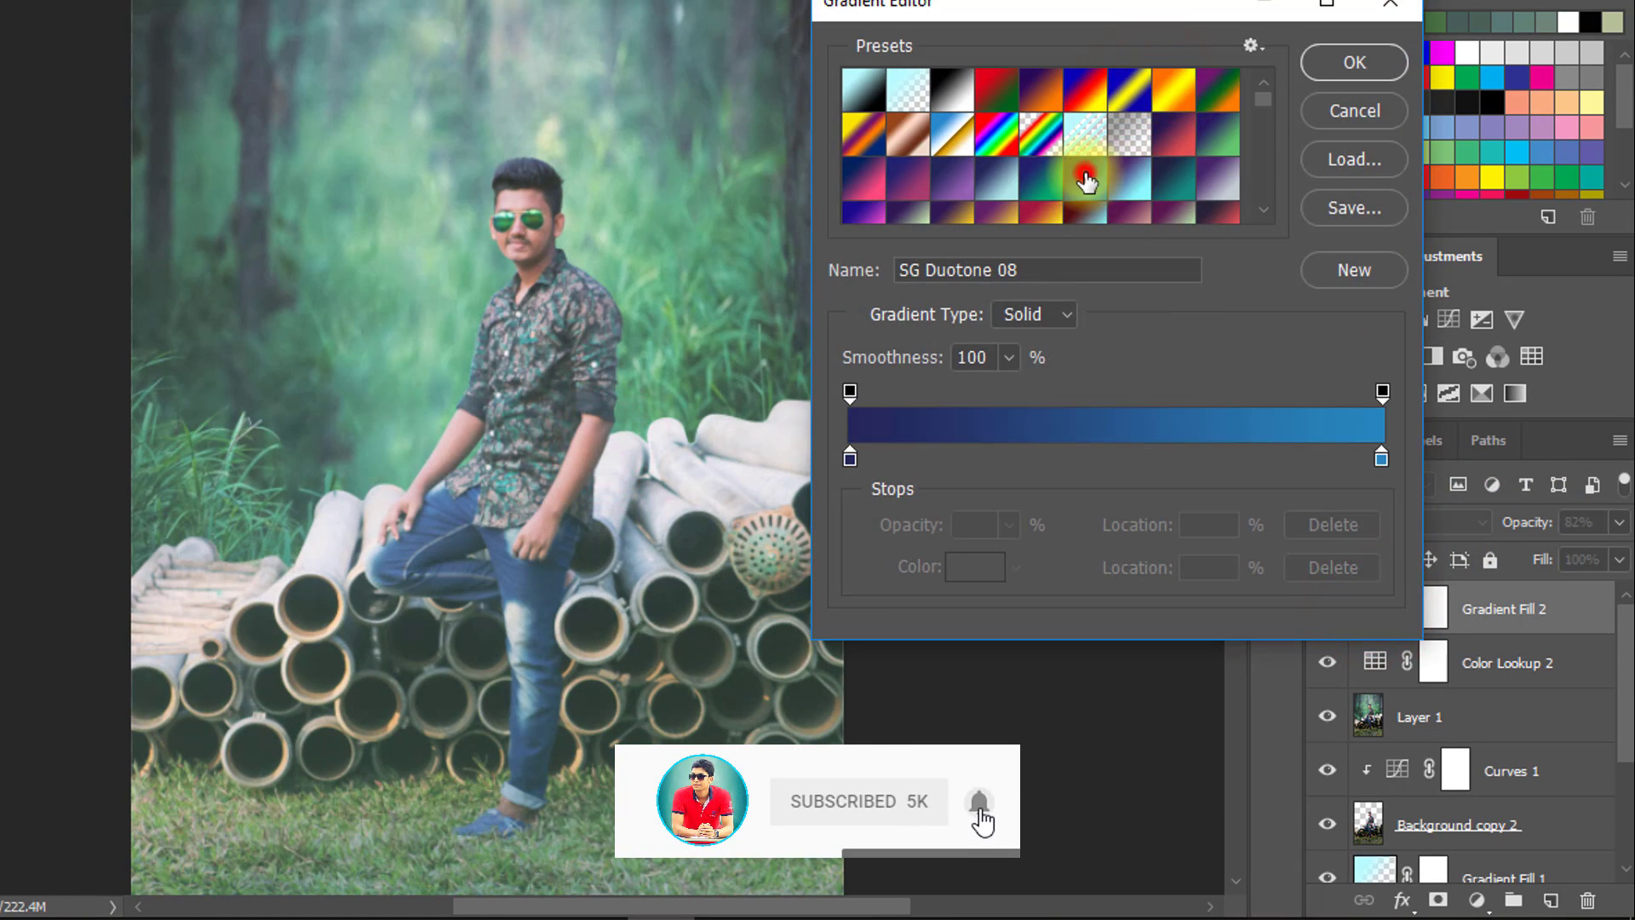
drag(679, 290, 591, 292)
click(1171, 182)
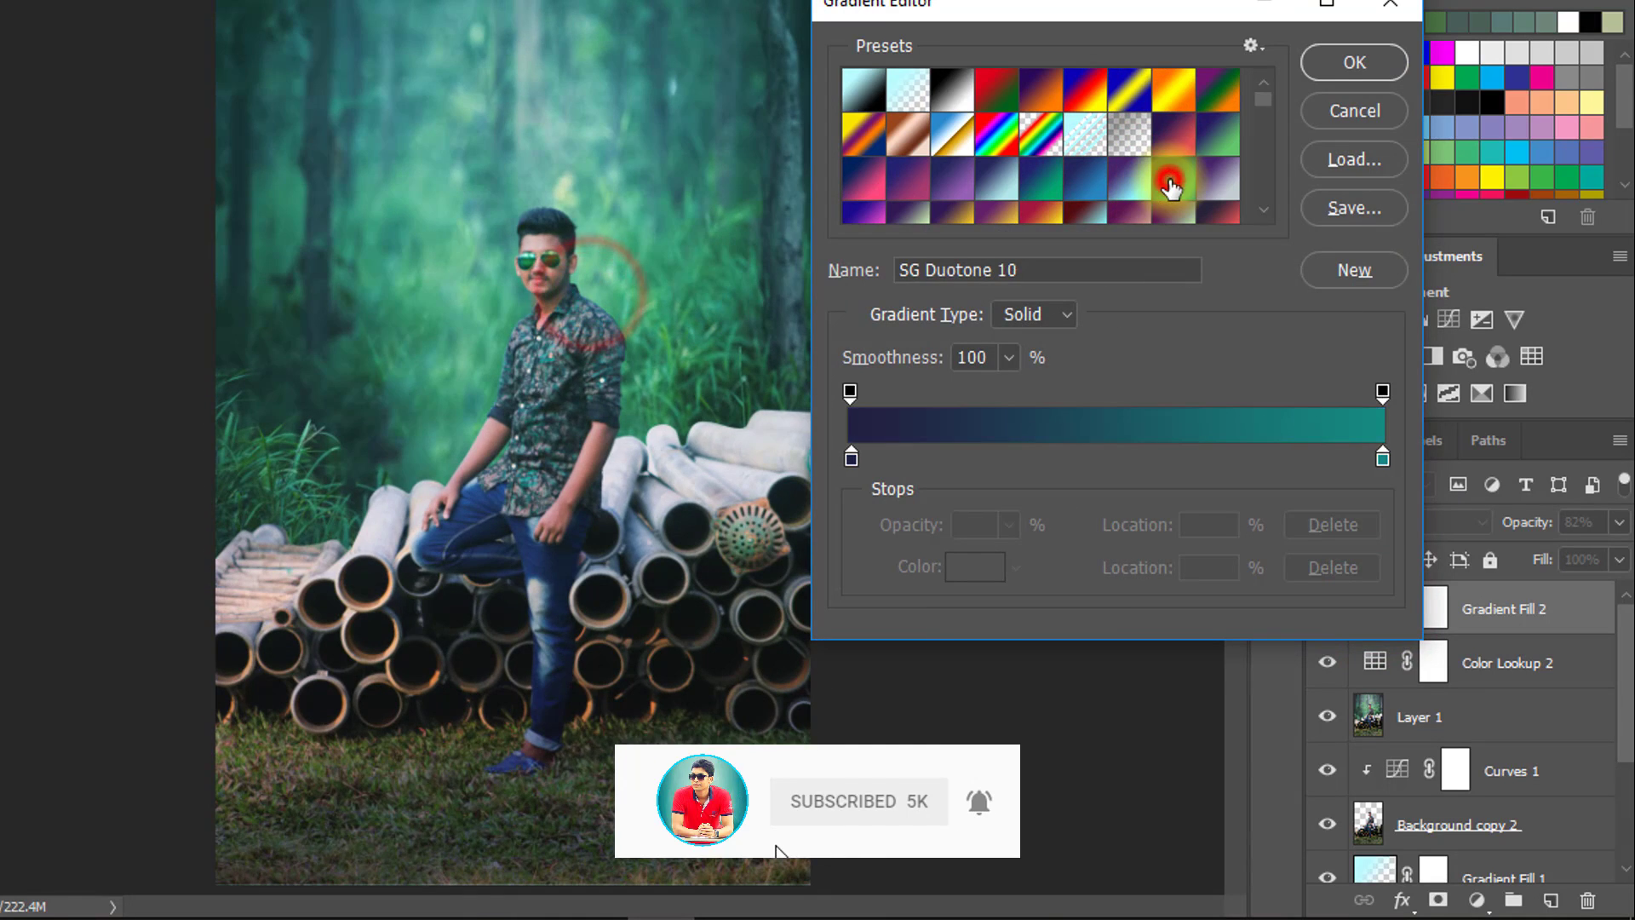
Apply the light cyan-to-transparent preset to Gradient Fill 2 and set the layer's opacity to 41%
click(960, 154)
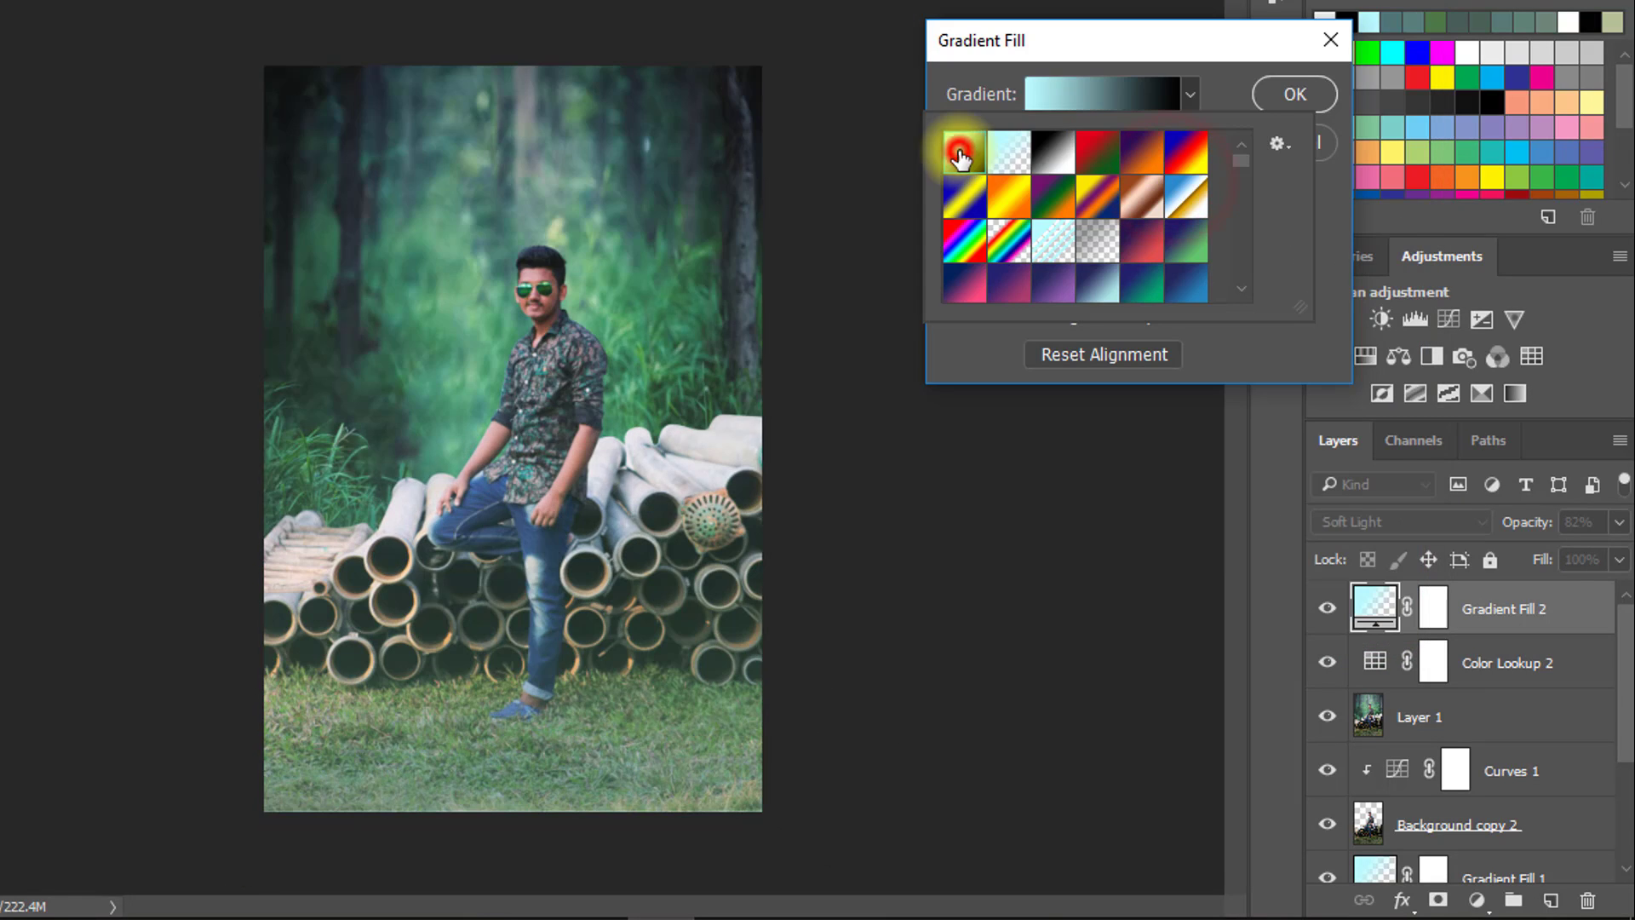
click(1008, 153)
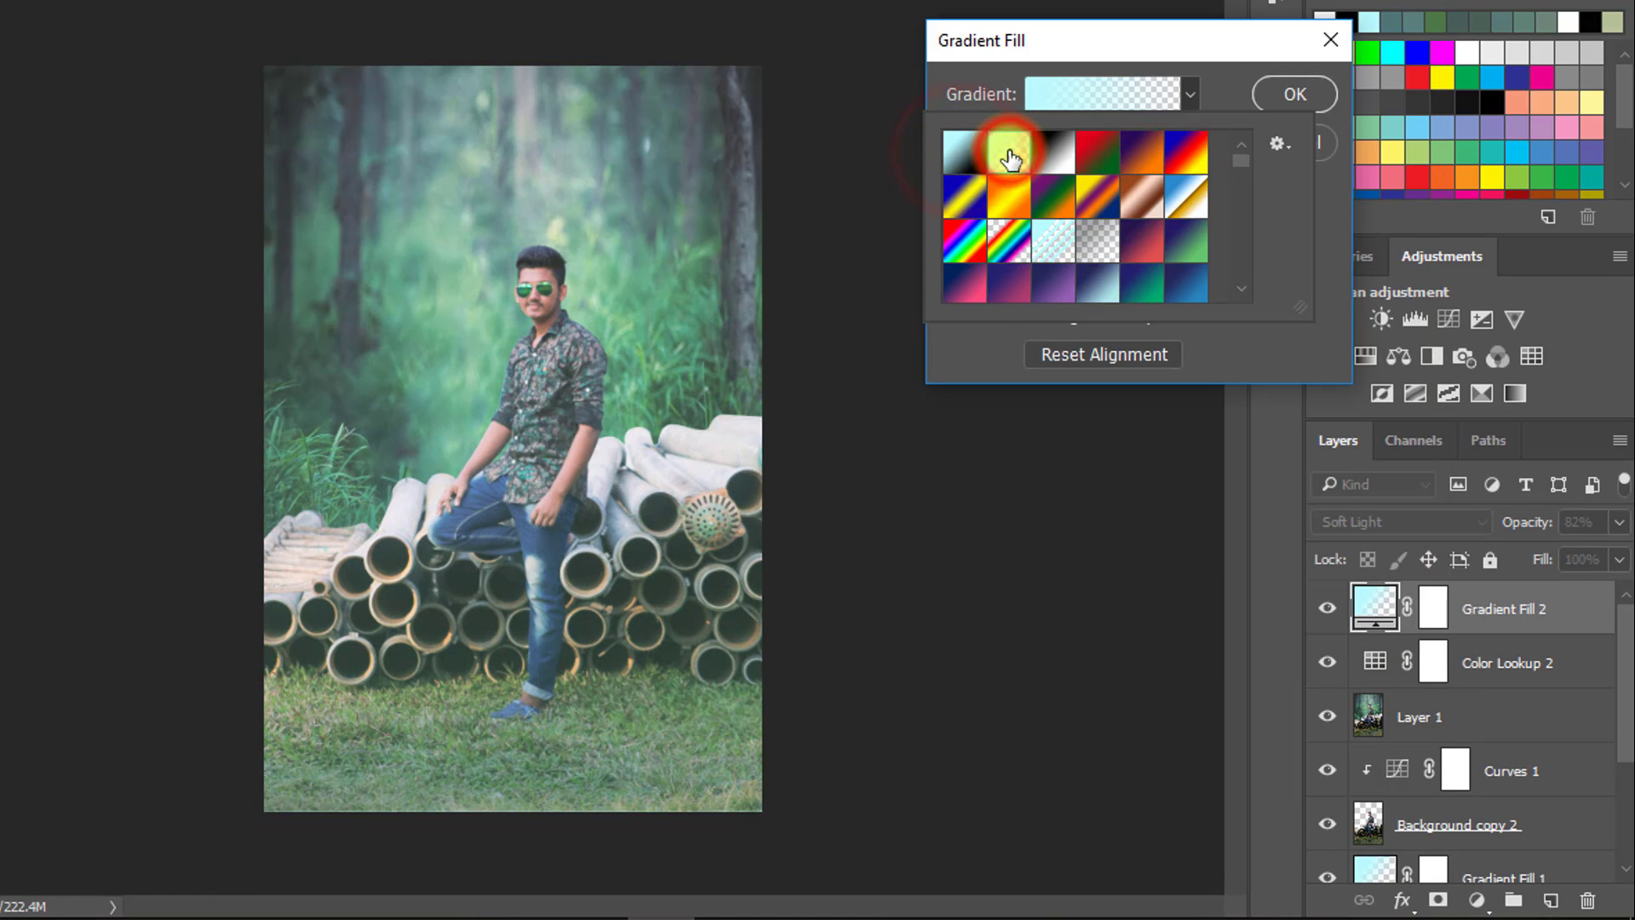
click(1219, 75)
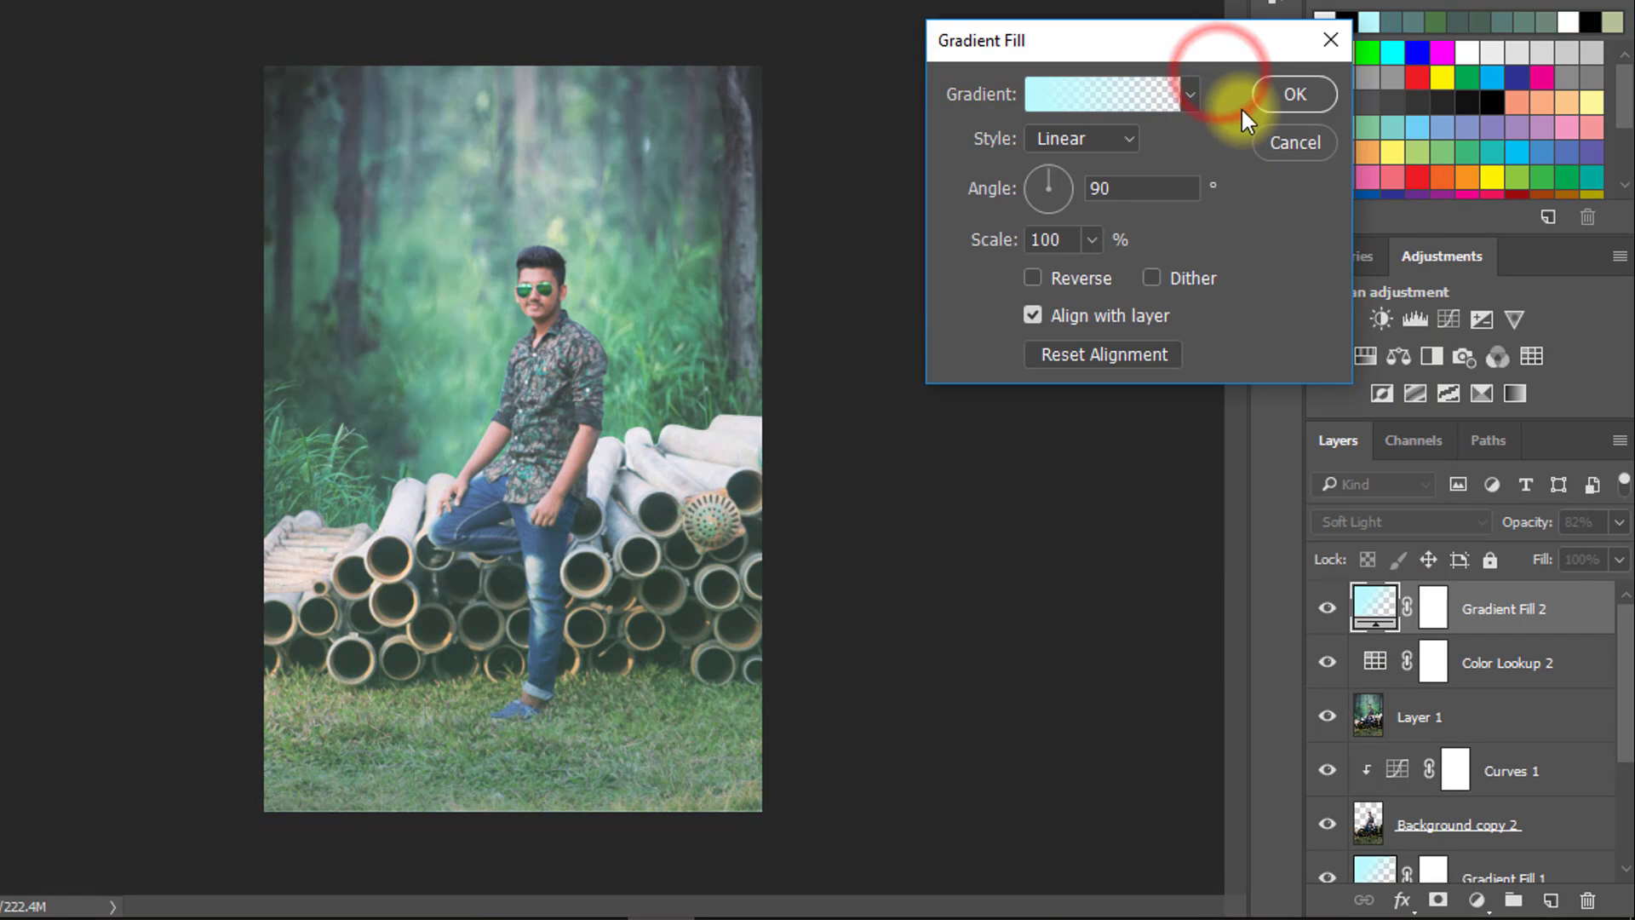
click(1278, 94)
drag(1525, 521, 1428, 521)
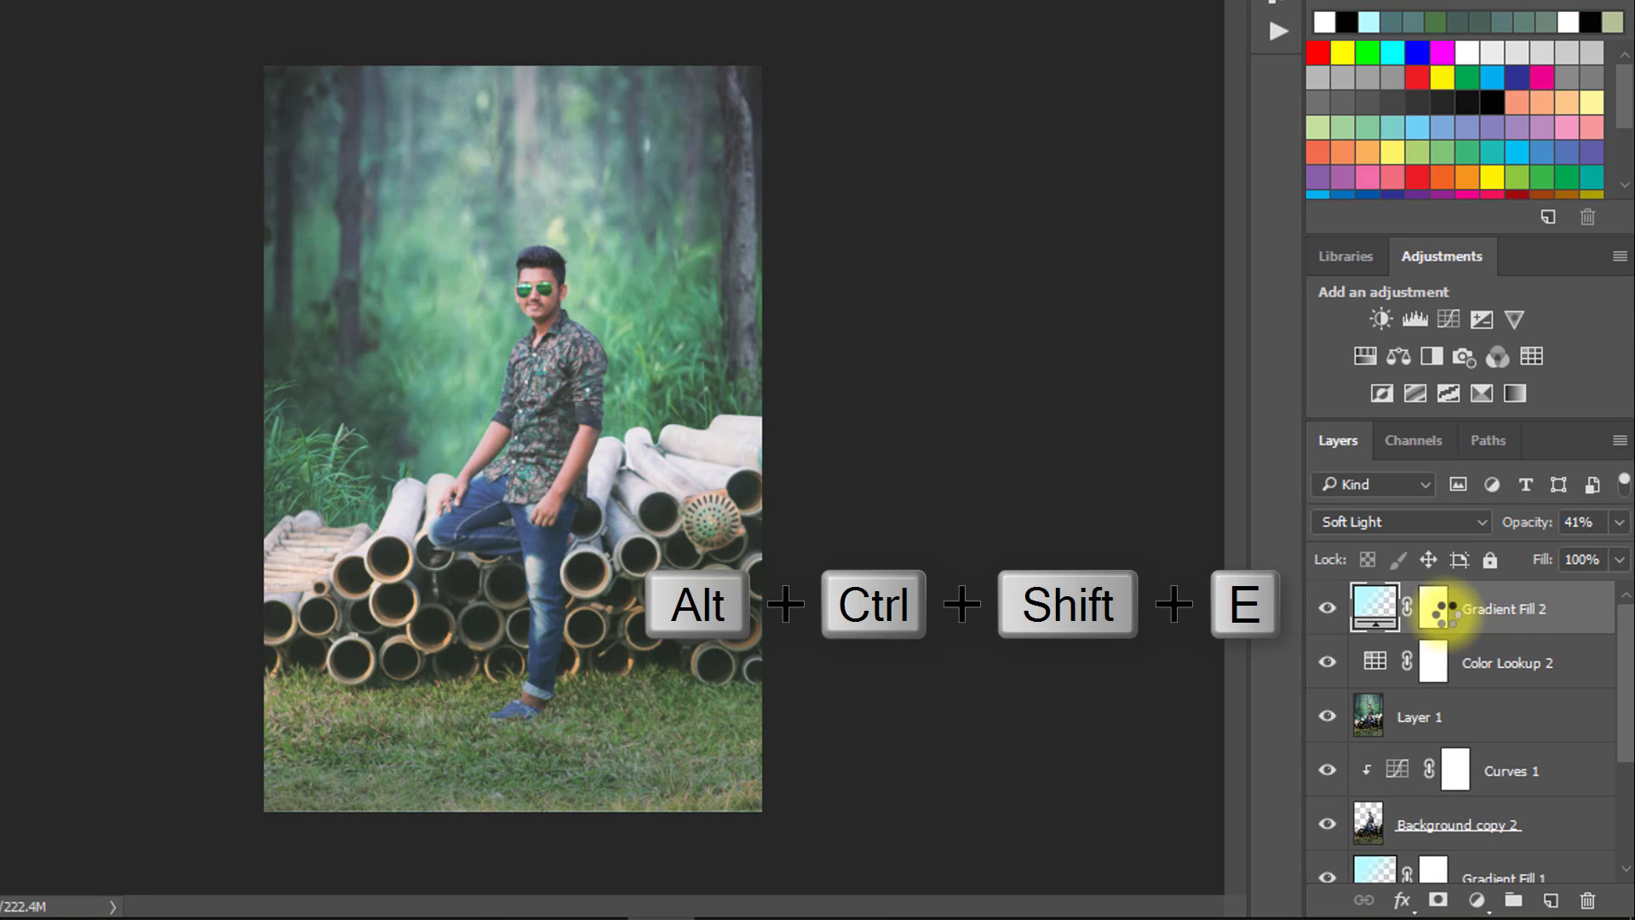
Stamp all visible layers into a new layer and give it Color Efex Pro 4's Cross Processing filter with method T04
key(ctrl+alt+shift+e)
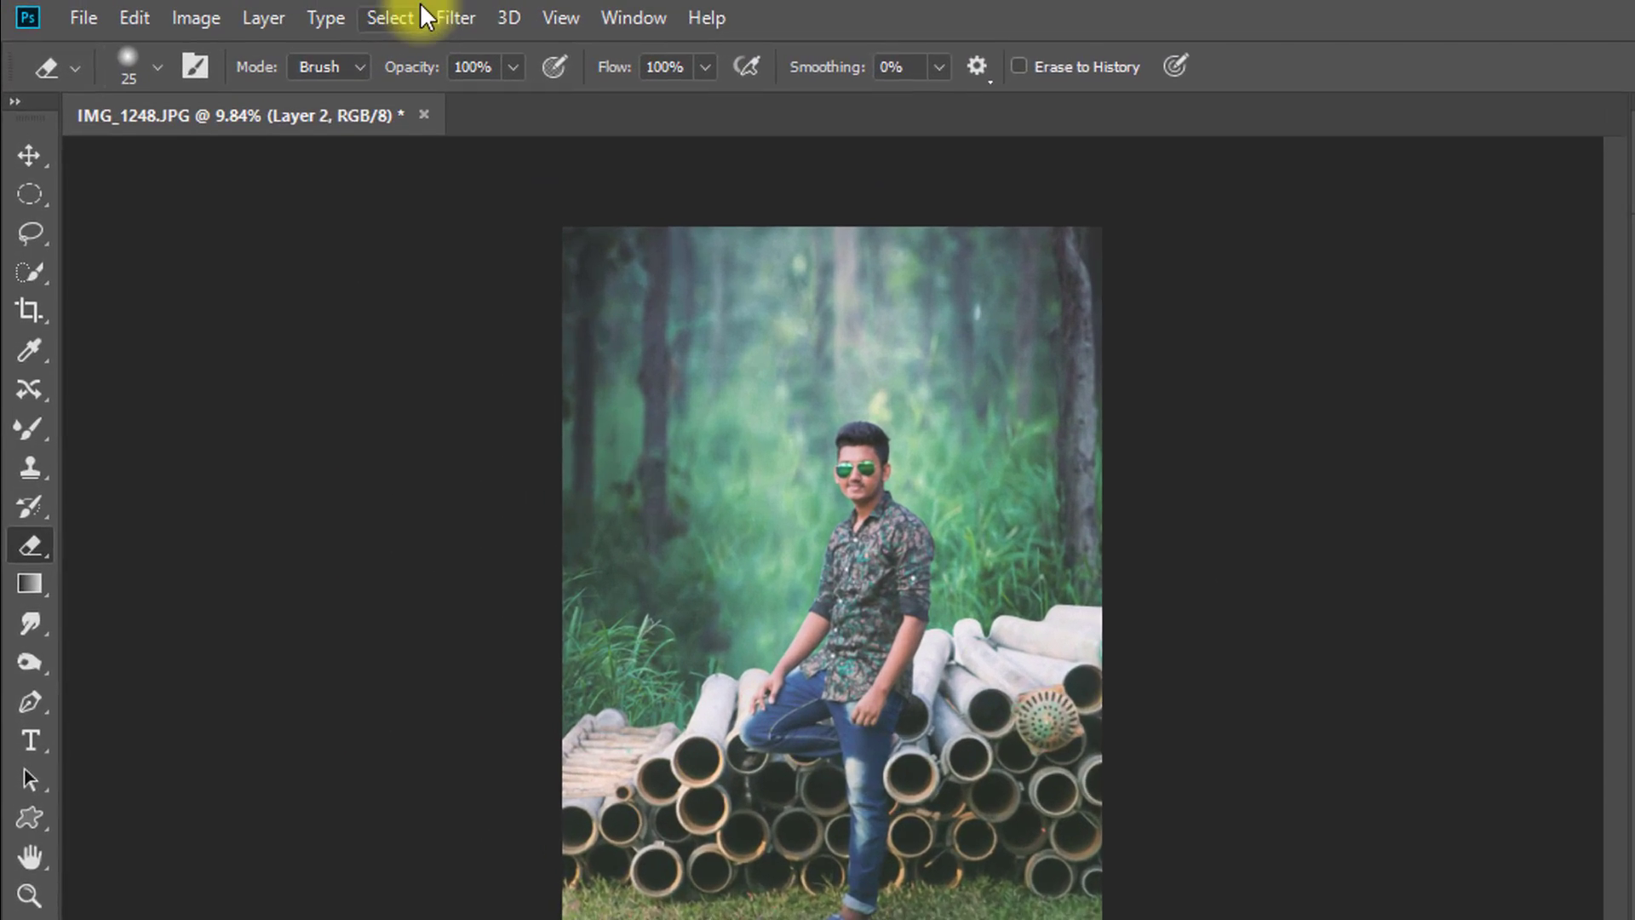
click(353, 13)
click(1189, 819)
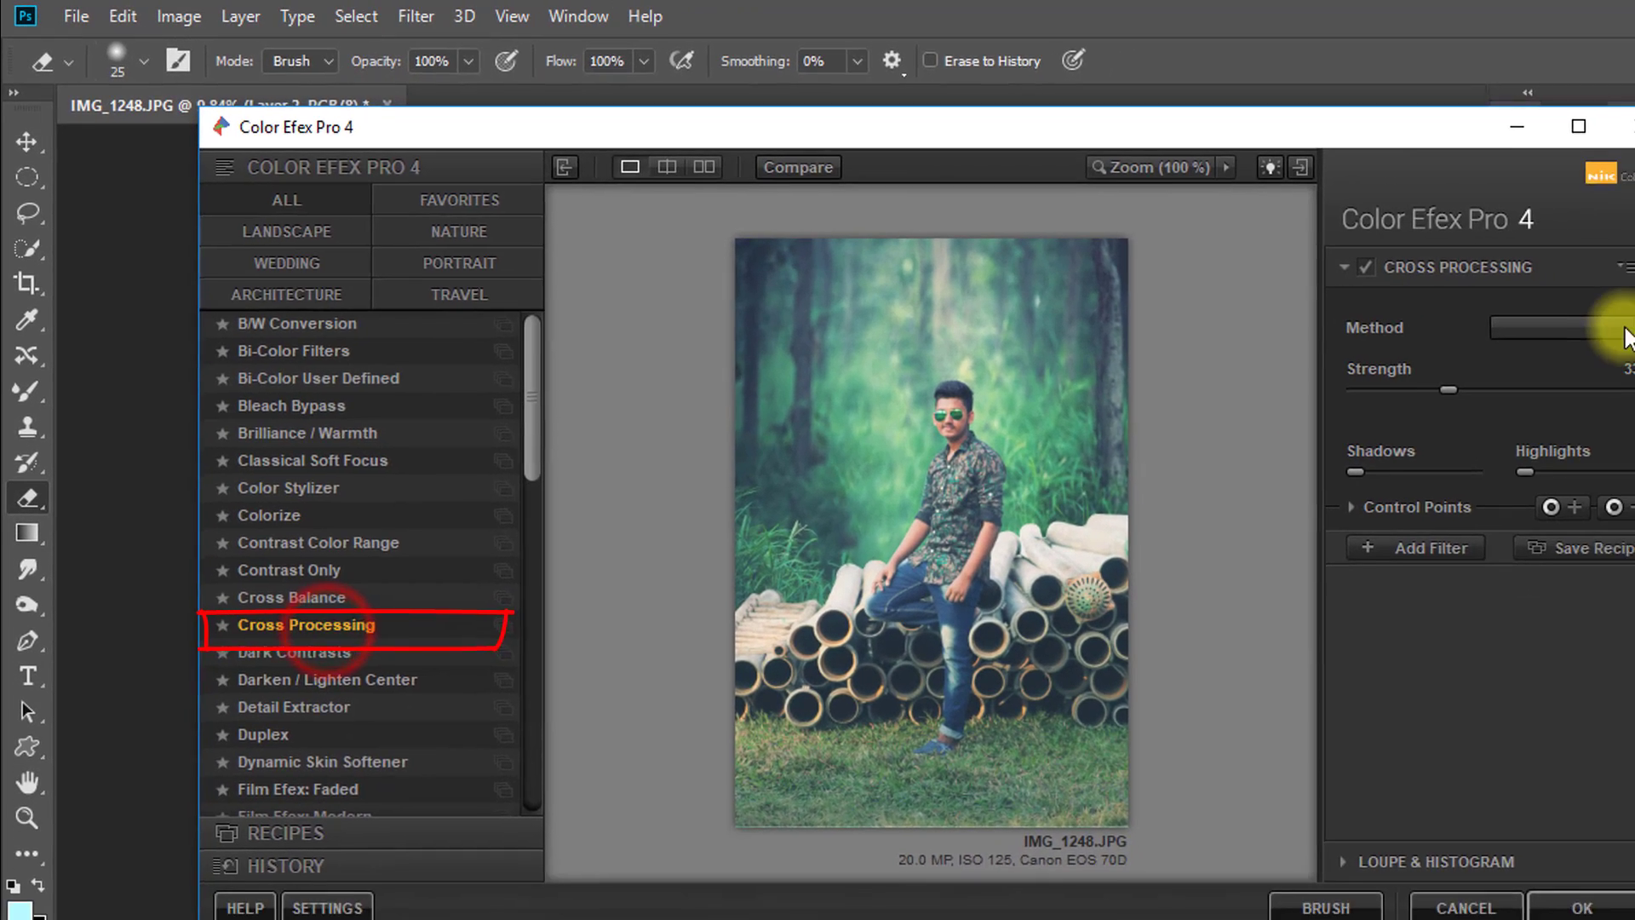
click(1594, 319)
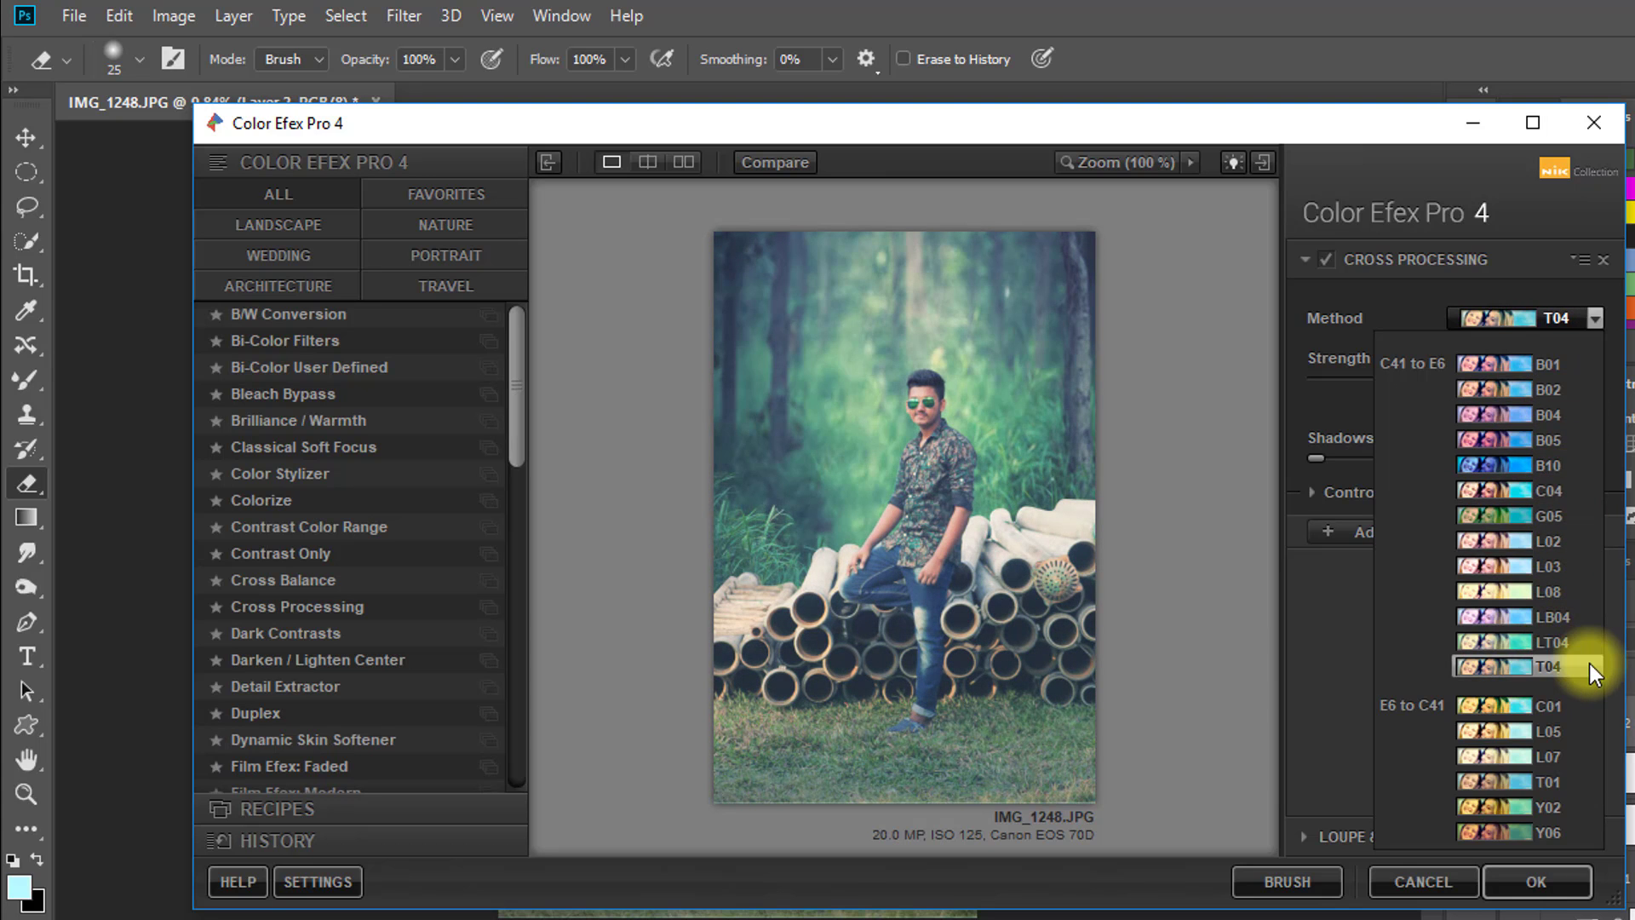
click(1541, 664)
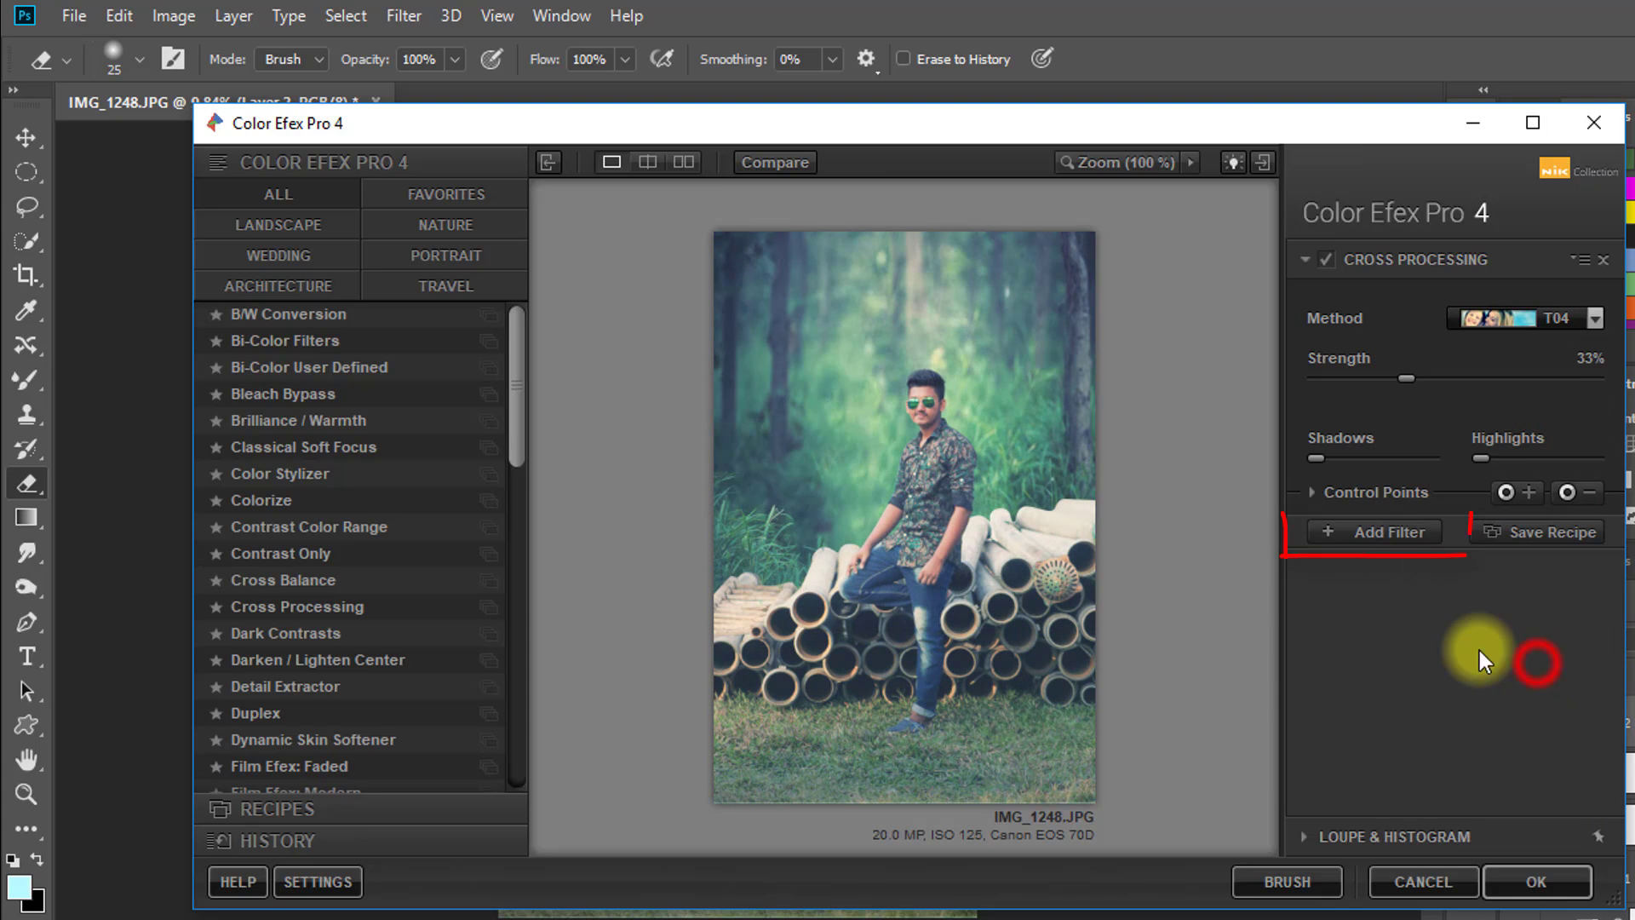
Add a Darken / Lighten Center filter with Center Luminosity 29% and Border Luminosity -57%, and apply the Color Efex Pro 4 effects
click(1367, 532)
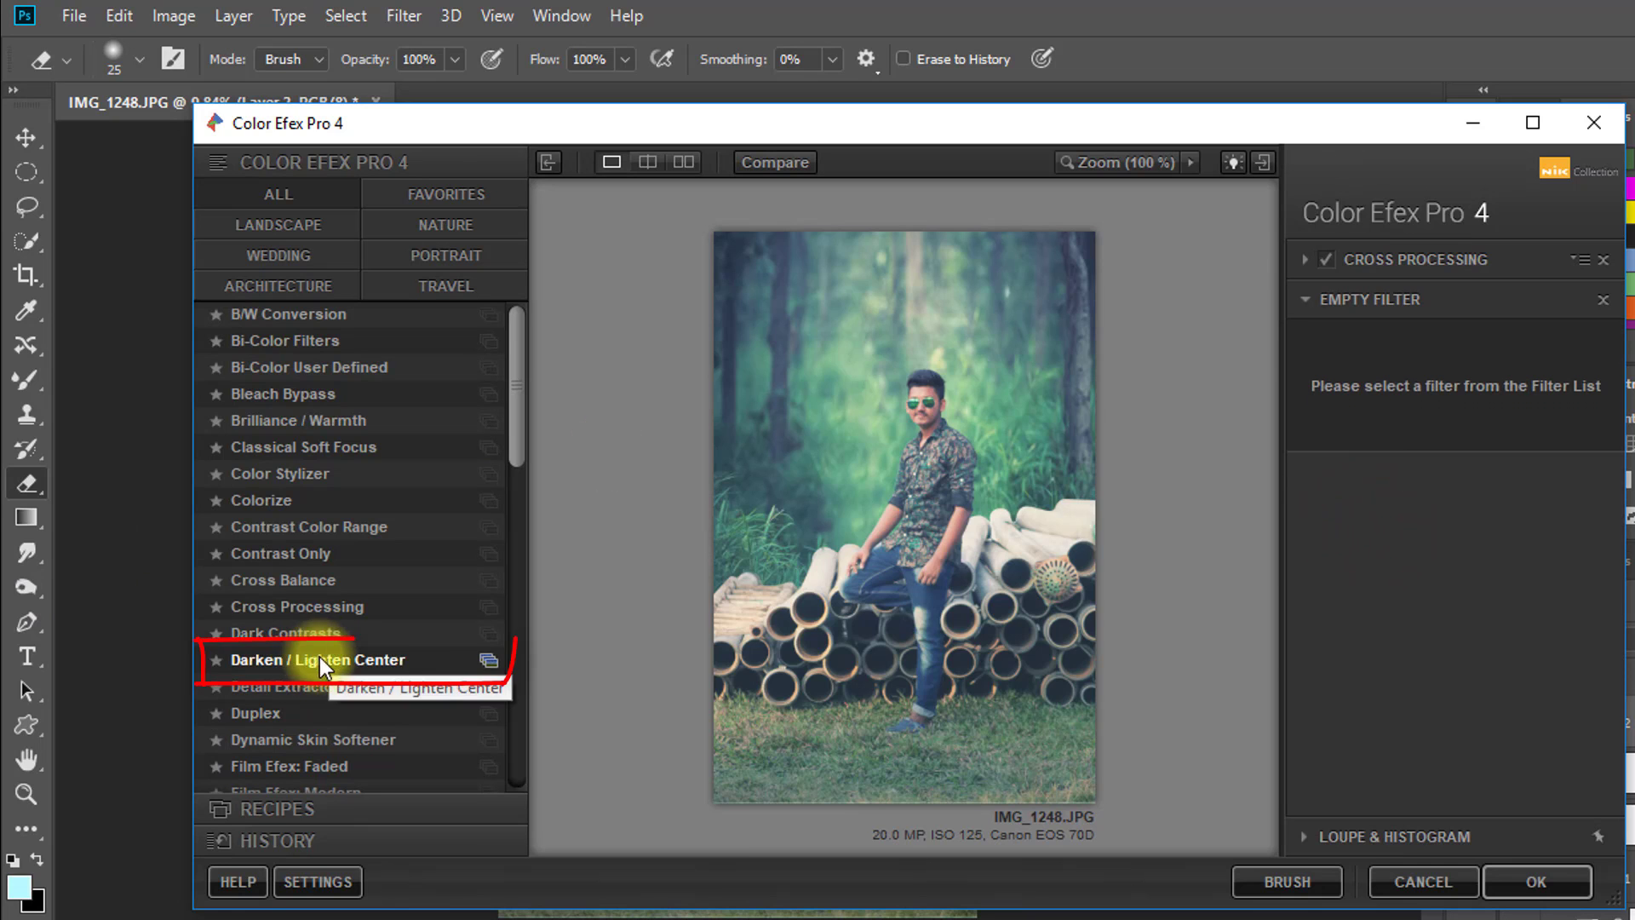
click(319, 660)
drag(1467, 421, 1478, 427)
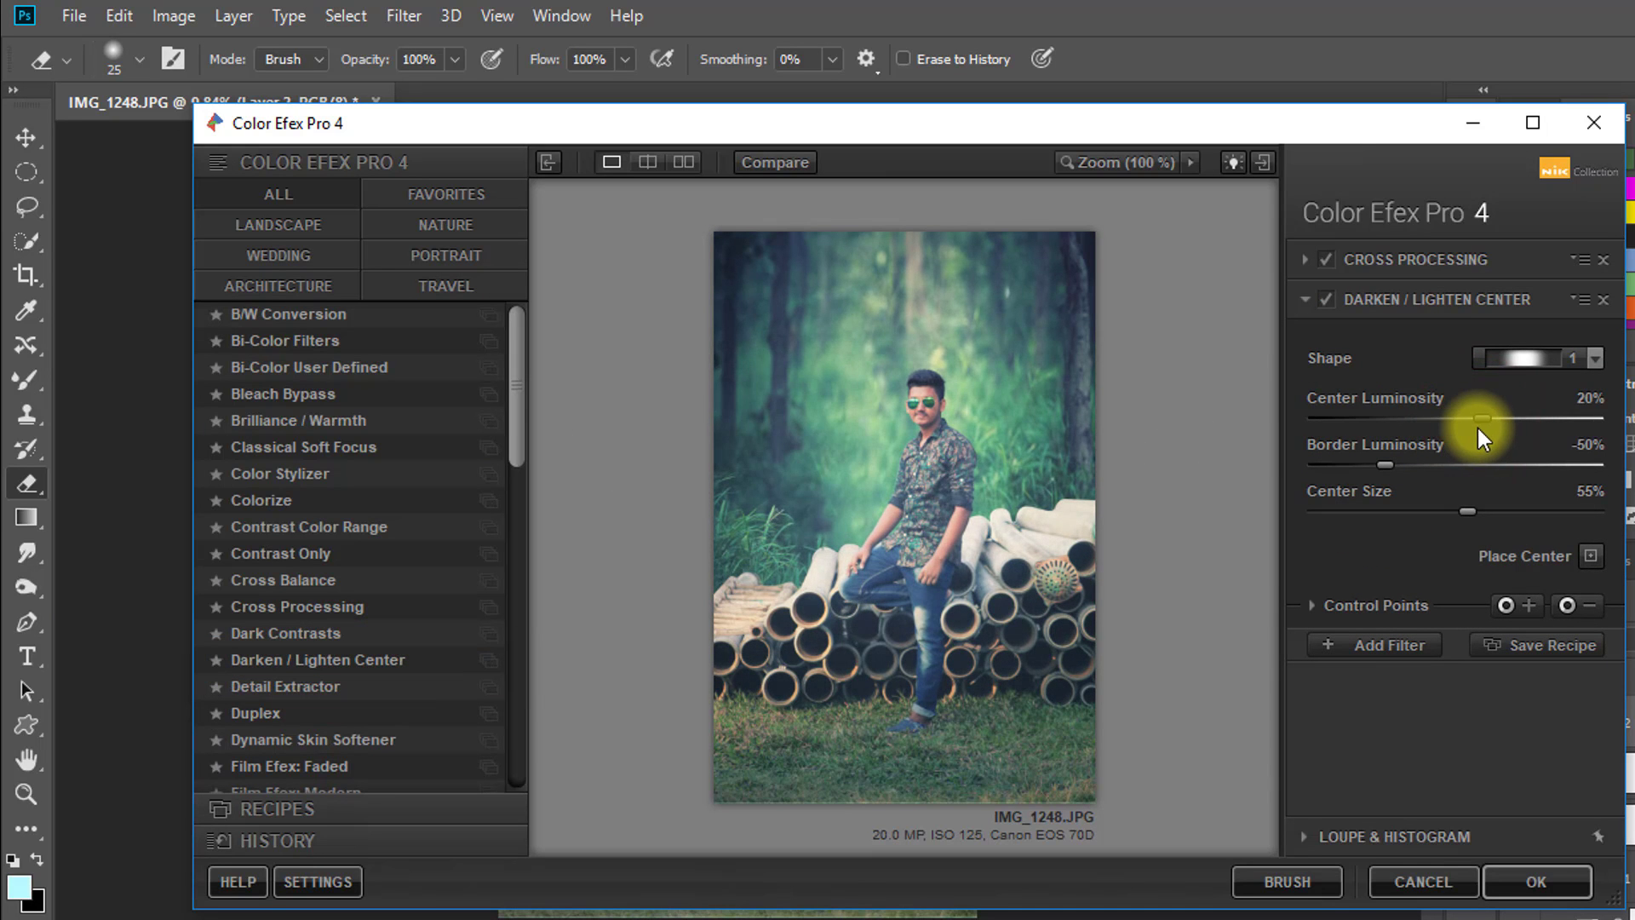
mouse_move(1383, 469)
mouse_down()
mouse_move(1326, 461)
mouse_move(1372, 470)
mouse_up()
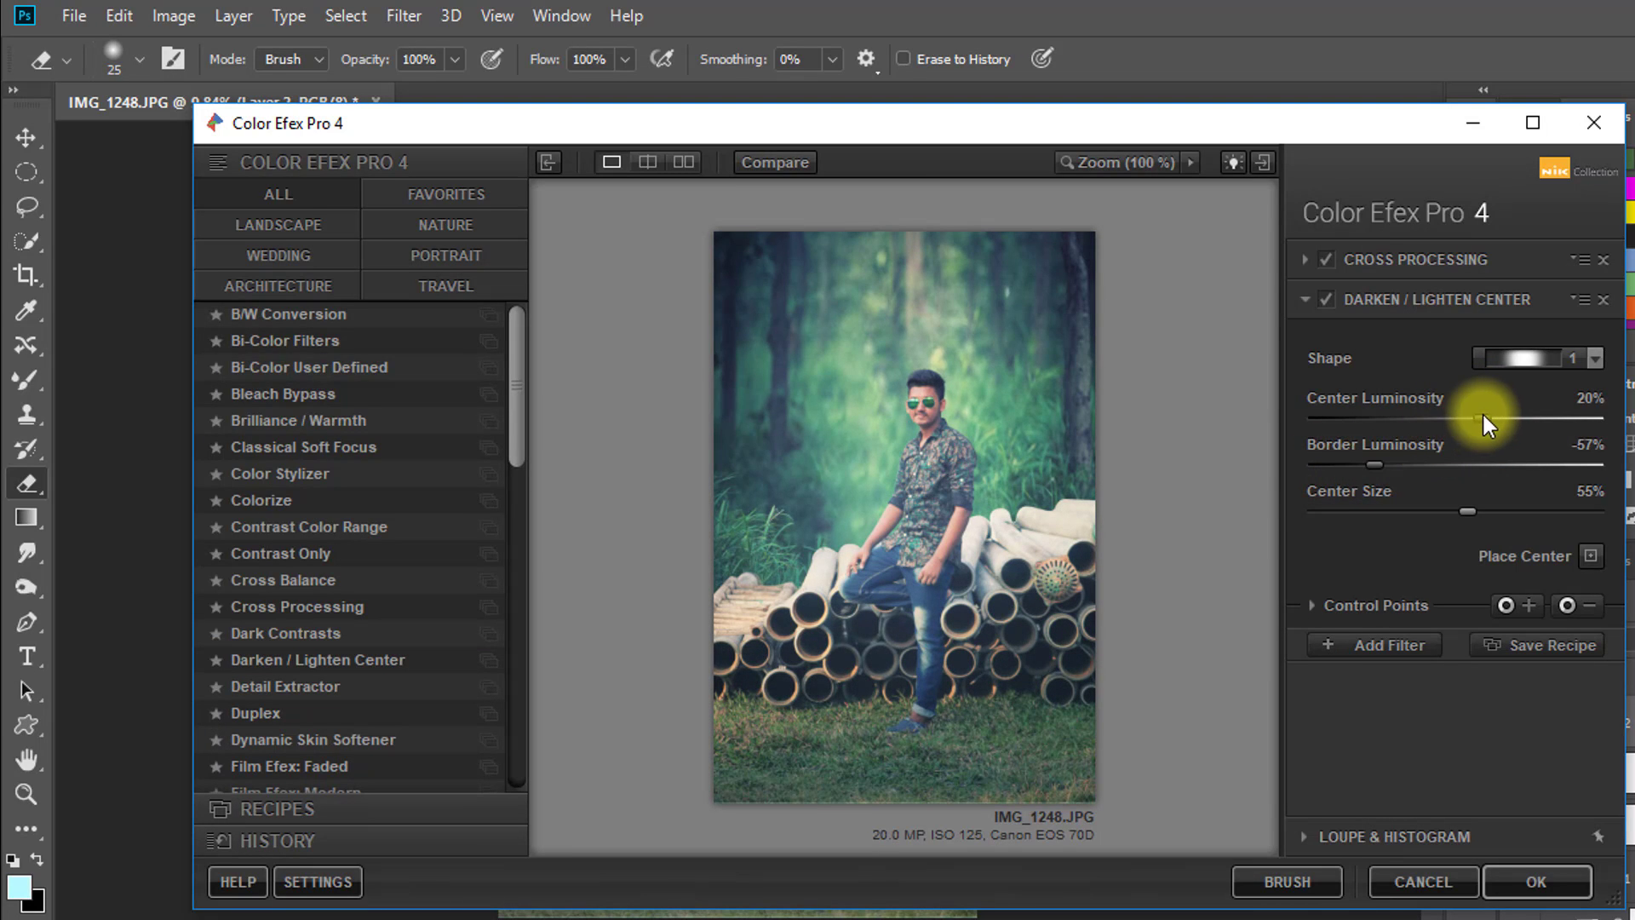
drag(1483, 415, 1500, 421)
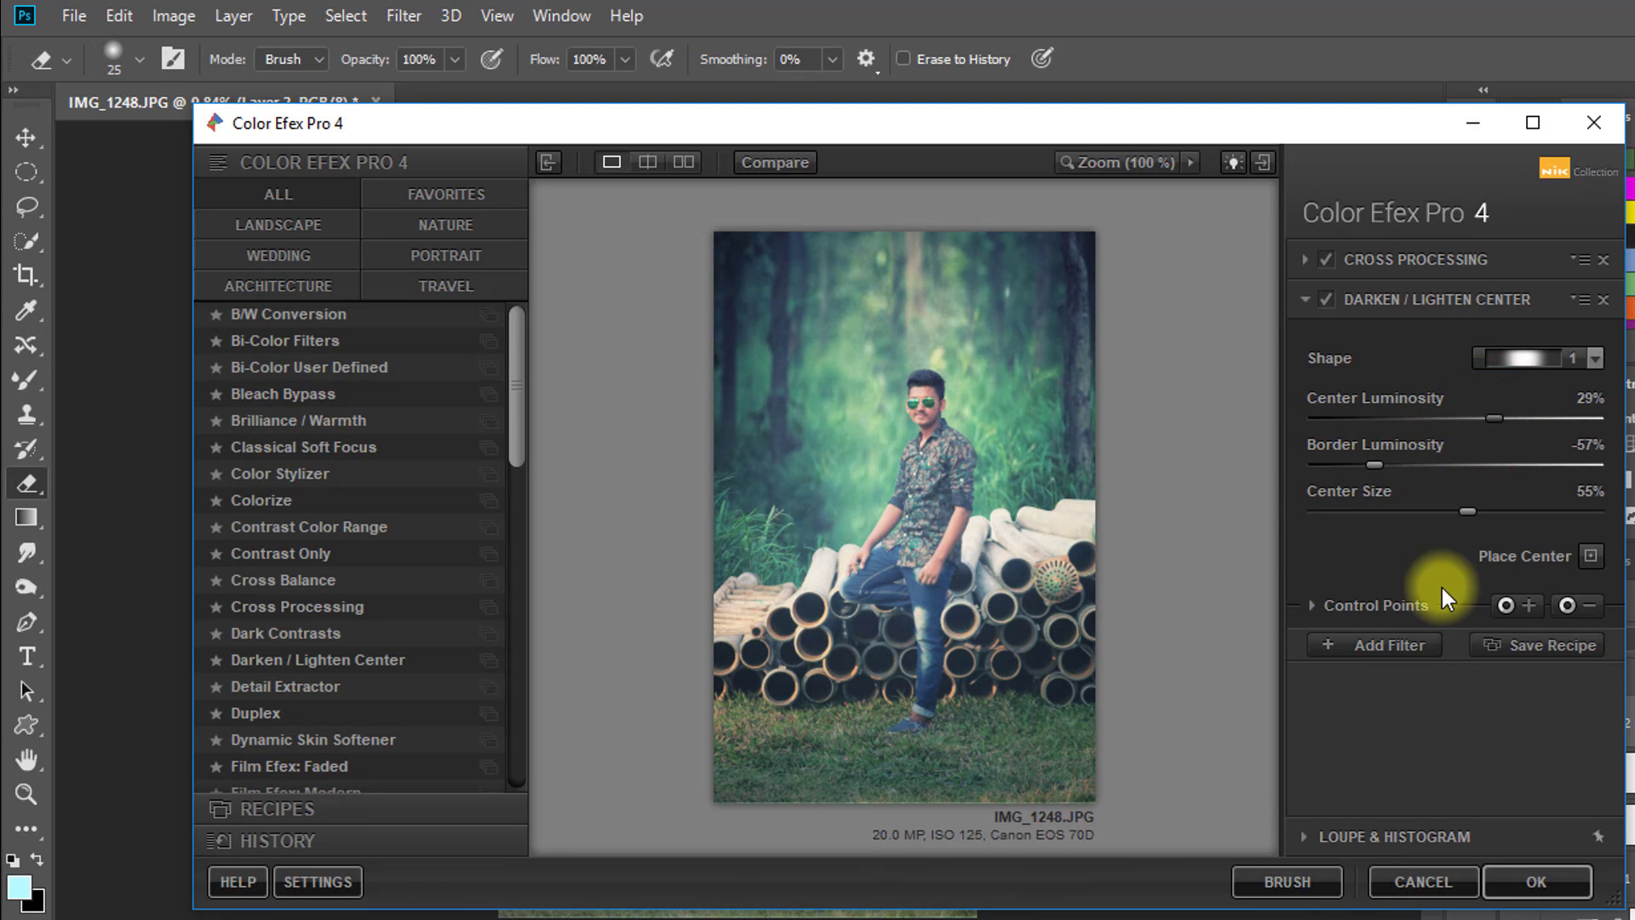
click(1387, 647)
click(1538, 877)
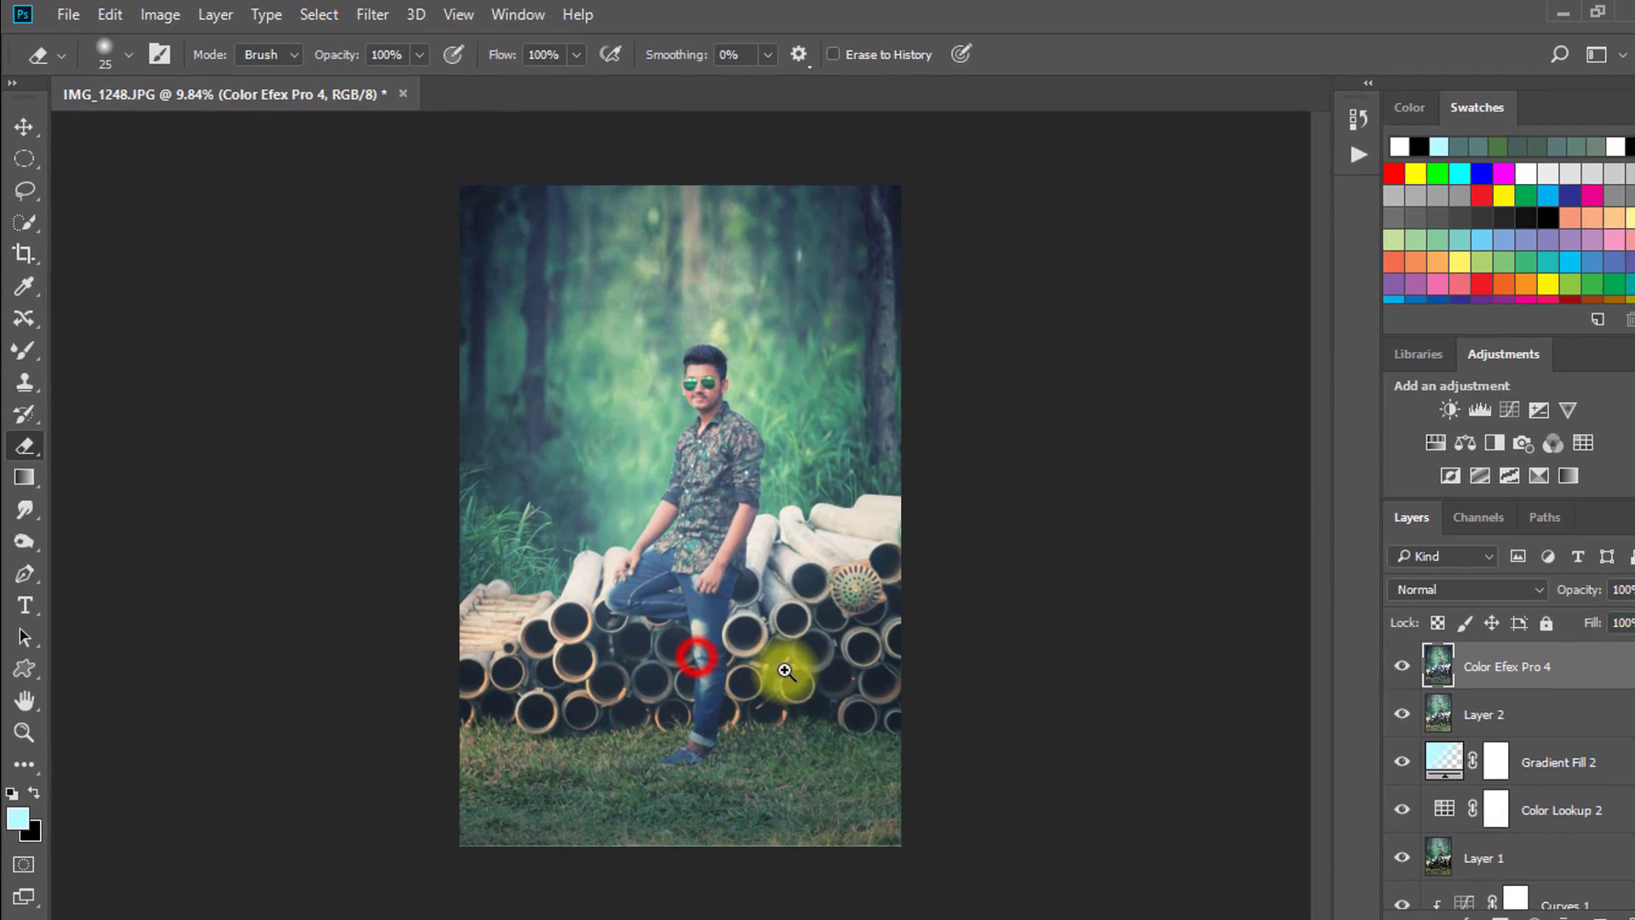
Apply a Camera Raw Graduated Filter from the photo's bottom edge up to the top of the pipes, with Exposure -0.75 and Contrast -47
drag(706, 550, 792, 551)
drag(783, 706, 704, 688)
drag(716, 576, 662, 576)
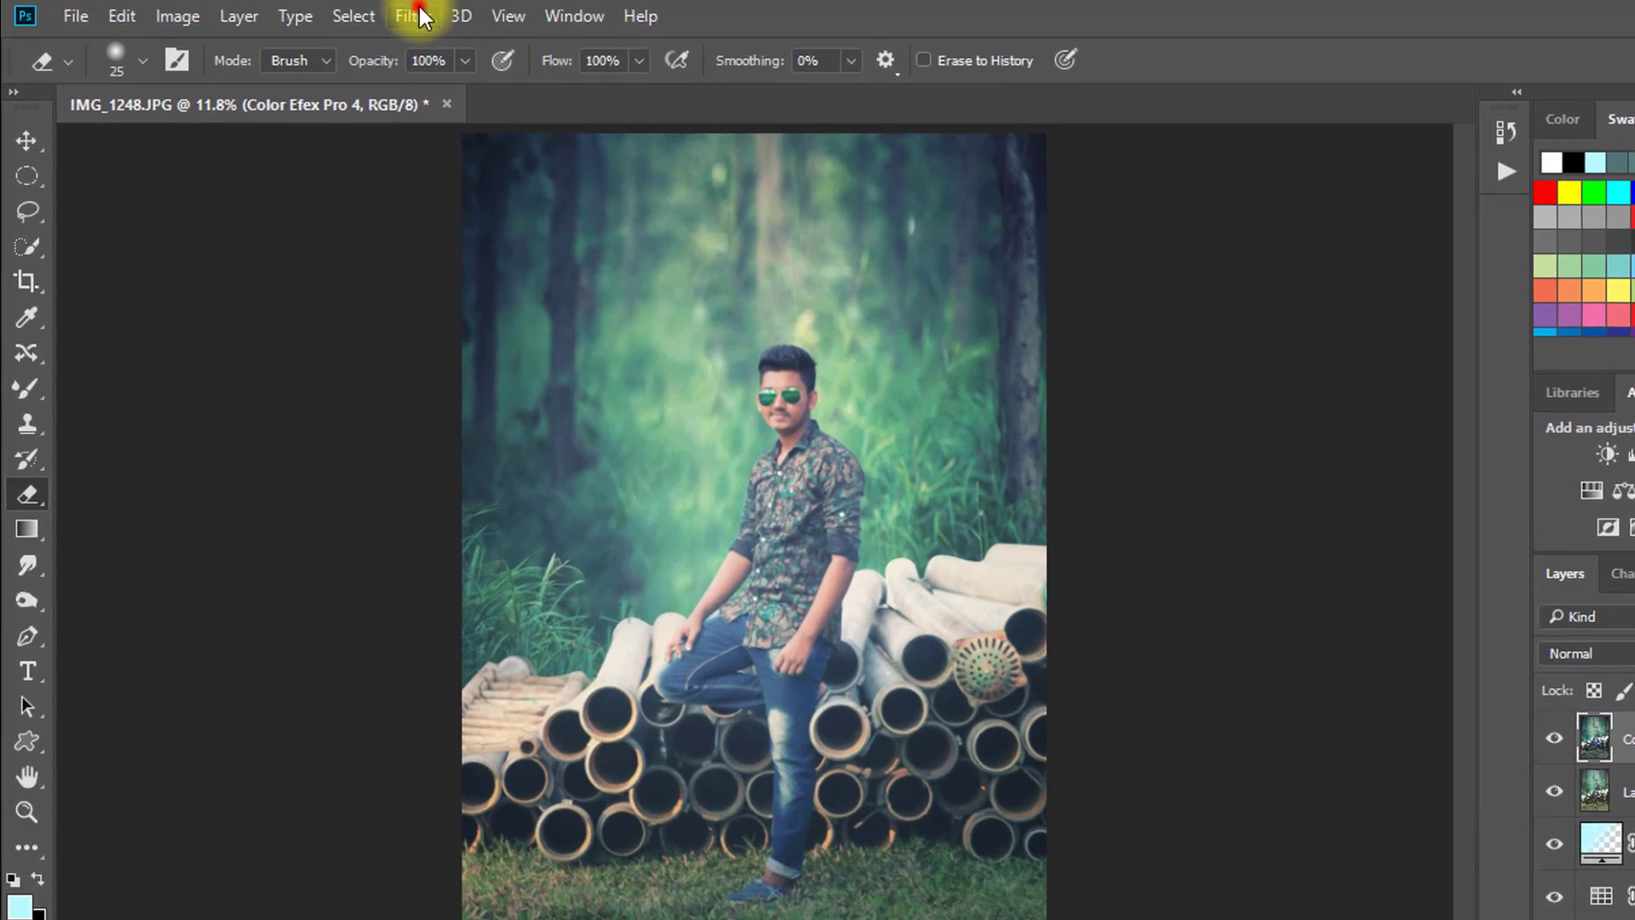
click(363, 15)
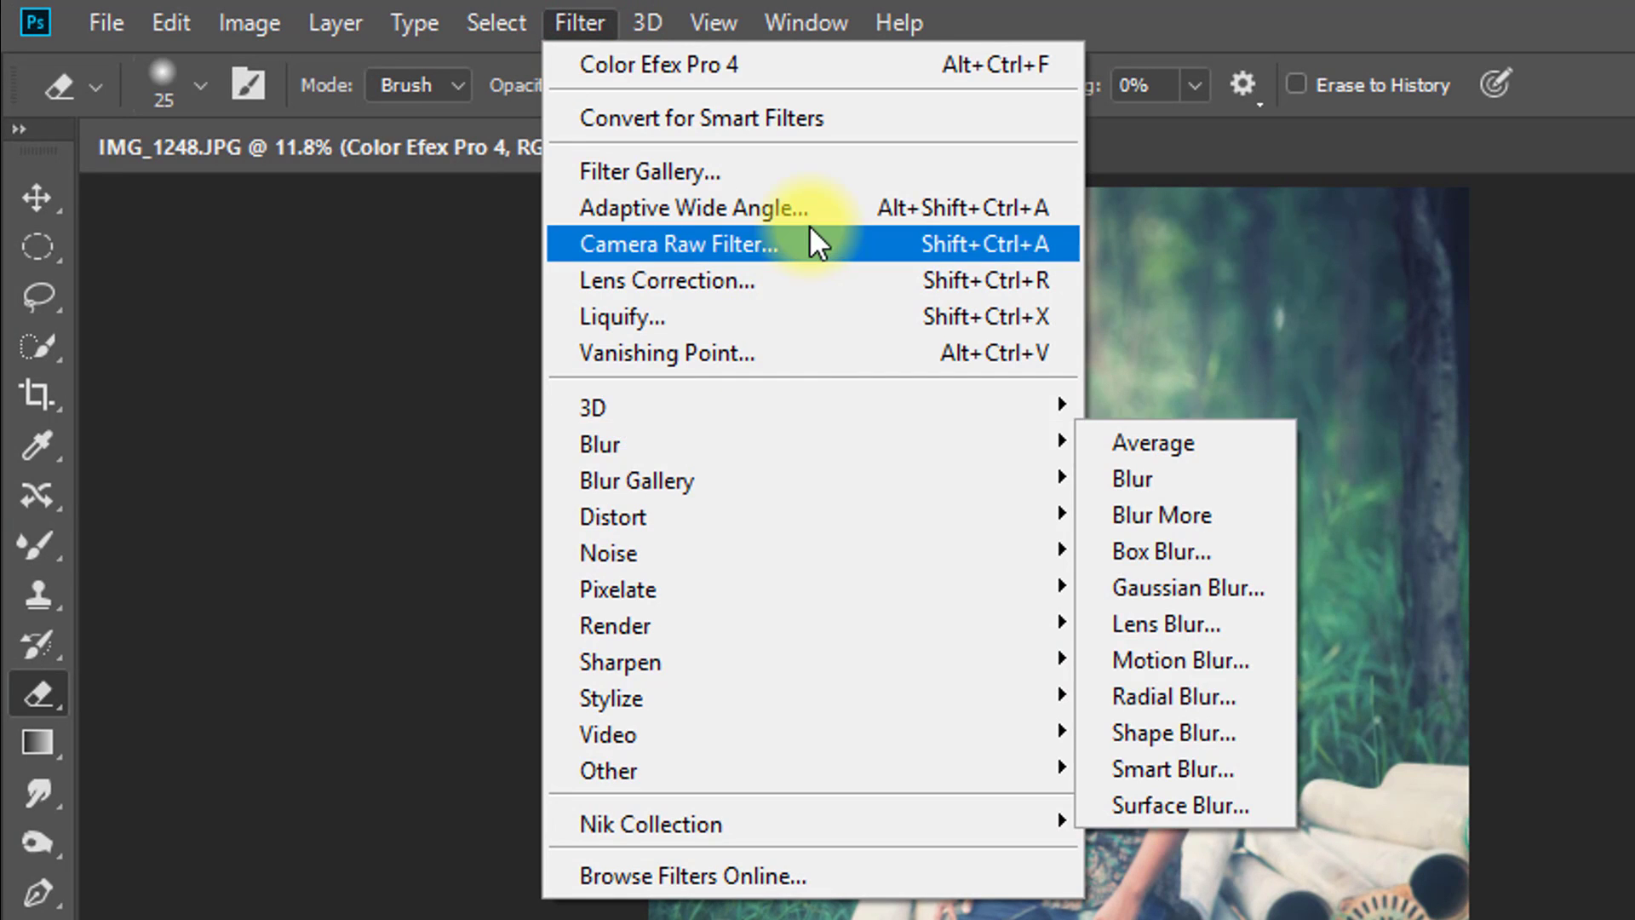
click(789, 242)
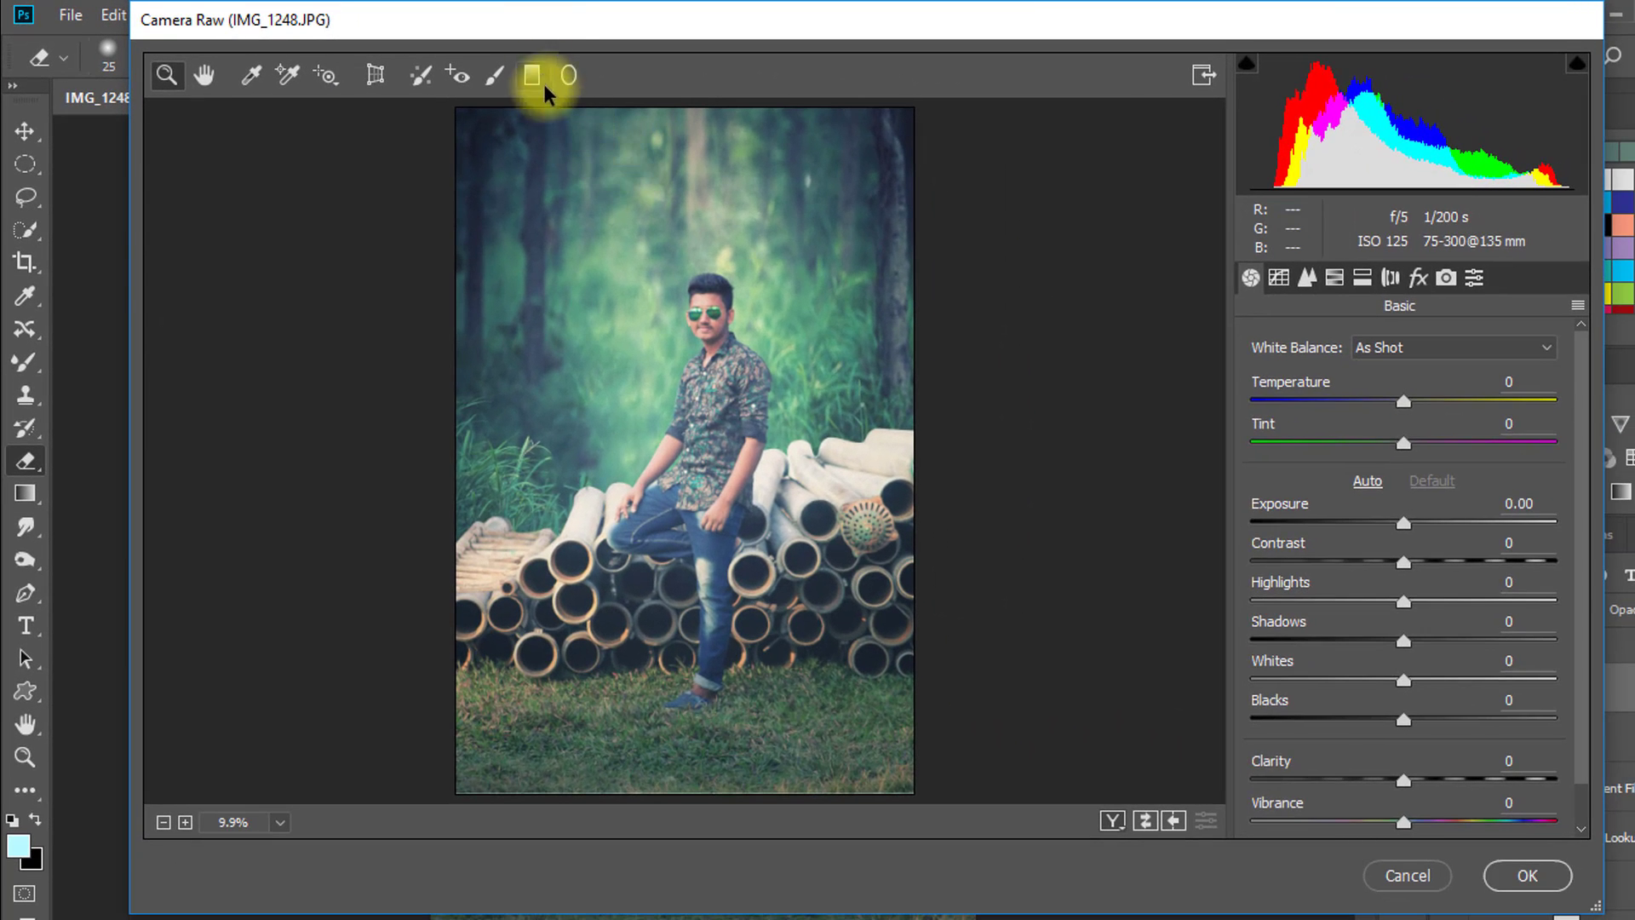
click(559, 79)
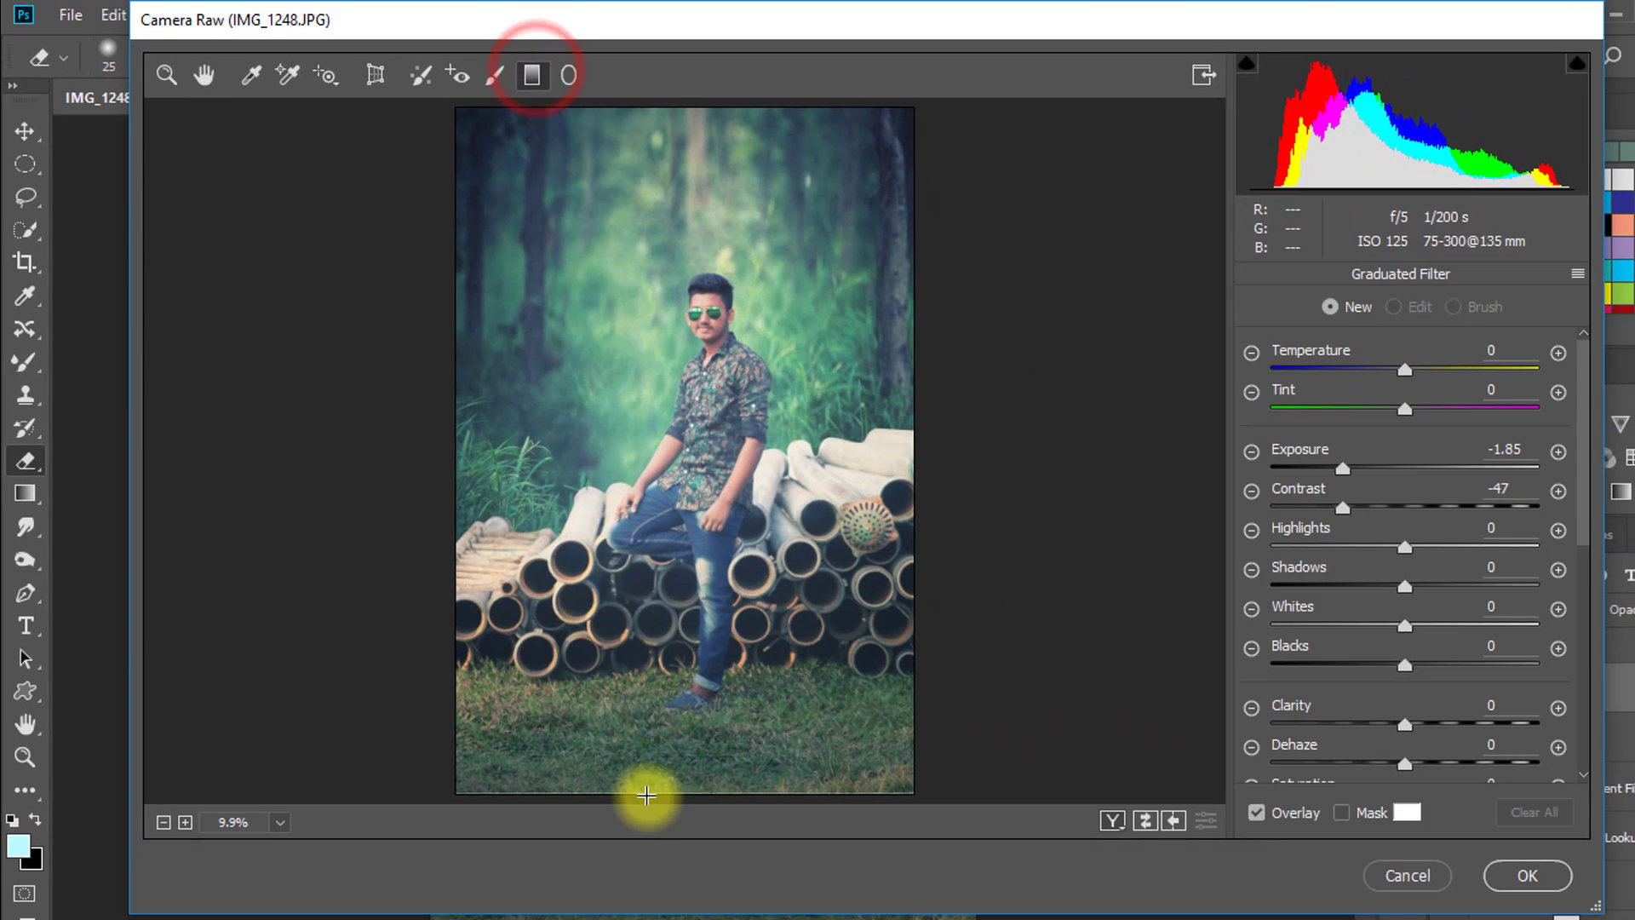
drag(680, 839, 641, 400)
drag(1341, 464, 1382, 466)
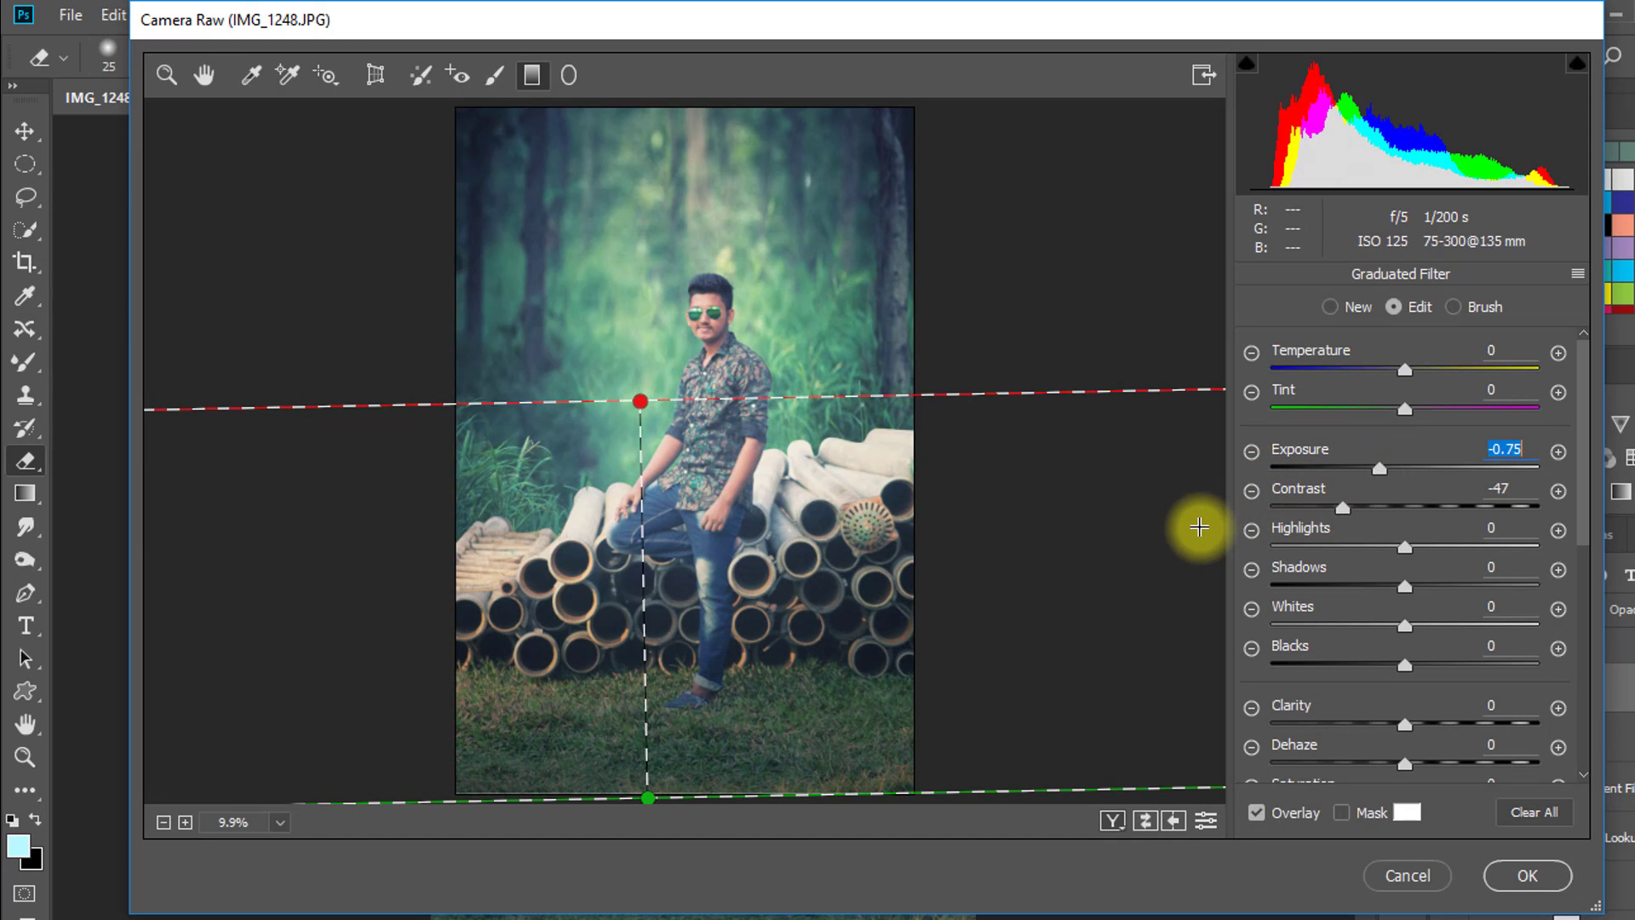
drag(641, 401, 642, 478)
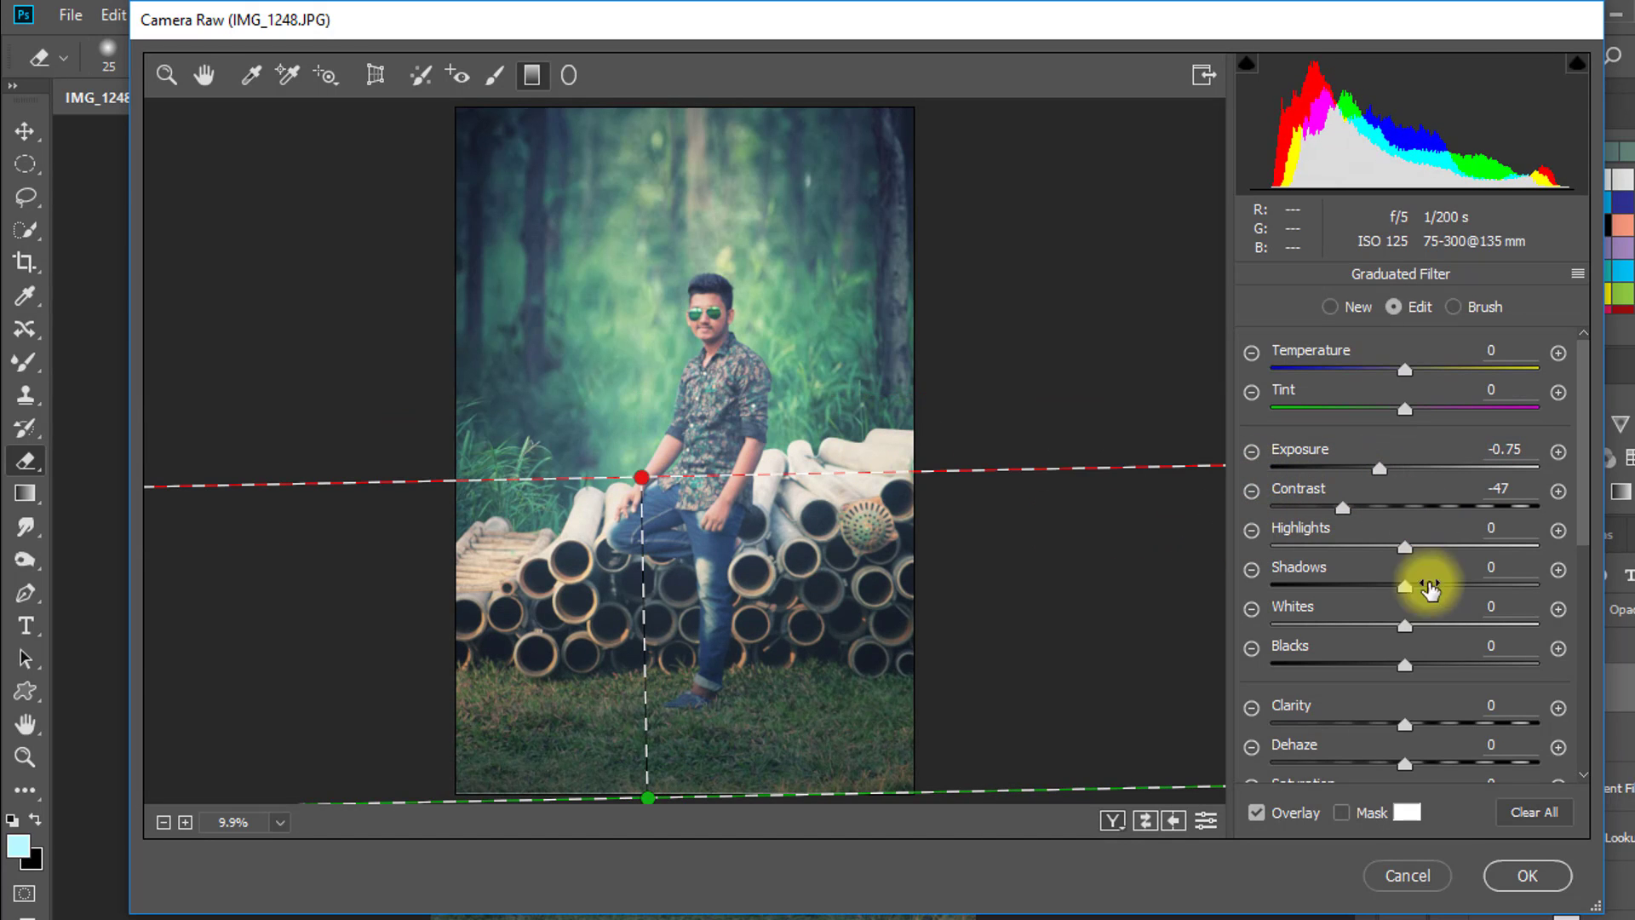
click(1511, 877)
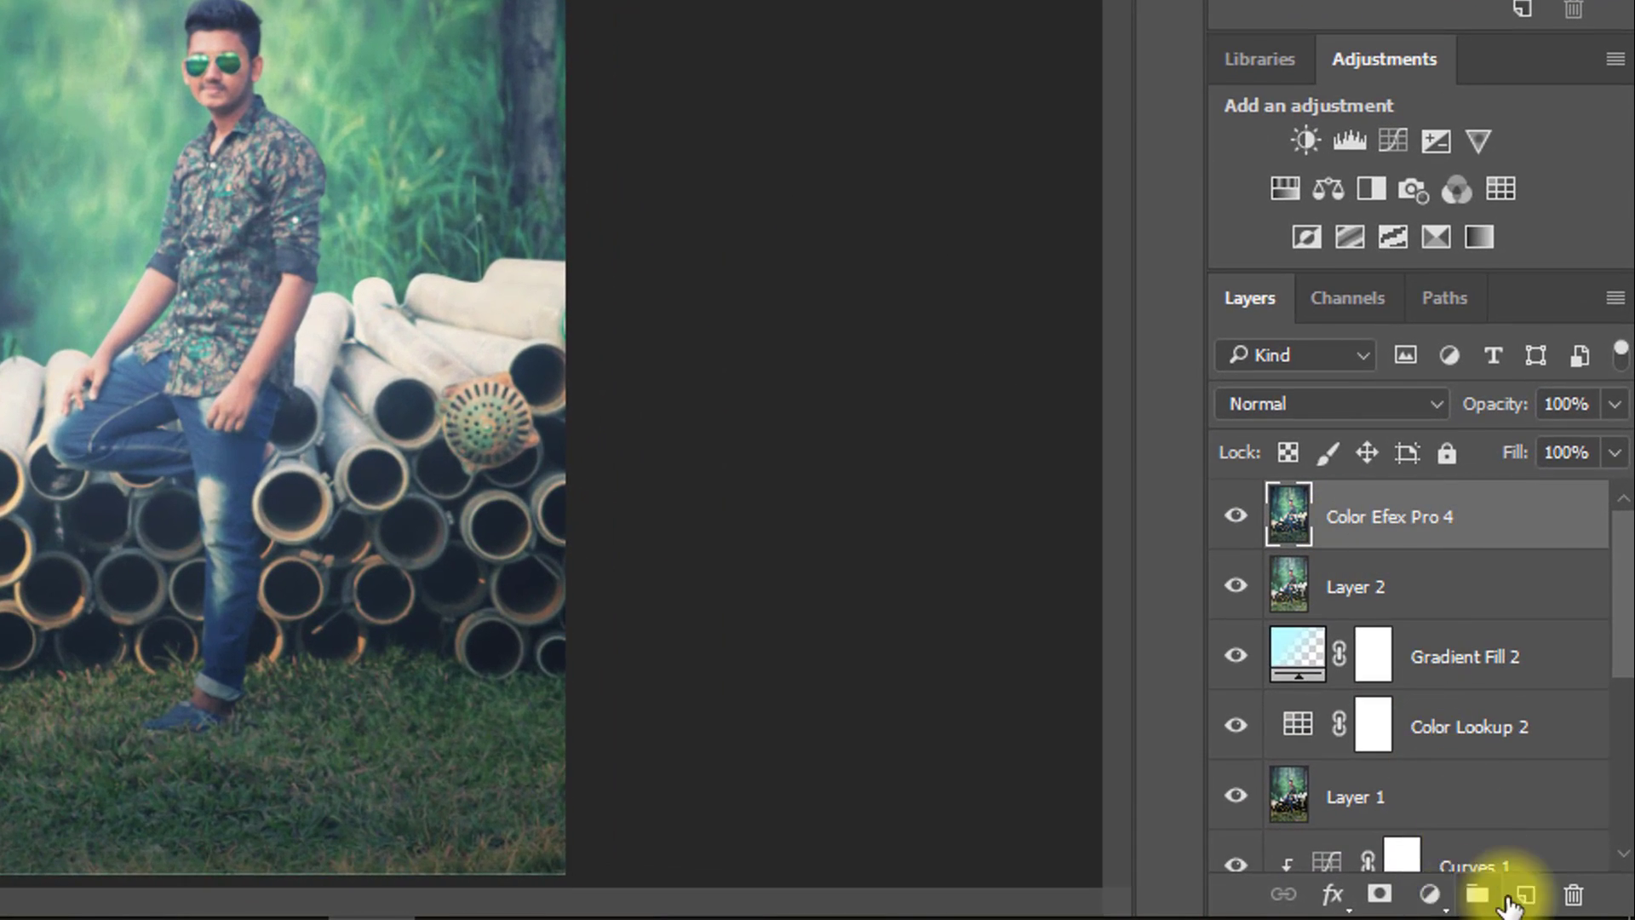
Create a new layer above Color Efex Pro 4 and ready the Brush tool with light cyan foreground color c5fcff
click(1542, 899)
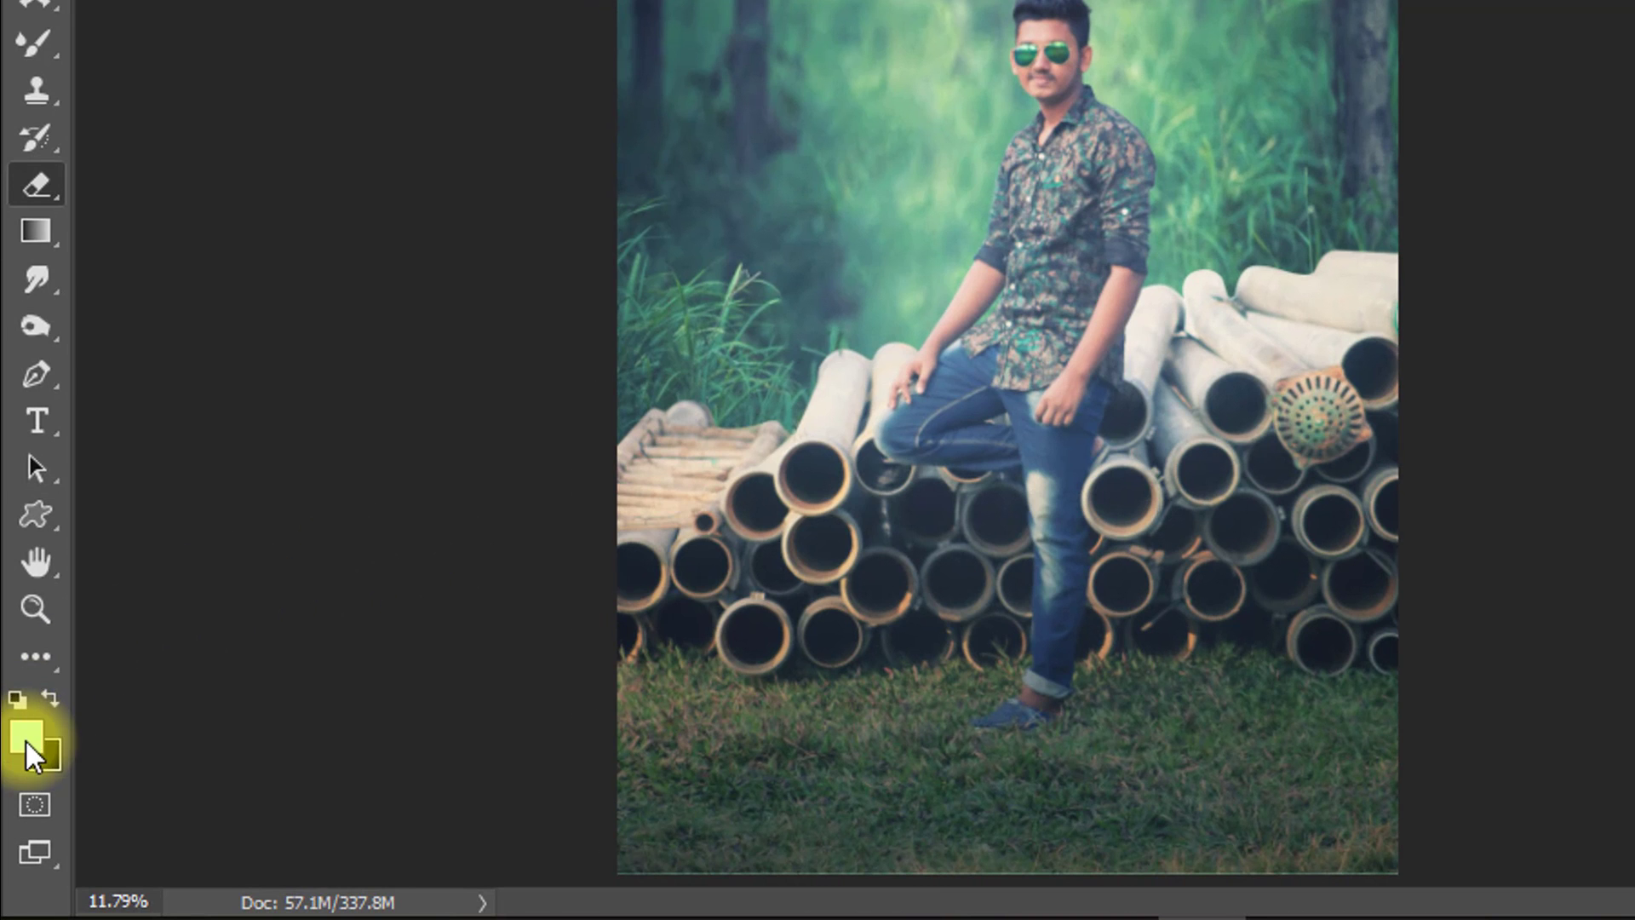
click(28, 29)
click(157, 42)
click(29, 32)
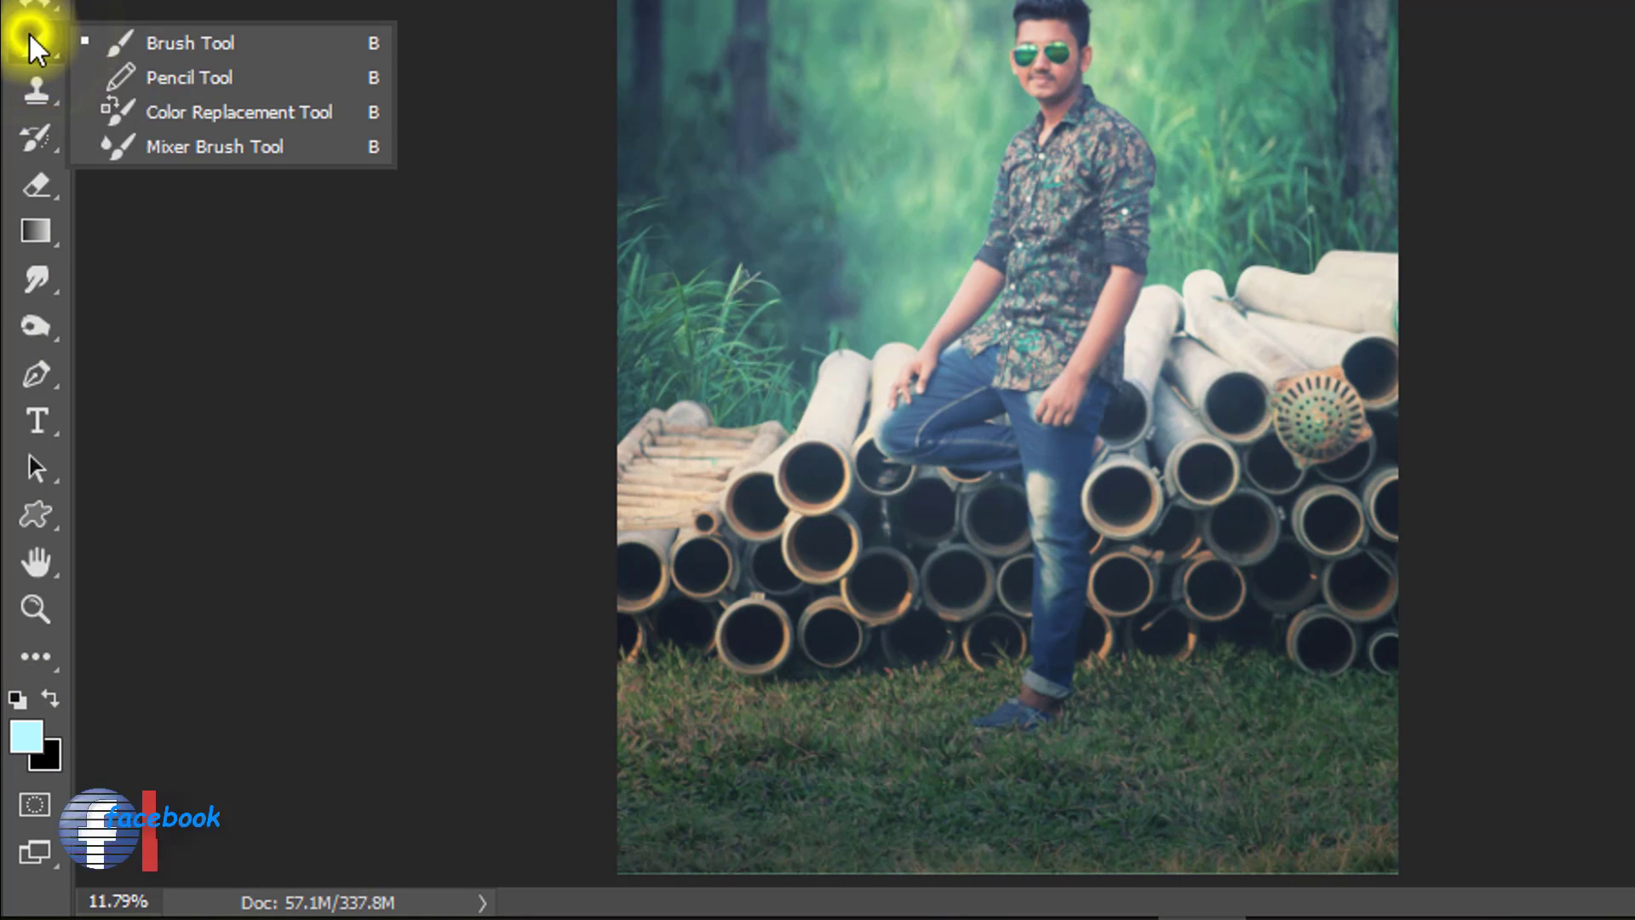
click(144, 44)
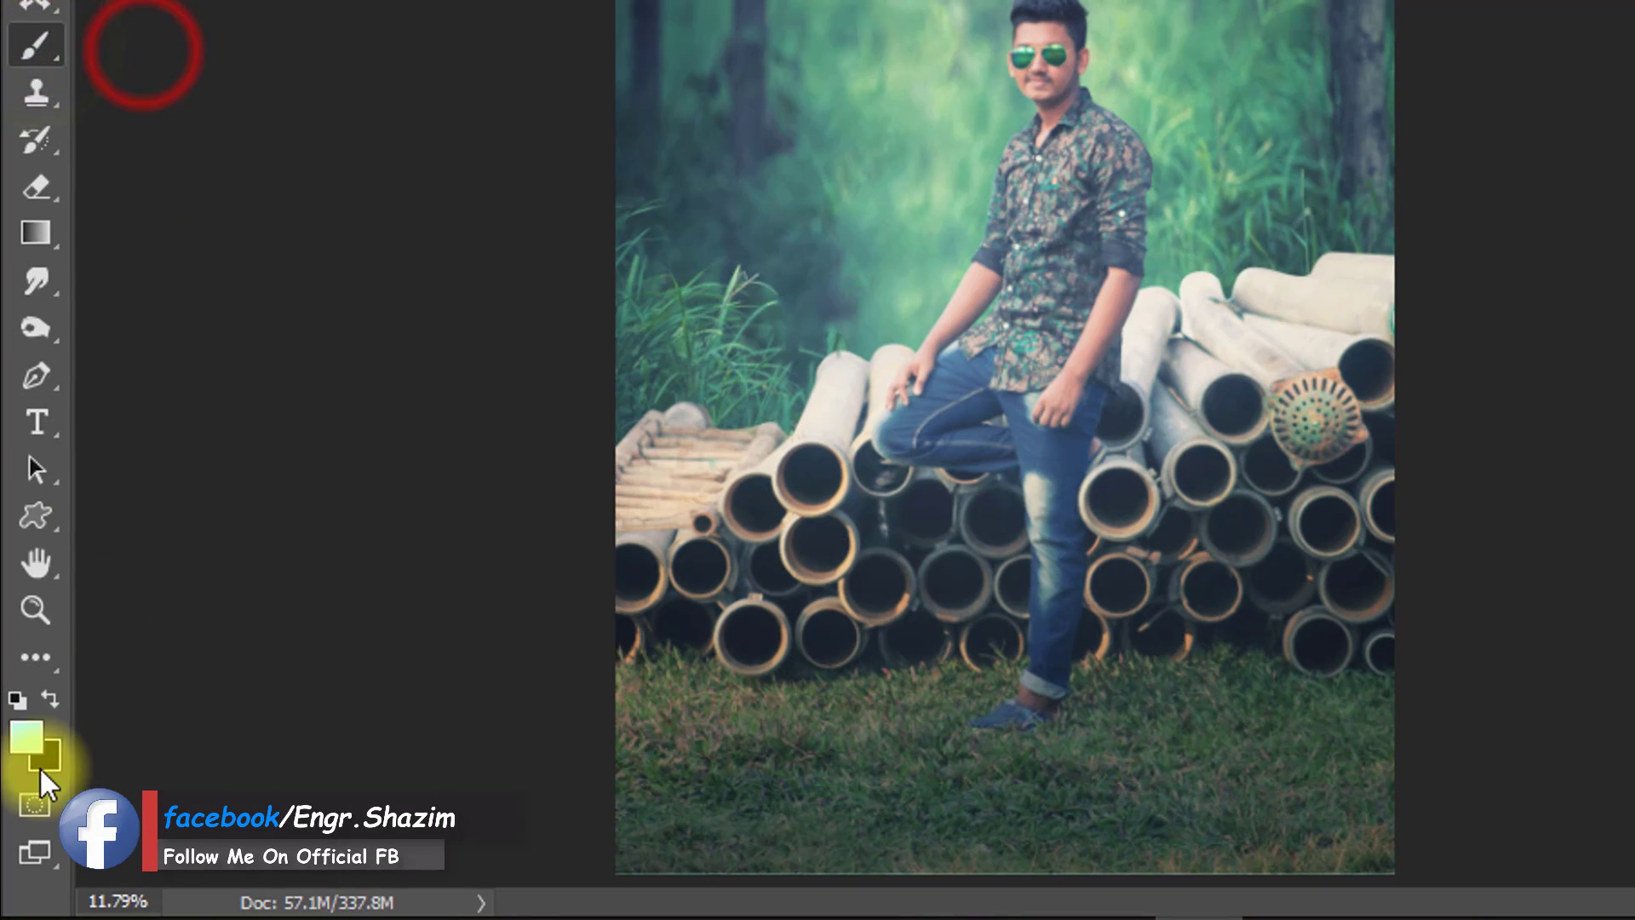
click(28, 740)
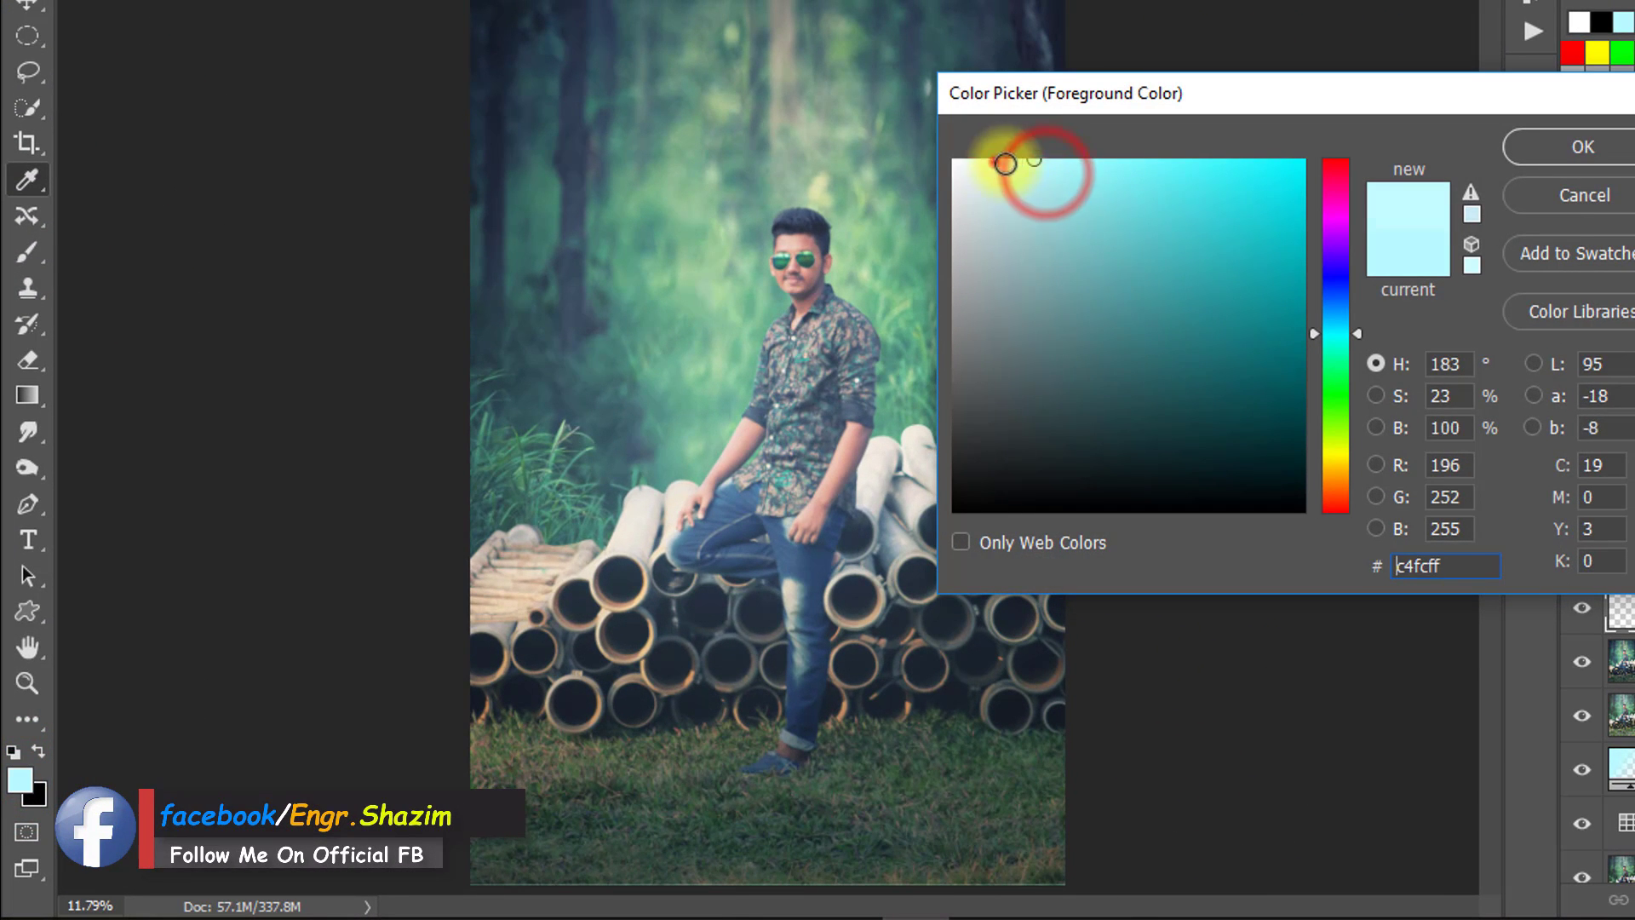
mouse_move(1006, 162)
mouse_down()
mouse_move(989, 161)
mouse_move(1033, 160)
mouse_up()
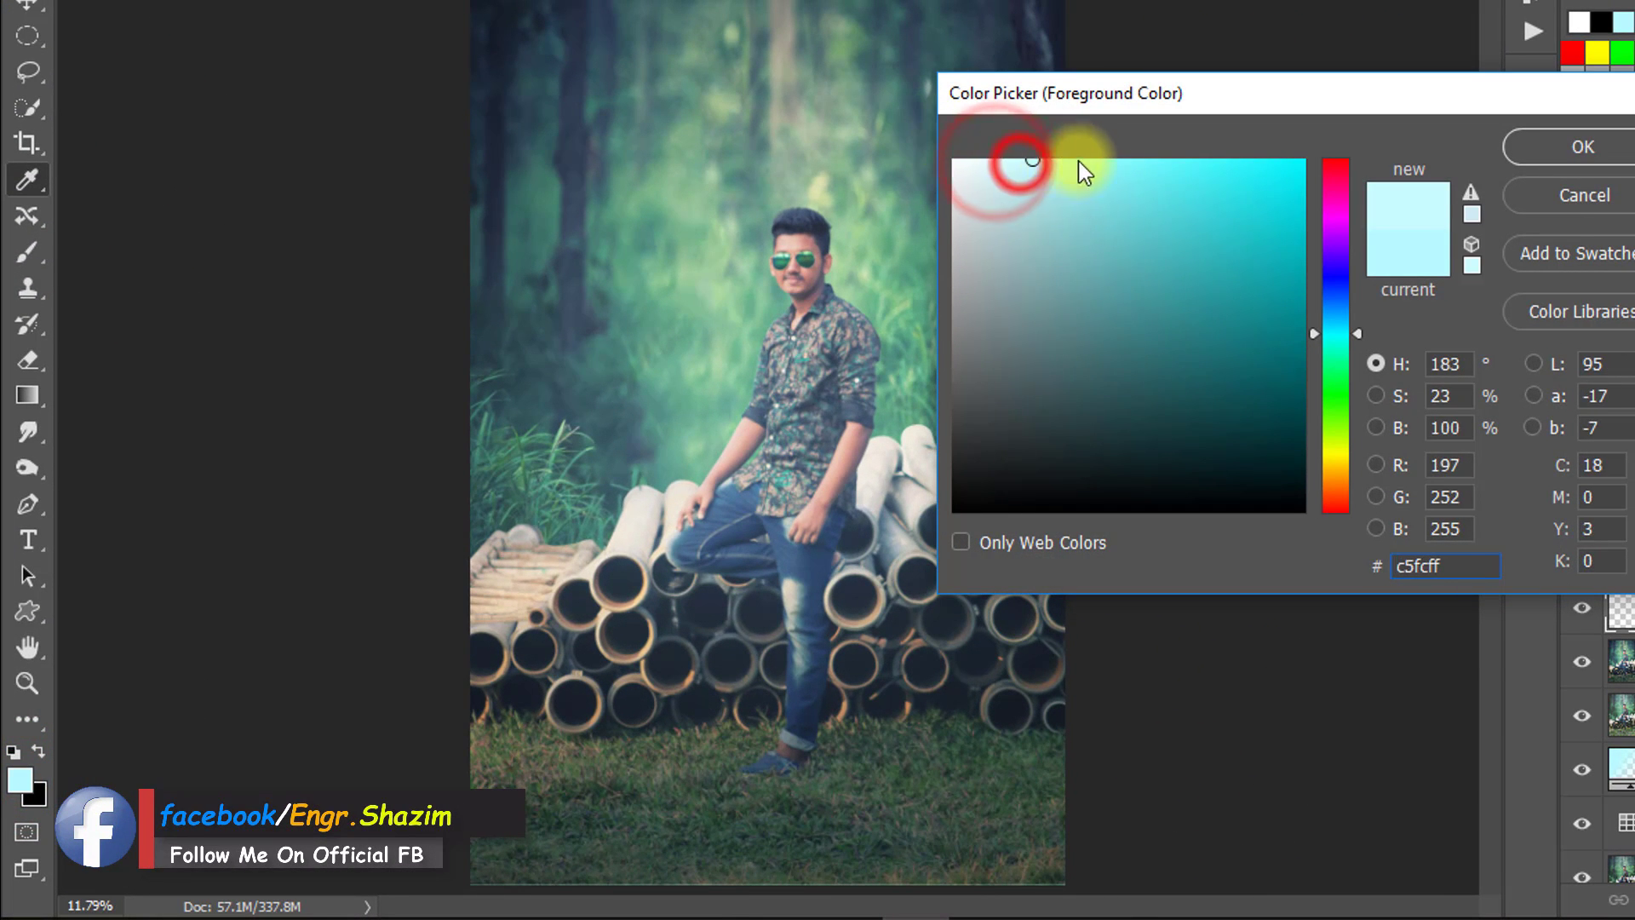
click(1546, 169)
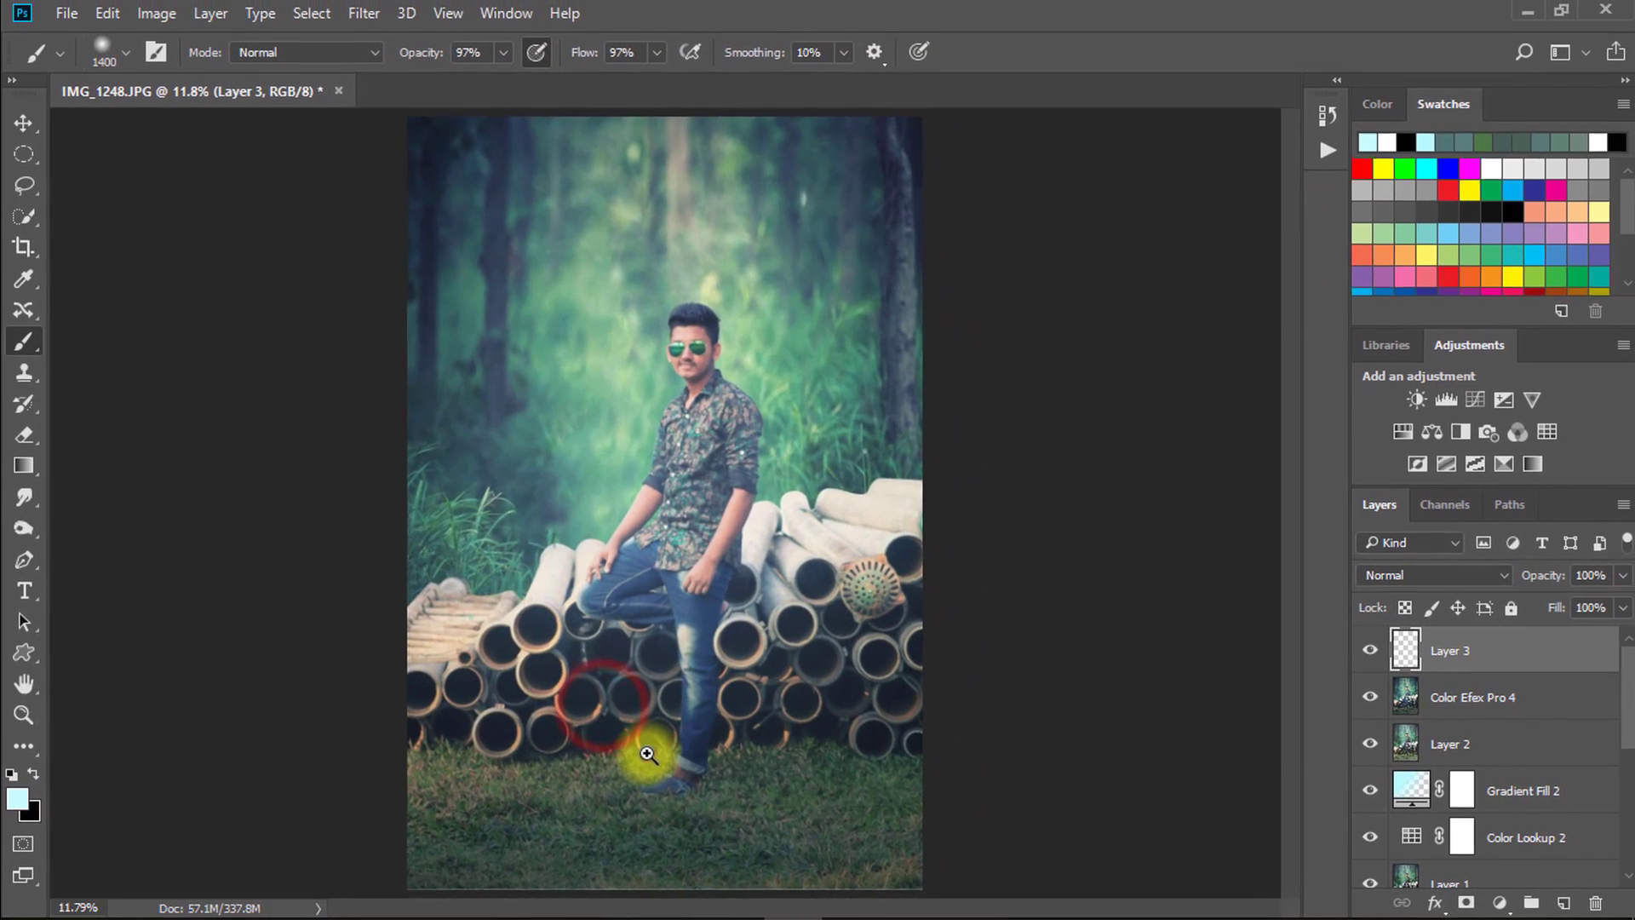
Set the brush's opacity to 12% and its flow to 50%
alt+click(646, 754)
ctrl+click(620, 708)
drag(620, 756, 626, 663)
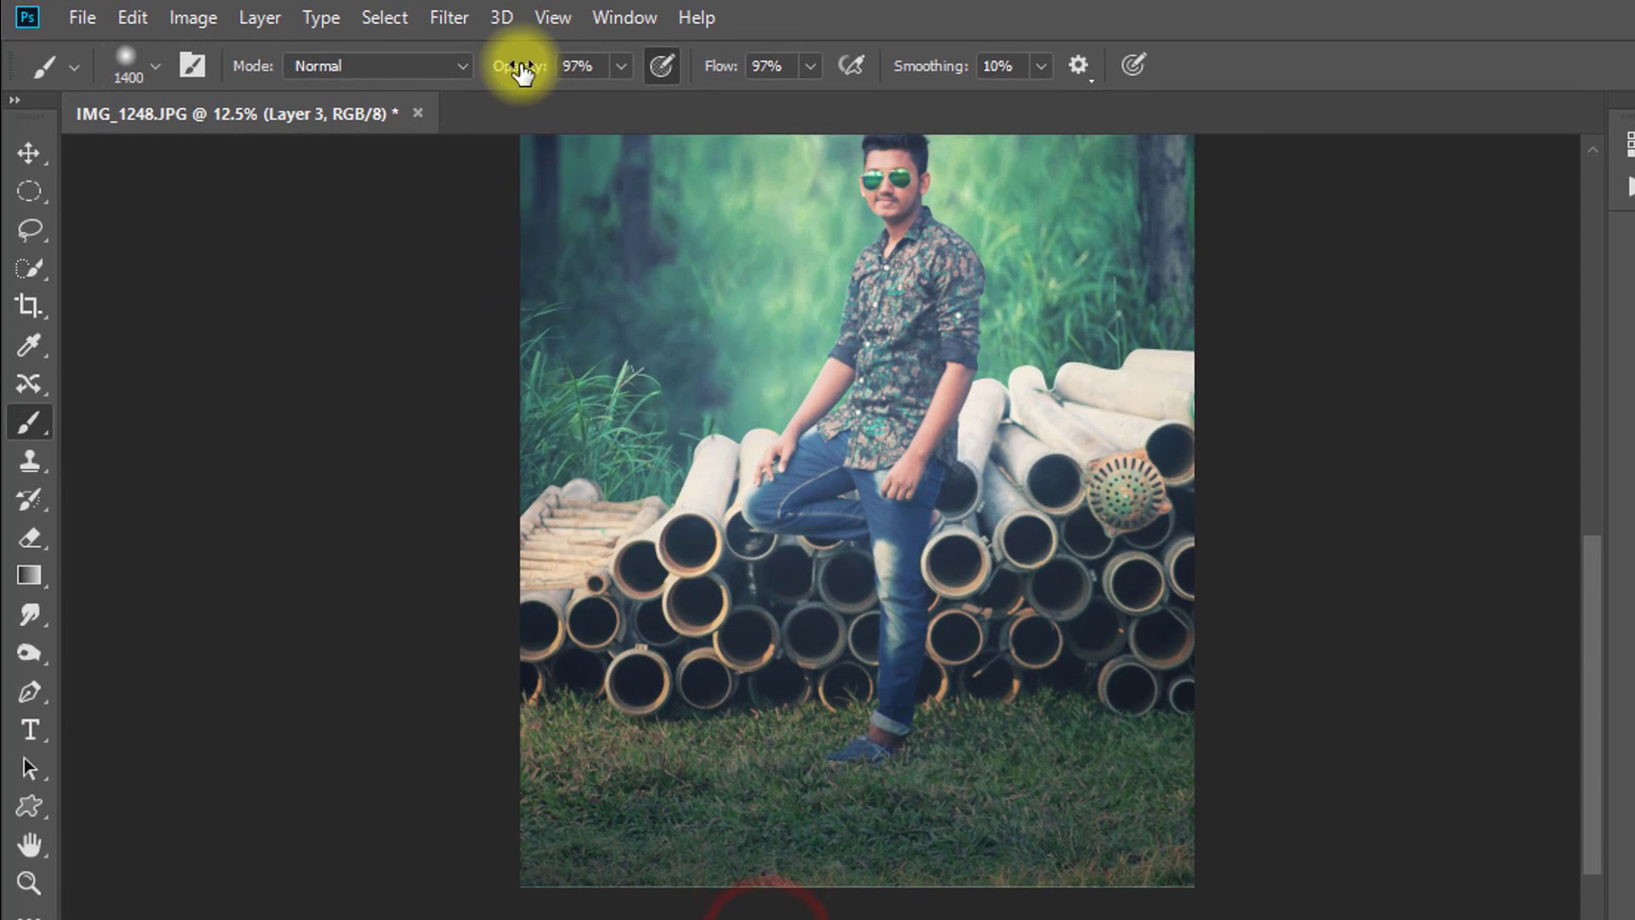
drag(521, 73, 424, 68)
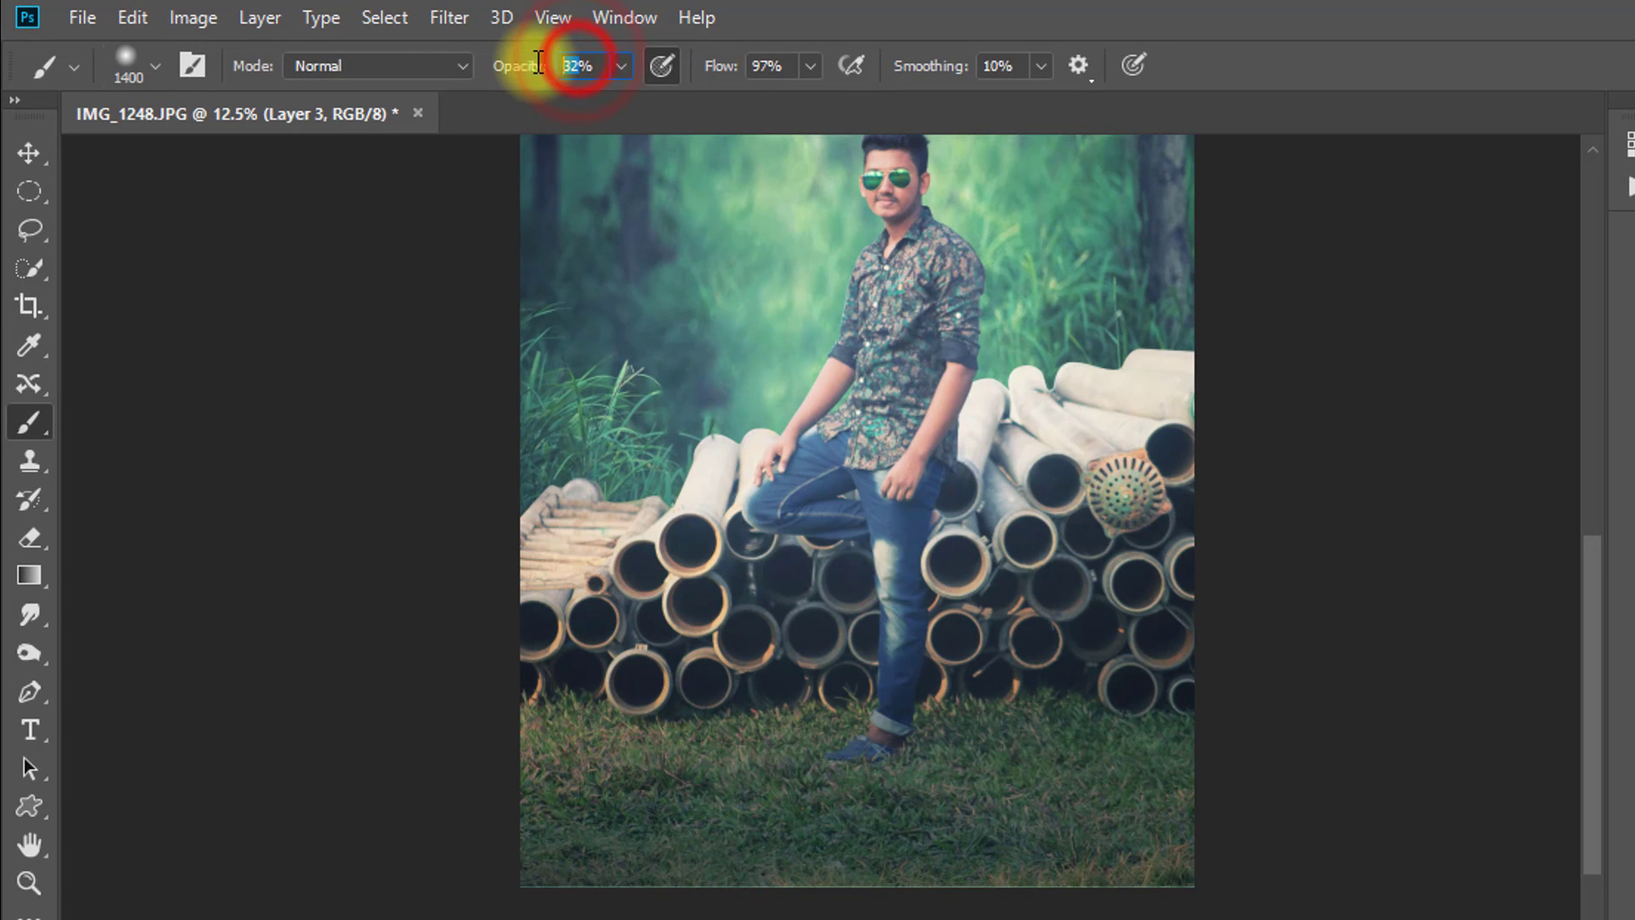
text(2)
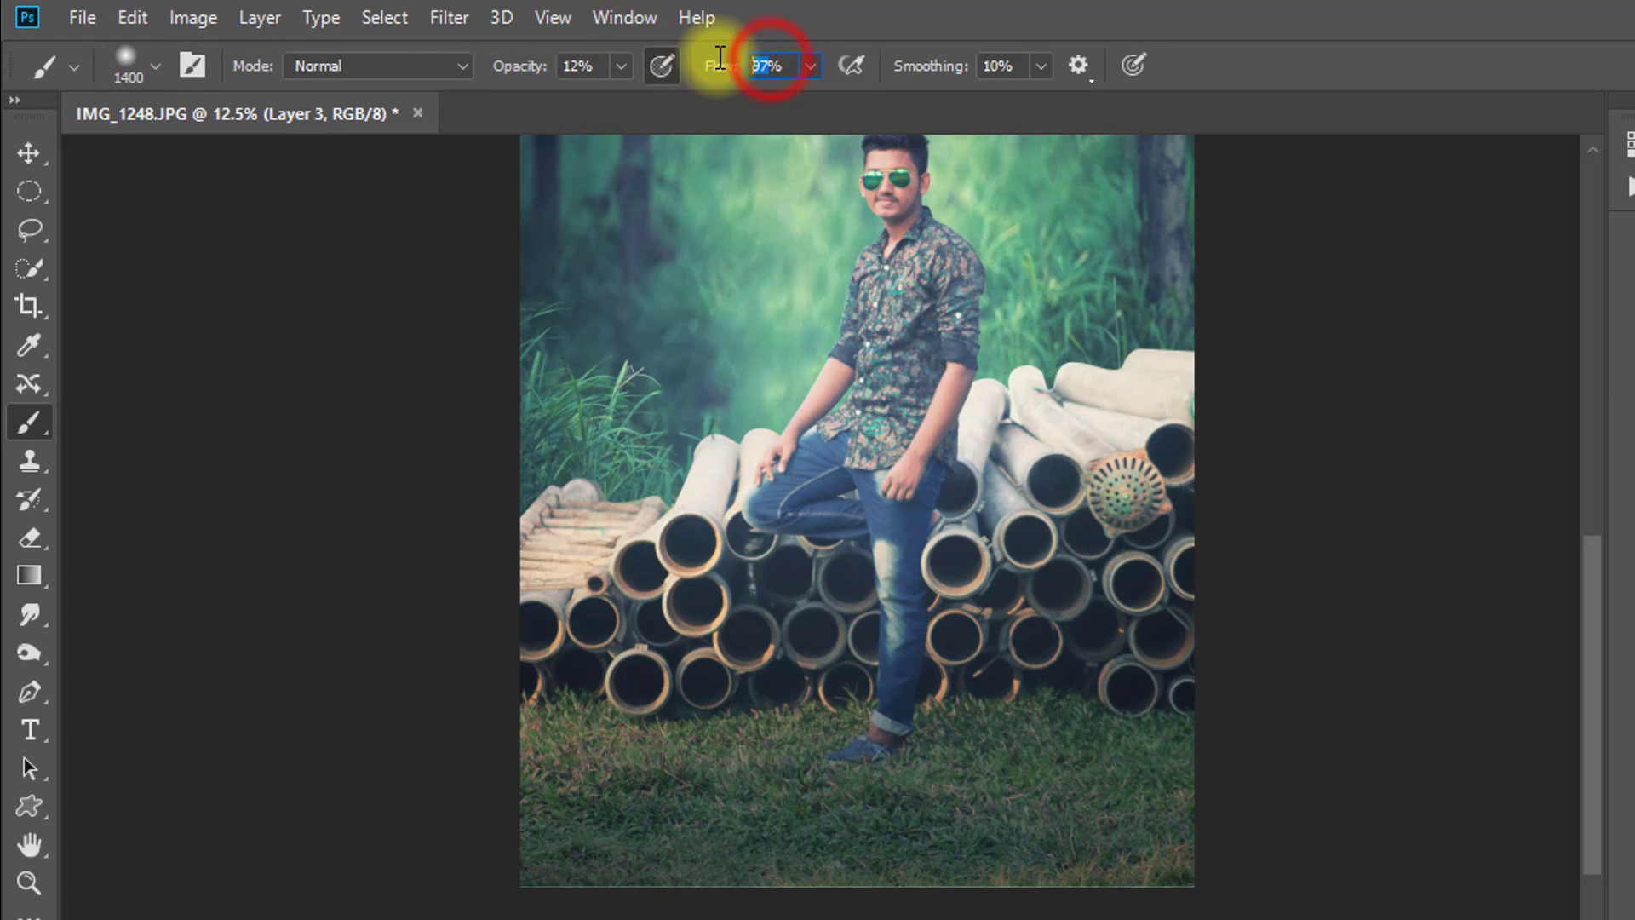
text(50)
Paint a faint light cyan haze on Layer 3 over the grass, the pipes and the photo's lower edges with the 1400-size soft brush
click(773, 799)
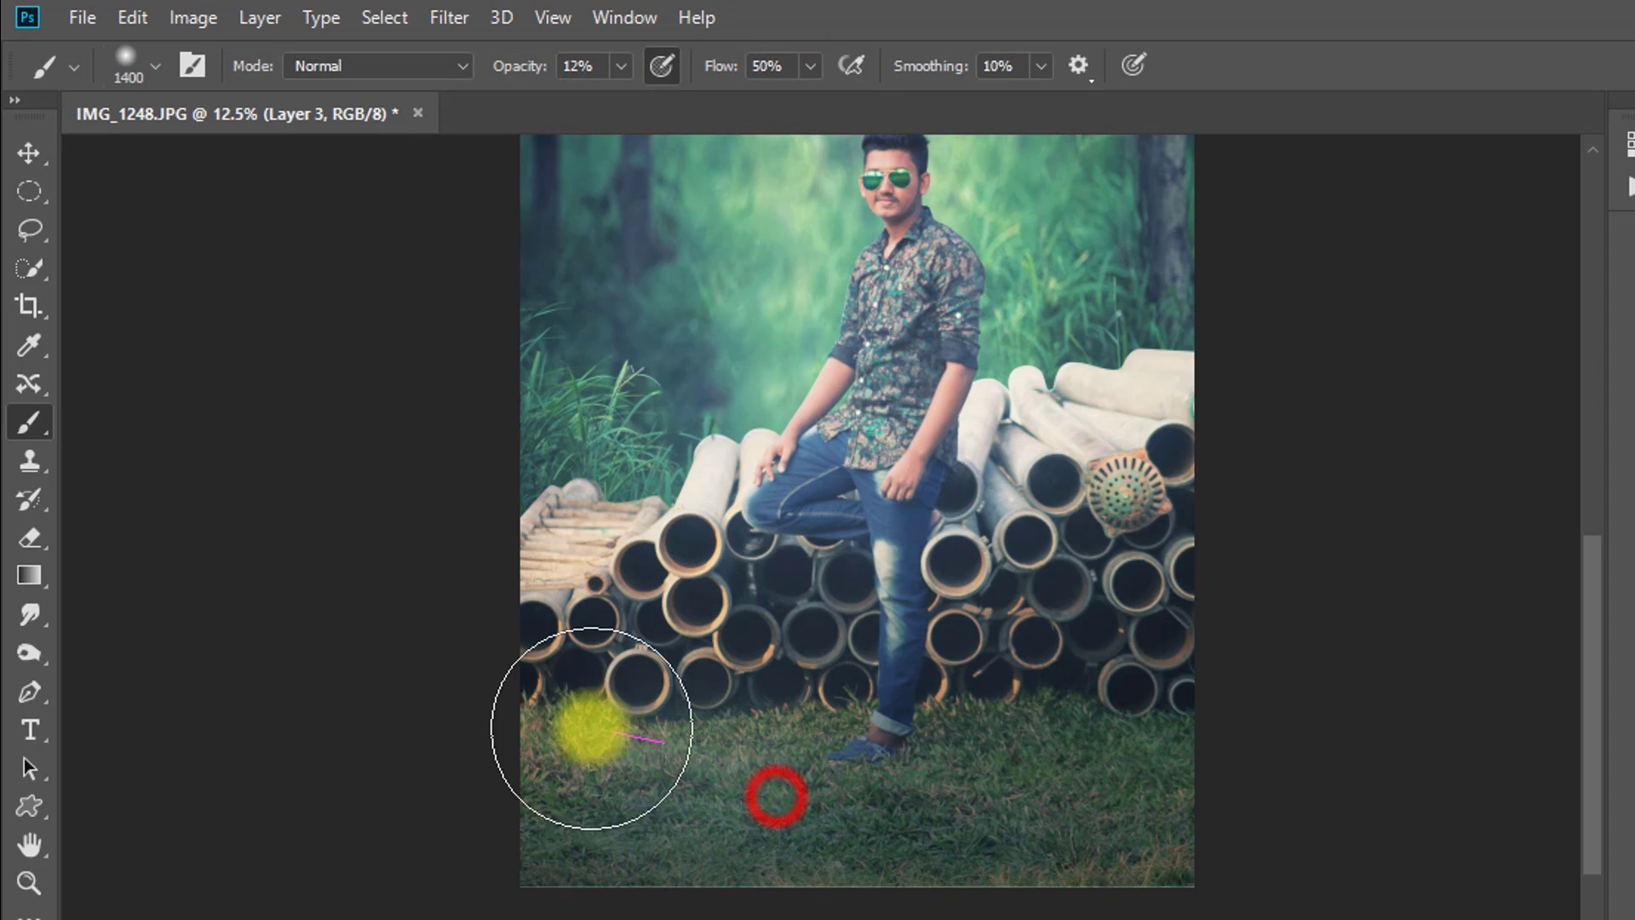
mouse_move(814, 779)
mouse_down()
mouse_move(682, 621)
mouse_move(1175, 668)
mouse_move(778, 890)
mouse_move(628, 657)
mouse_move(493, 719)
mouse_move(1048, 880)
mouse_move(1099, 558)
mouse_move(1014, 494)
mouse_up()
mouse_move(1015, 555)
mouse_down()
mouse_move(942, 810)
mouse_move(772, 868)
mouse_up()
click(510, 763)
drag(512, 919, 562, 558)
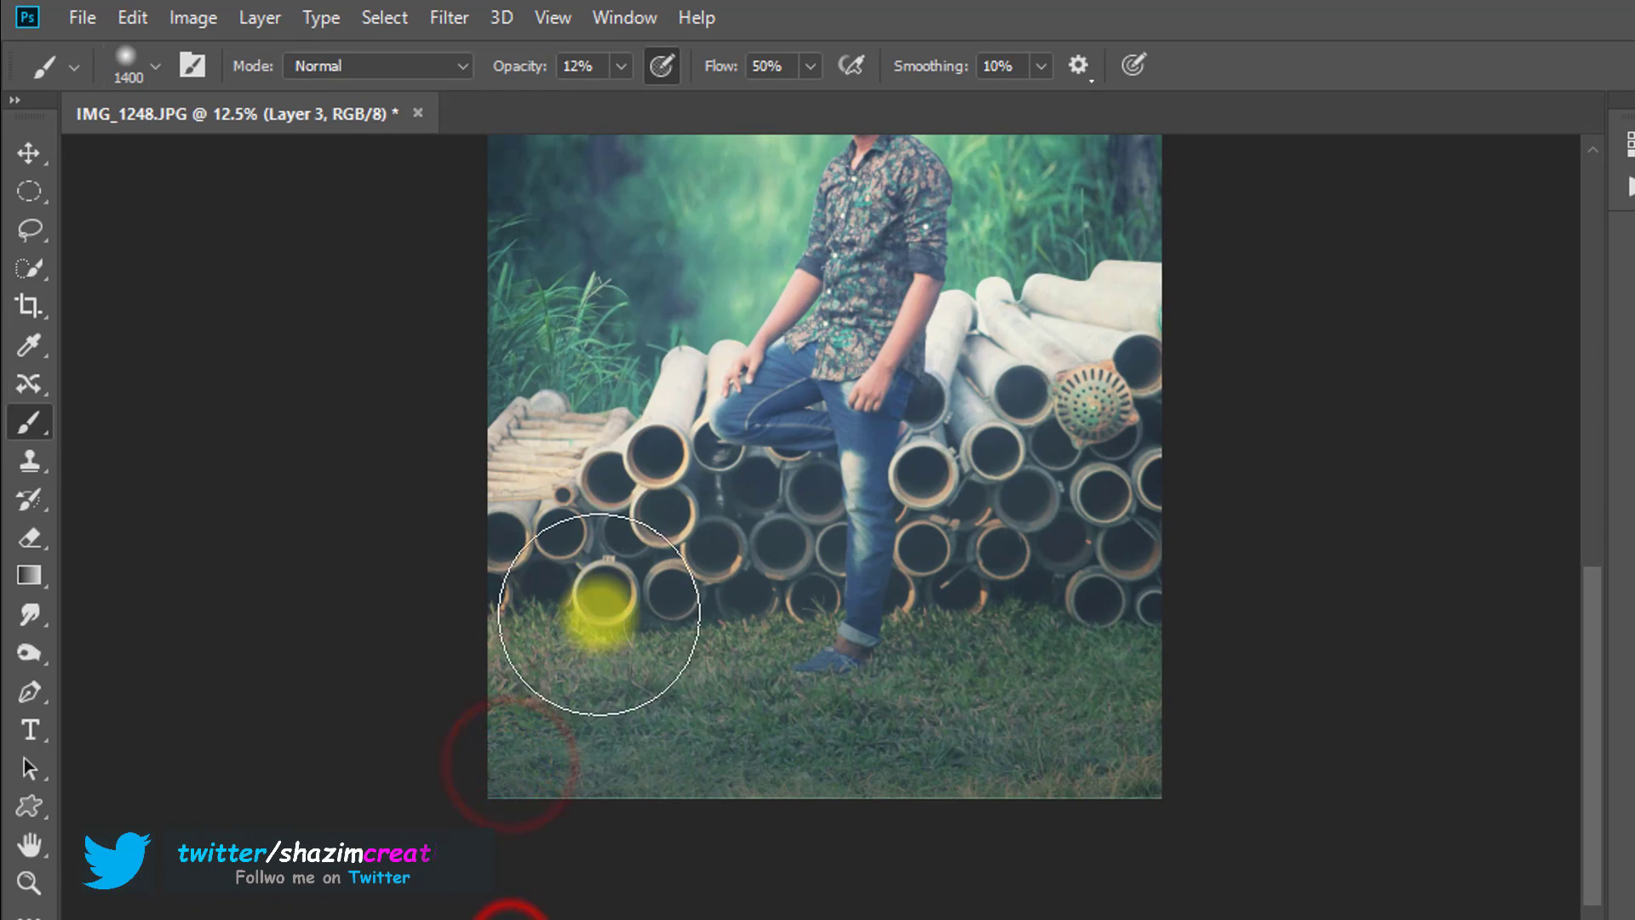
click(564, 556)
drag(947, 538, 1174, 568)
mouse_move(1176, 785)
mouse_down()
mouse_move(1132, 843)
mouse_move(971, 674)
mouse_move(847, 784)
mouse_move(823, 839)
mouse_up()
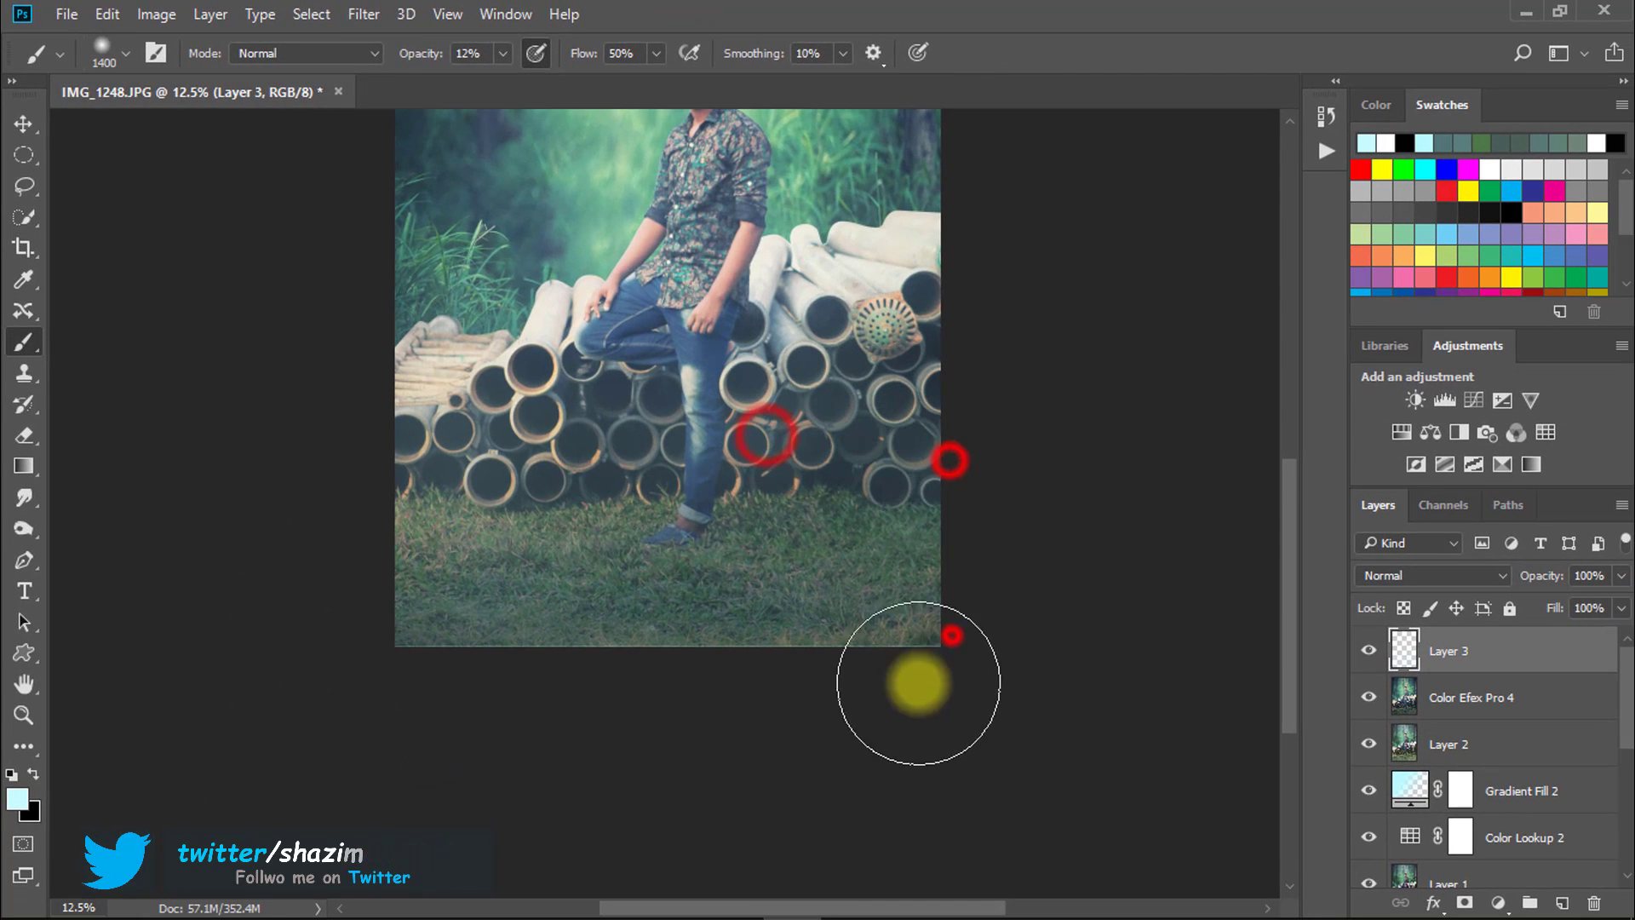
Dab haze at the photo's lower-right corner and set the brush to 10% opacity and 34% flow
click(960, 640)
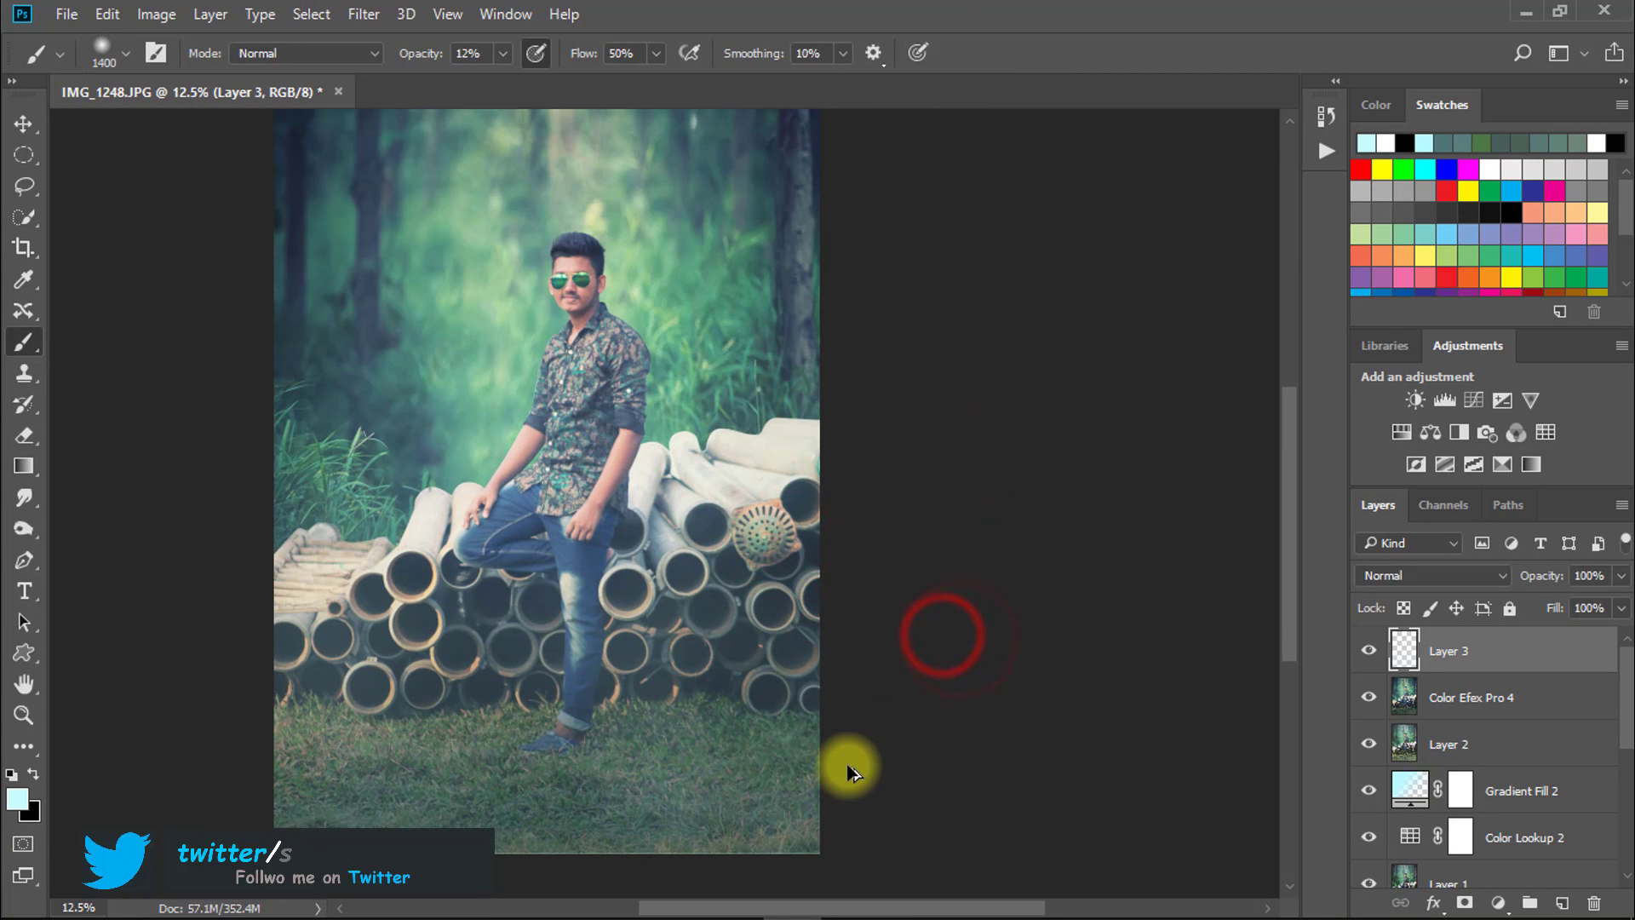
drag(832, 372, 810, 475)
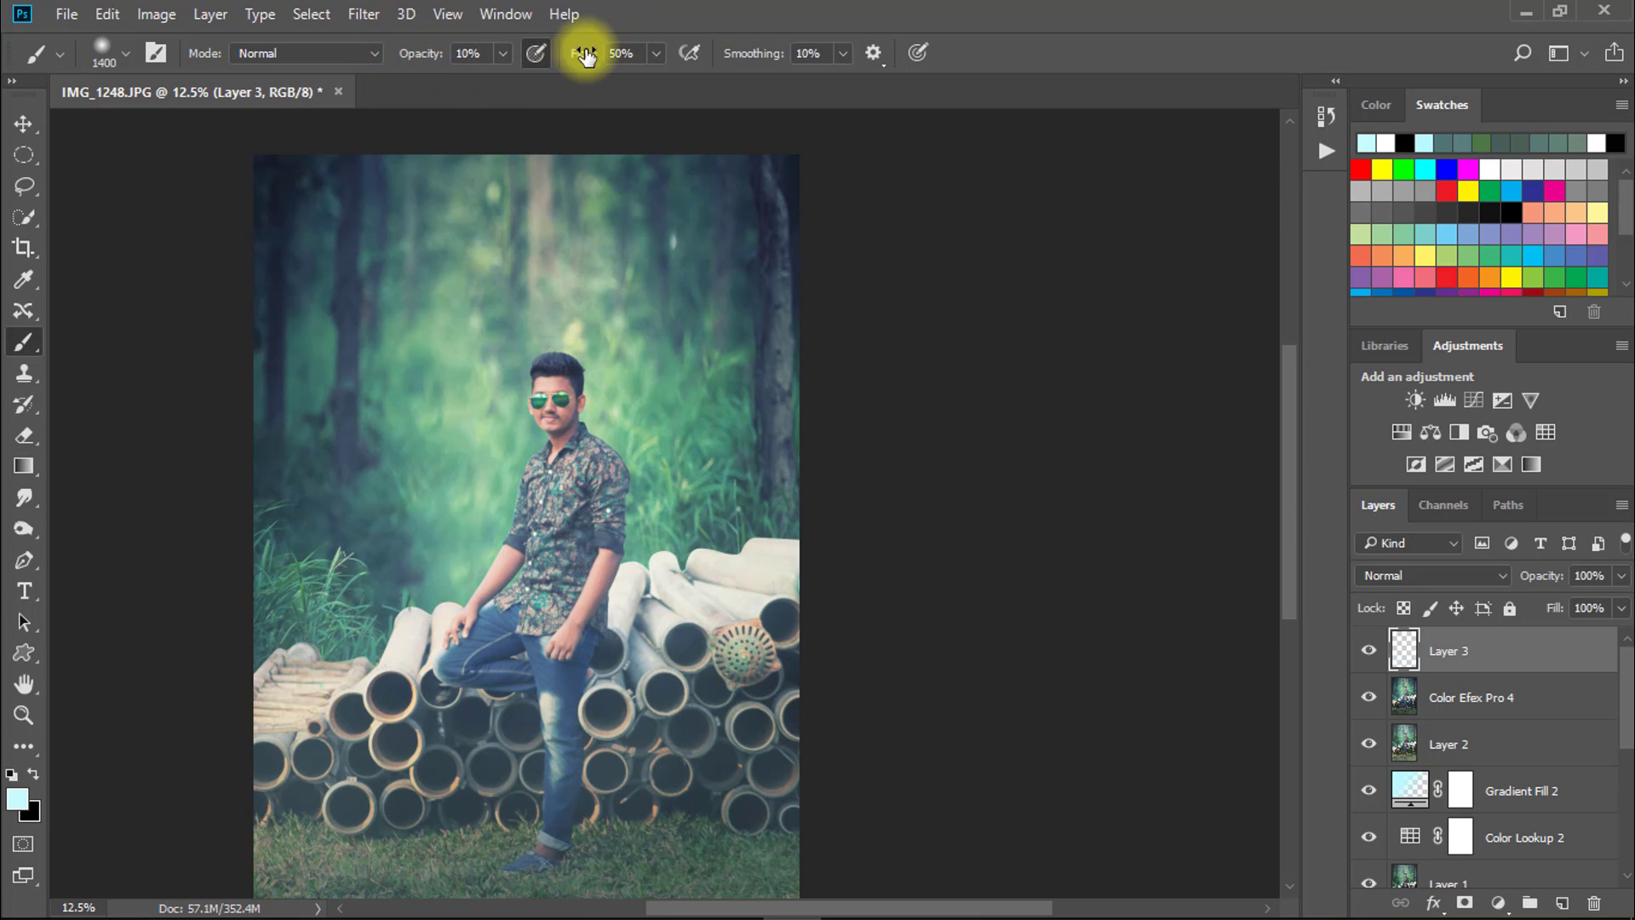
drag(569, 57, 566, 57)
Paint faint light cyan haze on Layer 3 over the forest's sides, the tall grass, the pipes and the ground around the man's feet
click(701, 340)
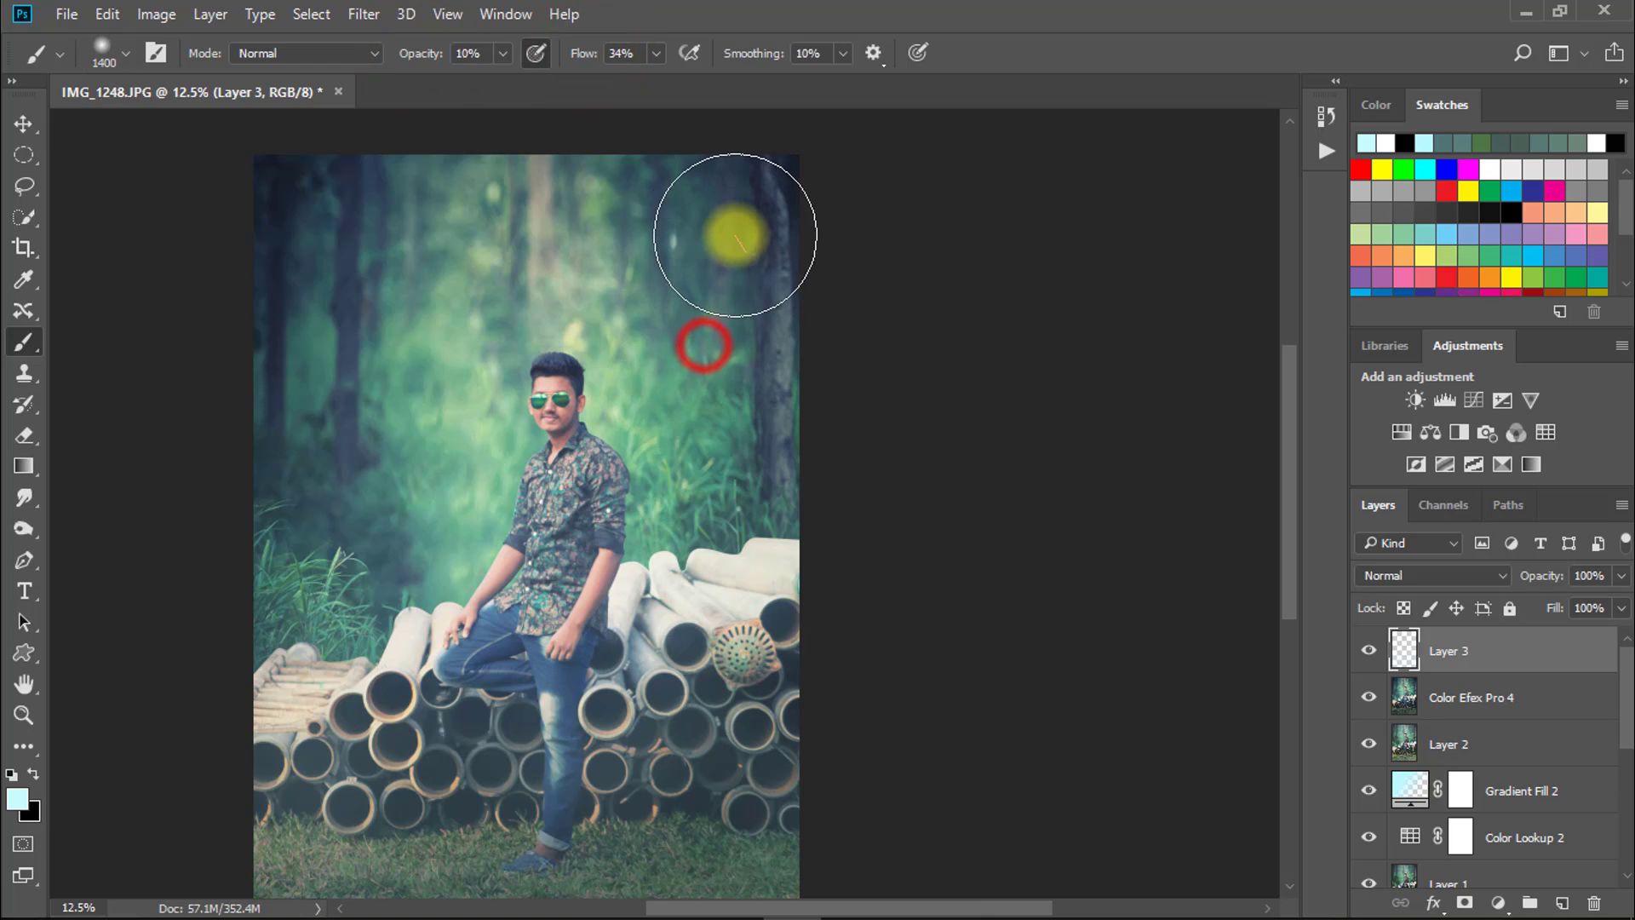
click(317, 558)
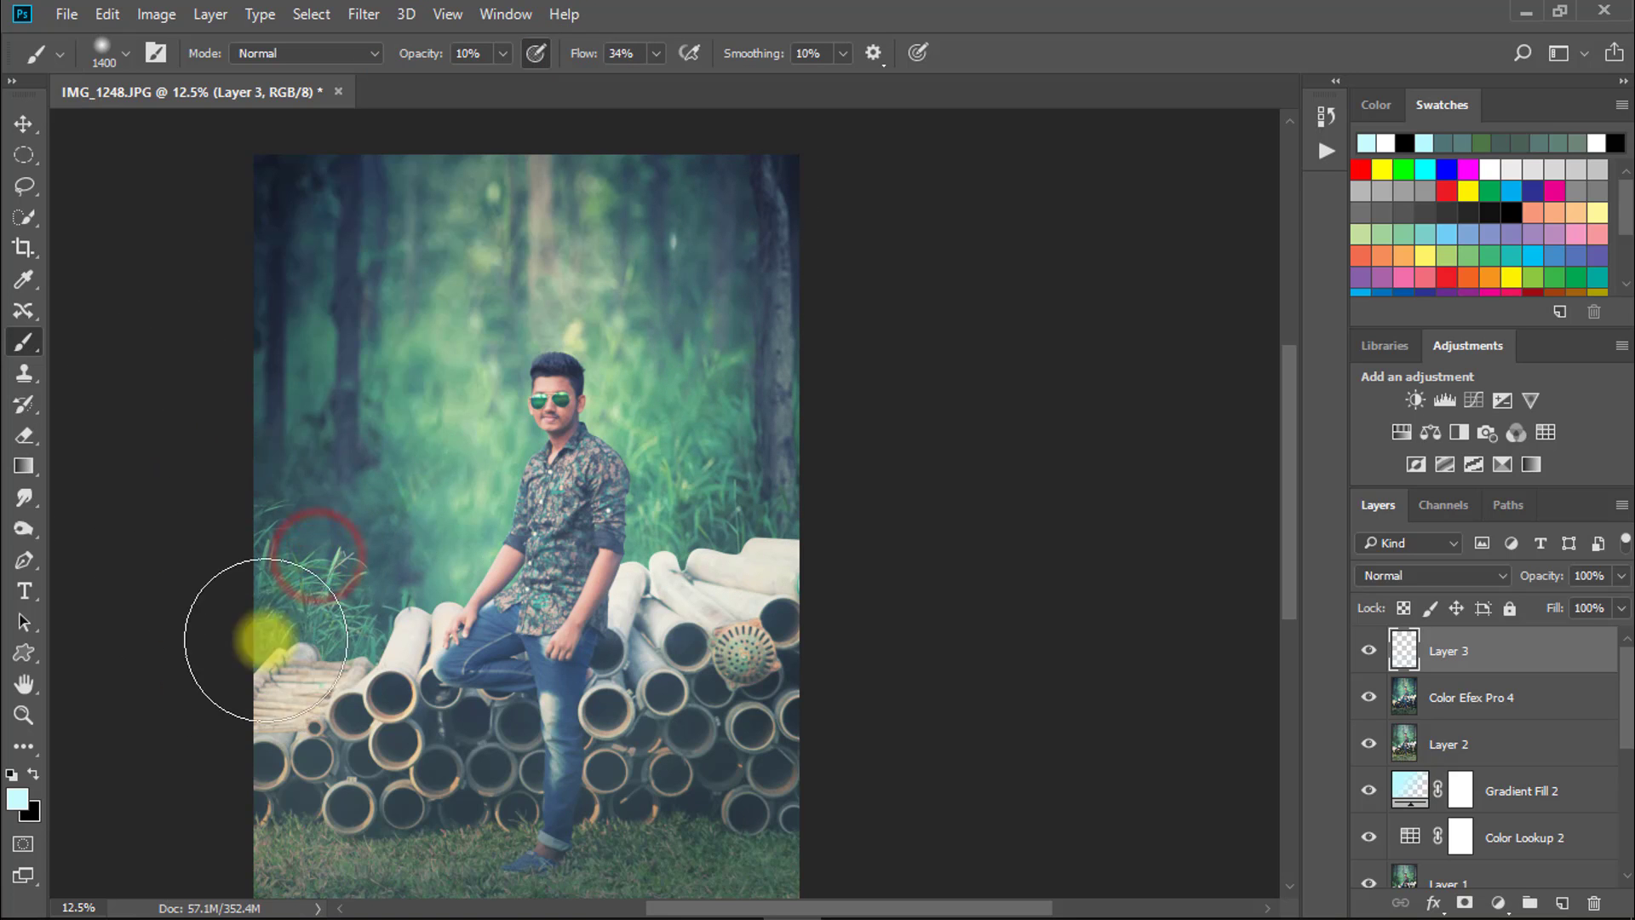
click(281, 227)
click(275, 323)
drag(346, 727, 361, 570)
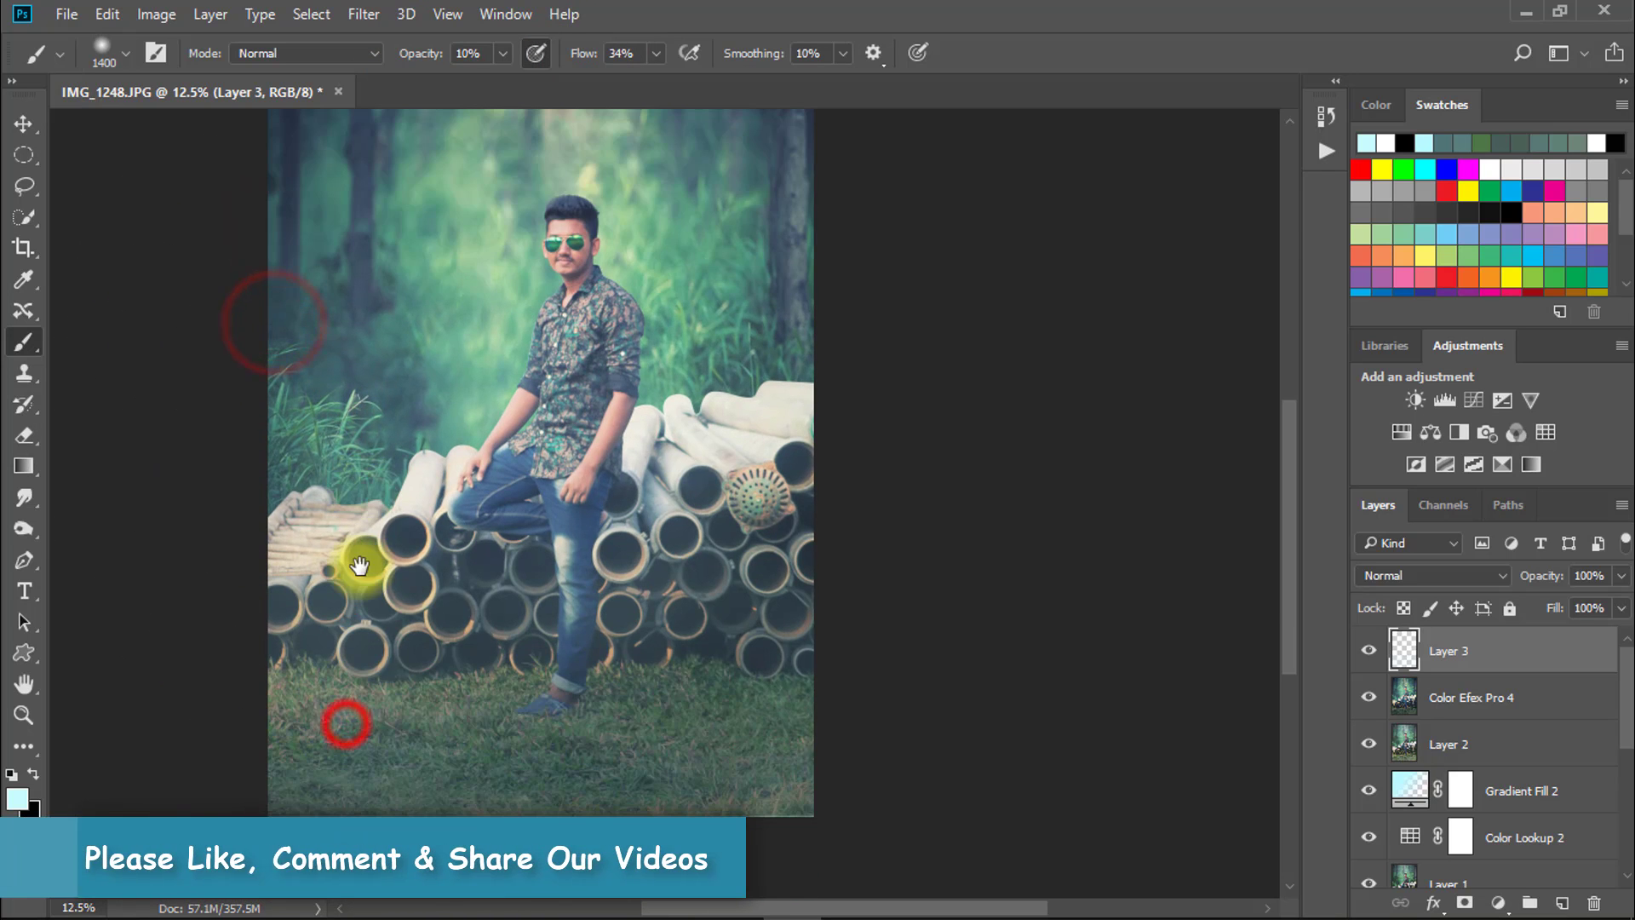
mouse_move(534, 691)
mouse_down()
mouse_move(571, 605)
mouse_move(750, 723)
mouse_move(365, 825)
mouse_move(555, 625)
mouse_move(741, 715)
mouse_up()
drag(551, 720, 332, 803)
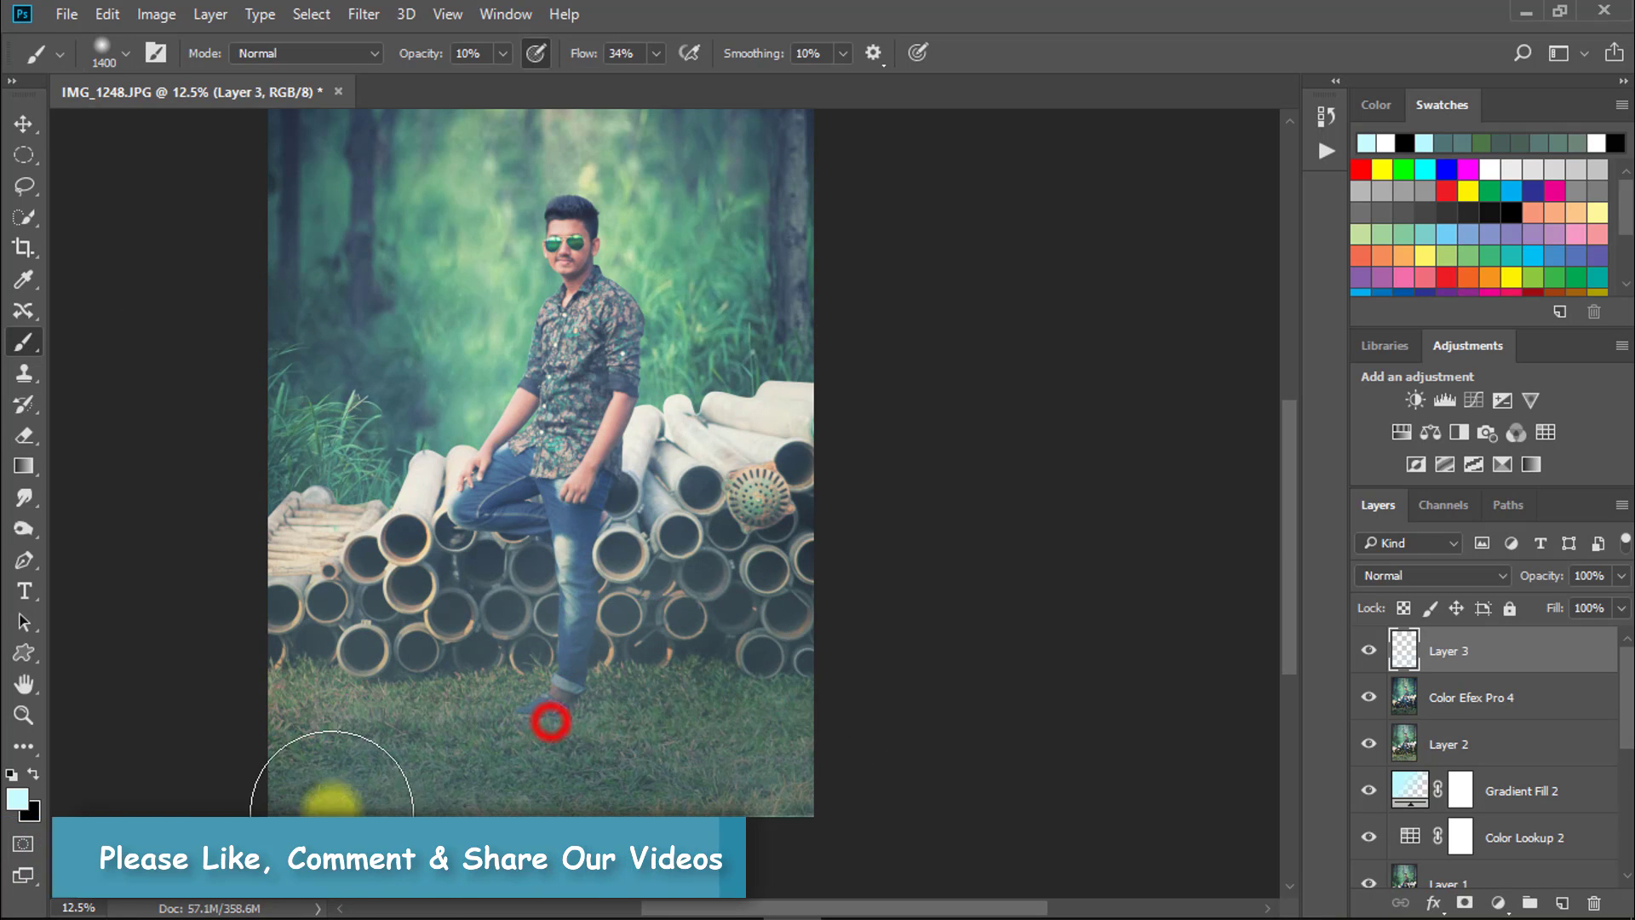
mouse_move(406, 614)
mouse_down()
mouse_move(653, 541)
mouse_move(774, 718)
mouse_move(294, 845)
mouse_up()
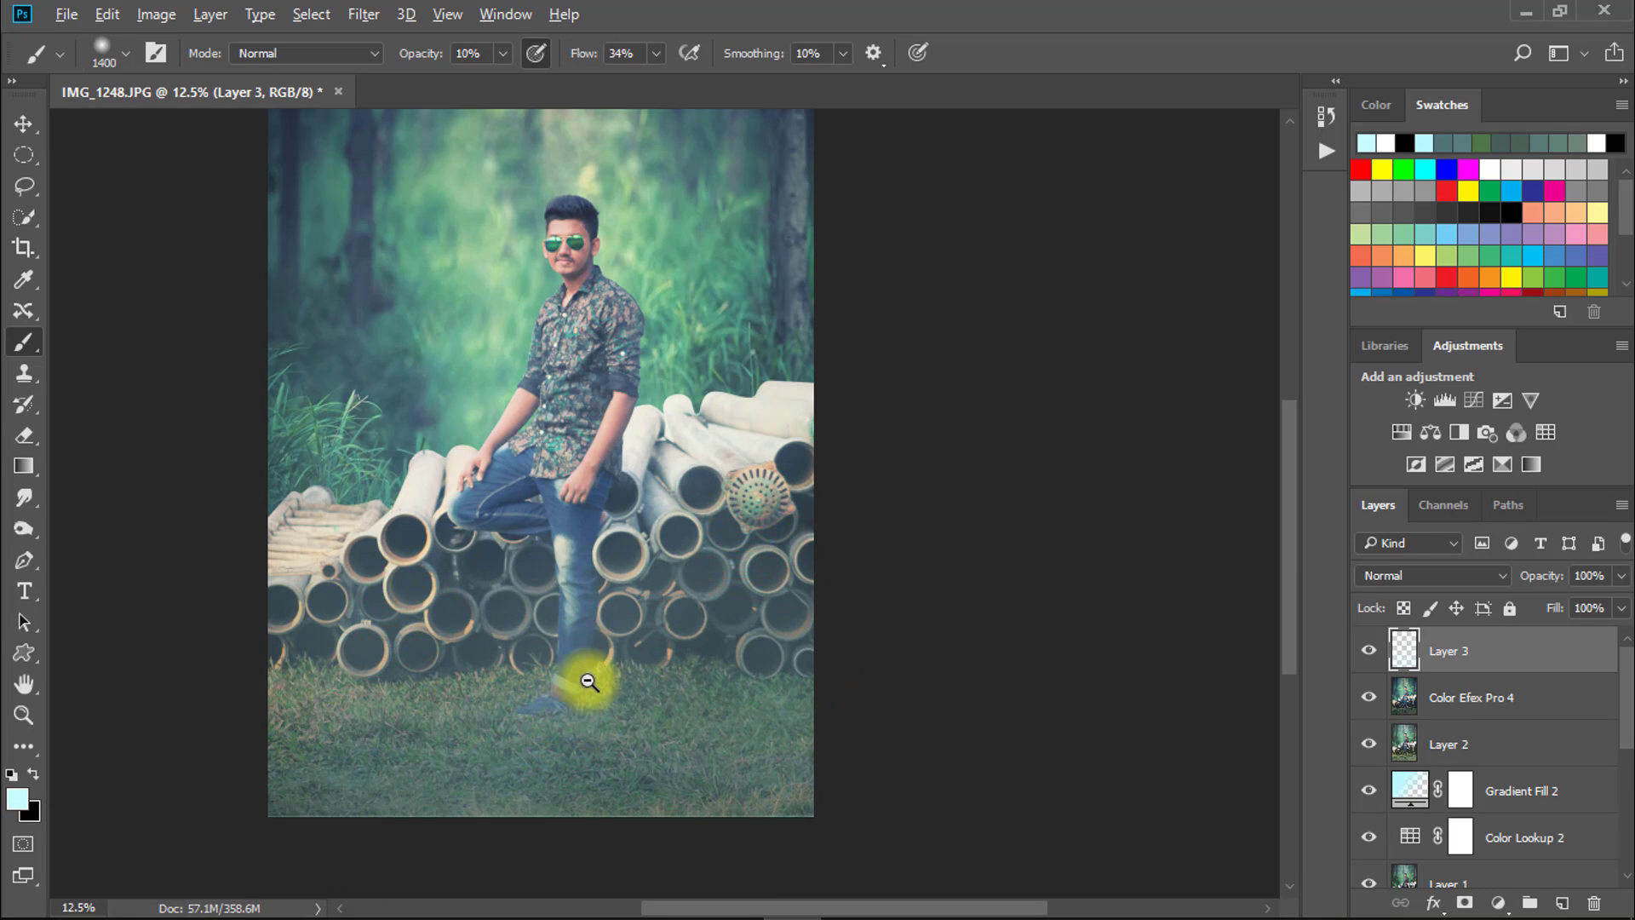
Set Layer 3's opacity to 65% and compare the photo with and without the haze
drag(1533, 579, 1459, 580)
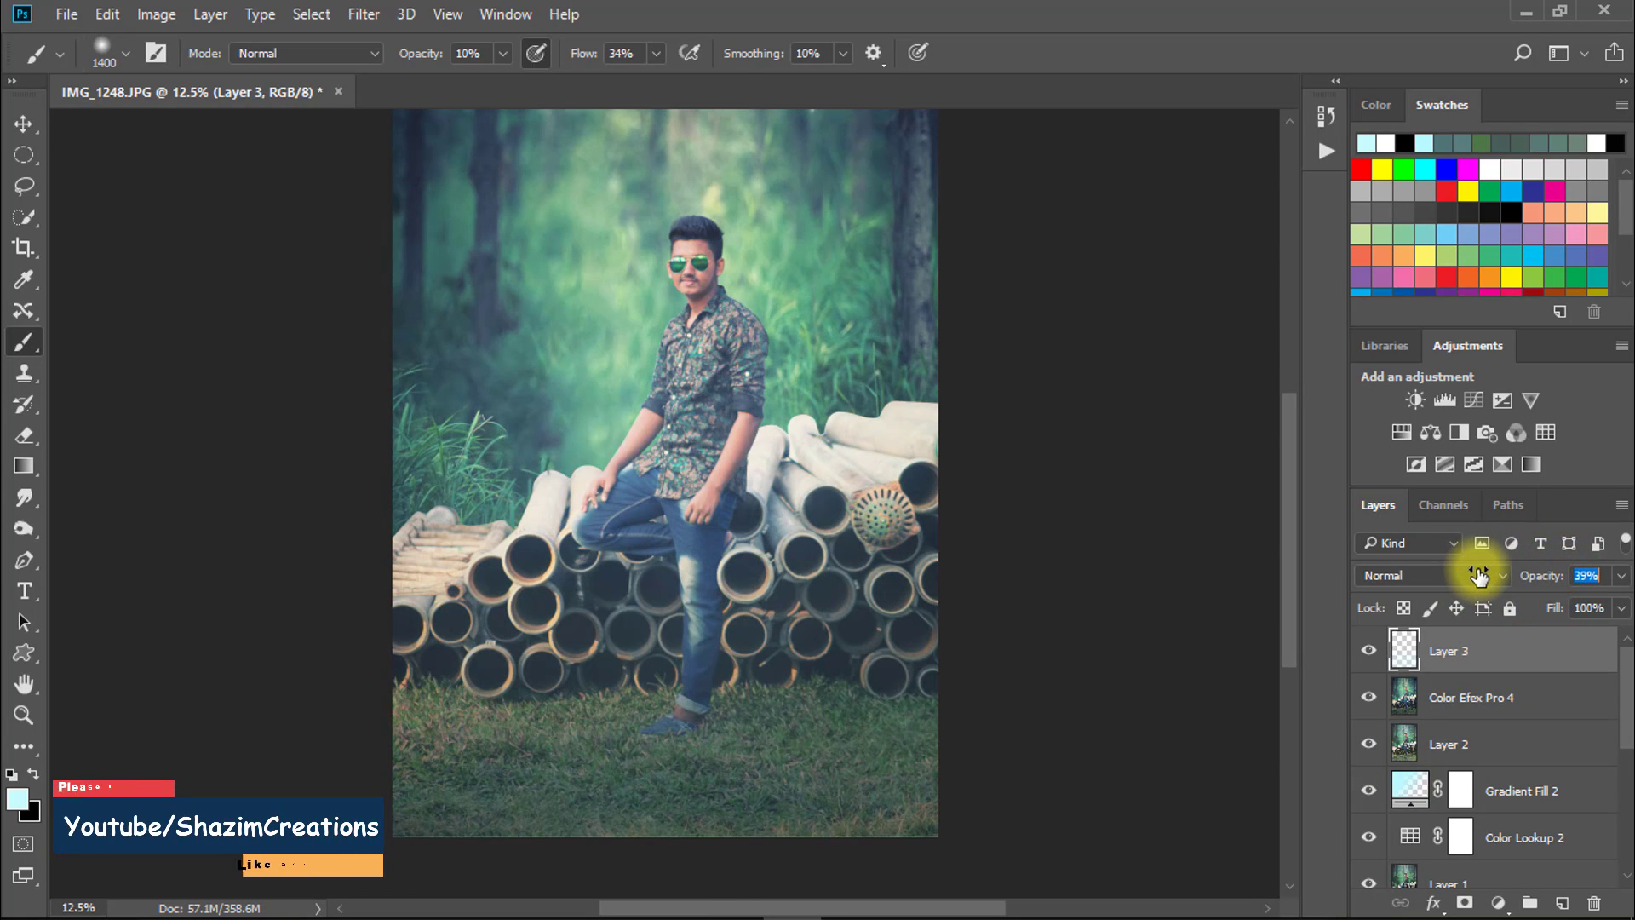
click(1370, 652)
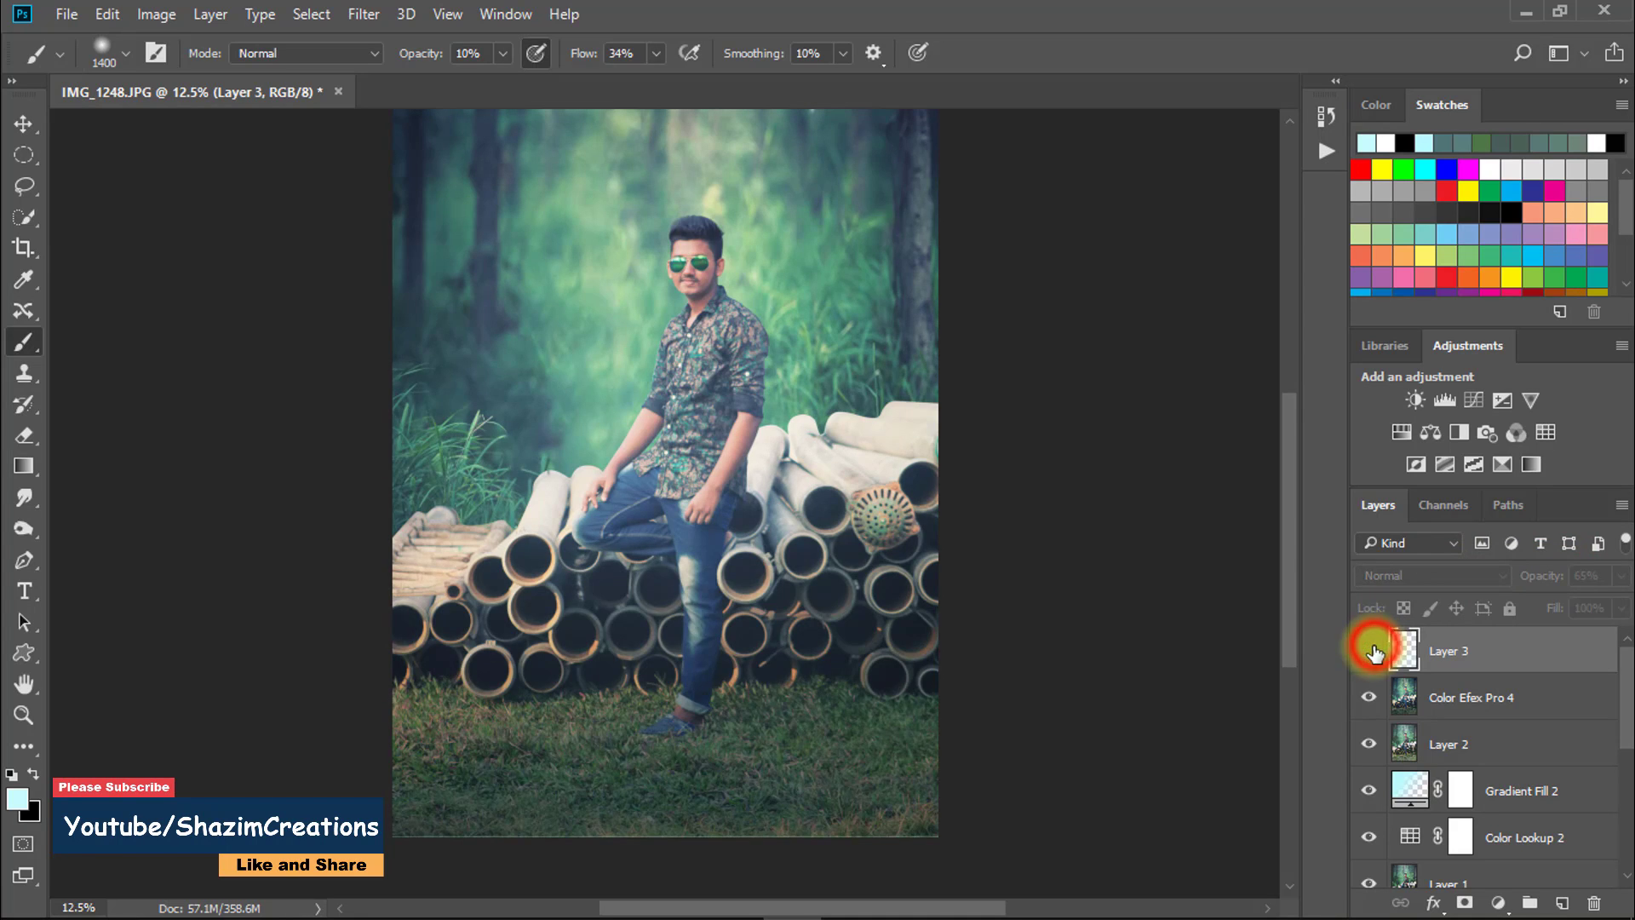
click(1370, 652)
Stamp all visible layers into a new merged layer above Layer 3
ctrl+alt+click(799, 613)
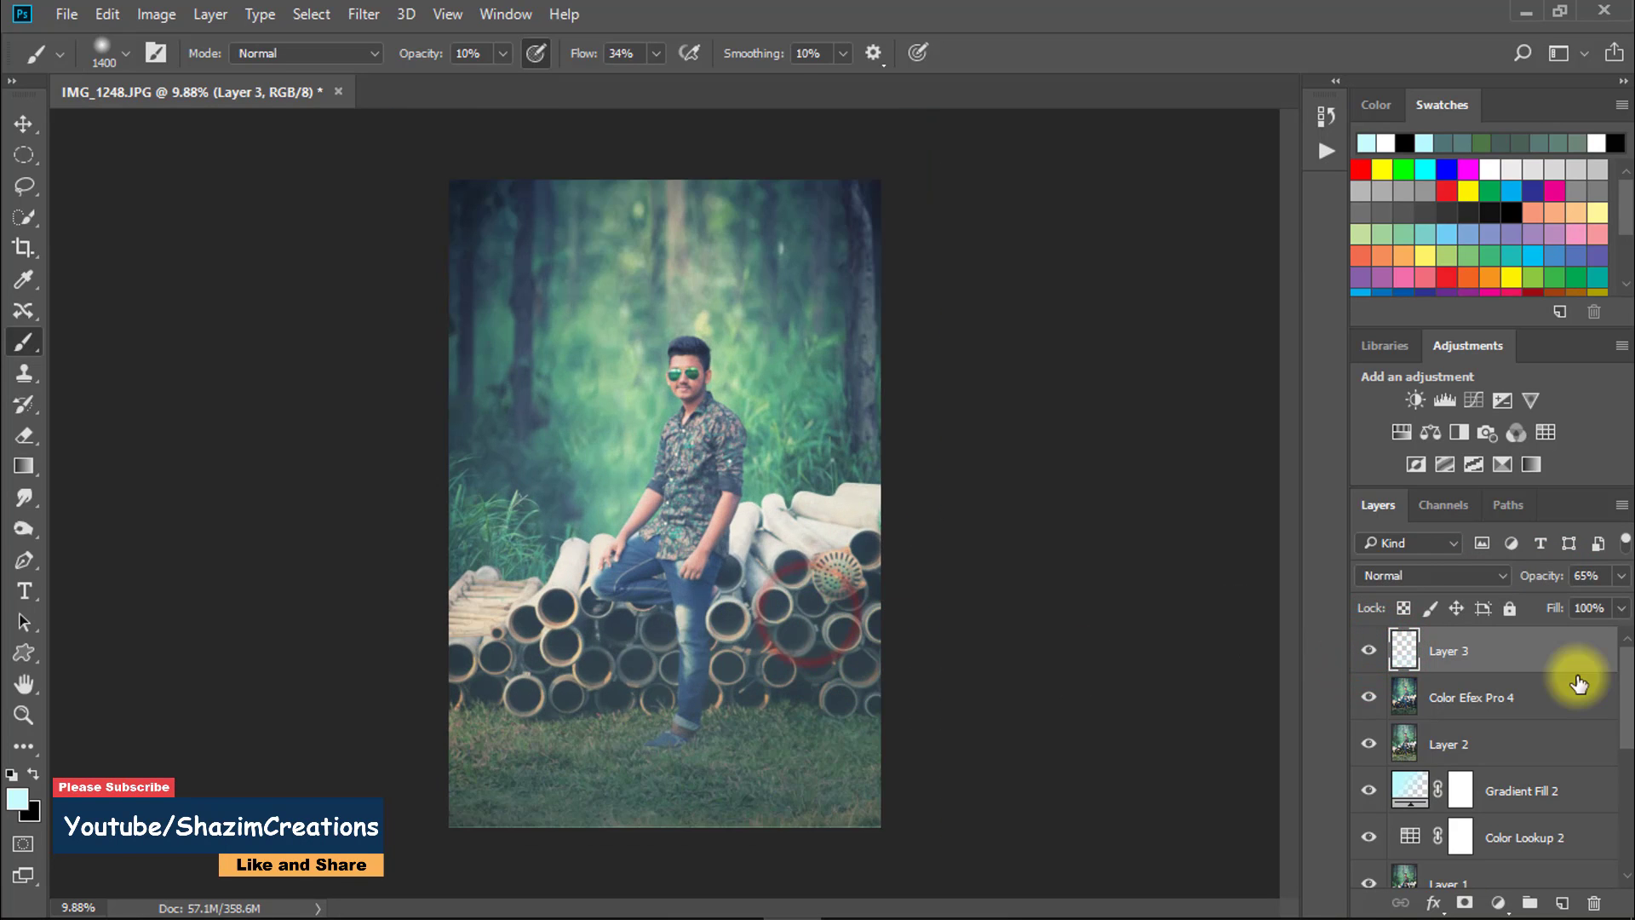
key(ctrl+alt+shift+e)
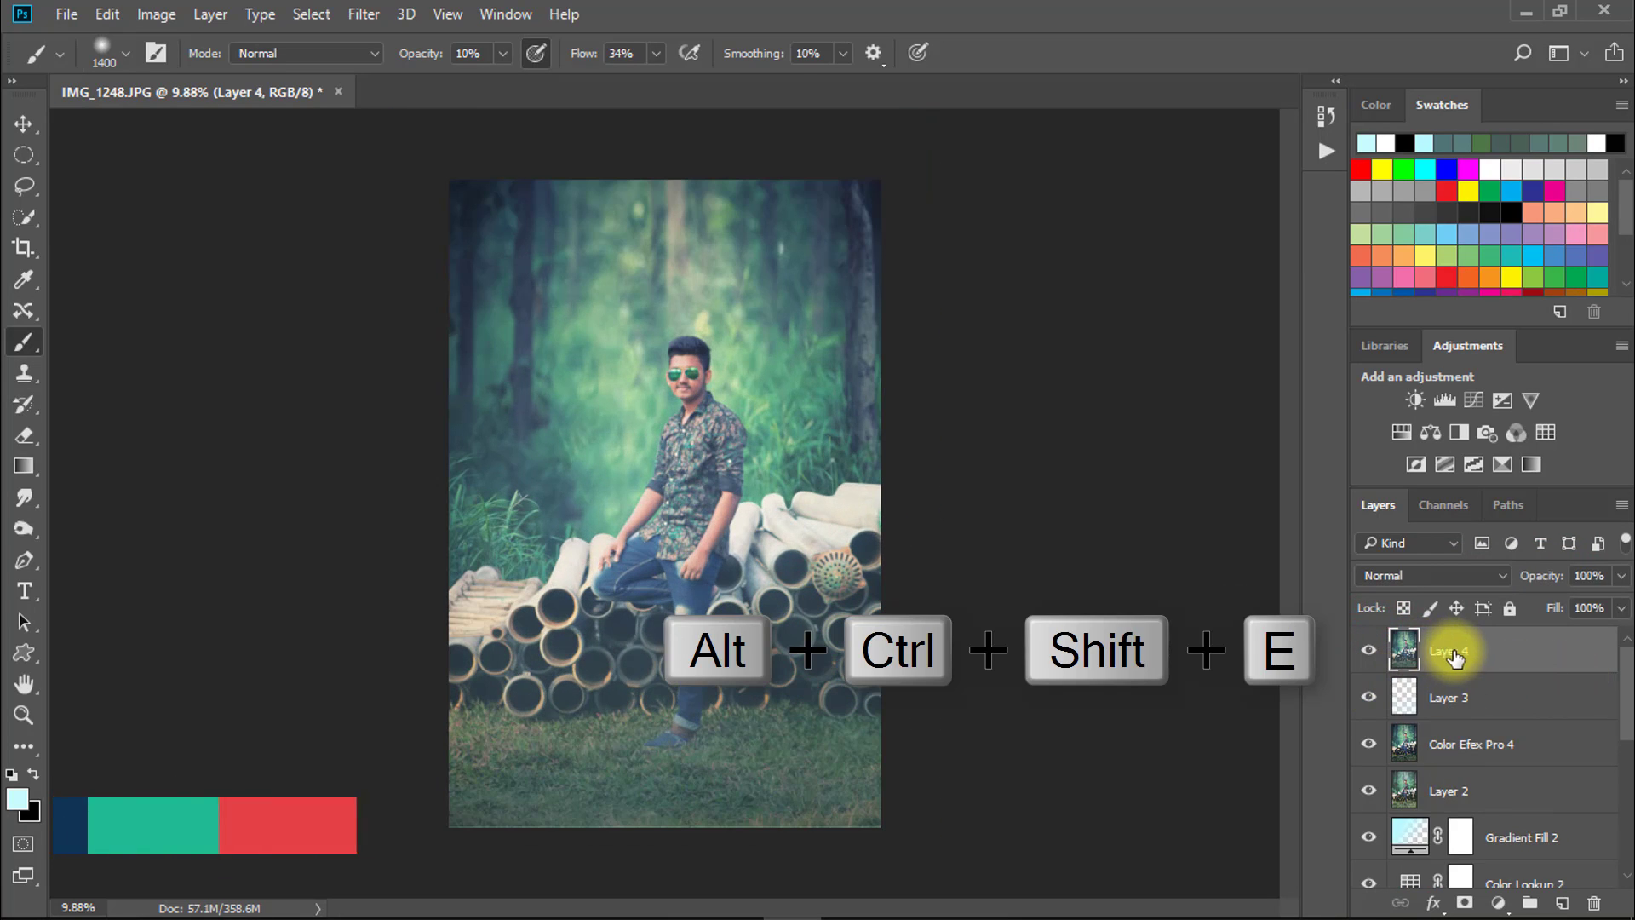
Save a JPEG copy to the Desktop as "Natural High quality photo Manipulation" with Quality 12 and Progressive format
click(67, 14)
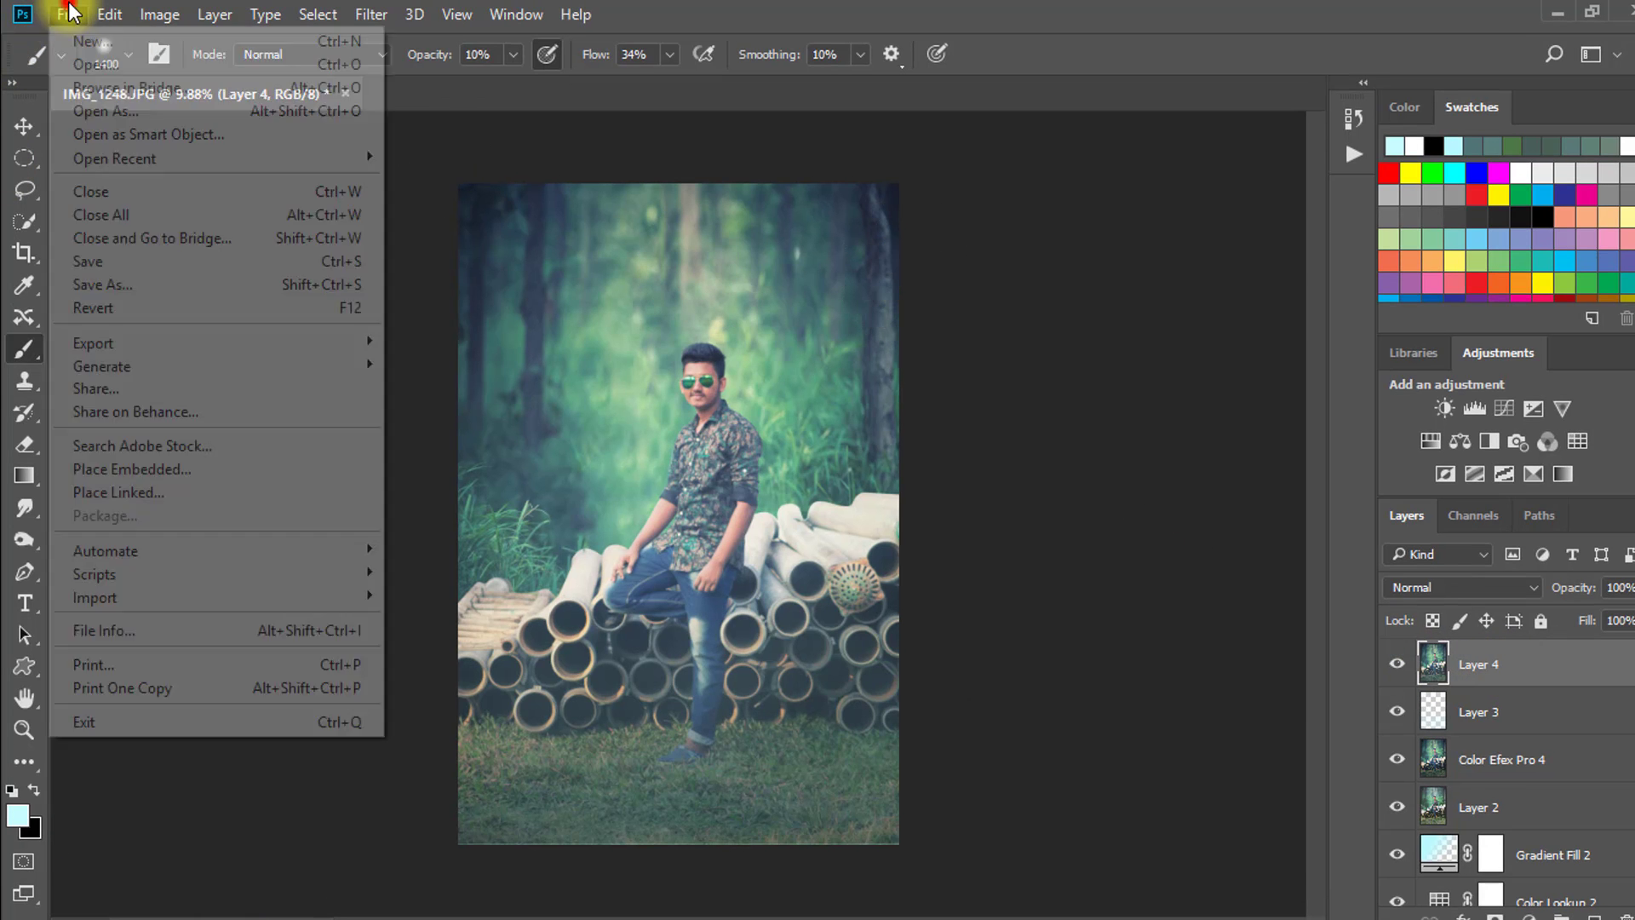
click(141, 285)
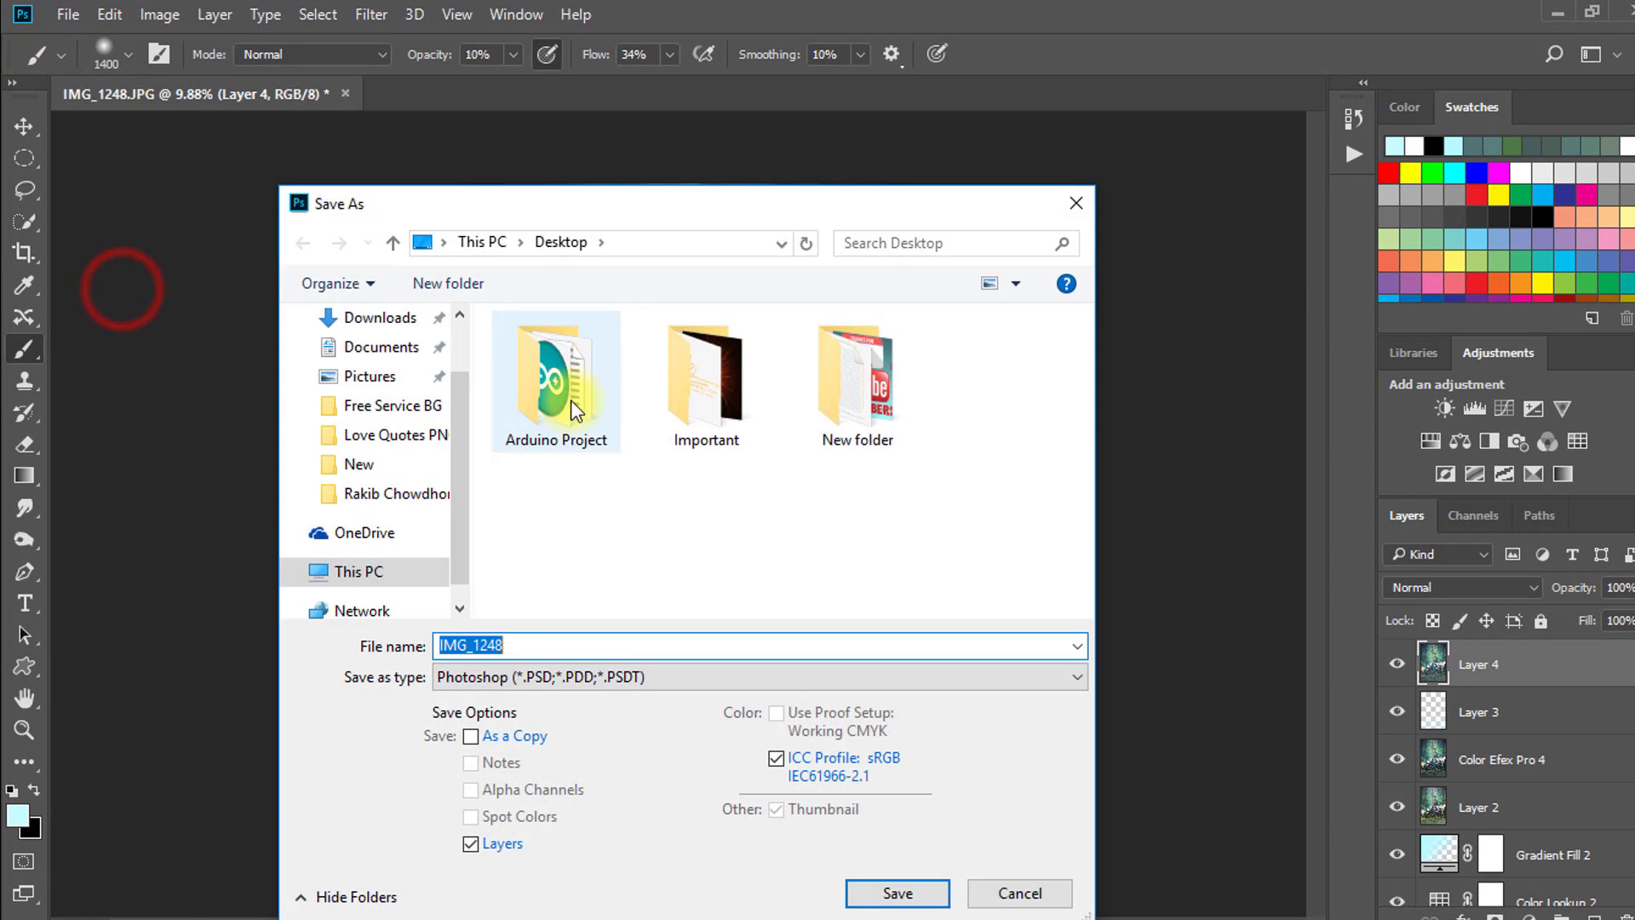
drag(453, 401, 454, 351)
click(390, 367)
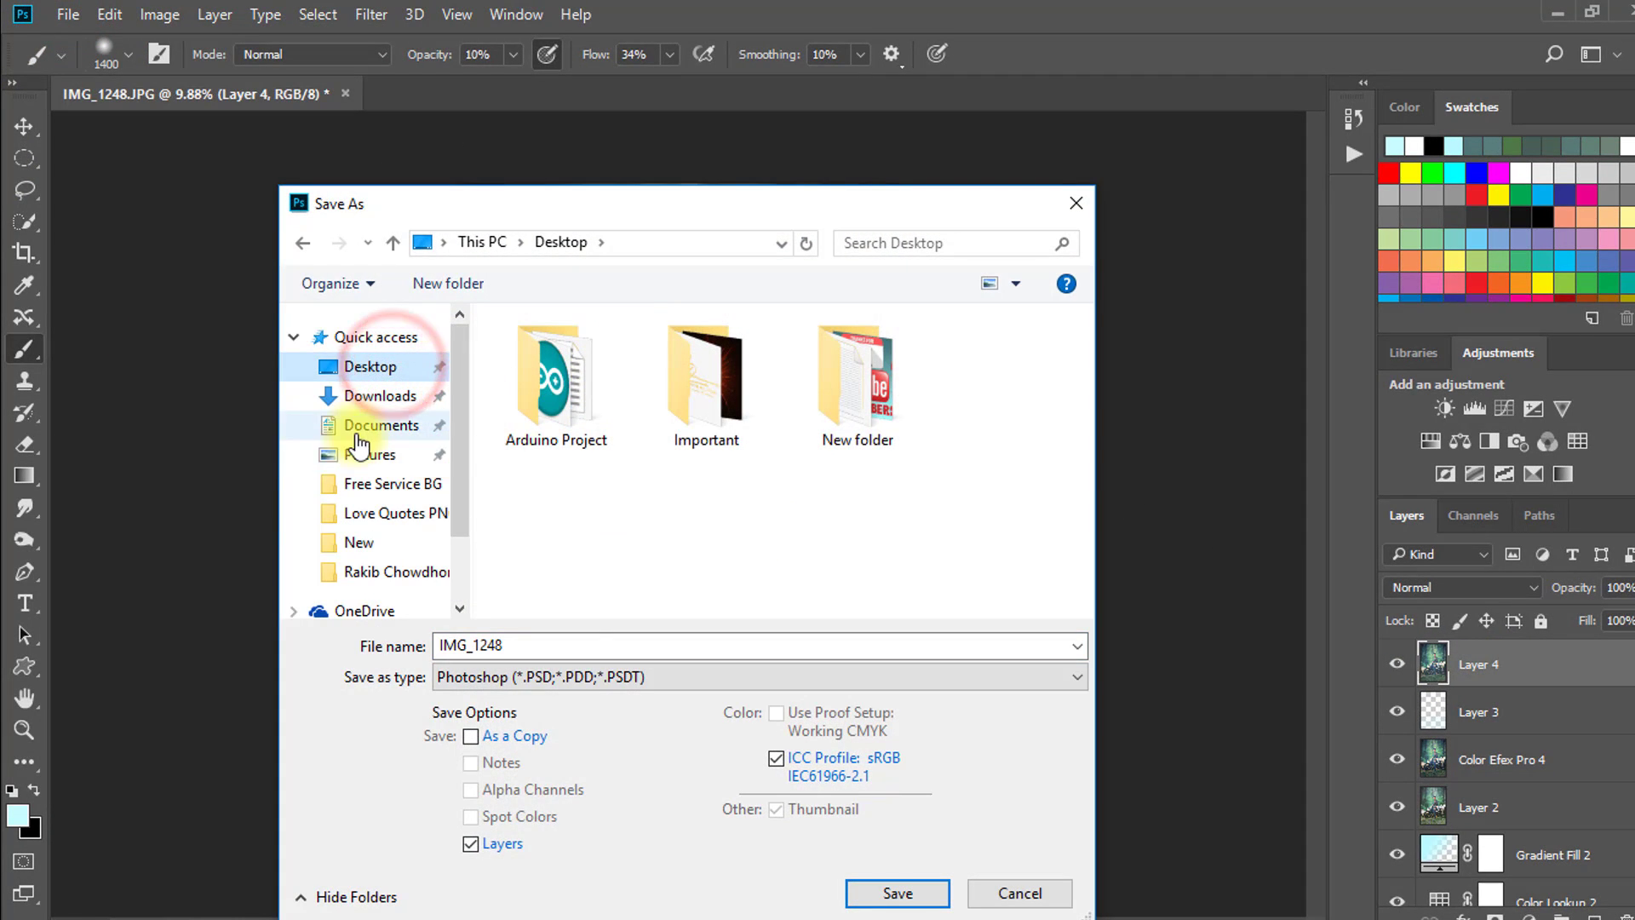
click(549, 677)
click(567, 426)
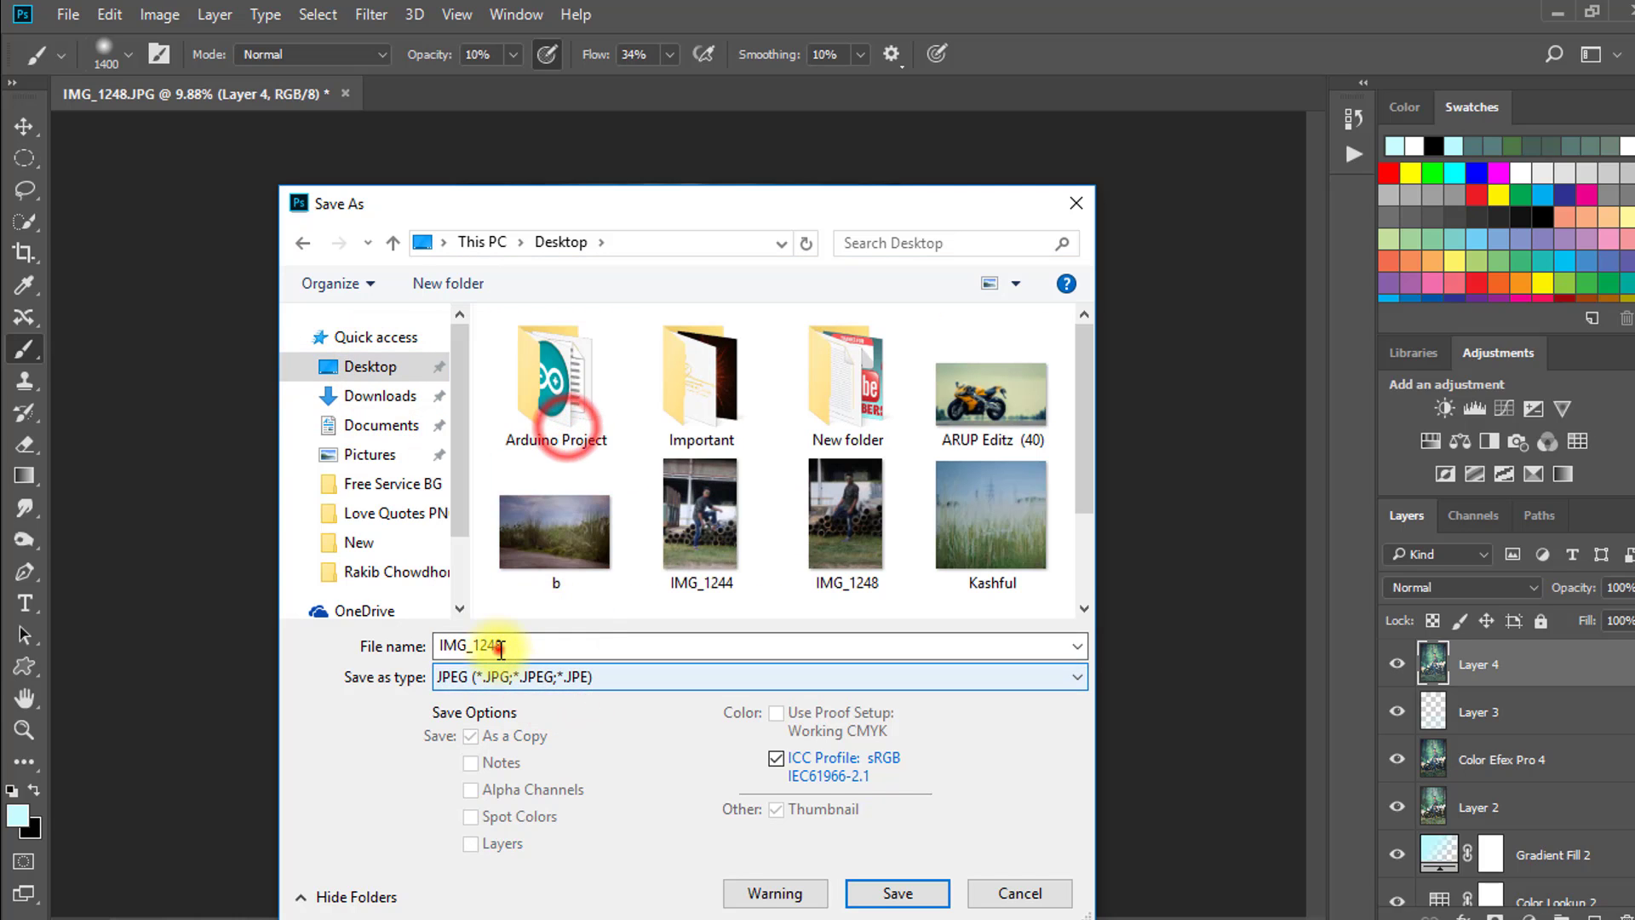
double_click(501, 649)
text(Natural High quality photo Manipulation)
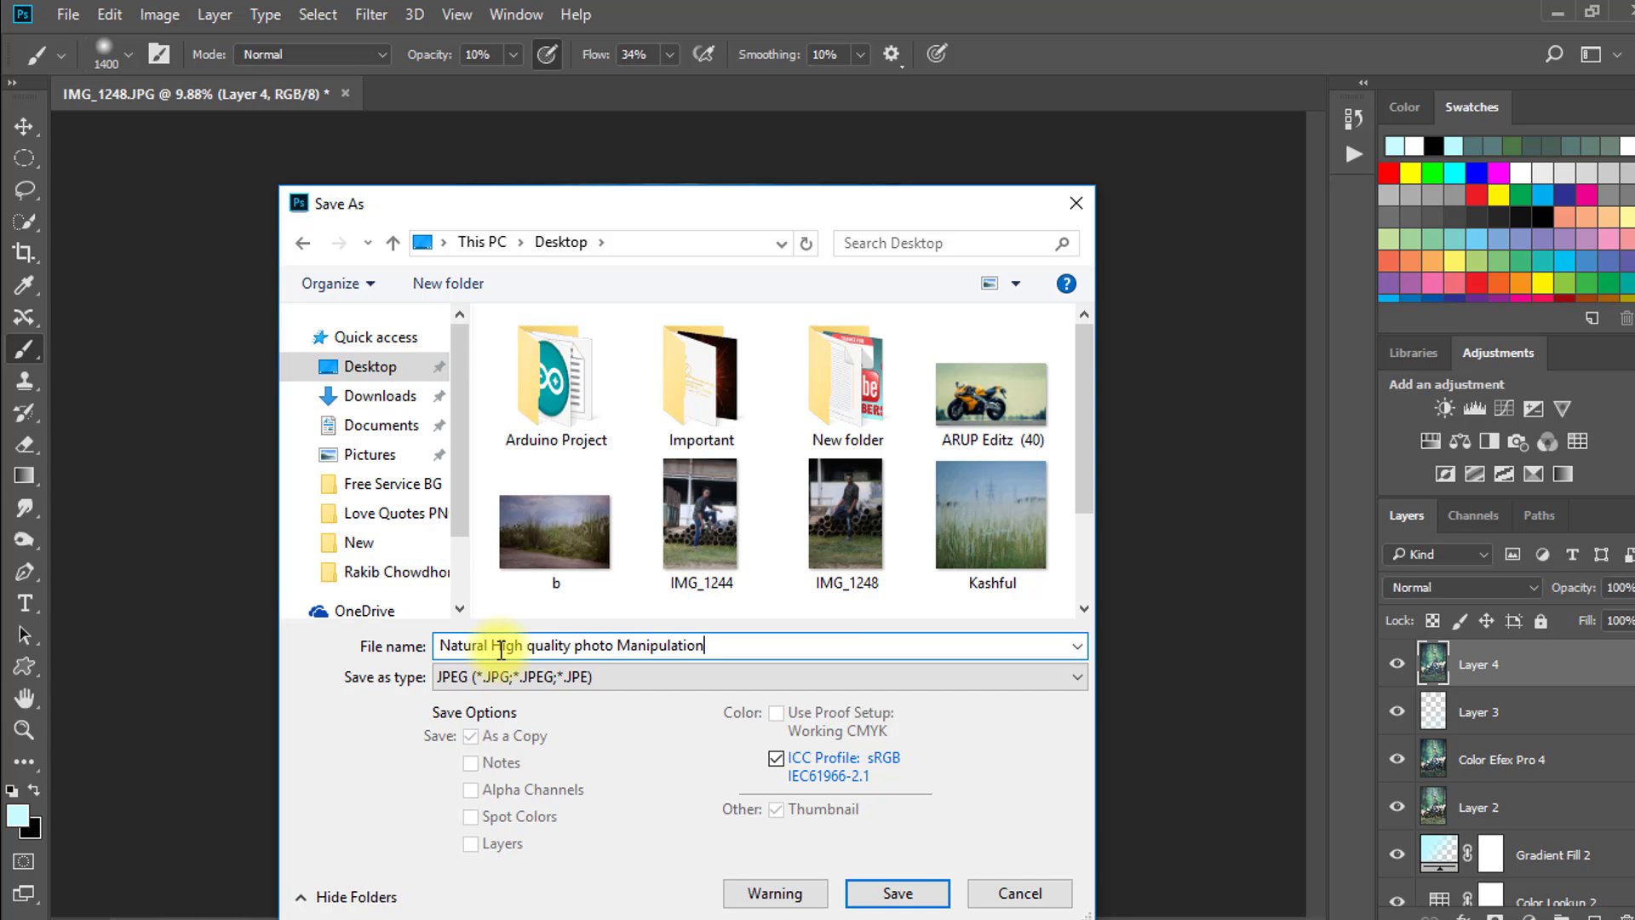
click(920, 892)
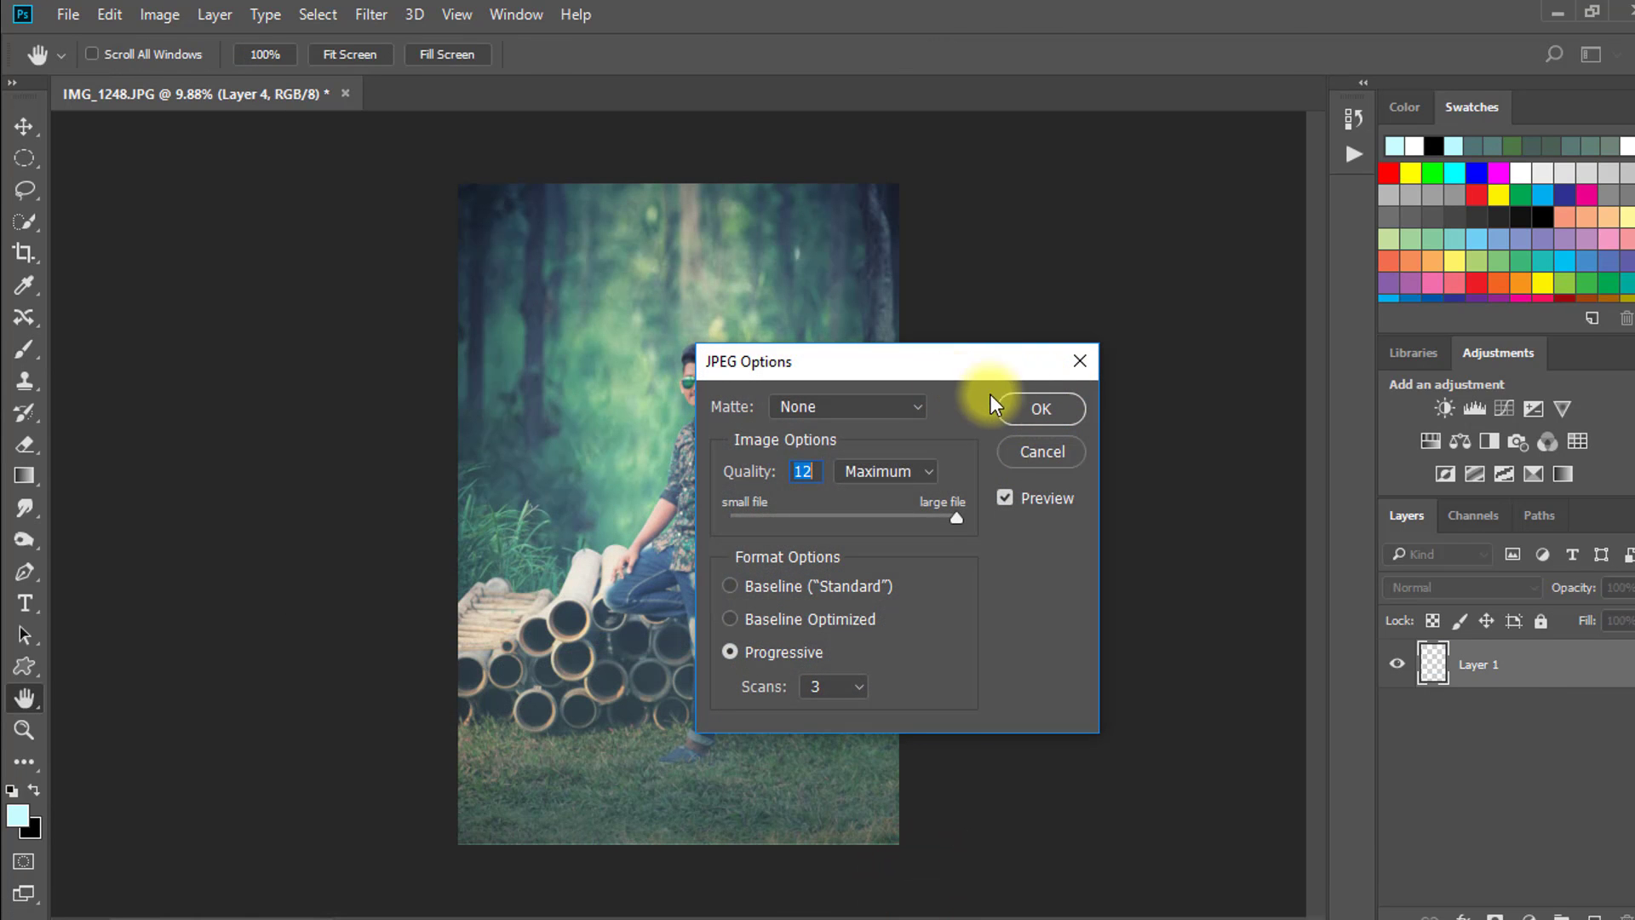
click(1034, 410)
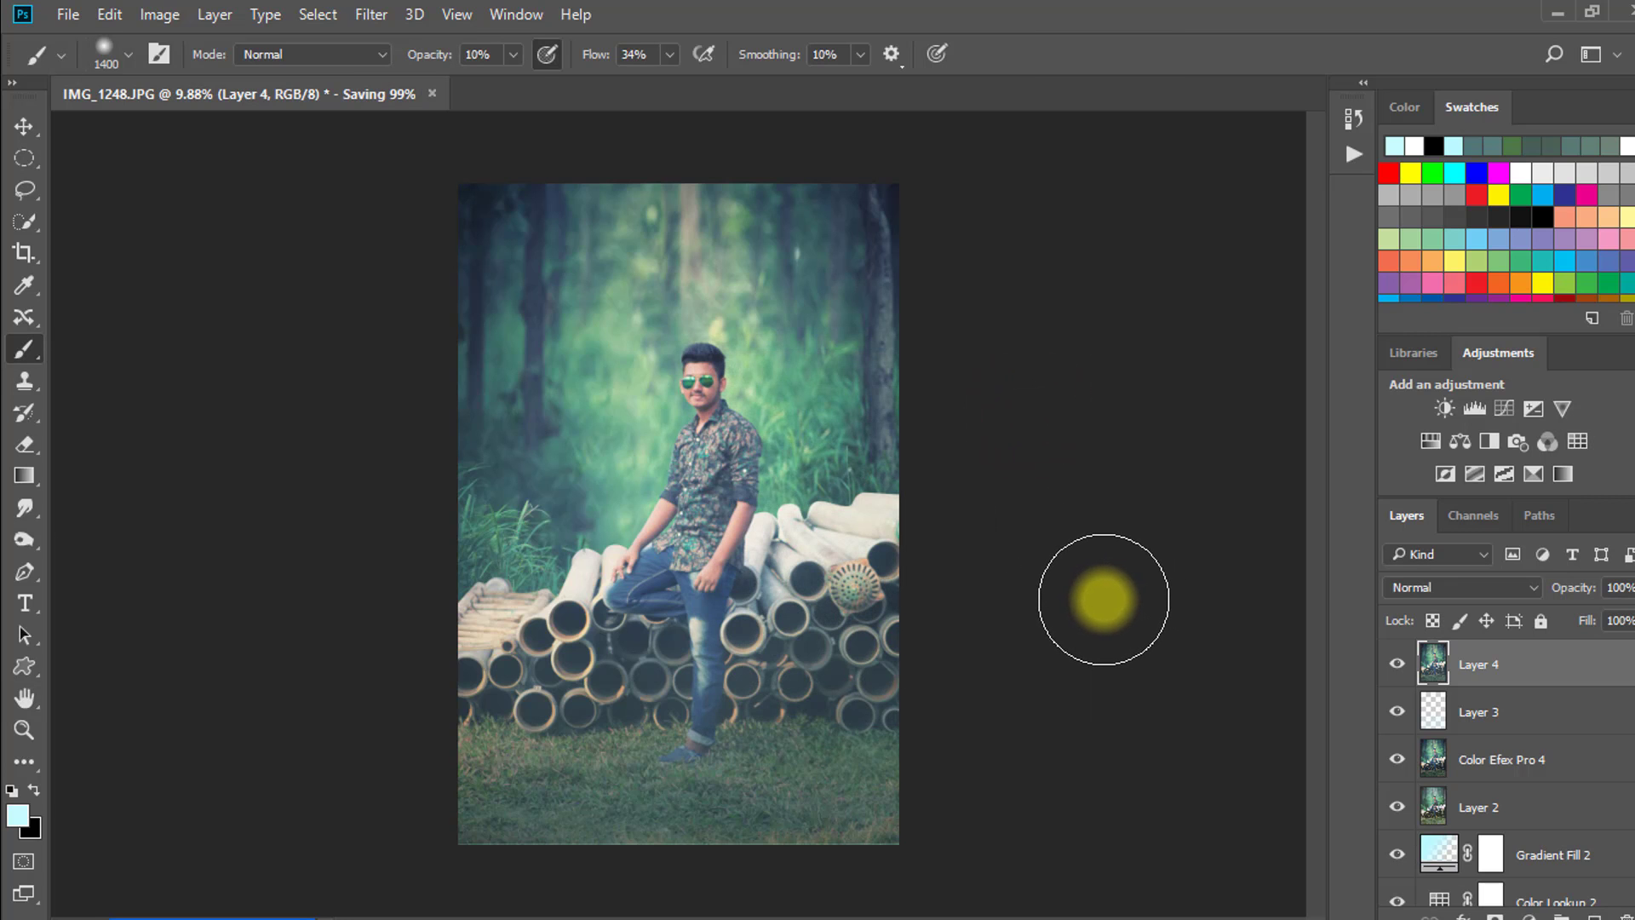
scroll(852, 500, up, 5)
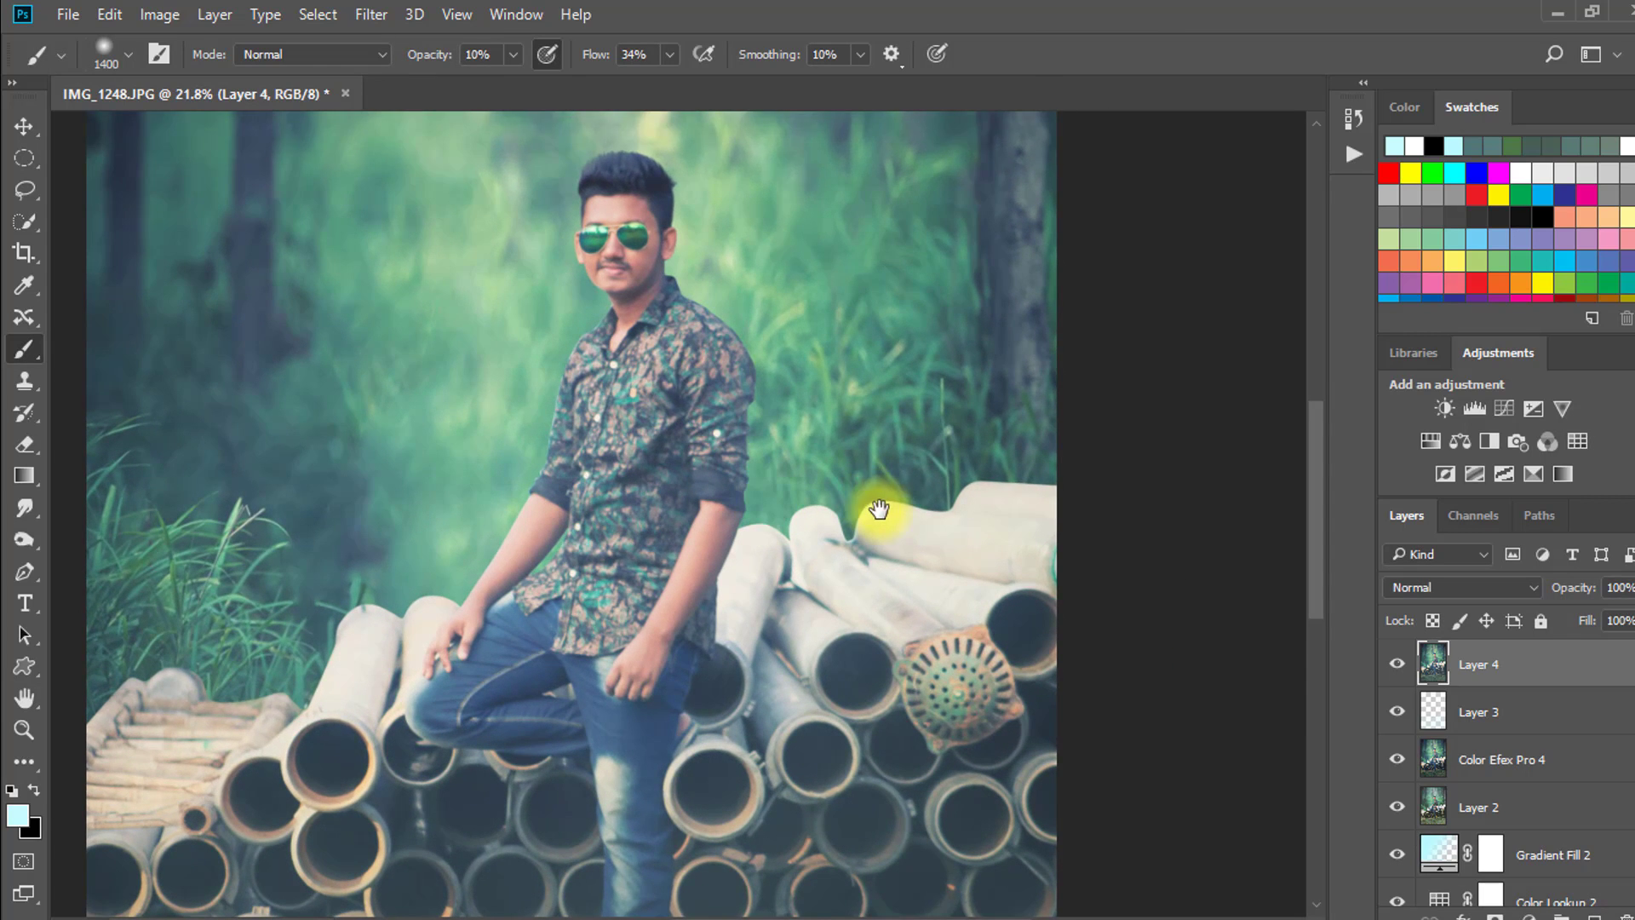
drag(879, 510, 819, 439)
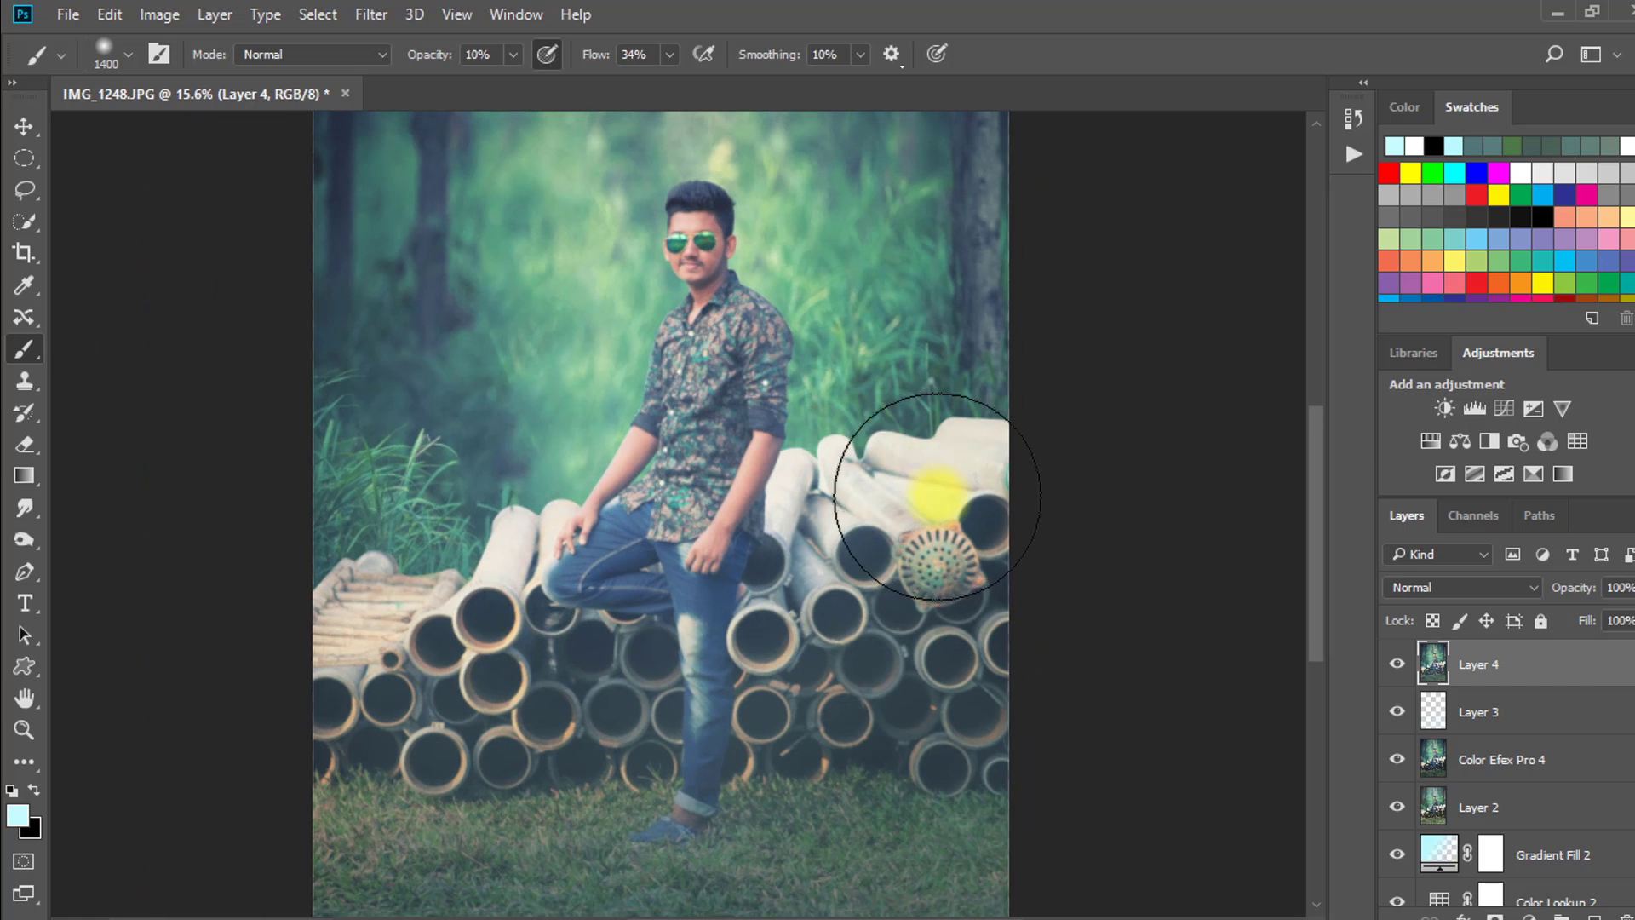